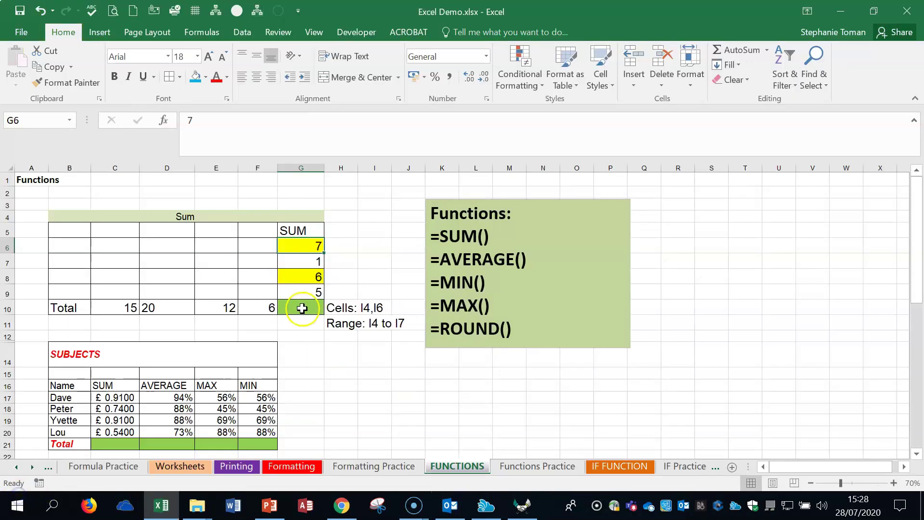
pyautogui.doubleClick(303, 308)
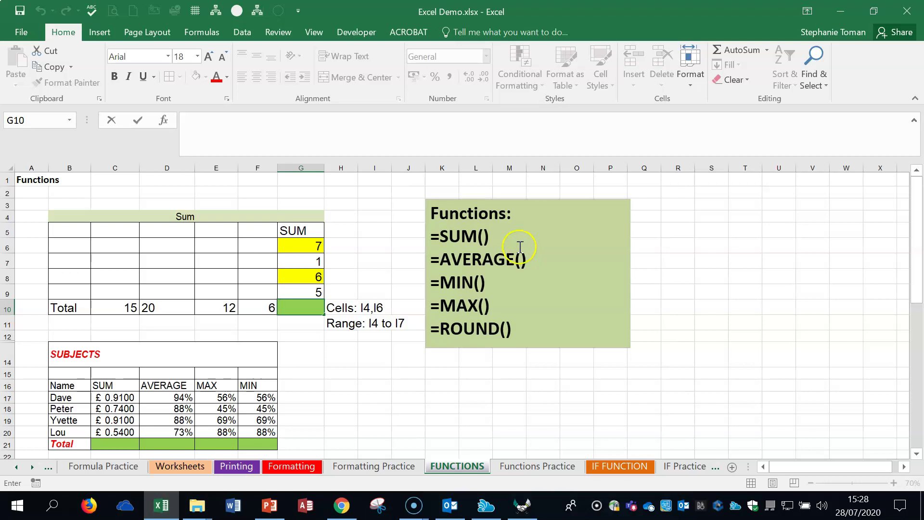
pyautogui.click(520, 328)
pyautogui.click(703, 319)
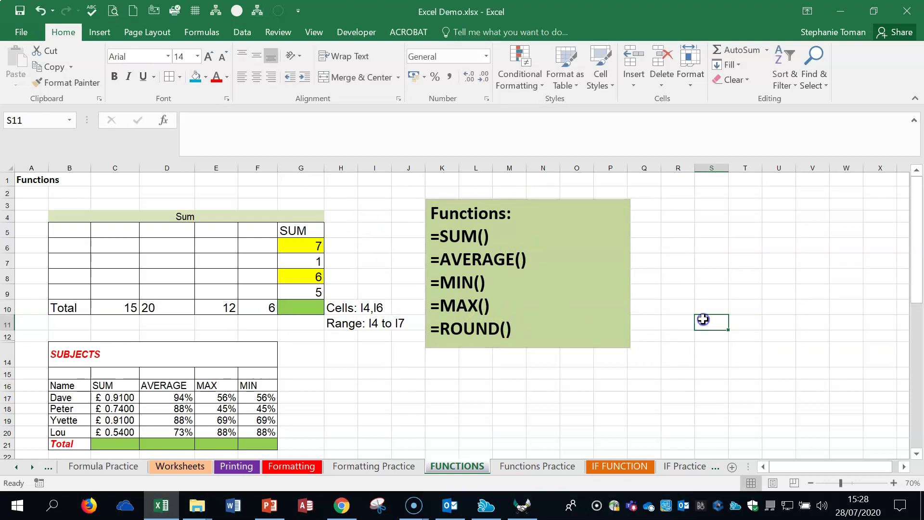
pyautogui.click(407, 373)
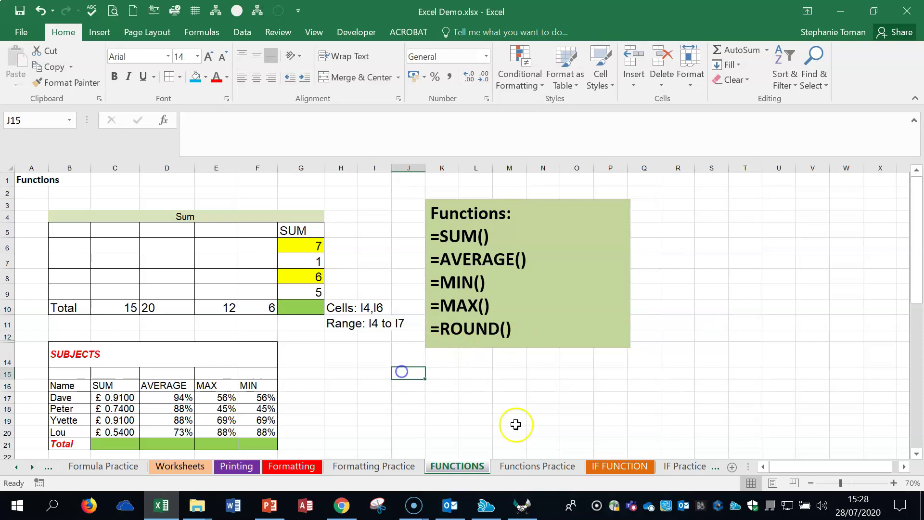
pyautogui.click(767, 50)
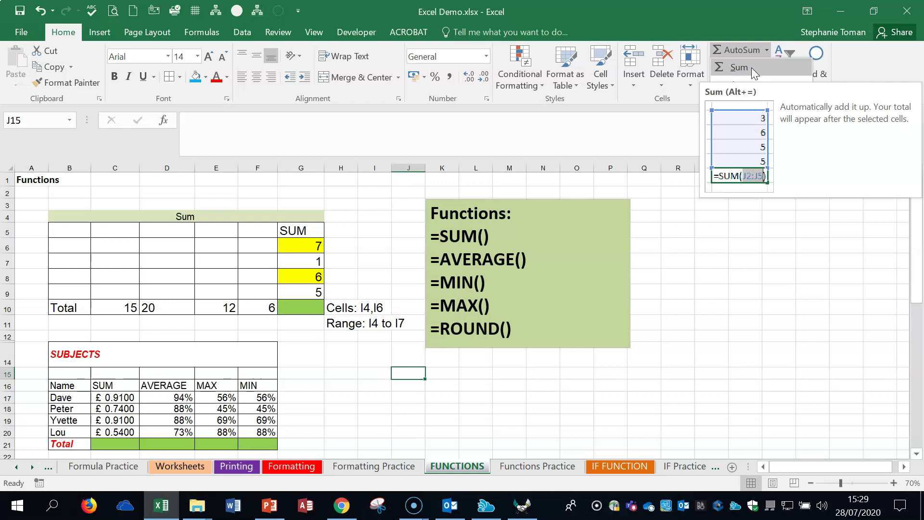
# Insert an AutoSum formula in G10, trying both G6:G9 and C10:F10 as its range.
pyautogui.click(303, 306)
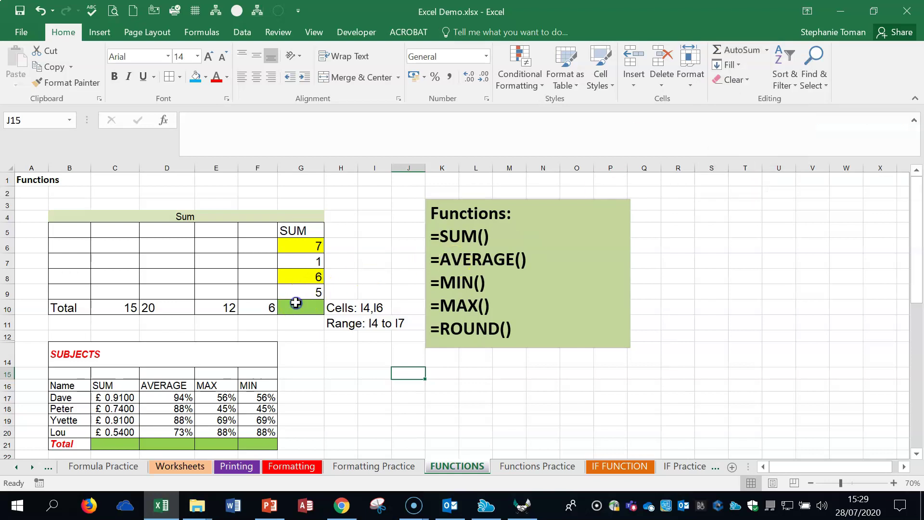
pyautogui.click(303, 306)
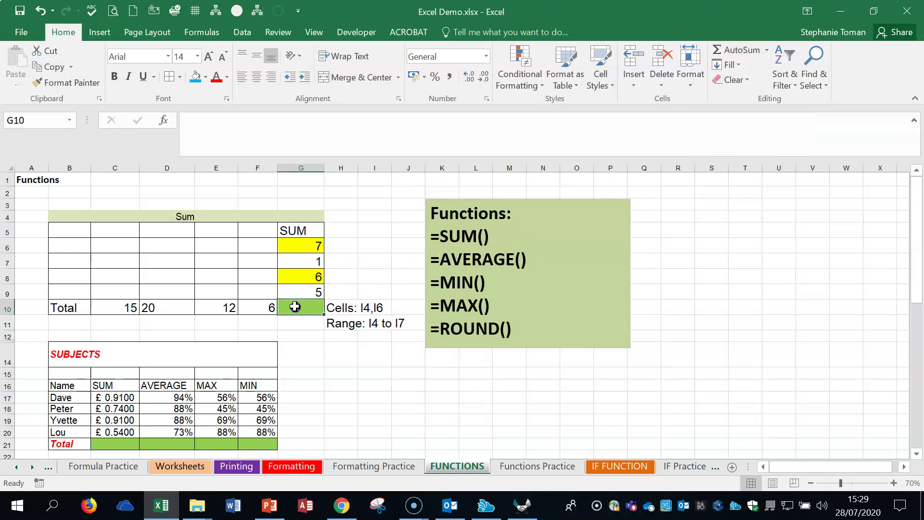
pyautogui.click(767, 50)
pyautogui.click(782, 65)
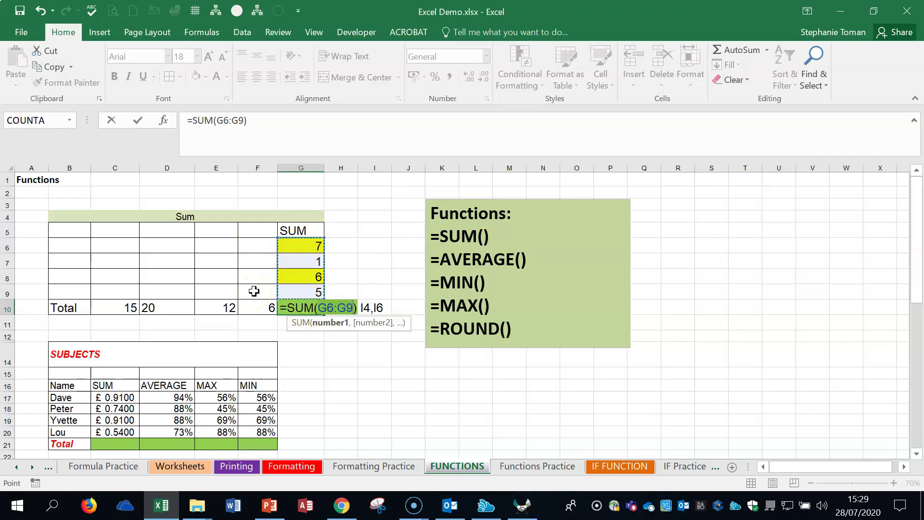
pyautogui.moveTo(111, 308); pyautogui.dragTo(252, 306)
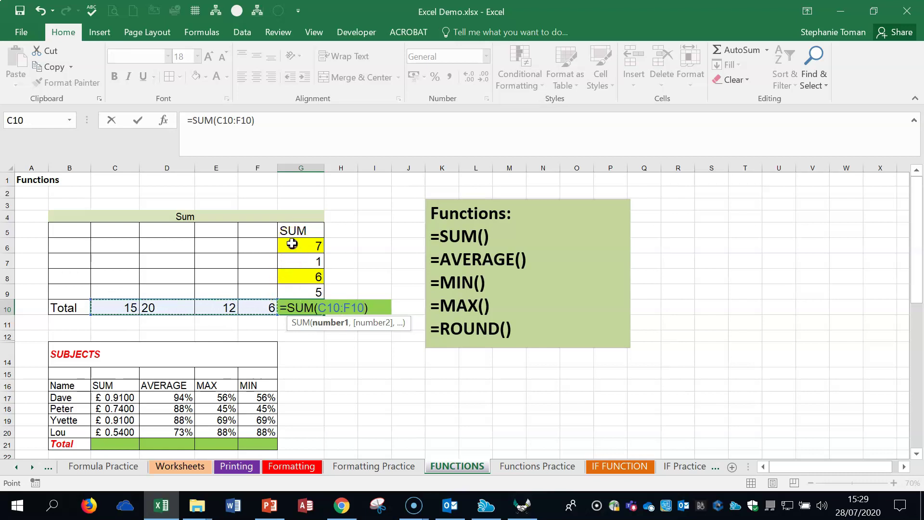
pyautogui.moveTo(292, 244); pyautogui.dragTo(289, 288)
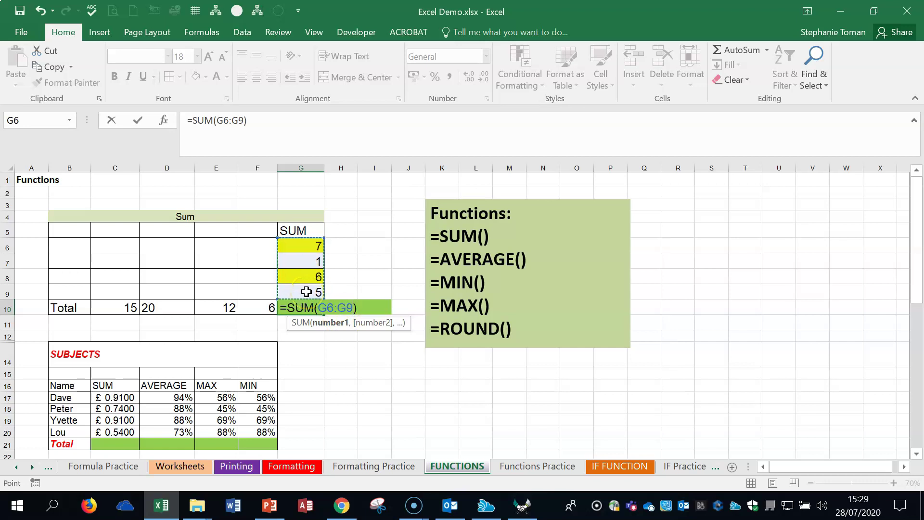
pyautogui.click(108, 307)
pyautogui.moveTo(135, 307); pyautogui.dragTo(254, 304)
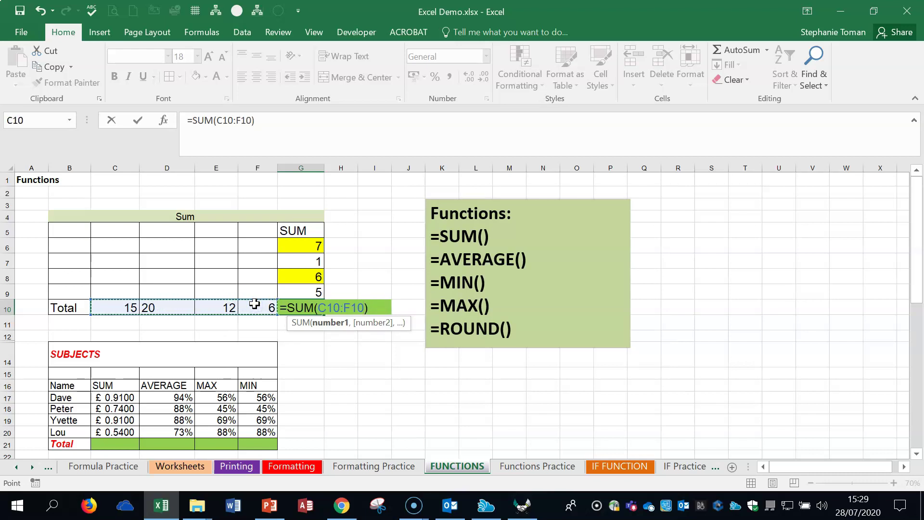
# Try to enter the G10 formula with G6:G10 as the summed range.
pyautogui.moveTo(315, 247); pyautogui.dragTo(302, 297)
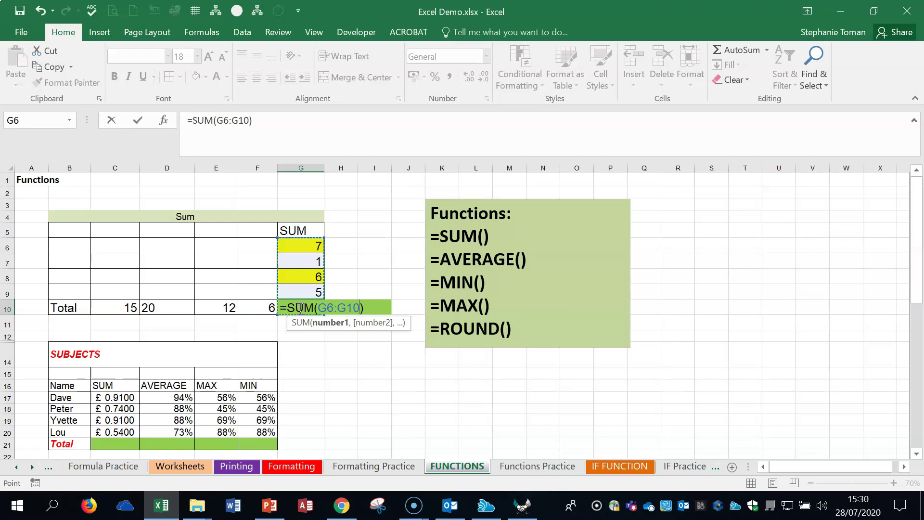
pyautogui.press('Return')
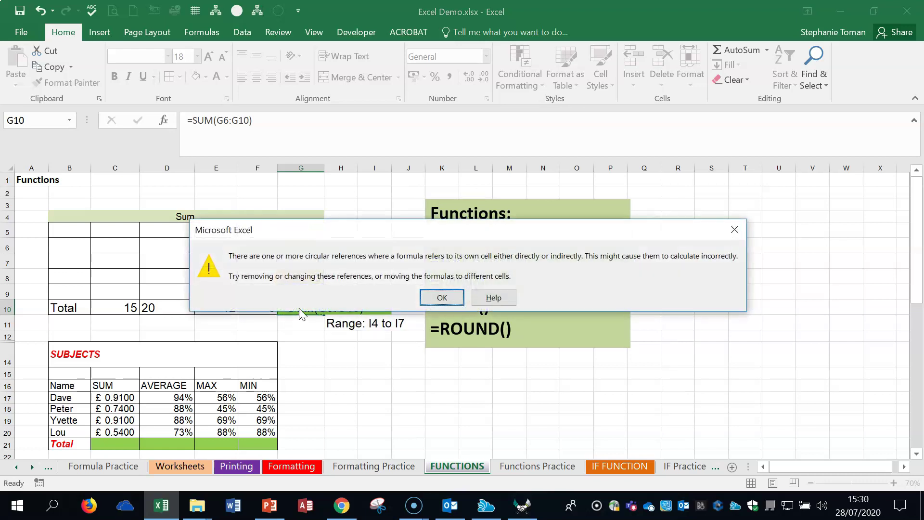
pyautogui.click(735, 229)
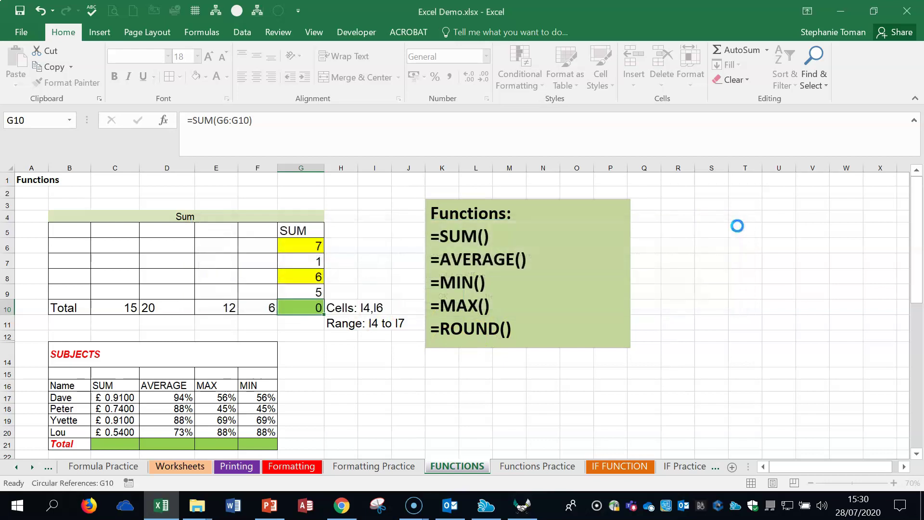
# Correct the range in the G10 formula so it reads =SUM(G6:G9).
pyautogui.click(303, 310)
pyautogui.moveTo(217, 121); pyautogui.dragTo(251, 119)
pyautogui.moveTo(302, 243); pyautogui.dragTo(295, 298)
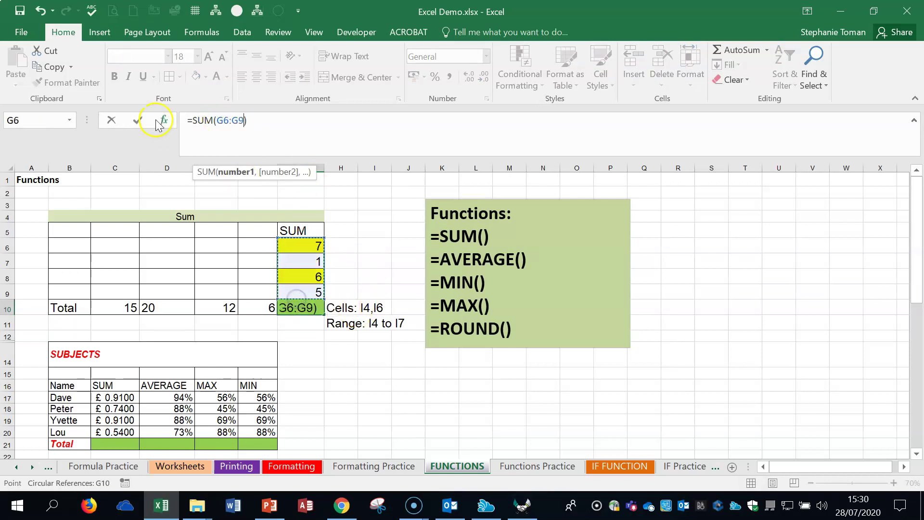
pyautogui.click(137, 120)
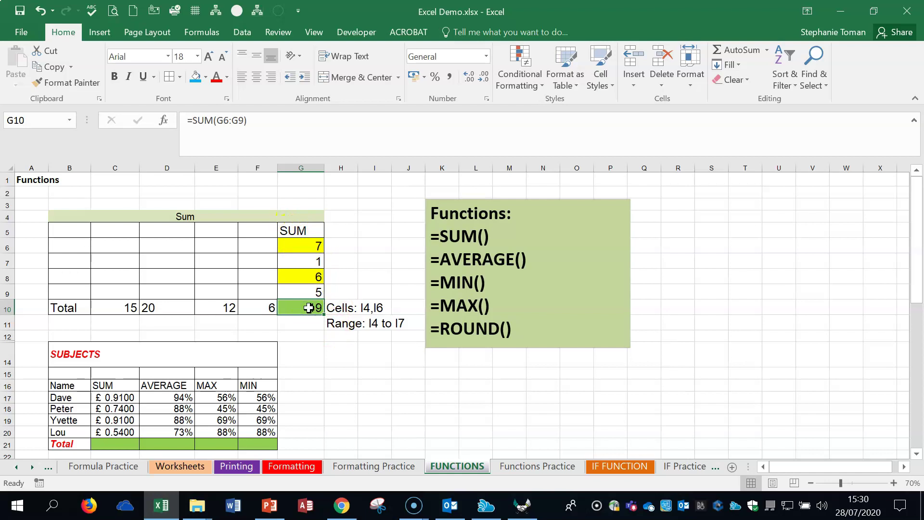
# Change the G10 formula to add only the two yellow cells, =SUM(G6,G8), and check those cells.
pyautogui.doubleClick(243, 119)
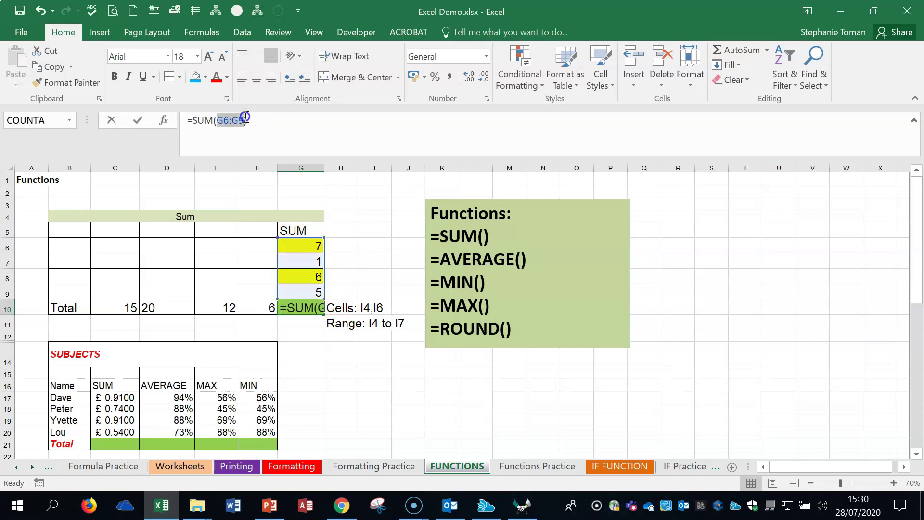
pyautogui.click(312, 246)
pyautogui.write(',')
pyautogui.click(303, 277)
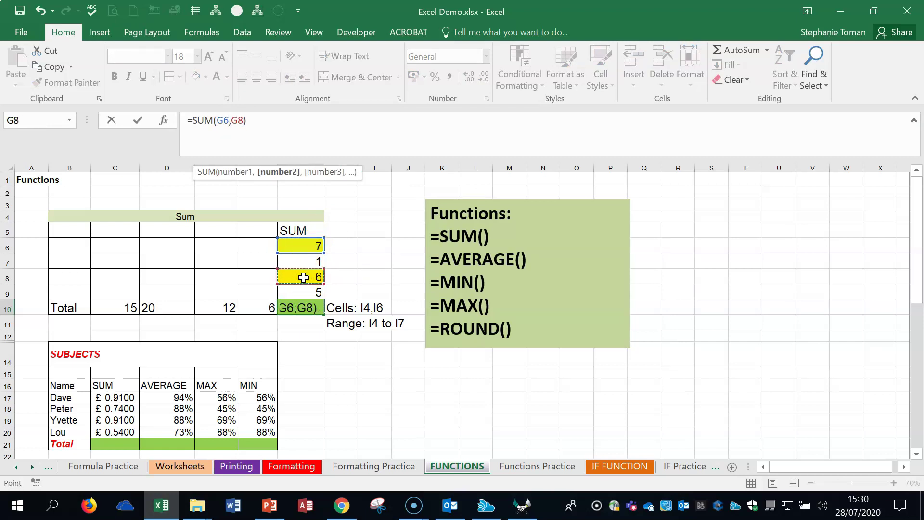
pyautogui.press('Return')
pyautogui.click(302, 308)
pyautogui.click(303, 245)
pyautogui.click(303, 278)
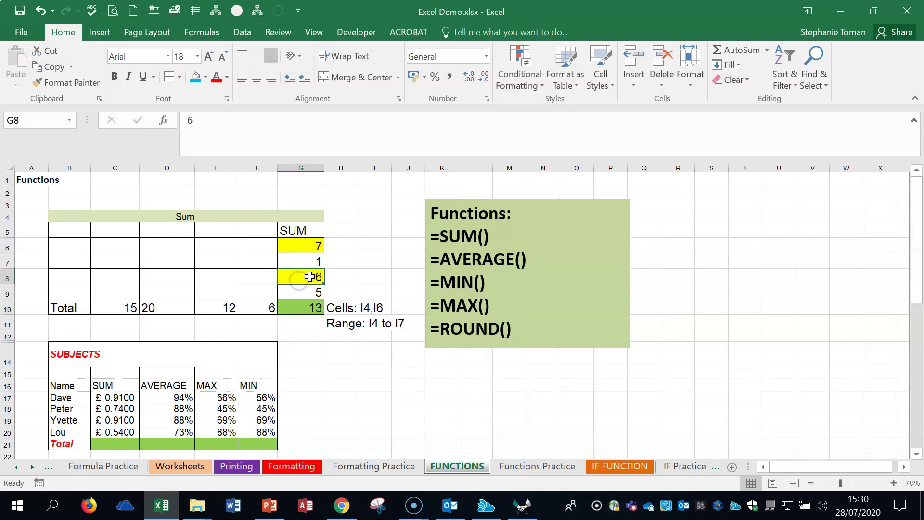
# Replace the separate cell references in G10 with the continuous range, =SUM(G6:G9).
pyautogui.click(304, 306)
pyautogui.click(221, 119)
pyautogui.moveTo(221, 120); pyautogui.dragTo(243, 120)
pyautogui.moveTo(308, 244); pyautogui.dragTo(303, 287)
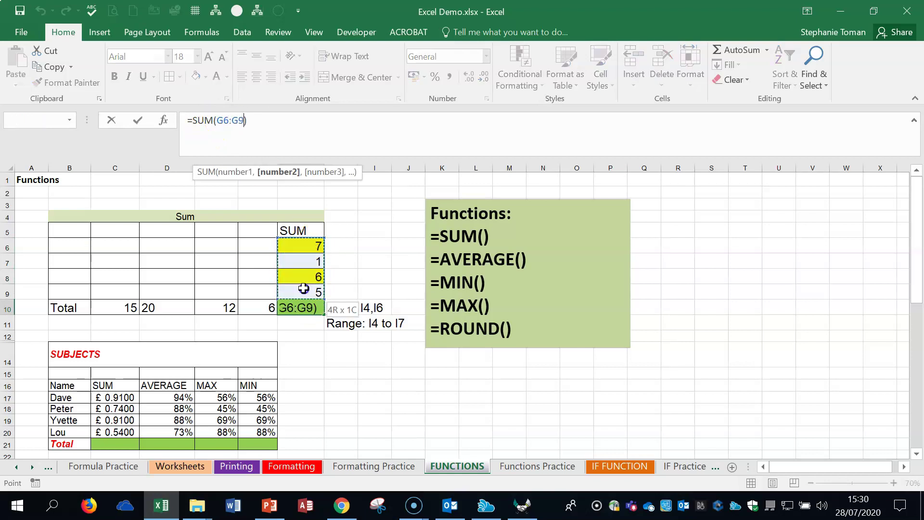
pyautogui.click(137, 120)
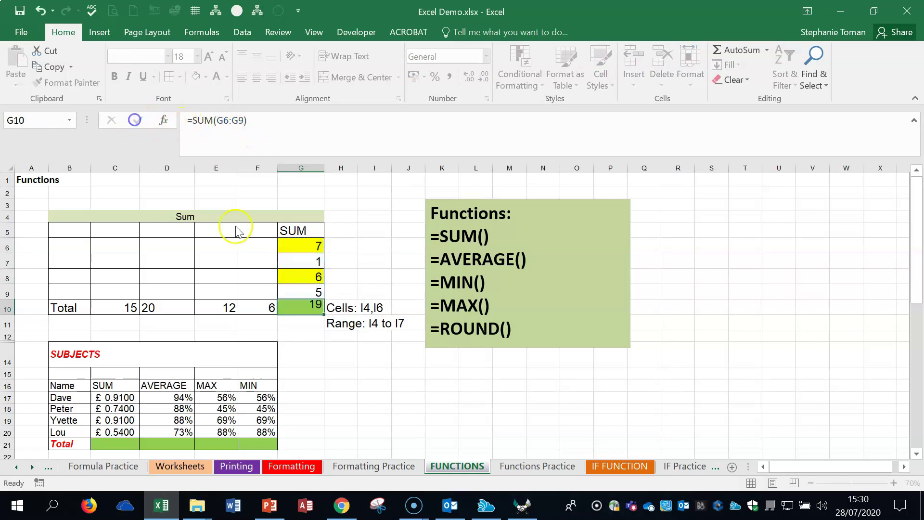
pyautogui.click(339, 336)
pyautogui.click(294, 304)
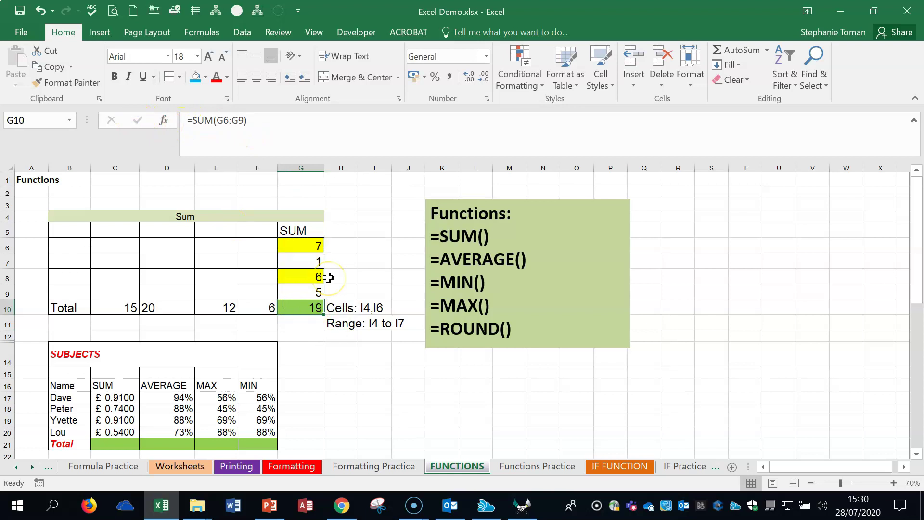
# Clear G10 and write the total manually as =SUM(G6:G9), using the suggested SUM function.
pyautogui.click(302, 311)
pyautogui.press('Delete')
pyautogui.write('=')
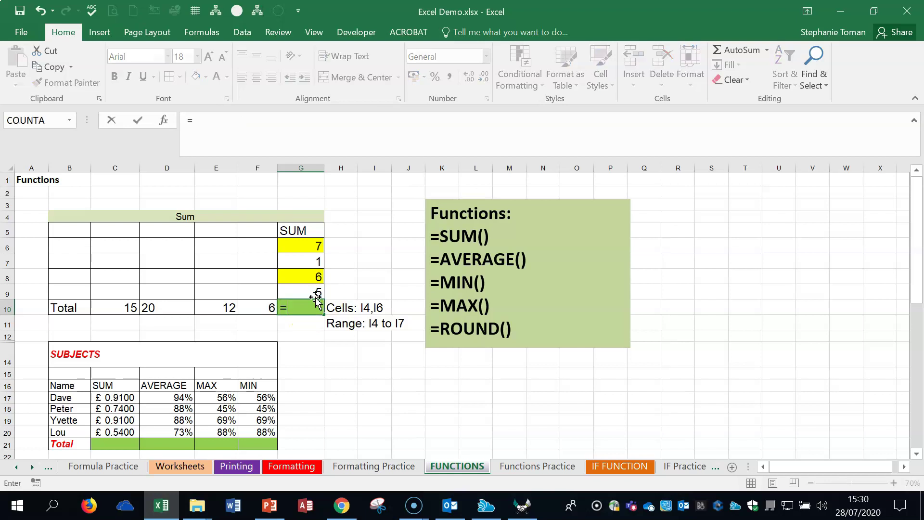
pyautogui.write('sum')
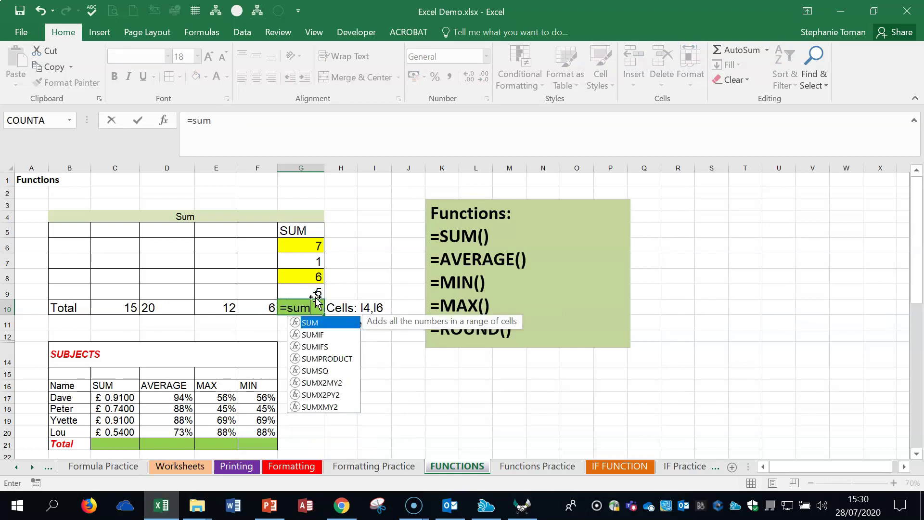
pyautogui.doubleClick(314, 322)
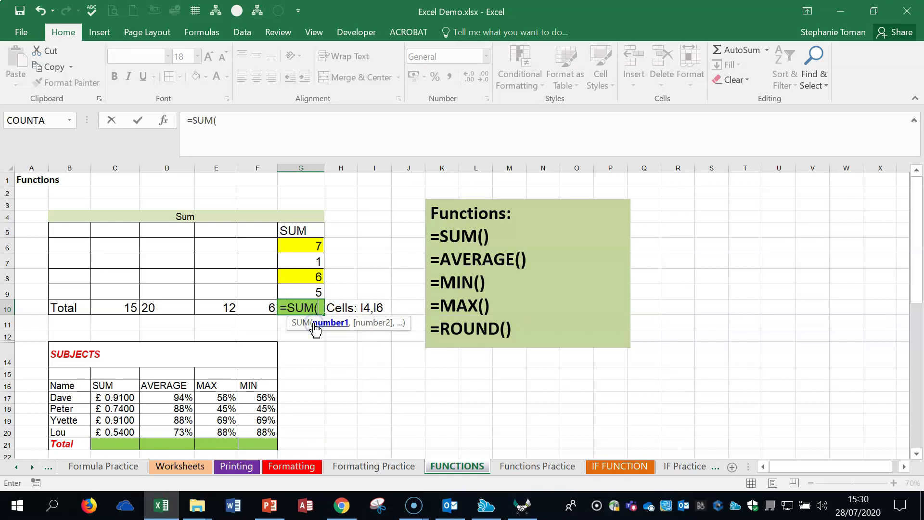
pyautogui.click(332, 324)
pyautogui.moveTo(312, 246); pyautogui.dragTo(301, 288)
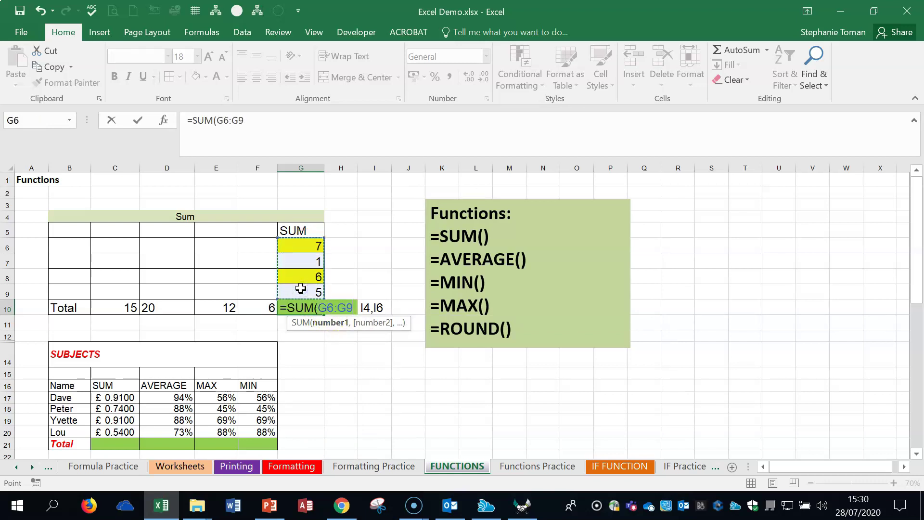
pyautogui.press('Return')
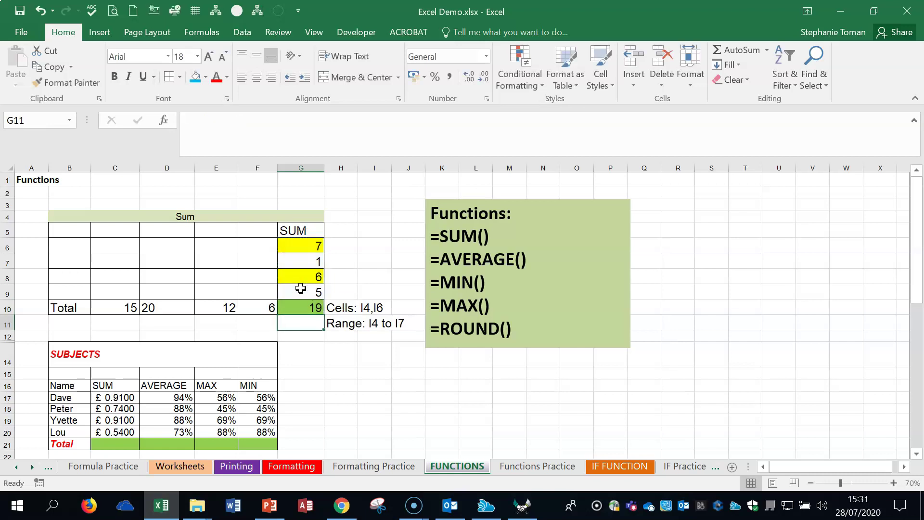
# Enter =SUM(C17:C20) in C21, the Total row of the SUBJECTS table's SUM column.
pyautogui.click(892, 483)
pyautogui.click(892, 483)
pyautogui.click(582, 412)
pyautogui.scroll(-2, 581, 411)
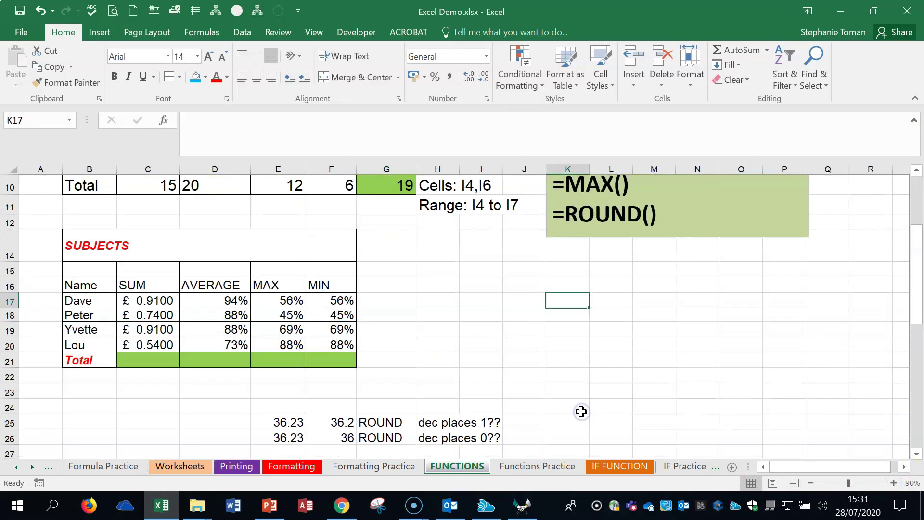
pyautogui.click(893, 483)
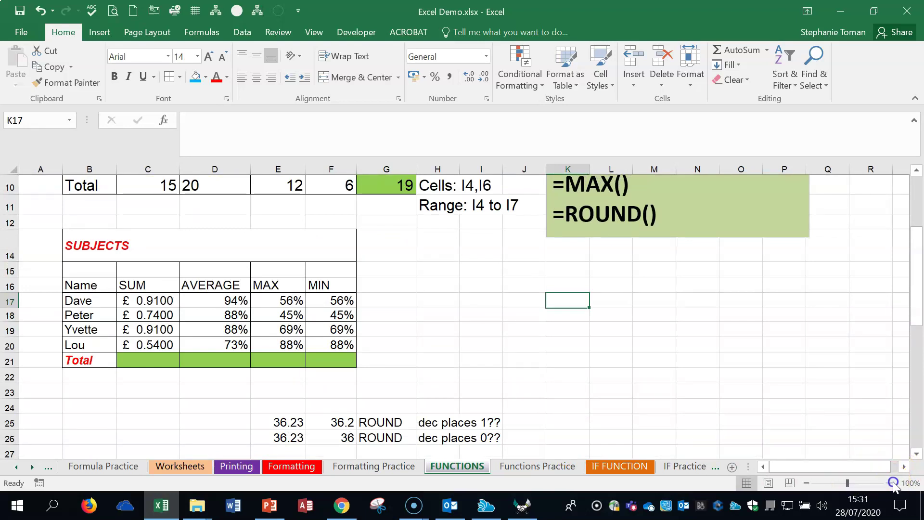
pyautogui.click(892, 483)
pyautogui.click(183, 357)
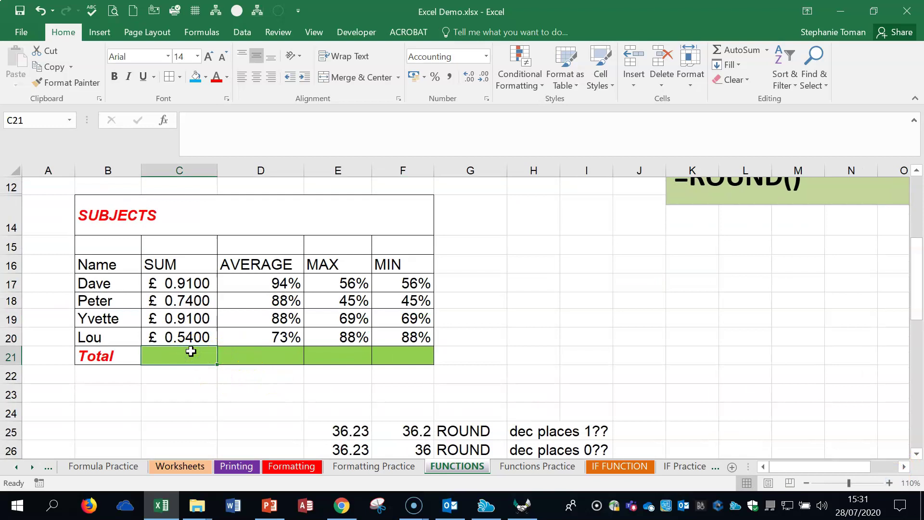
pyautogui.write('=su')
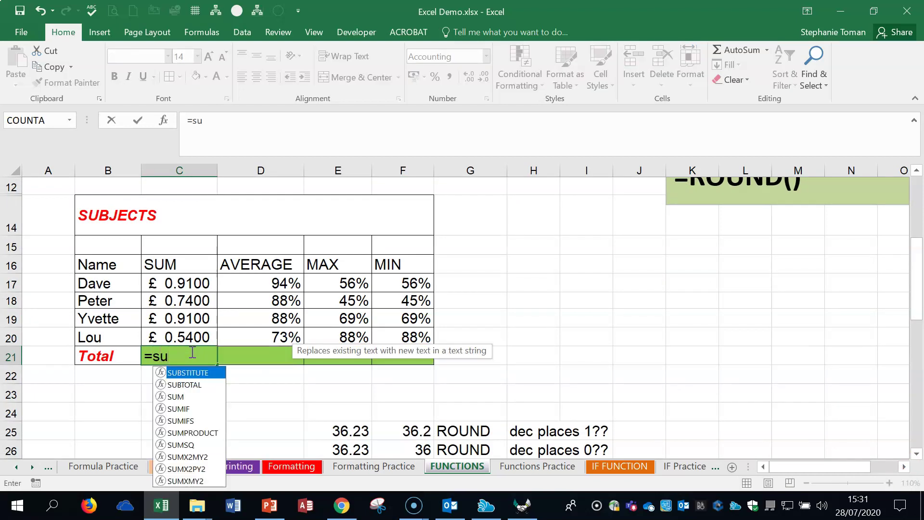
pyautogui.click(177, 398)
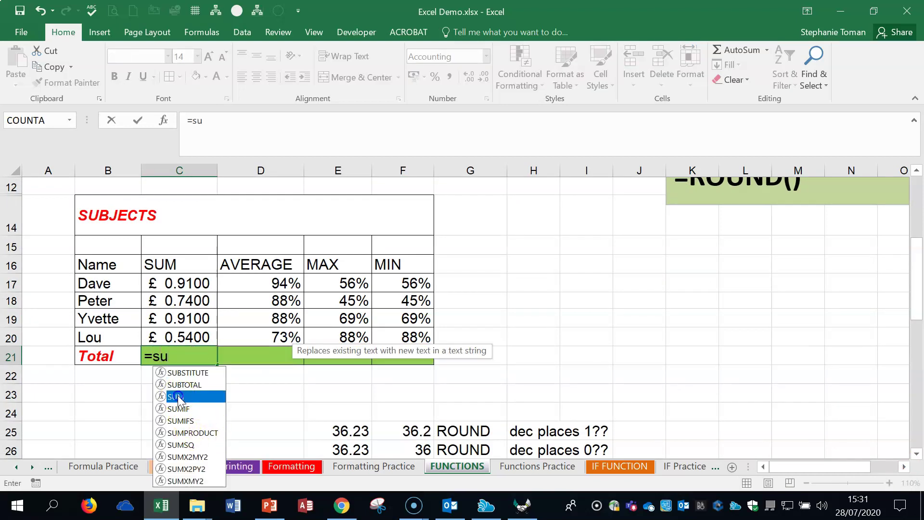
pyautogui.doubleClick(177, 398)
pyautogui.moveTo(186, 283); pyautogui.dragTo(187, 334)
pyautogui.write(')')
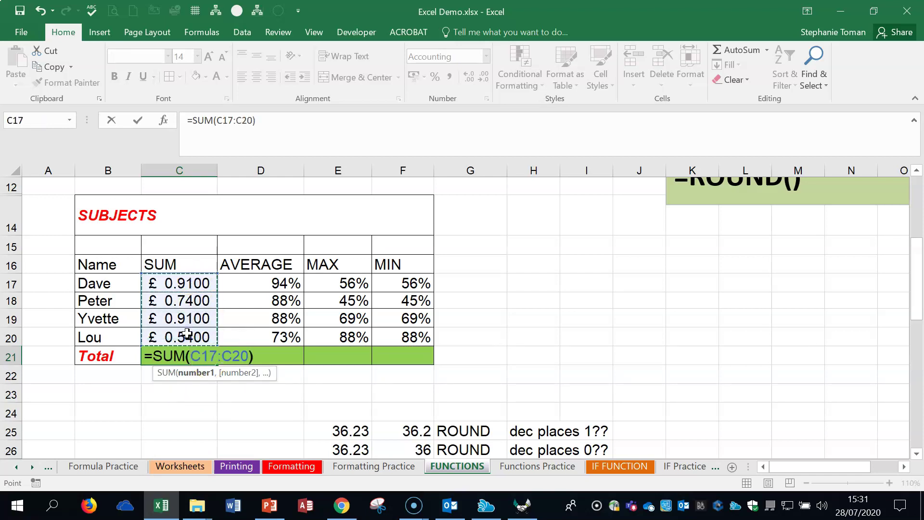
pyautogui.press('Return')
# Enter =AVERAGE(D17:D20) in D21, the Total row of the AVERAGE column, using the suggested AVERAGE function.
pyautogui.click(259, 358)
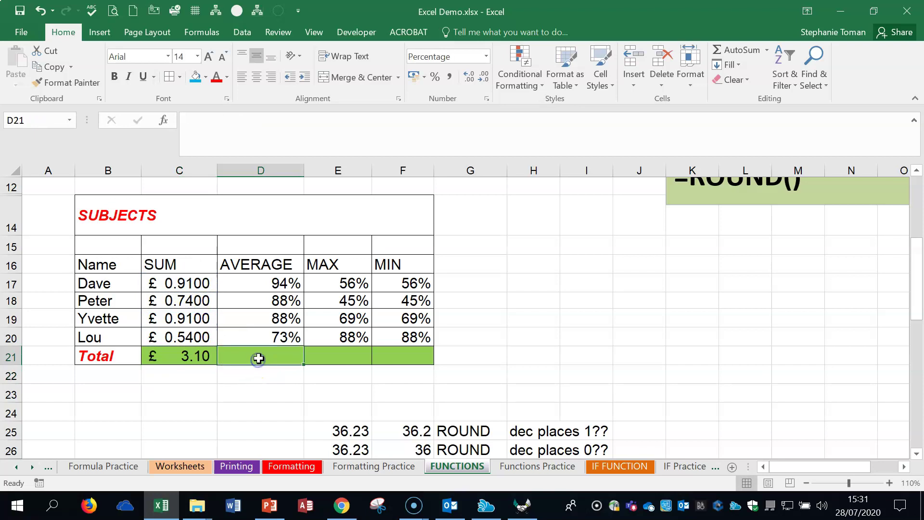
pyautogui.write('=ave')
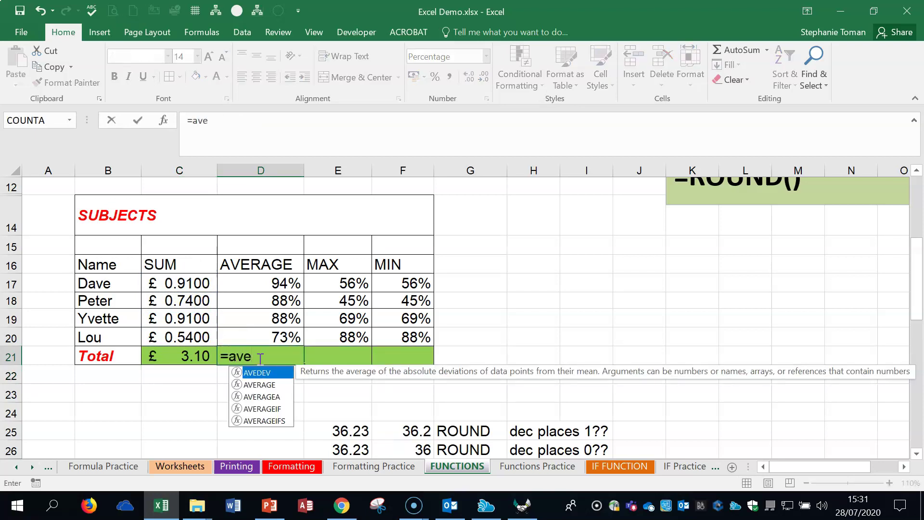
pyautogui.doubleClick(259, 384)
pyautogui.moveTo(248, 283); pyautogui.dragTo(249, 333)
pyautogui.write(')')
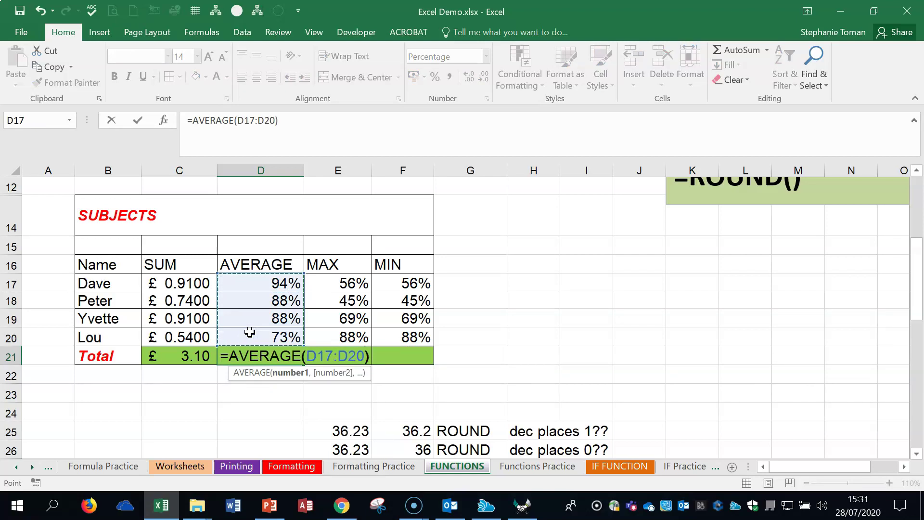
pyautogui.press('Return')
# For E21, search the function library for "biggest" and "largest", read the LARGE, MAXA and MAX descriptions, and leave without inserting one.
pyautogui.click(349, 351)
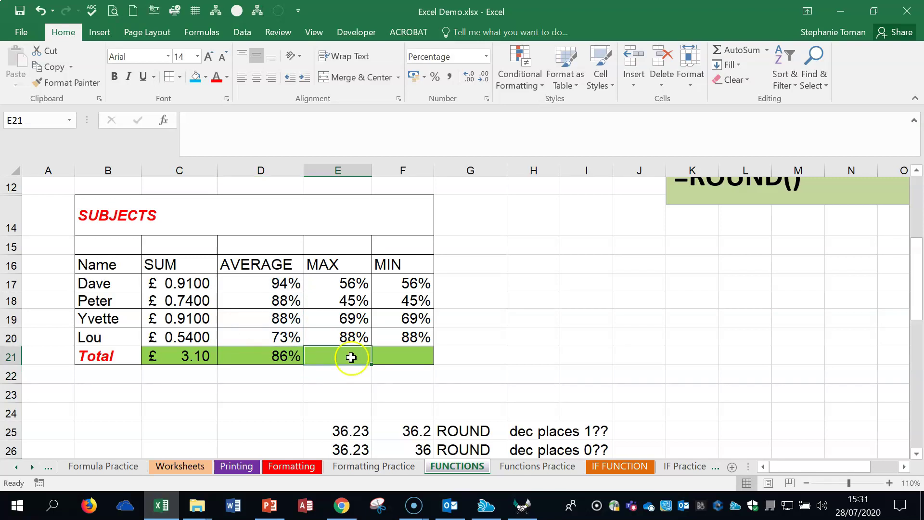
pyautogui.click(164, 119)
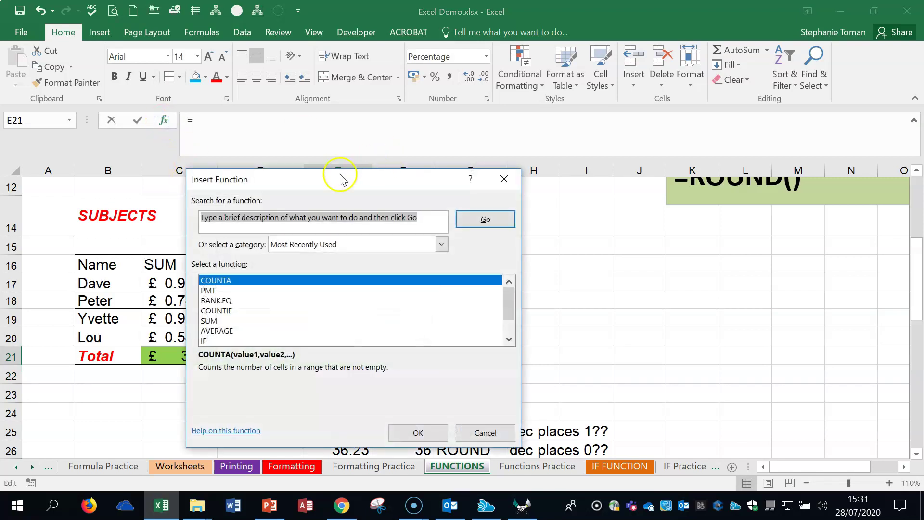
pyautogui.moveTo(340, 179); pyautogui.dragTo(651, 208)
pyautogui.write('biggest')
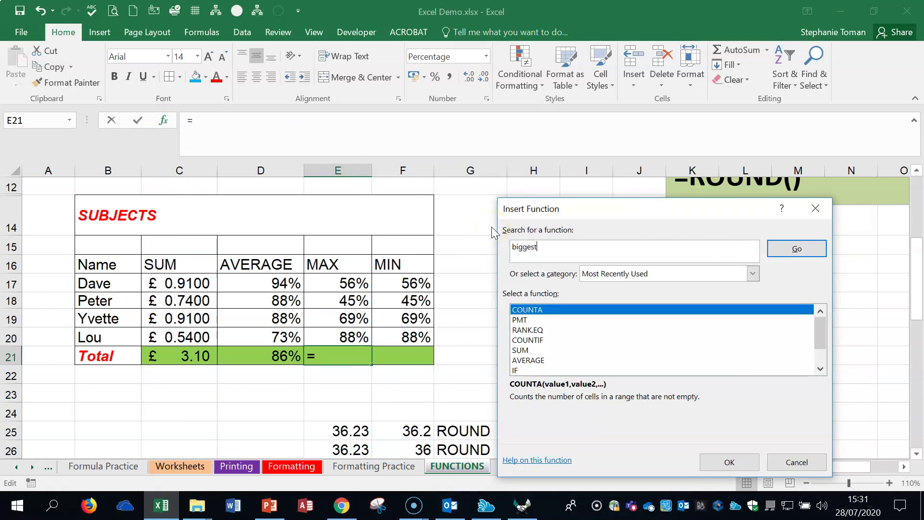
pyautogui.click(796, 249)
pyautogui.click(782, 252)
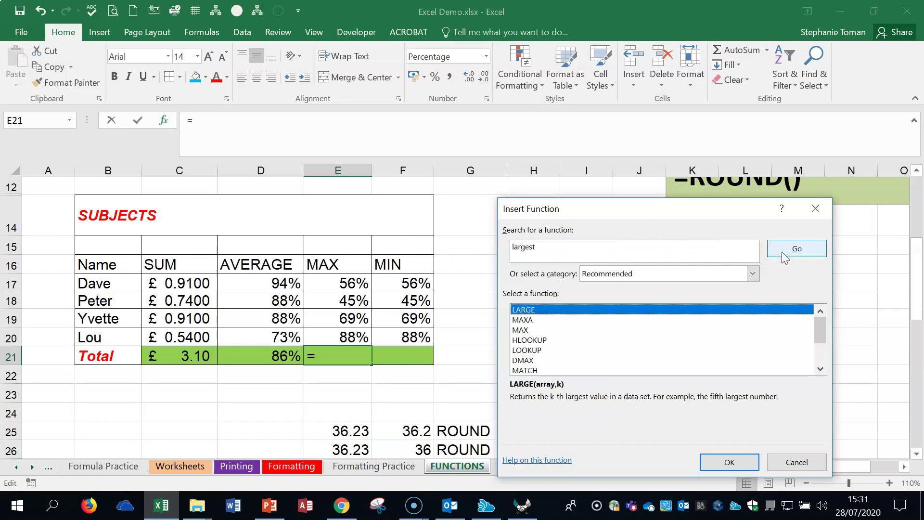
pyautogui.click(524, 312)
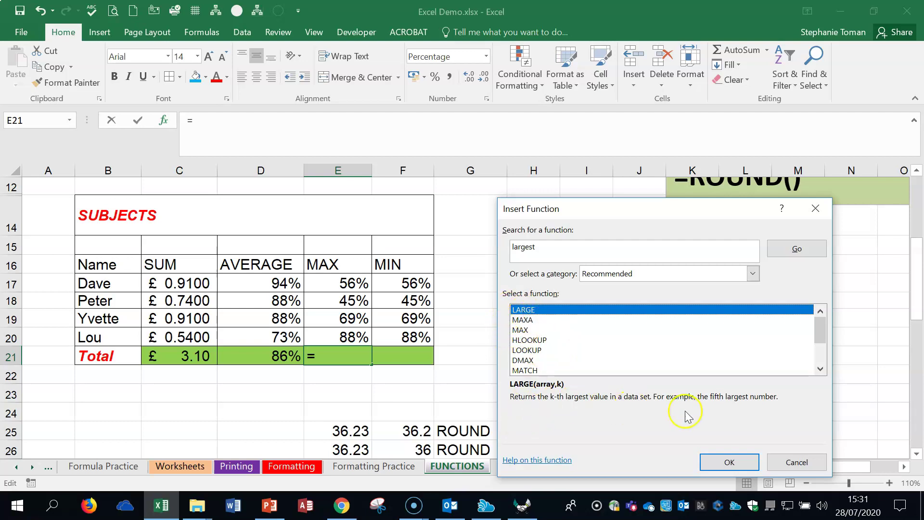
pyautogui.click(535, 320)
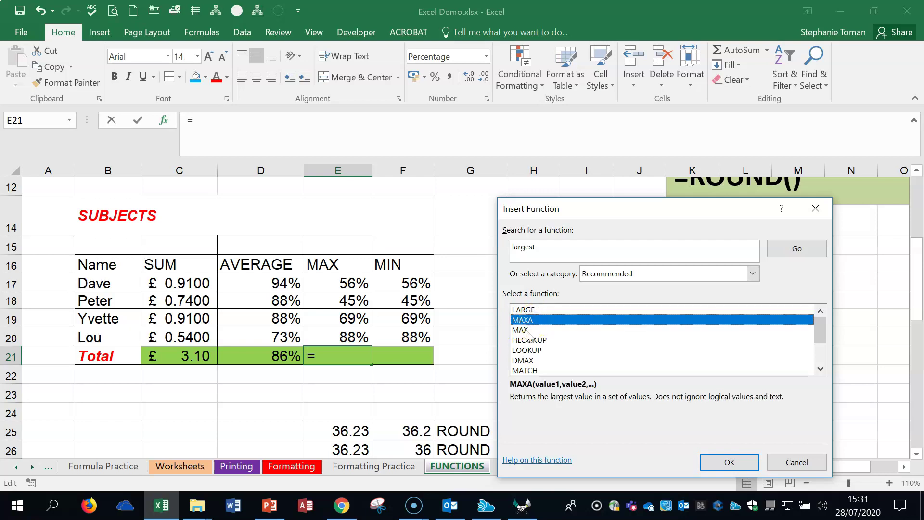
pyautogui.click(528, 332)
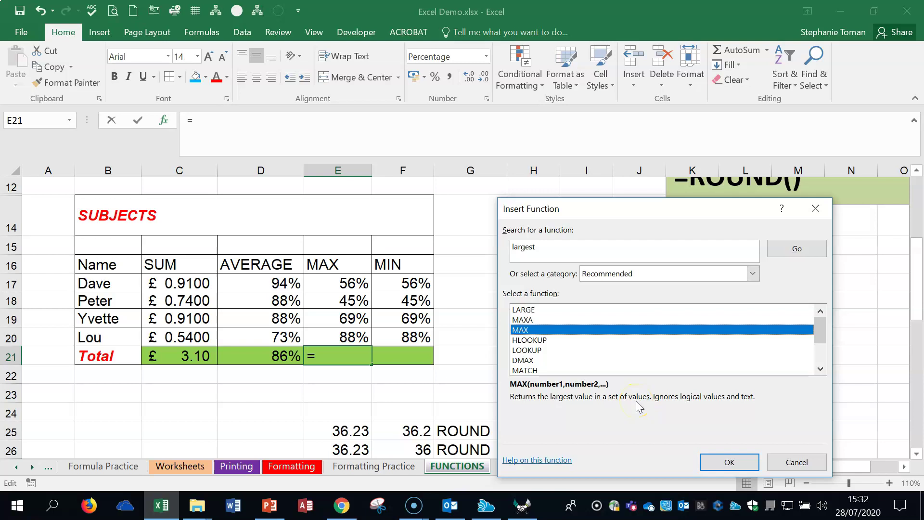
pyautogui.click(797, 462)
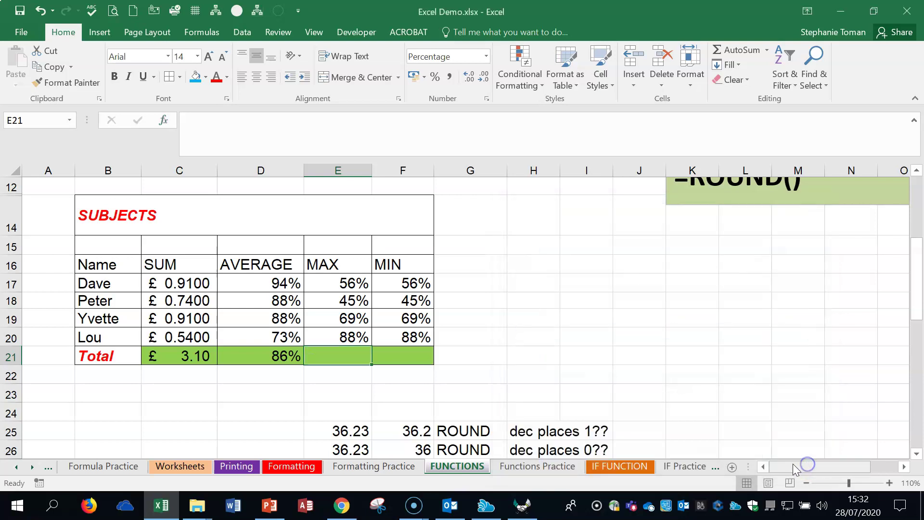
# Enter =MAX(E17:E20) manually in E21, the Total row of the MAX column, using the suggested MAX function.
pyautogui.write('=ma')
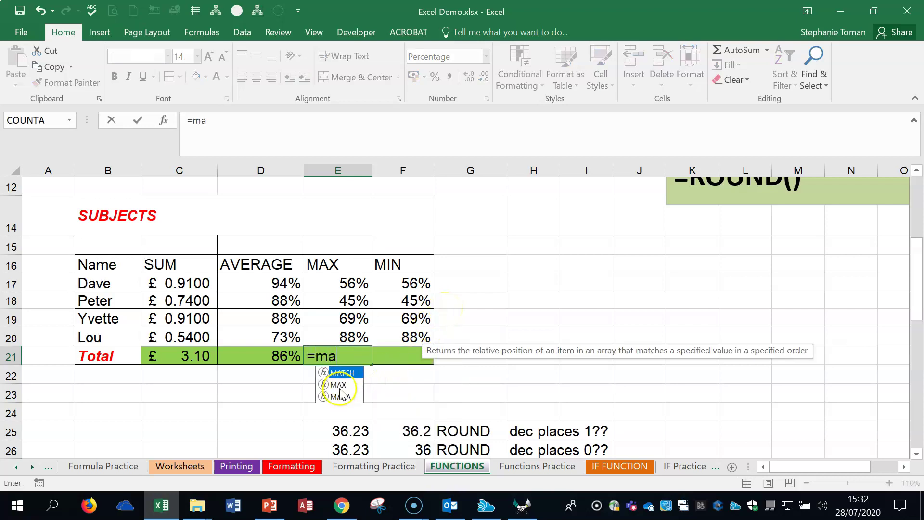
pyautogui.doubleClick(338, 384)
pyautogui.moveTo(348, 282); pyautogui.dragTo(346, 333)
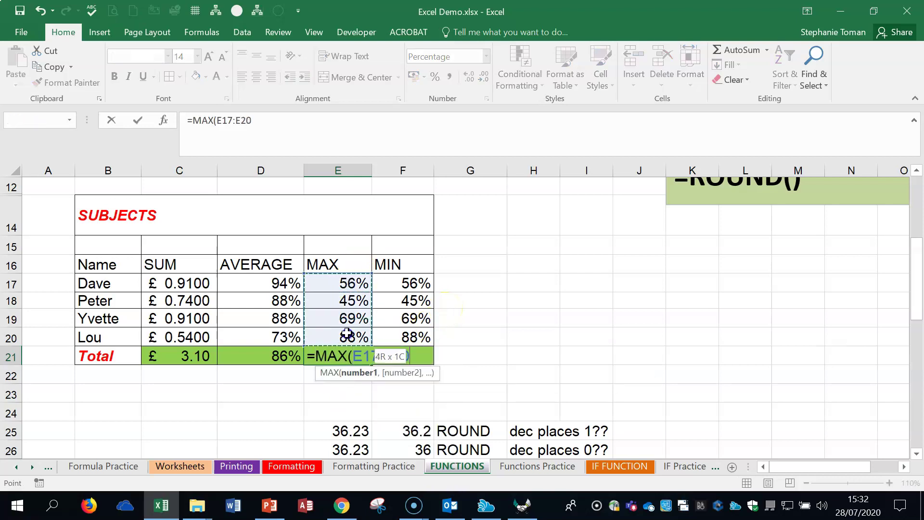
pyautogui.write('_')
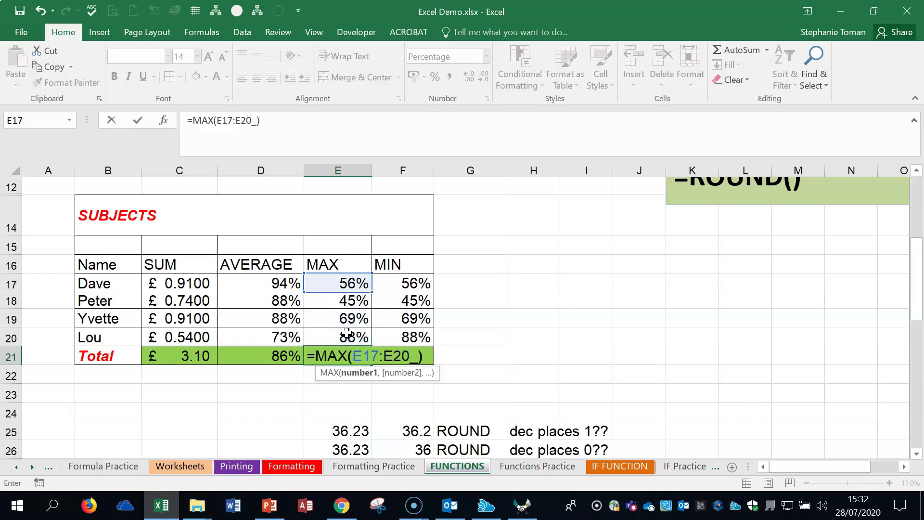
pyautogui.press('BackSpace')
pyautogui.press('BackSpace')
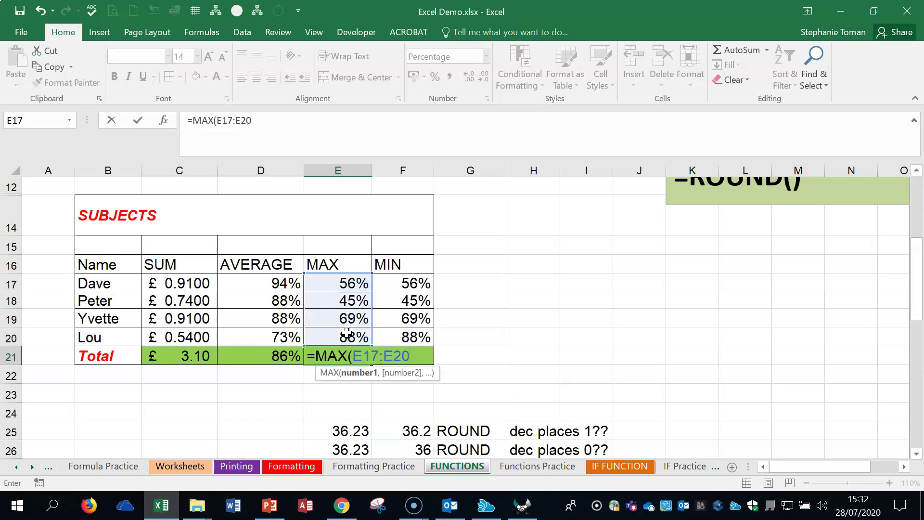
pyautogui.press('Return')
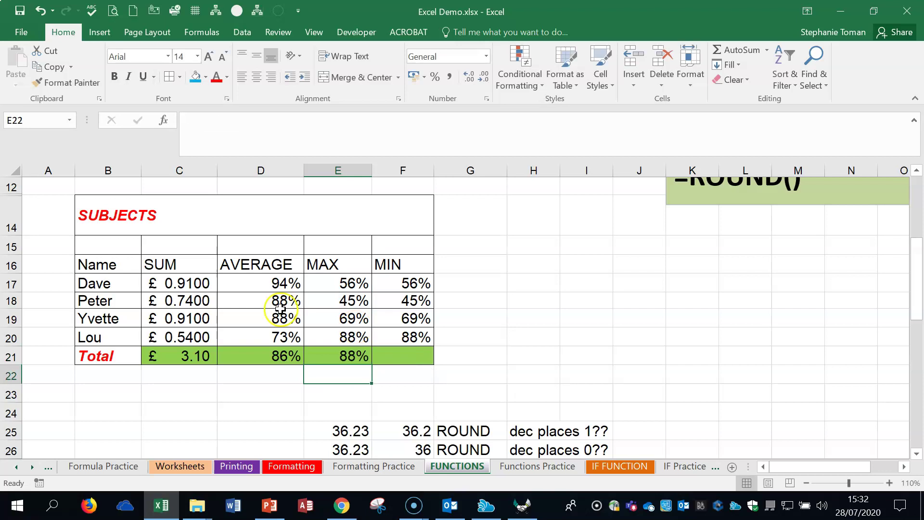
# Review the MAX formula in E21, reselecting its range E17:E20, and look at the AVERAGE formula in D21.
pyautogui.doubleClick(353, 356)
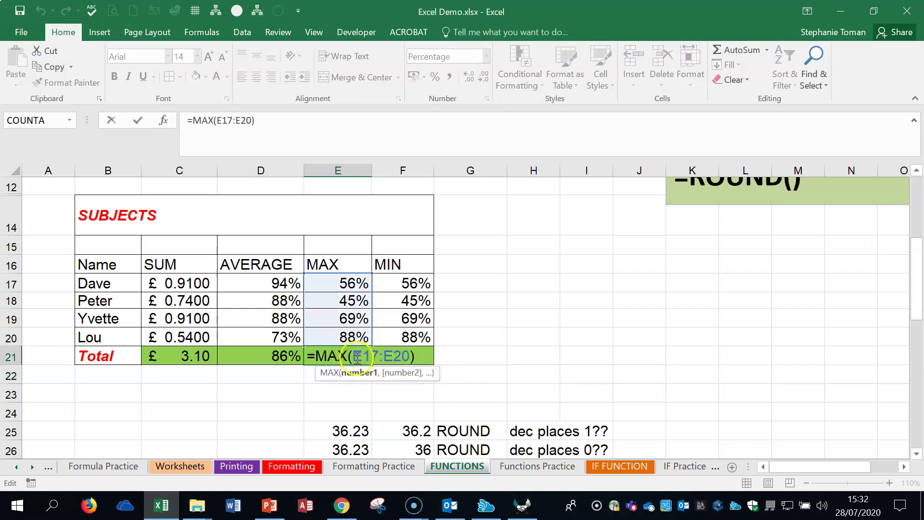
pyautogui.moveTo(351, 284); pyautogui.dragTo(339, 334)
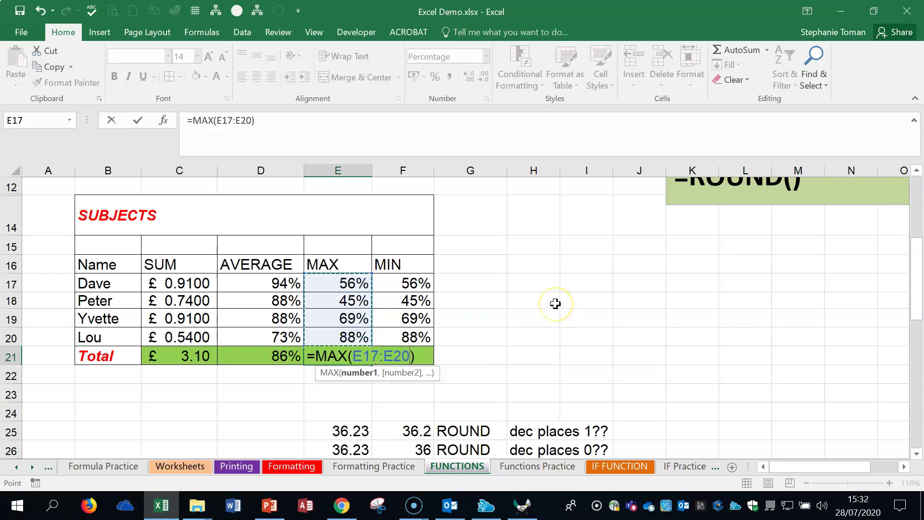
pyautogui.press('Return')
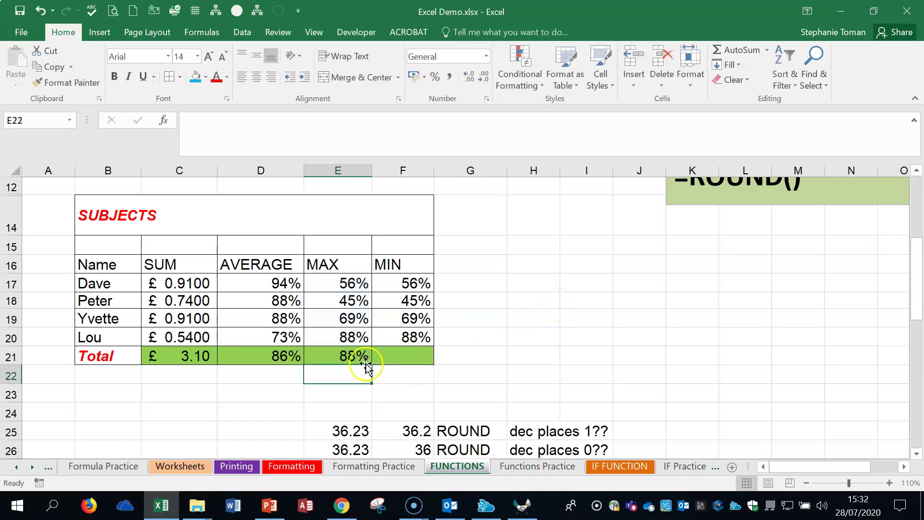
pyautogui.doubleClick(268, 355)
pyautogui.press('Escape')
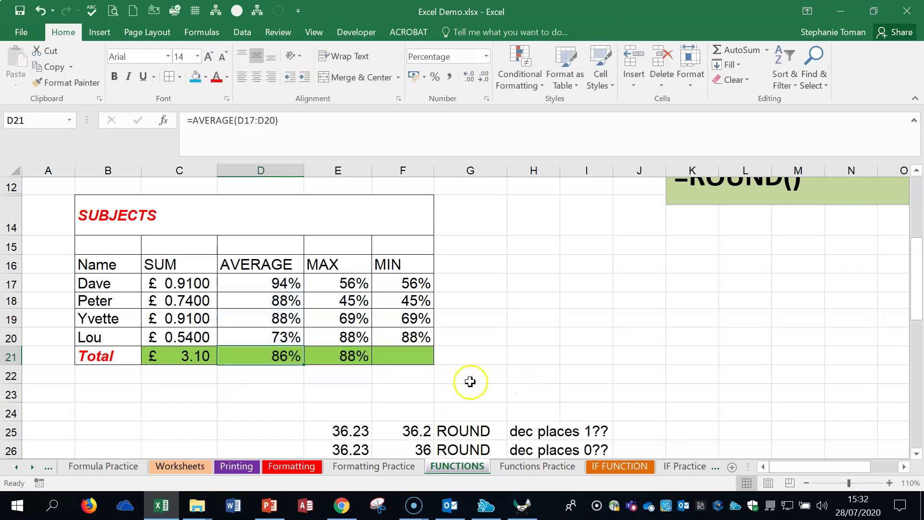
# Enter =MIN(F17:F20) manually in F21, the Total row of the MIN column, using the suggested MIN function.
pyautogui.click(419, 356)
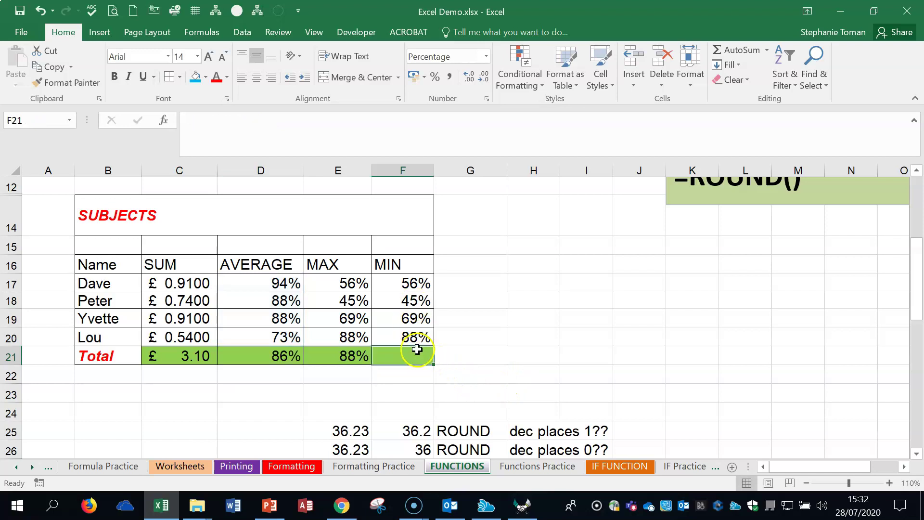
pyautogui.write('=min')
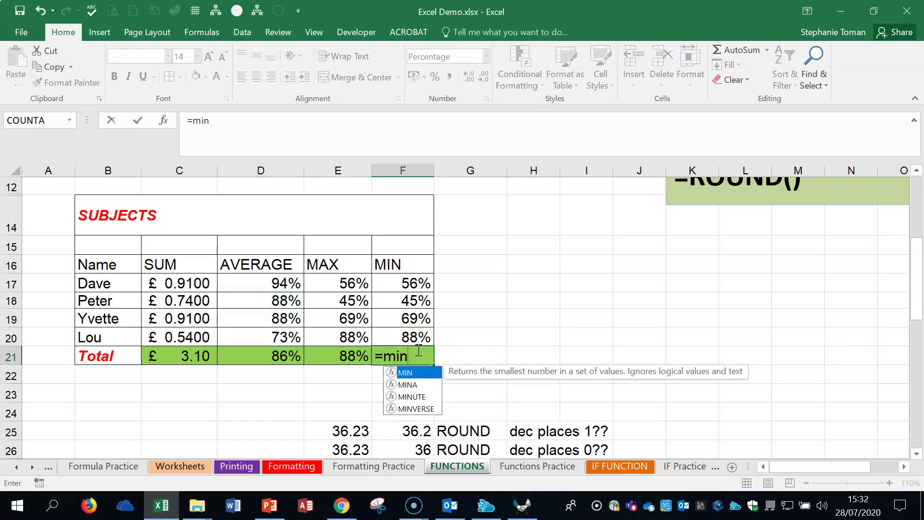
pyautogui.doubleClick(412, 373)
pyautogui.moveTo(412, 283); pyautogui.dragTo(406, 332)
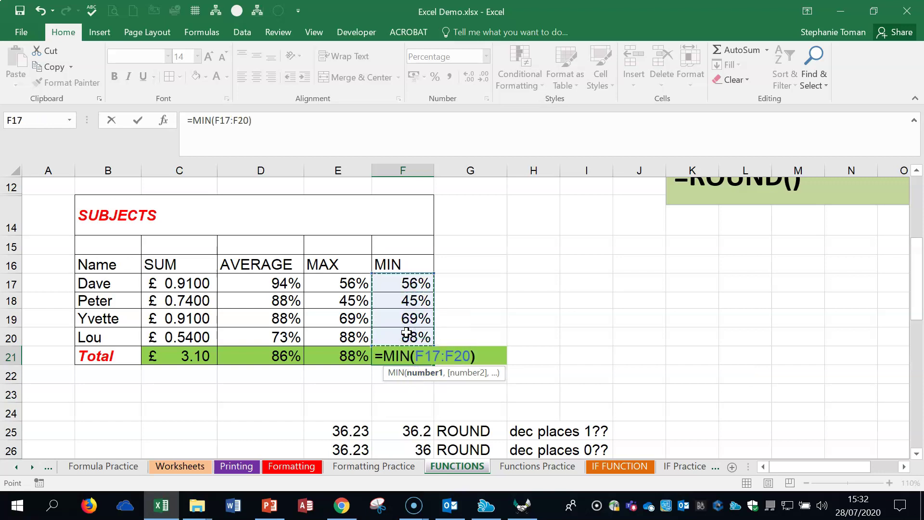
pyautogui.press('Return')
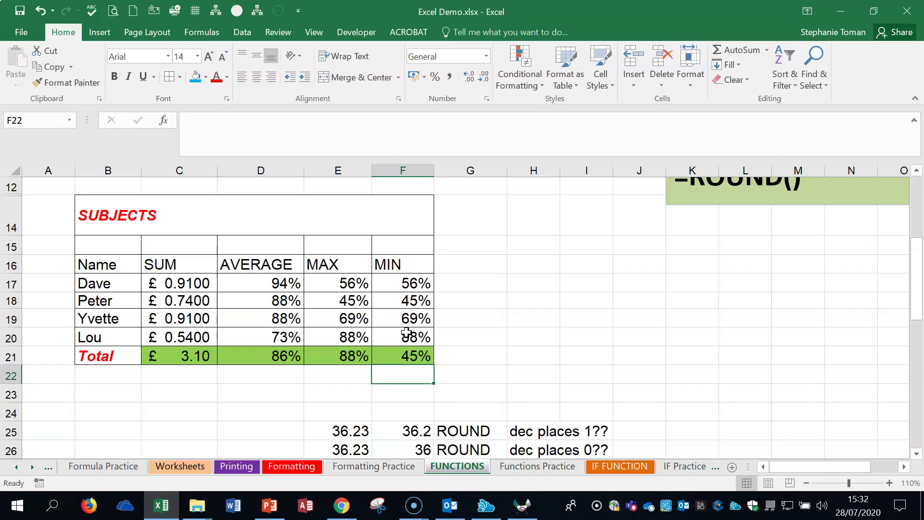
# Clear F21 and fill it with =MIN(F17:F20) using AutoSum's Min option.
pyautogui.click(766, 50)
pyautogui.click(404, 354)
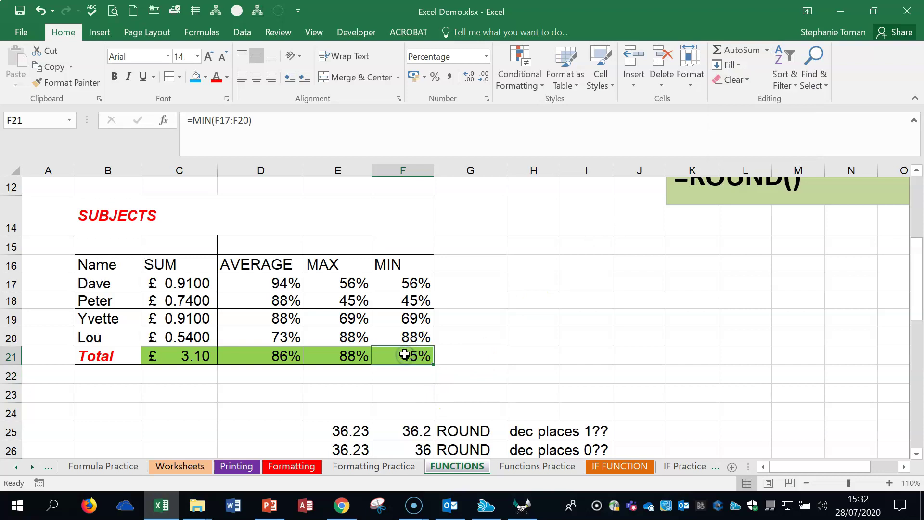
pyautogui.press('Delete')
pyautogui.click(766, 50)
pyautogui.click(737, 136)
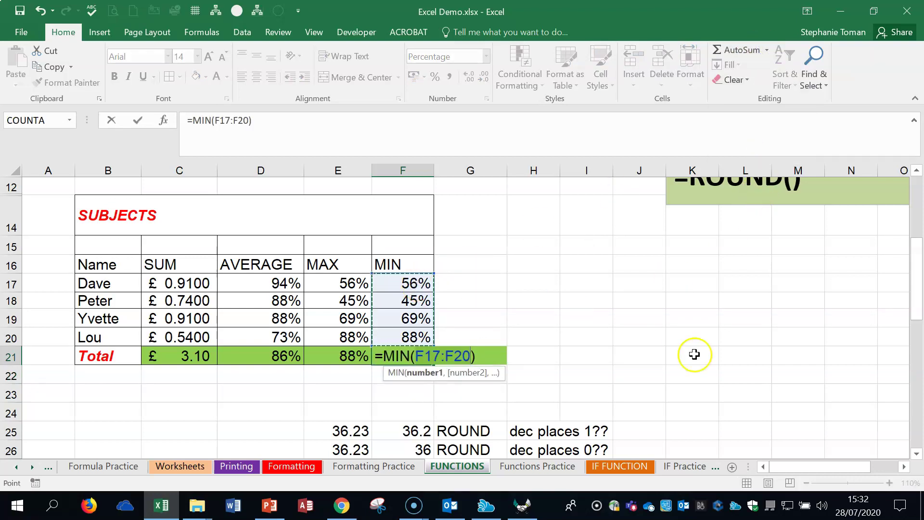
pyautogui.hotkey('ctrl', 'Return')
pyautogui.press('Return')
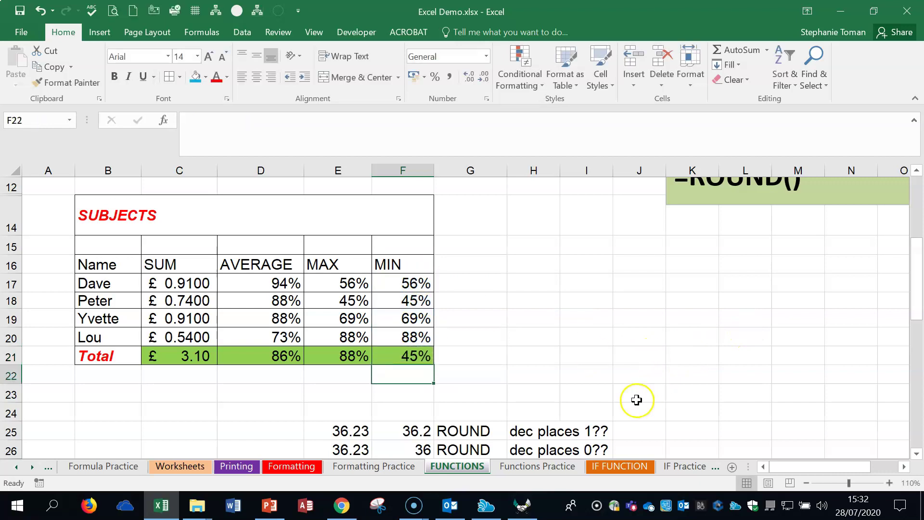
pyautogui.click(629, 371)
# Clear E21 and fill it with =MAX(E17:E20) using AutoSum's Max option.
pyautogui.click(354, 355)
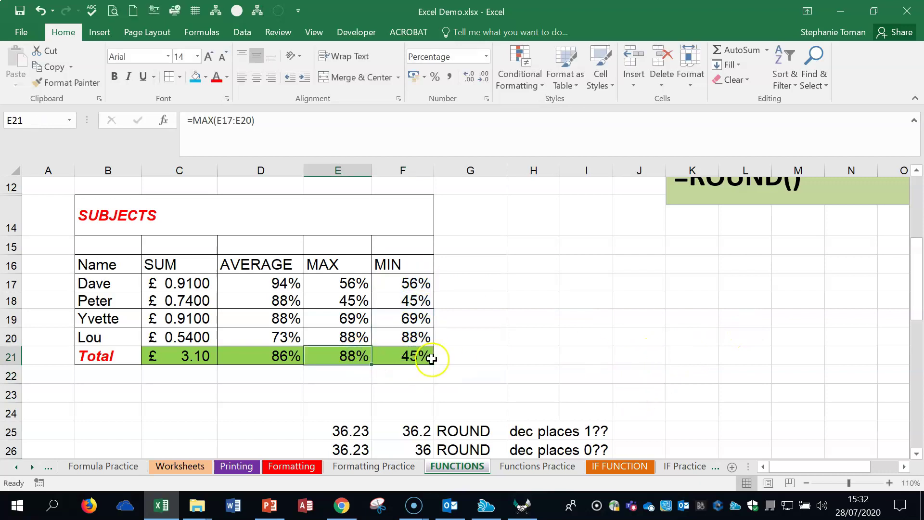
pyautogui.press('Delete')
pyautogui.click(766, 50)
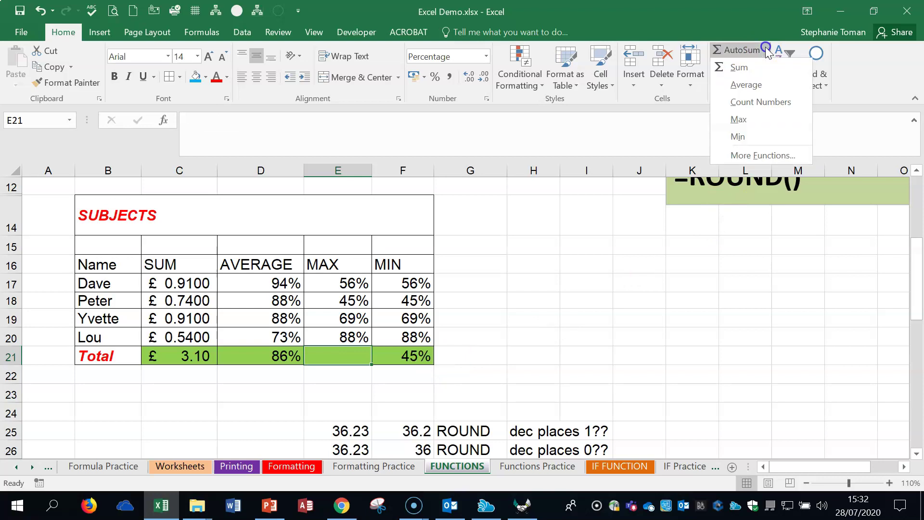
pyautogui.click(739, 119)
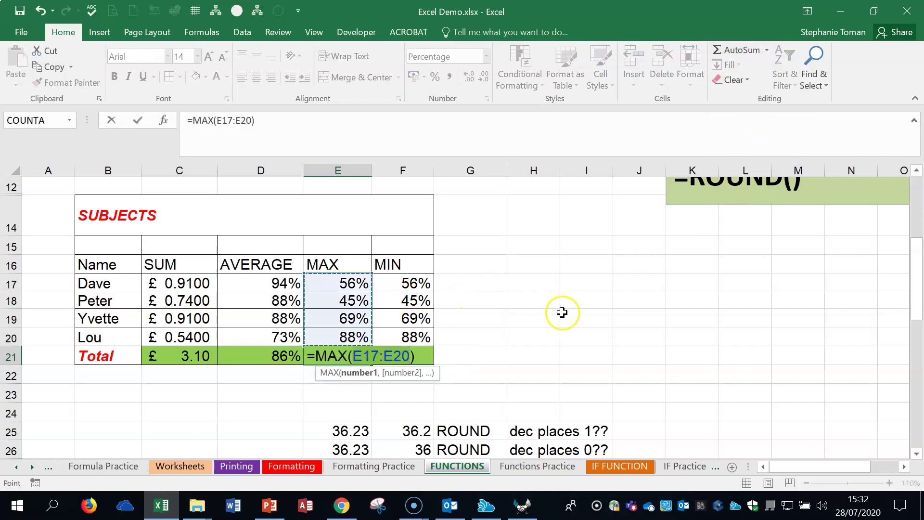
pyautogui.press('Return')
pyautogui.click(684, 337)
# Examine the rounding example below the SUBJECTS table: the source number in E25 and the ROUND formulas in F25 and F26.
pyautogui.scroll(-2, 684, 339)
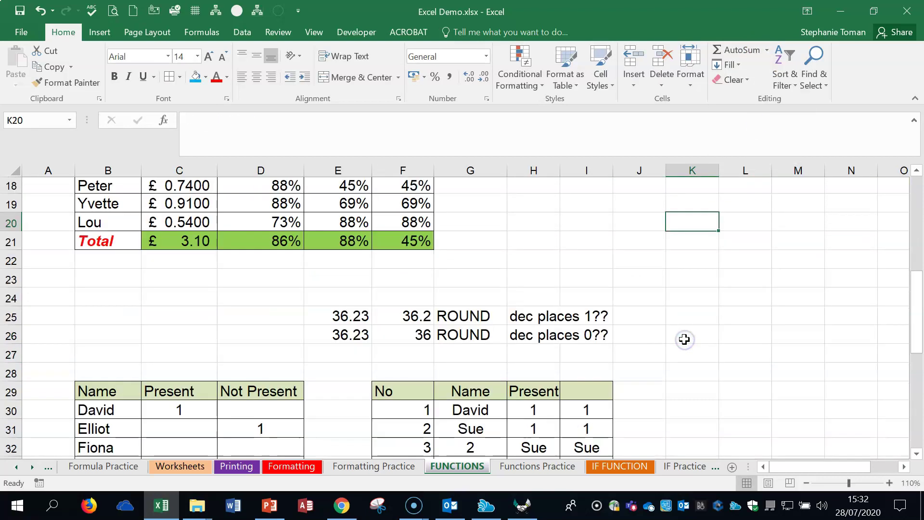
pyautogui.scroll(1, 685, 339)
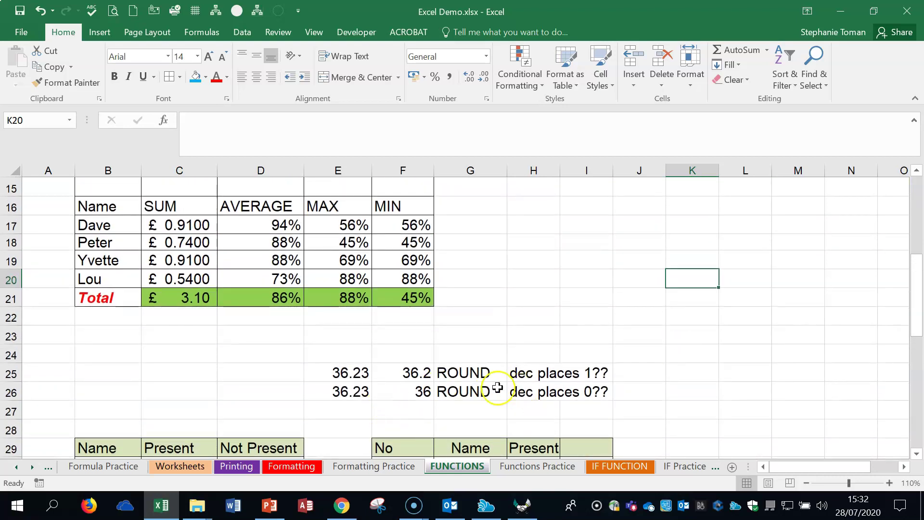
pyautogui.click(339, 375)
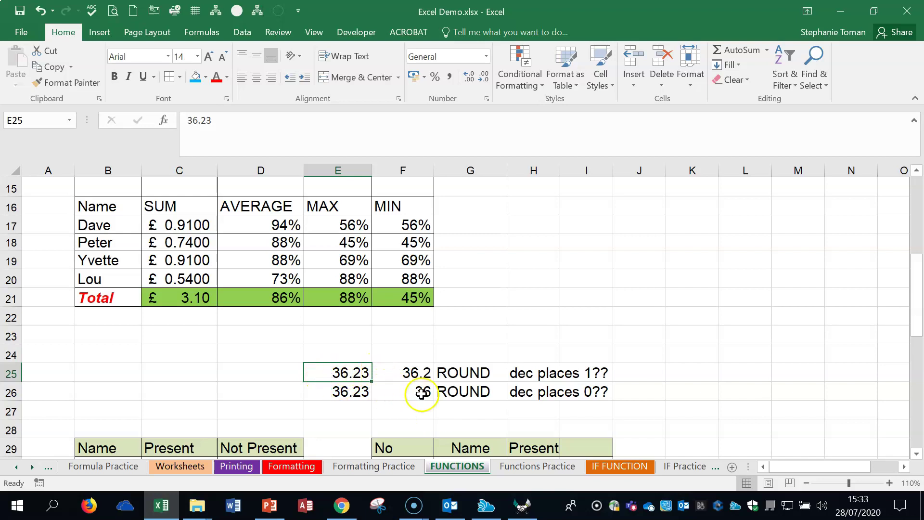
pyautogui.click(417, 374)
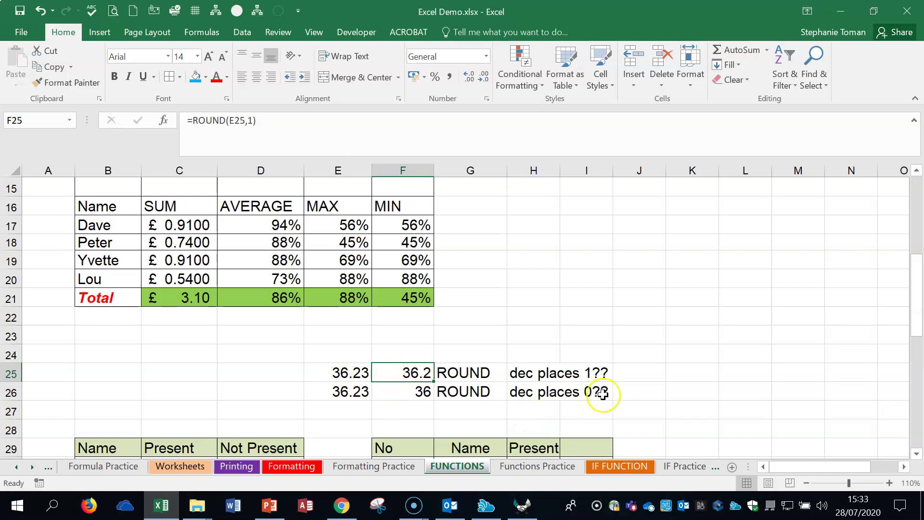
pyautogui.click(421, 390)
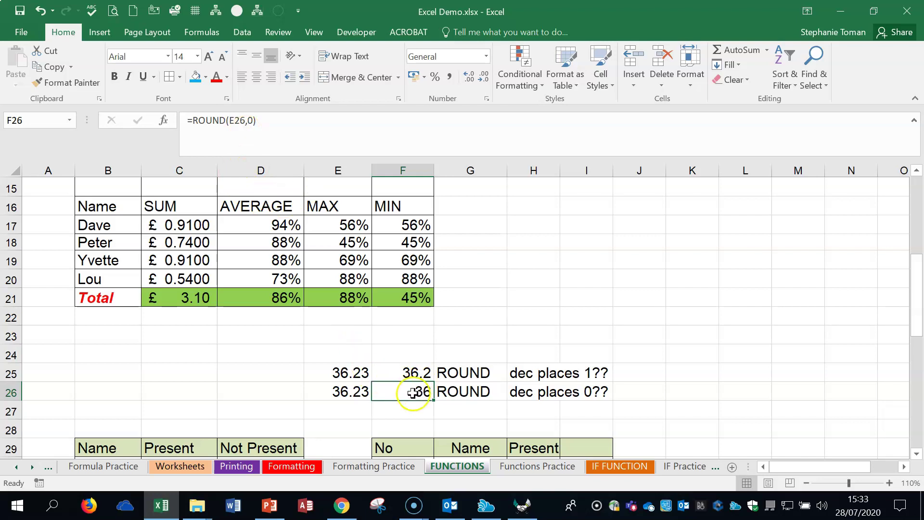
# Check the ROUND formula in F26 and enter 36.9 in E24, above the existing source numbers.
pyautogui.doubleClick(414, 391)
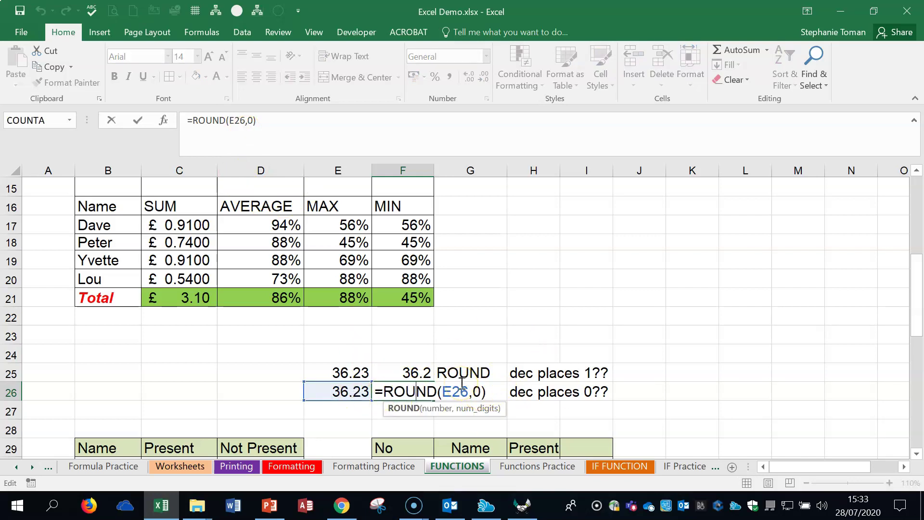
pyautogui.press('Return')
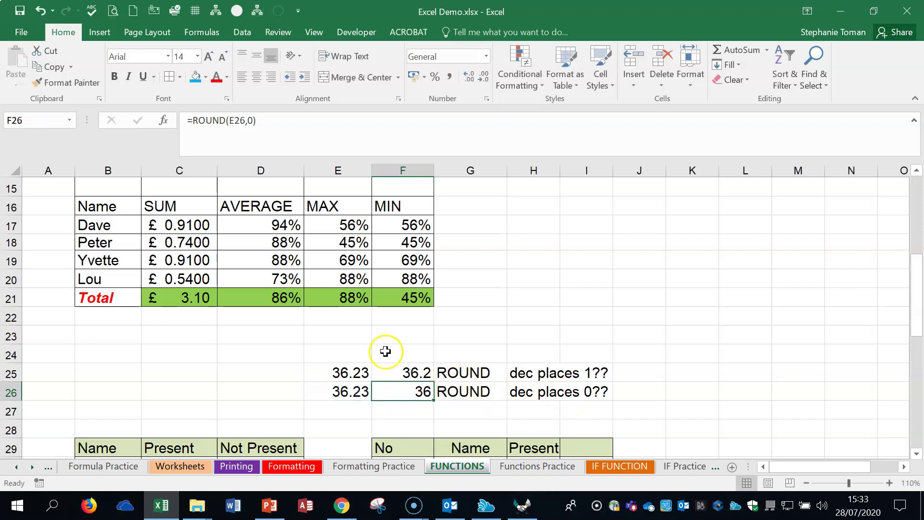
pyautogui.click(342, 357)
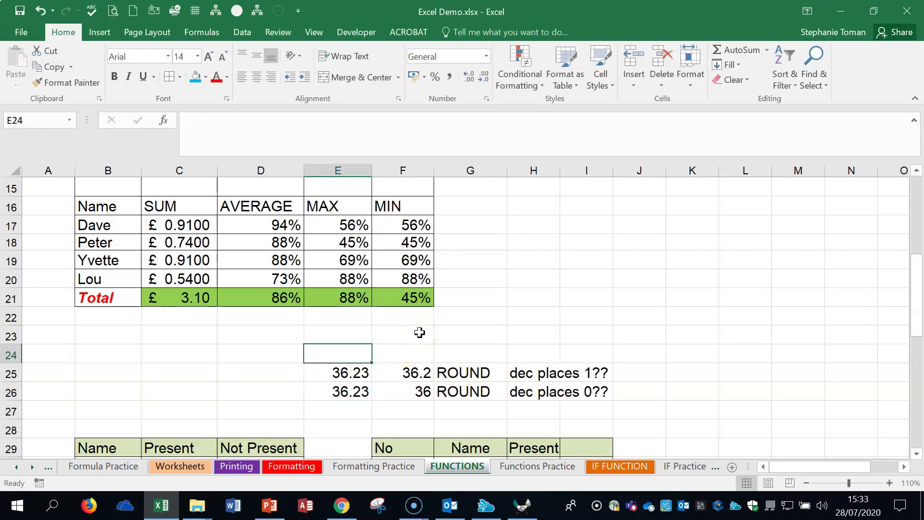
pyautogui.write('36.9')
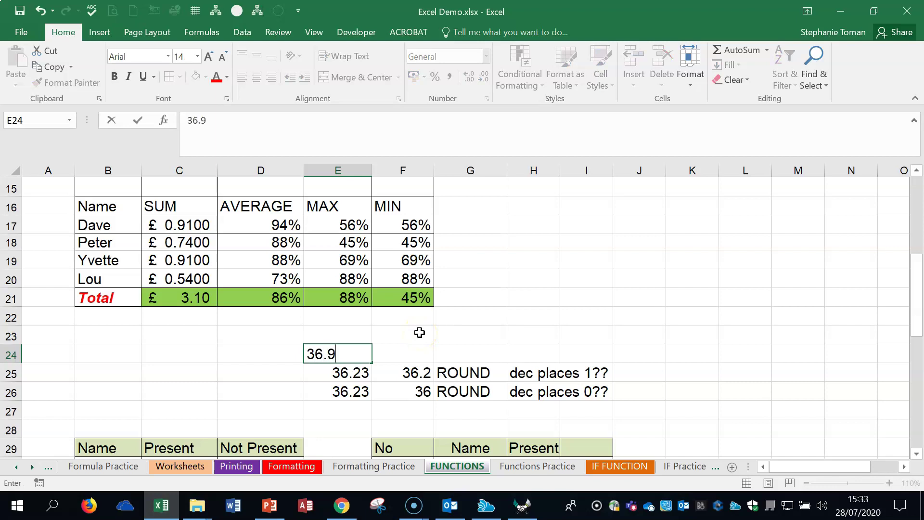
# Enter =ROUND(E24,2) in F24 using the suggested ROUND function.
pyautogui.click(419, 354)
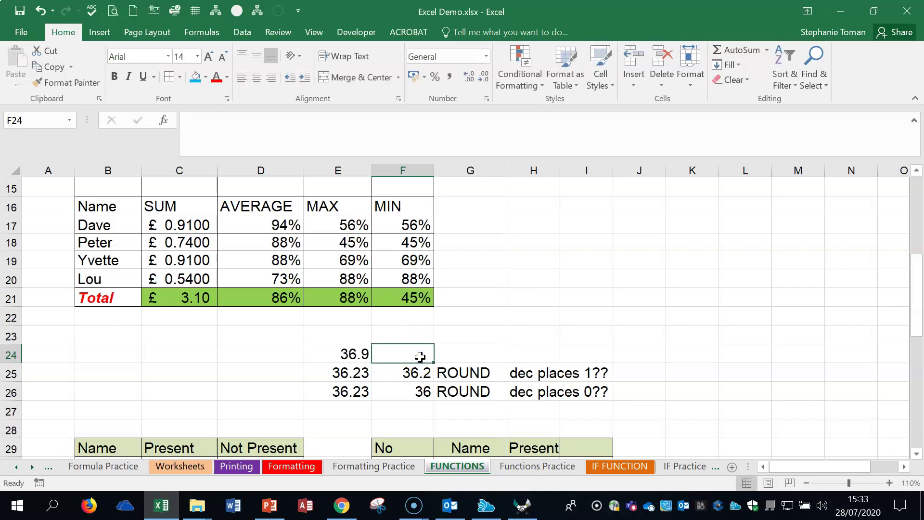
pyautogui.write('=r')
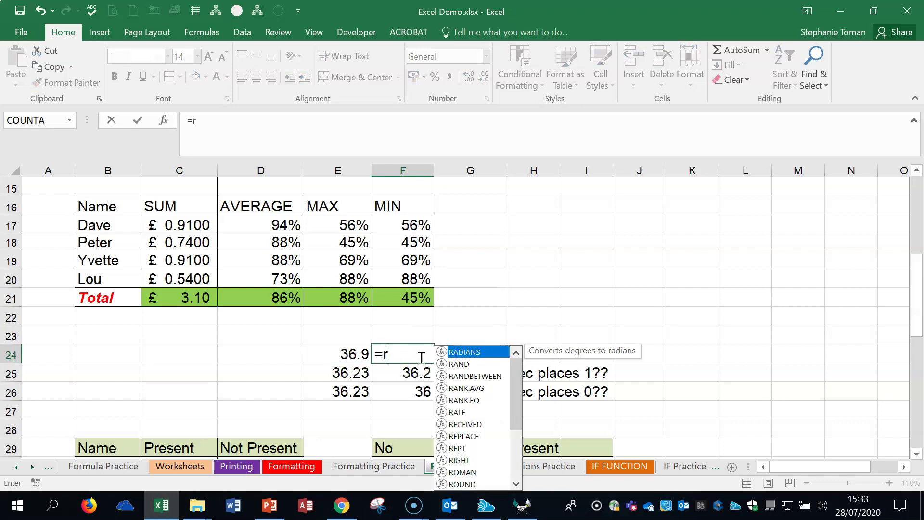
pyautogui.write('ound')
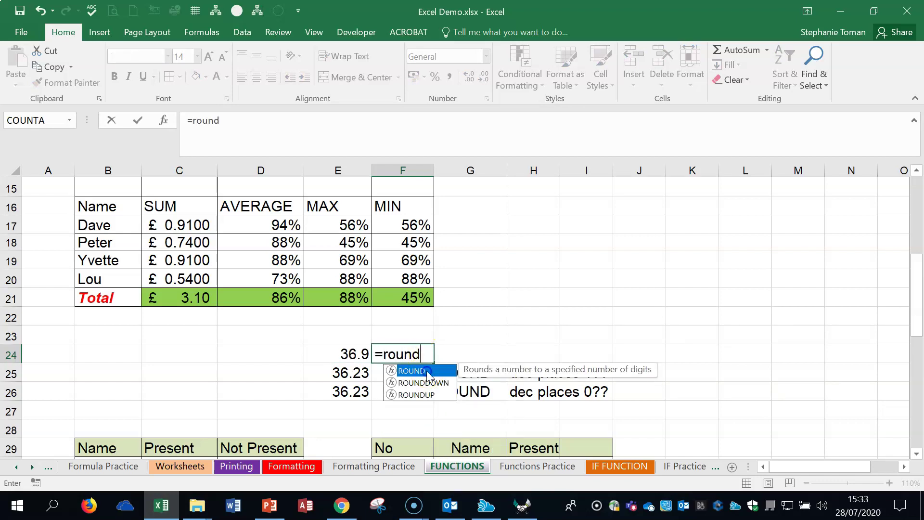
pyautogui.doubleClick(417, 370)
pyautogui.click(342, 352)
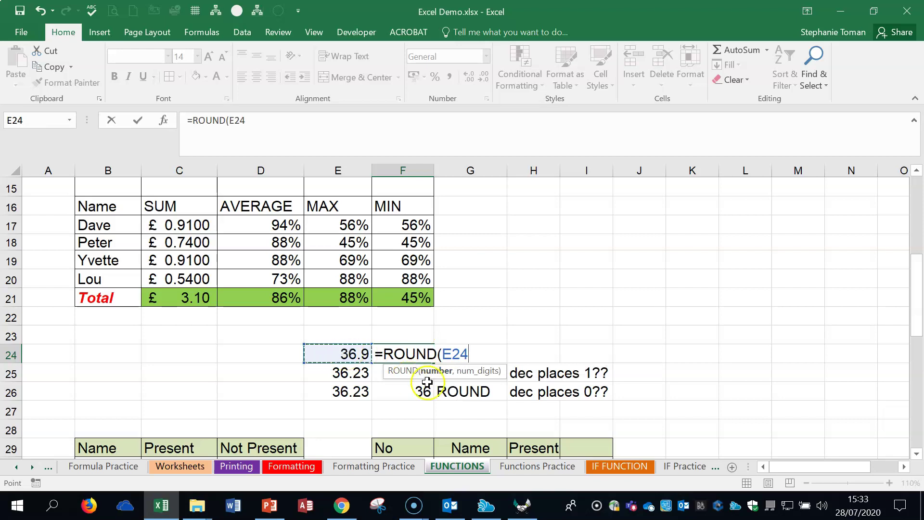
pyautogui.write(',2')
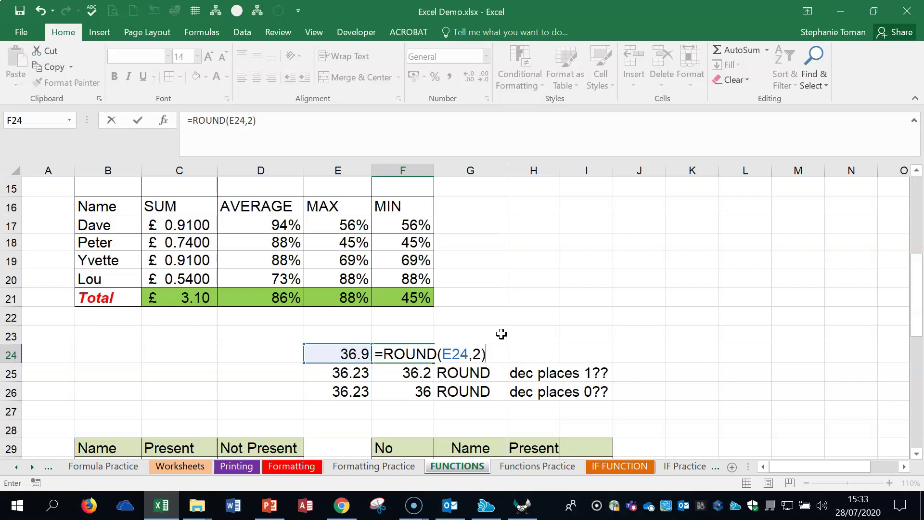
pyautogui.press('Return')
pyautogui.click(408, 356)
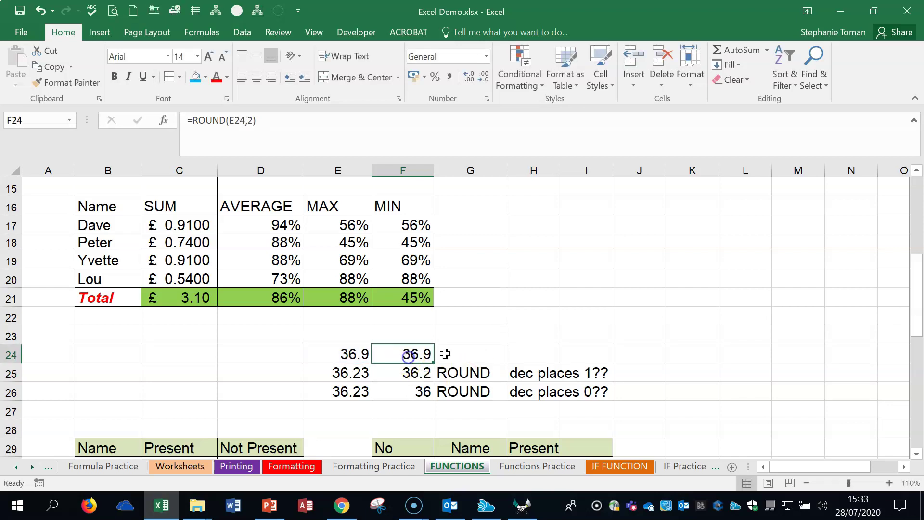
# Change the number of digits in F24's ROUND formula to 1.
pyautogui.doubleClick(419, 354)
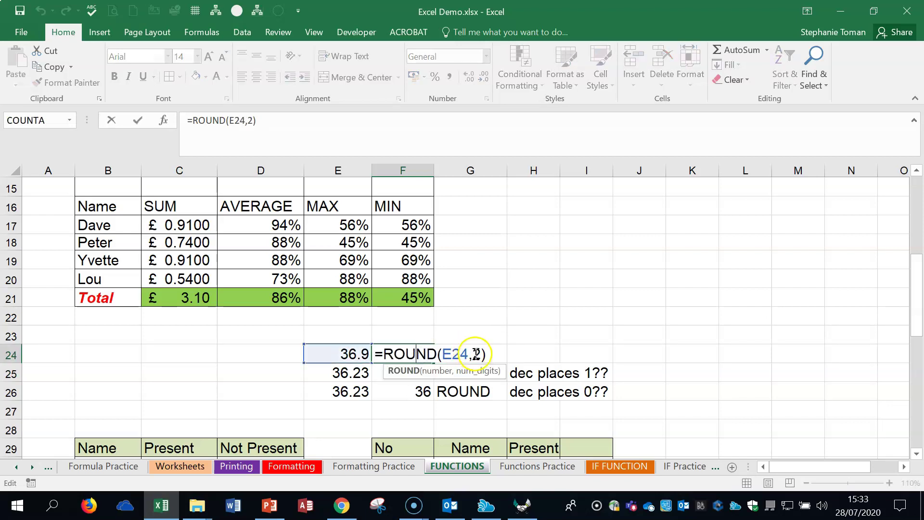
pyautogui.write('1')
pyautogui.press('Return')
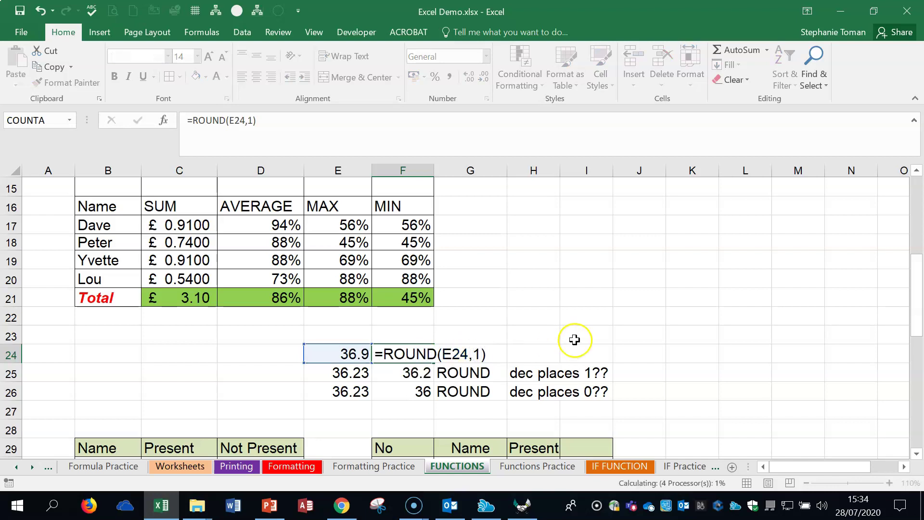
# Change the ROUND formula in F24 to =ROUND(E24,0).
pyautogui.doubleClick(415, 354)
pyautogui.doubleClick(476, 355)
pyautogui.write('0')
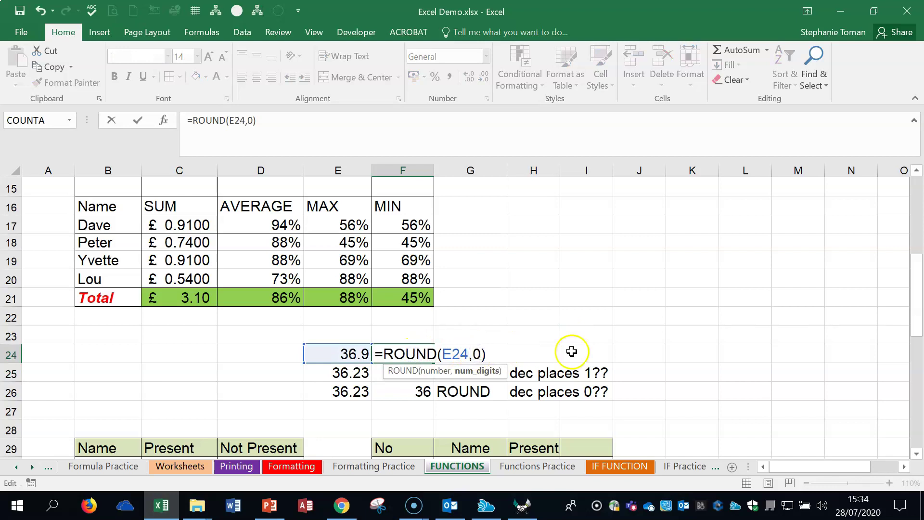
pyautogui.press('Return')
pyautogui.click(423, 355)
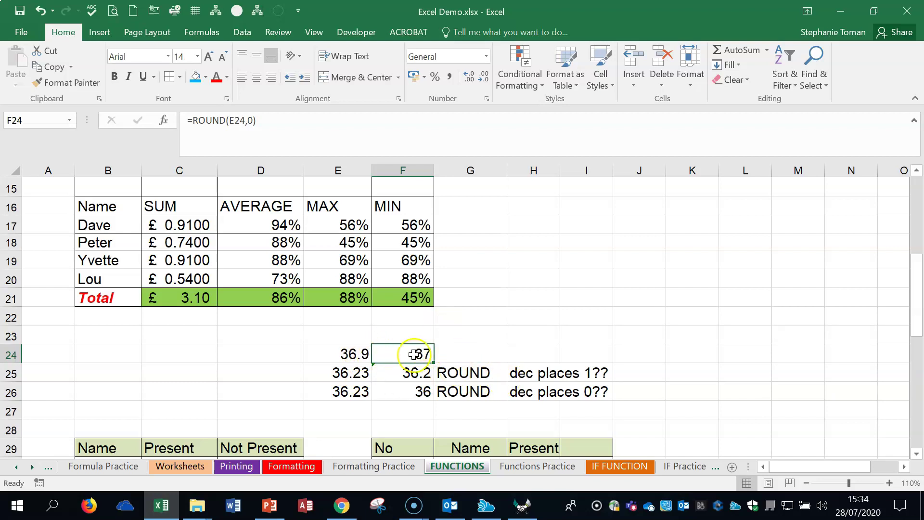
# Clear F24 and build a new ROUND formula there through the function arguments, with Number e24 and Num_digits 0.
pyautogui.press('Delete')
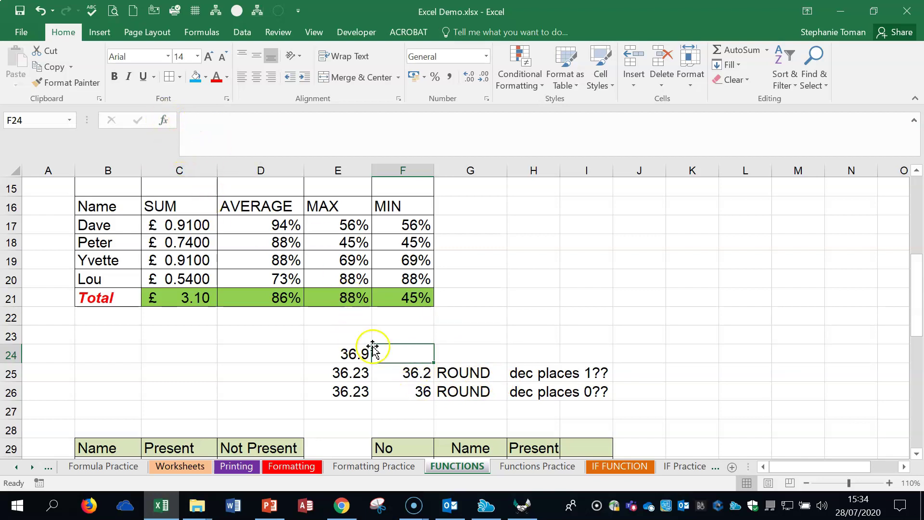
pyautogui.write('=')
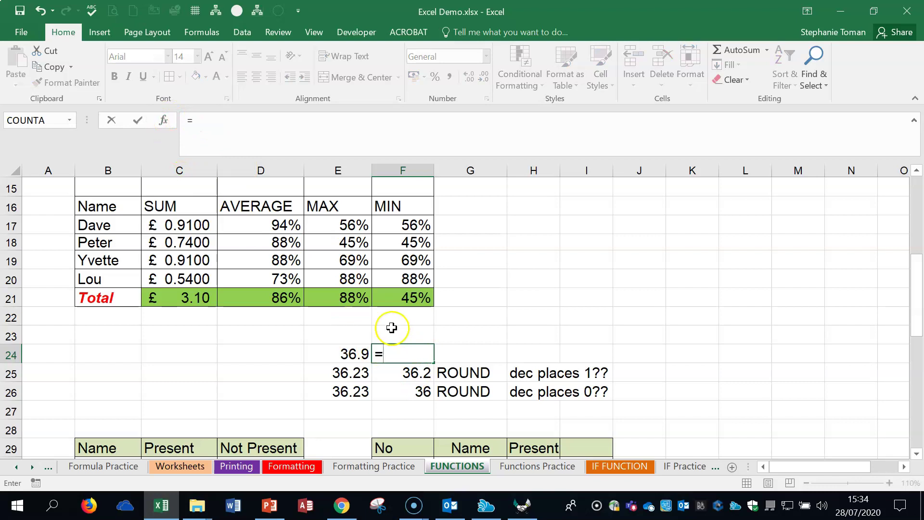
pyautogui.write('roun')
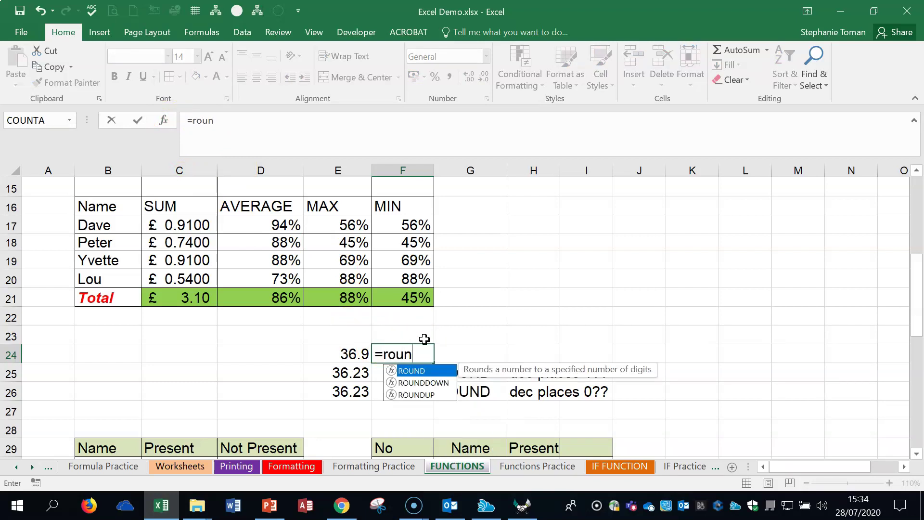
pyautogui.write('d')
pyautogui.doubleClick(413, 371)
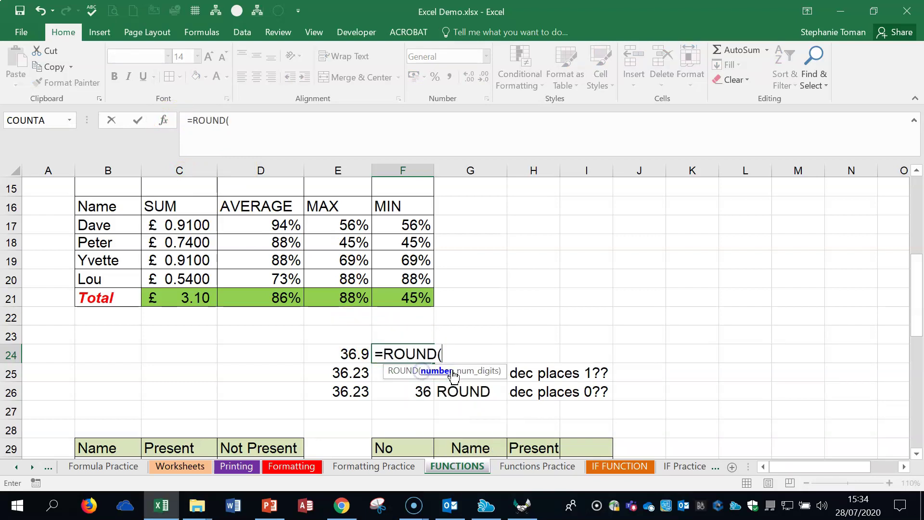
pyautogui.click(166, 120)
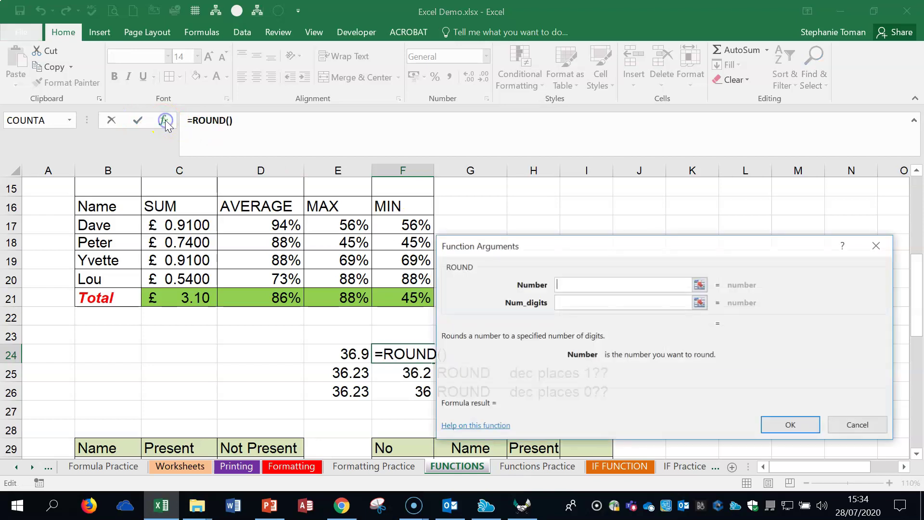
pyautogui.moveTo(688, 246); pyautogui.dragTo(719, 164)
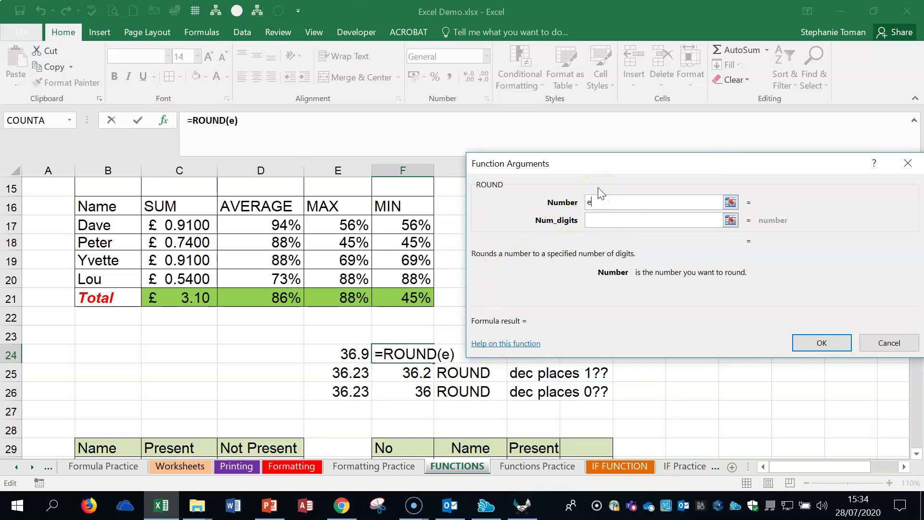
pyautogui.click(596, 220)
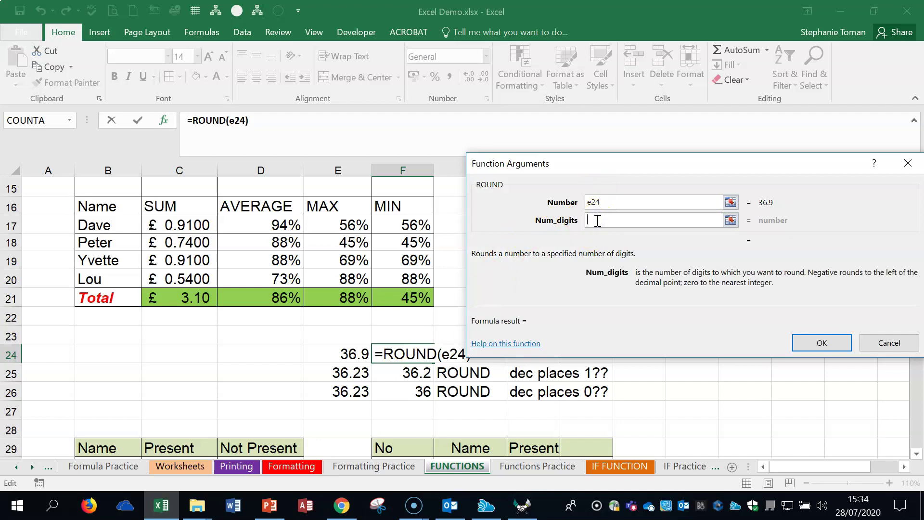
pyautogui.write('0')
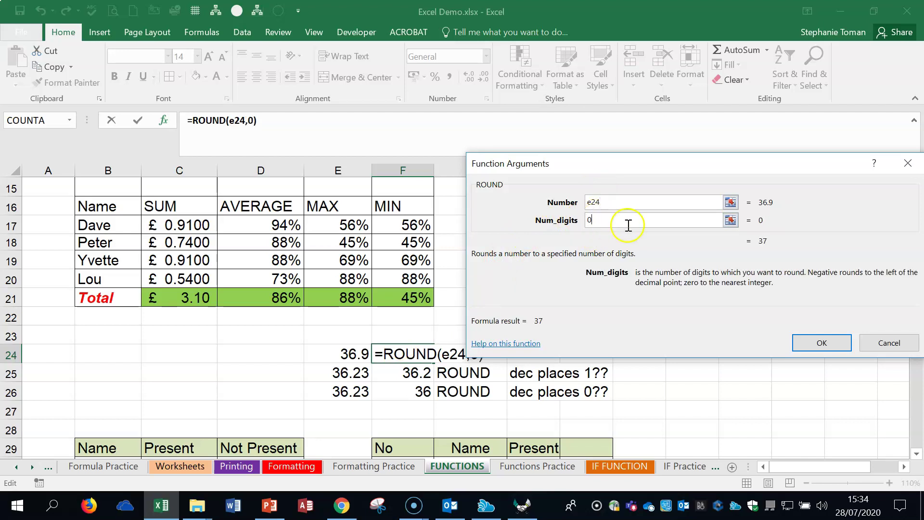
# Review the descriptions of the Number and Num_digits arguments and confirm the ROUND formula in F24.
pyautogui.click(607, 201)
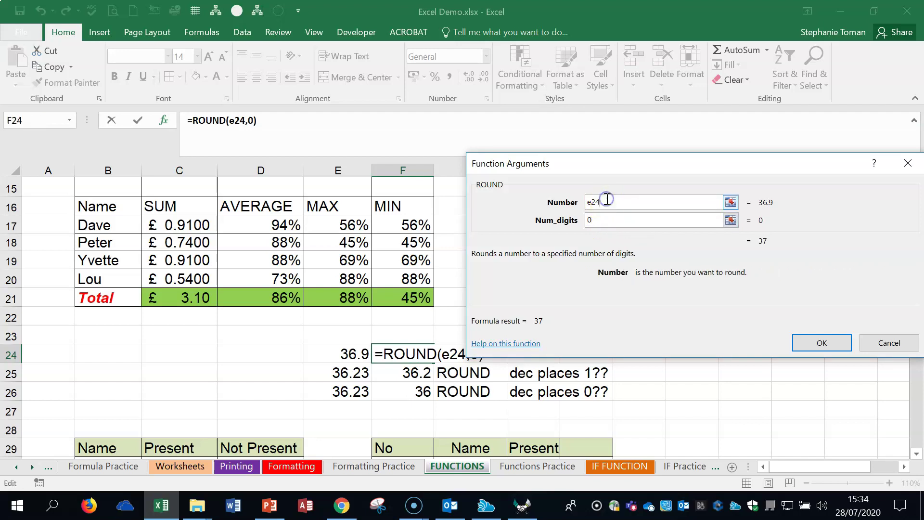
pyautogui.click(623, 219)
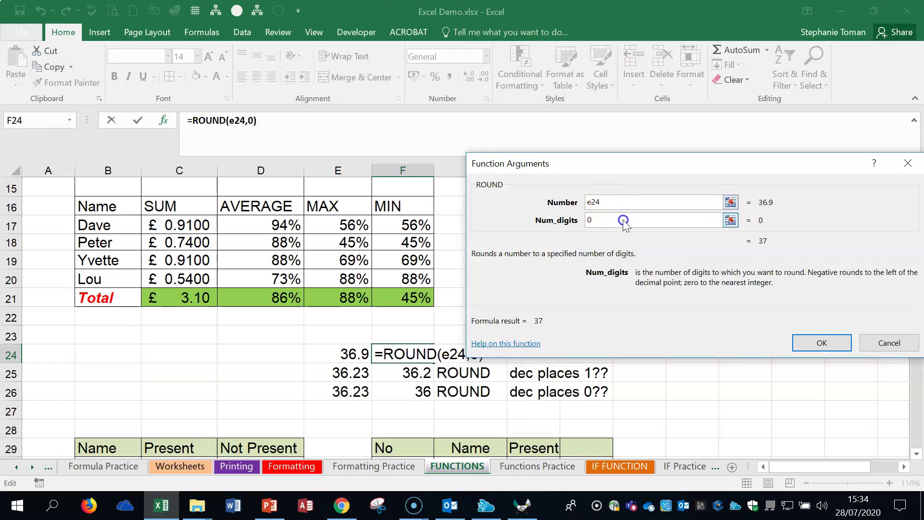
pyautogui.click(609, 201)
pyautogui.click(612, 221)
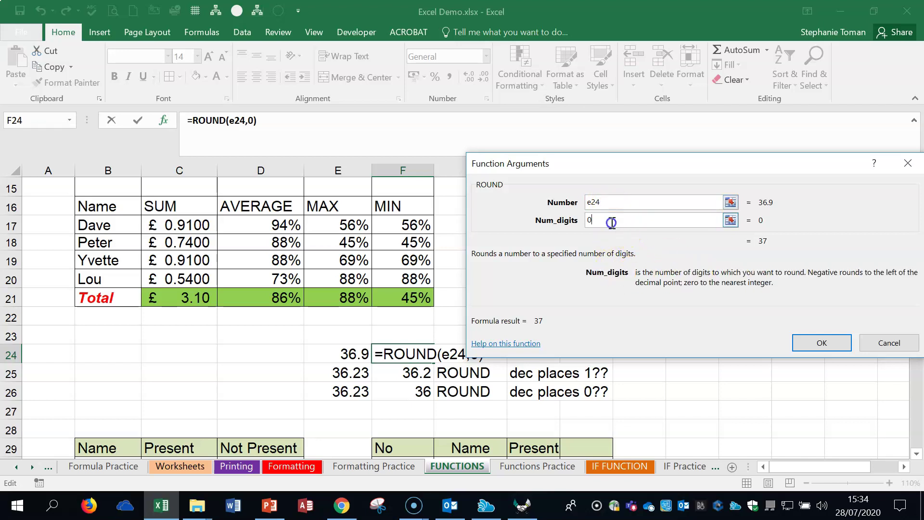
pyautogui.click(616, 206)
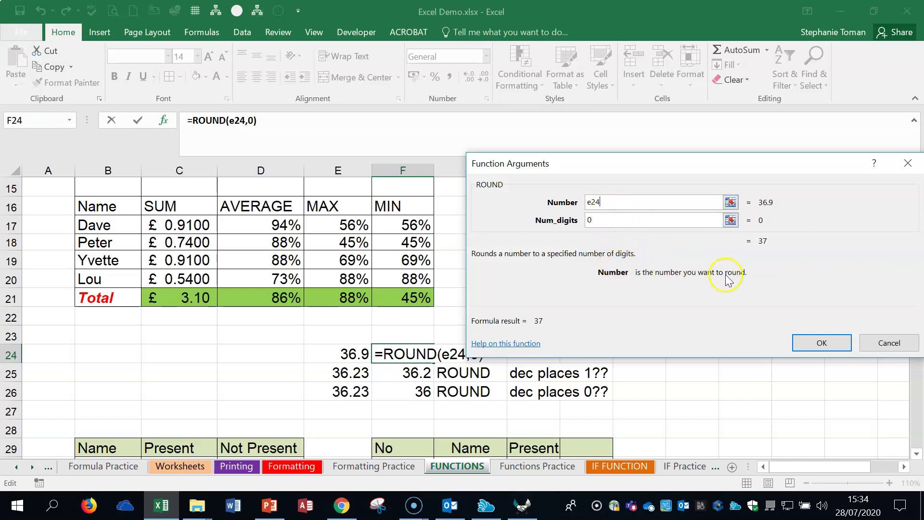
pyautogui.click(599, 220)
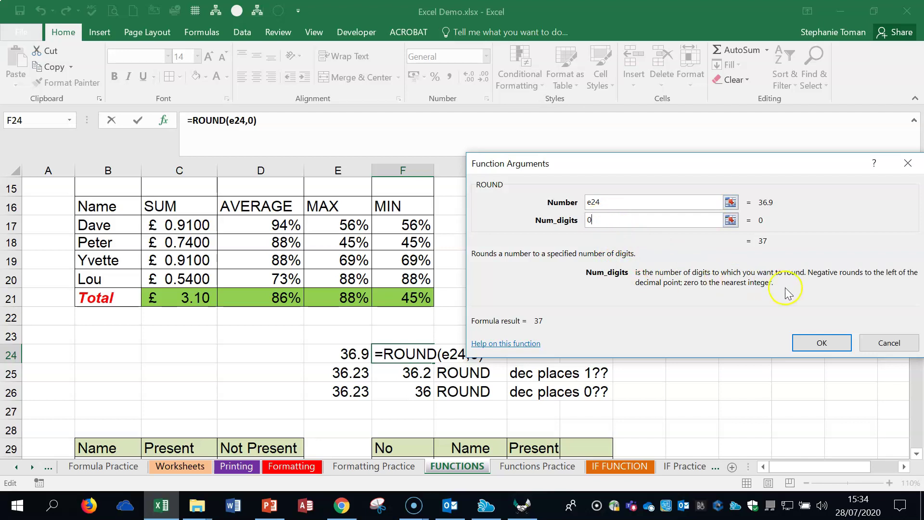
pyautogui.click(821, 342)
pyautogui.click(705, 255)
pyautogui.click(404, 353)
pyautogui.click(609, 332)
# Build a COUNT formula over C30:C39 in the Present total cell C40 through the function arguments.
pyautogui.scroll(-1, 685, 314)
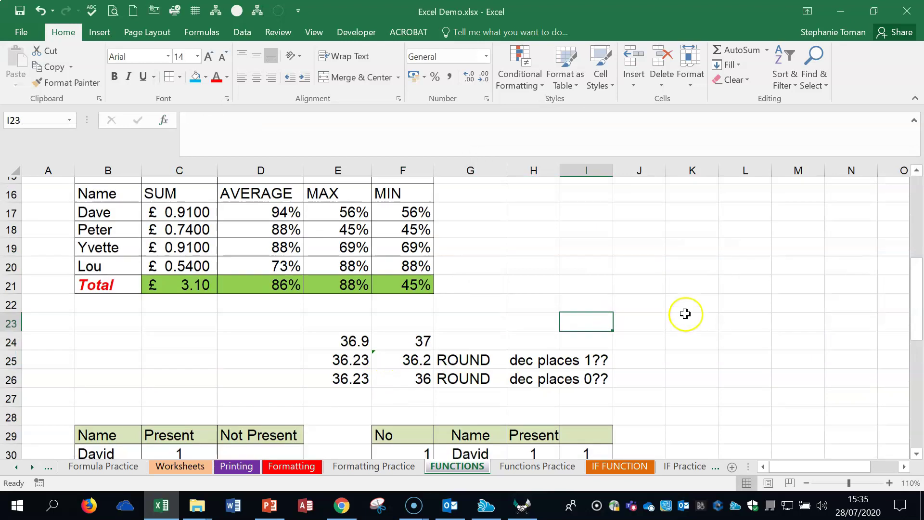
pyautogui.scroll(-4, 685, 313)
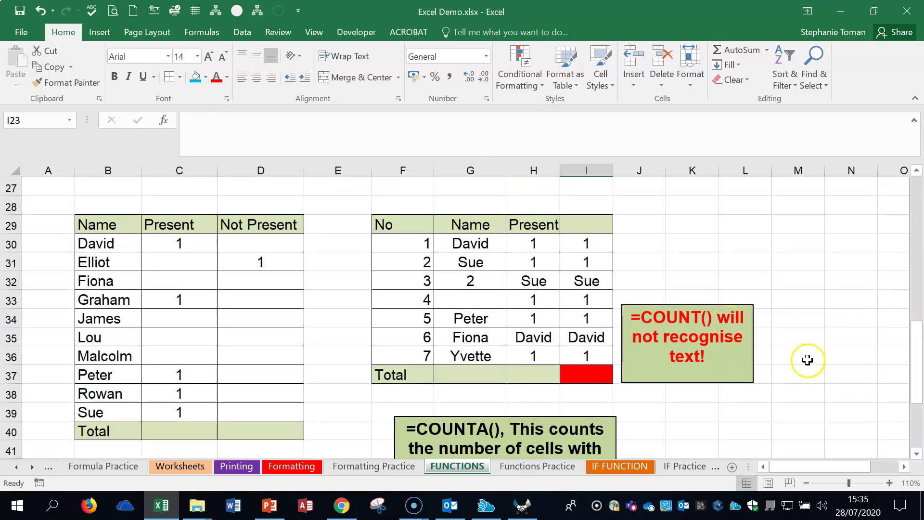
pyautogui.scroll(-1, 735, 352)
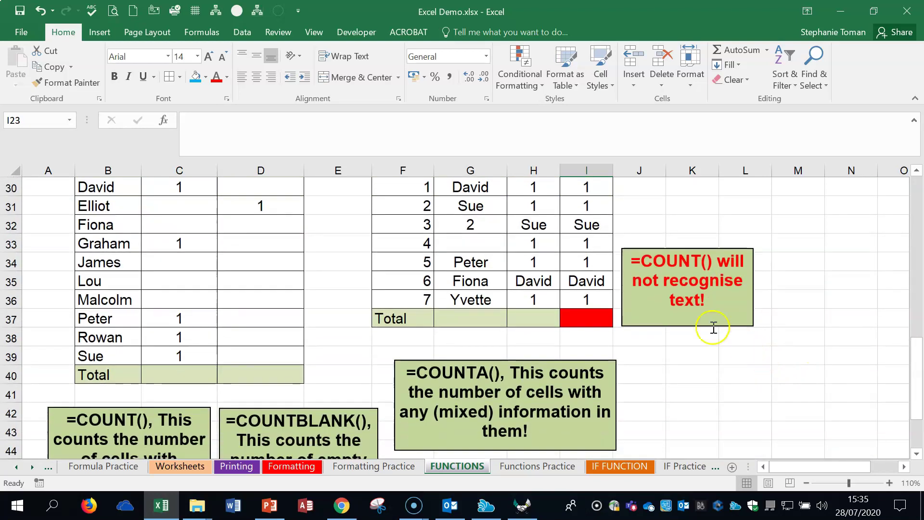
pyautogui.click(188, 371)
pyautogui.scroll(-1, 312, 372)
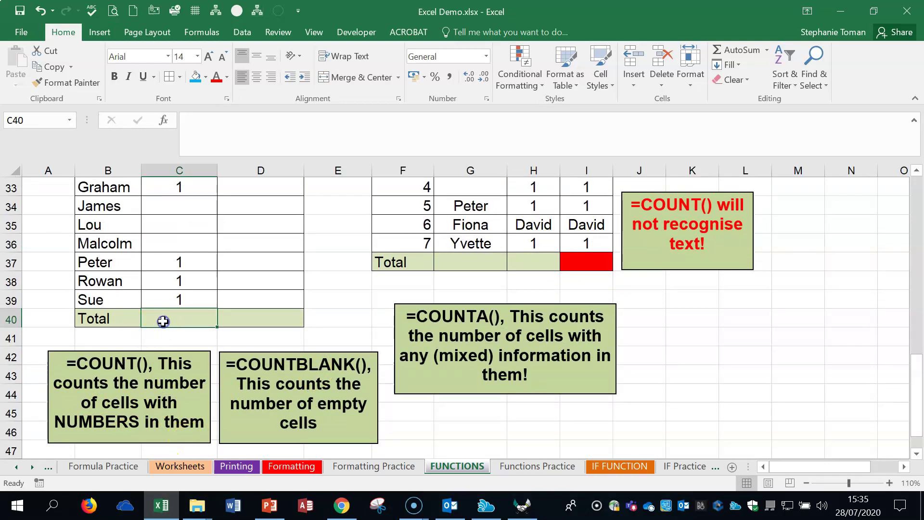
pyautogui.write('=count')
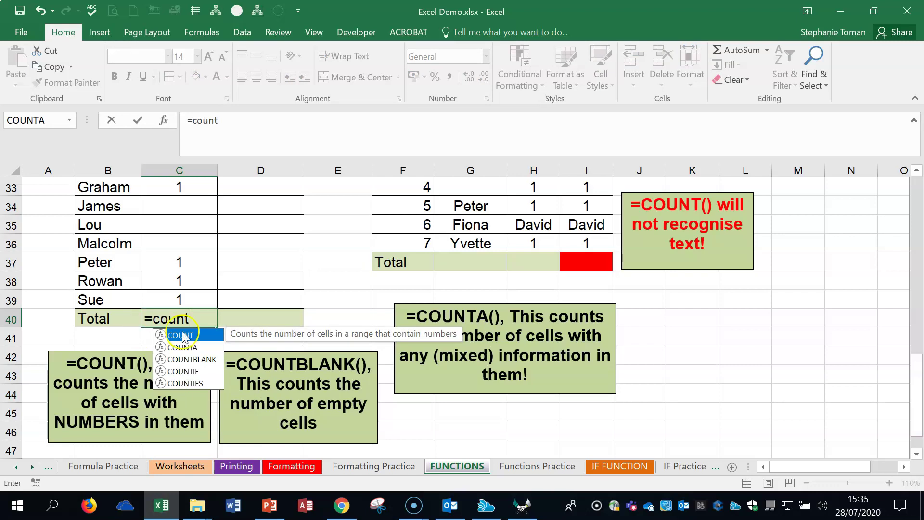
pyautogui.doubleClick(184, 336)
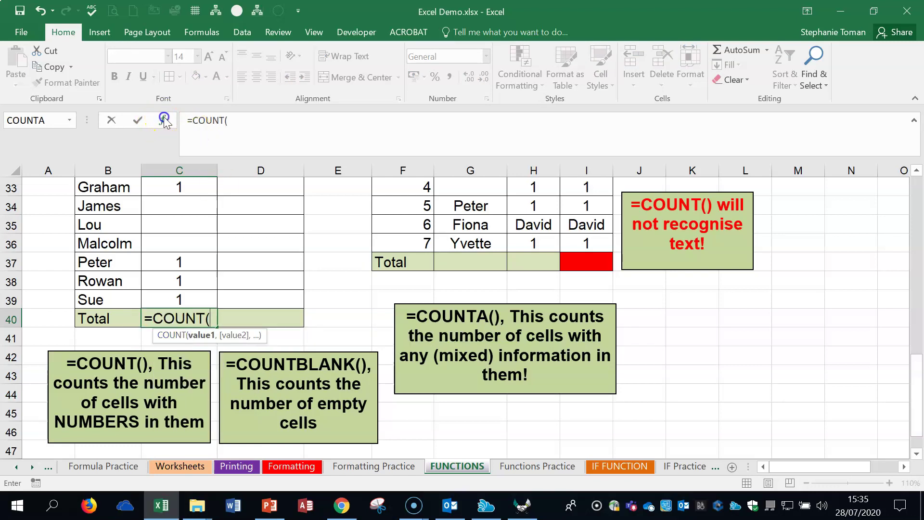
pyautogui.moveTo(715, 137); pyautogui.dragTo(679, 227)
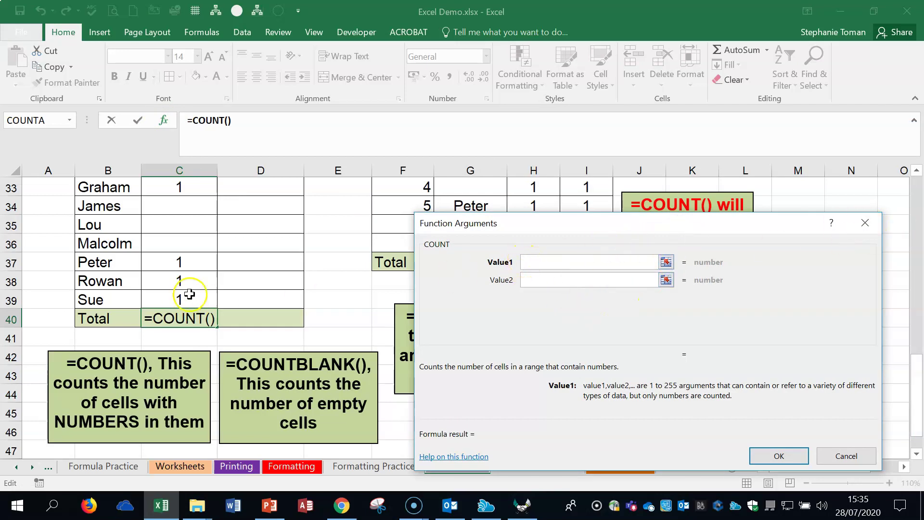
pyautogui.scroll(2, 187, 292)
pyautogui.moveTo(189, 242); pyautogui.dragTo(177, 405)
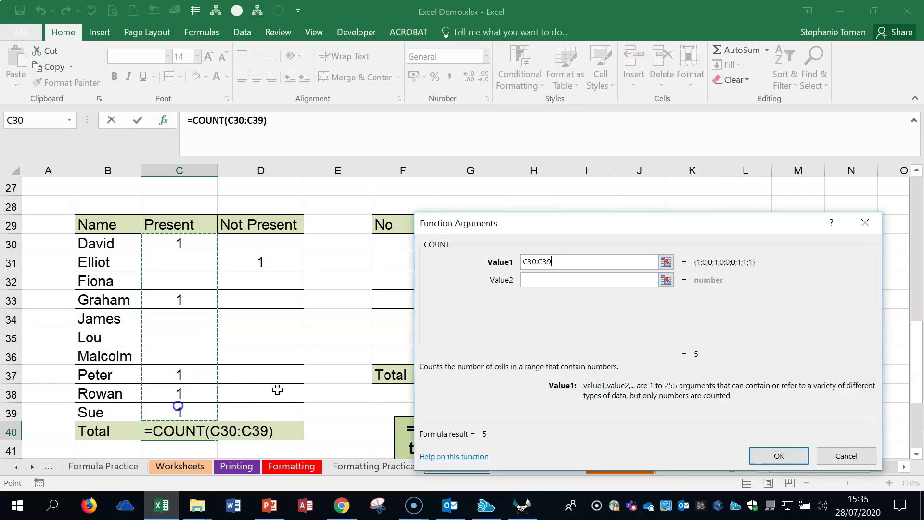
pyautogui.click(779, 455)
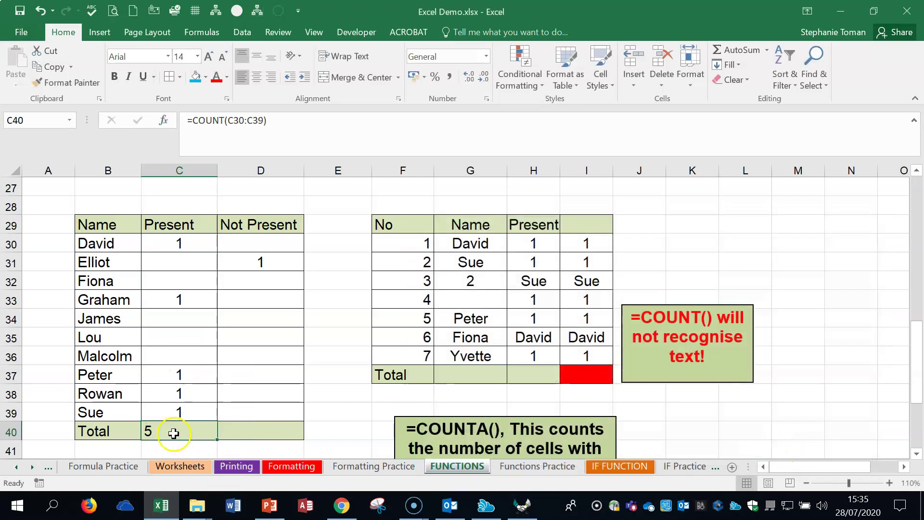
# Enter =COUNT(D30:D39) in the Not Present total cell D40.
pyautogui.click(243, 428)
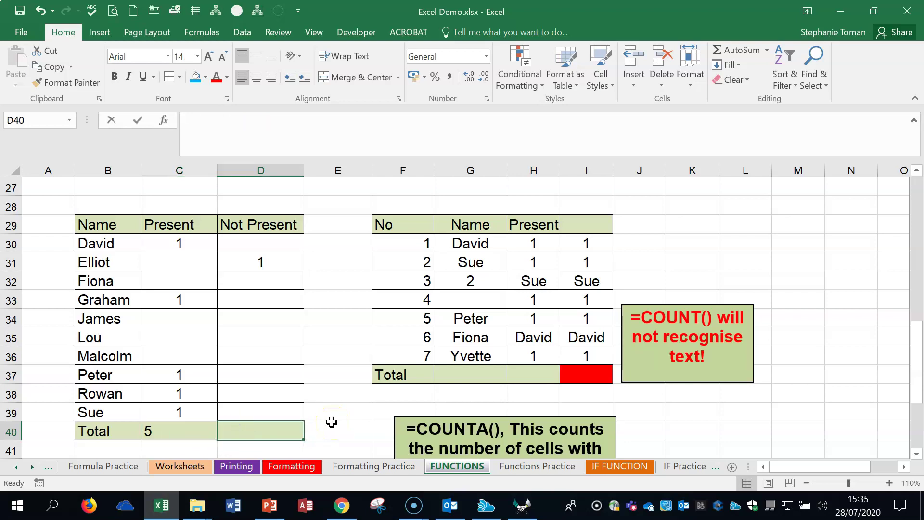
pyautogui.write('=cp')
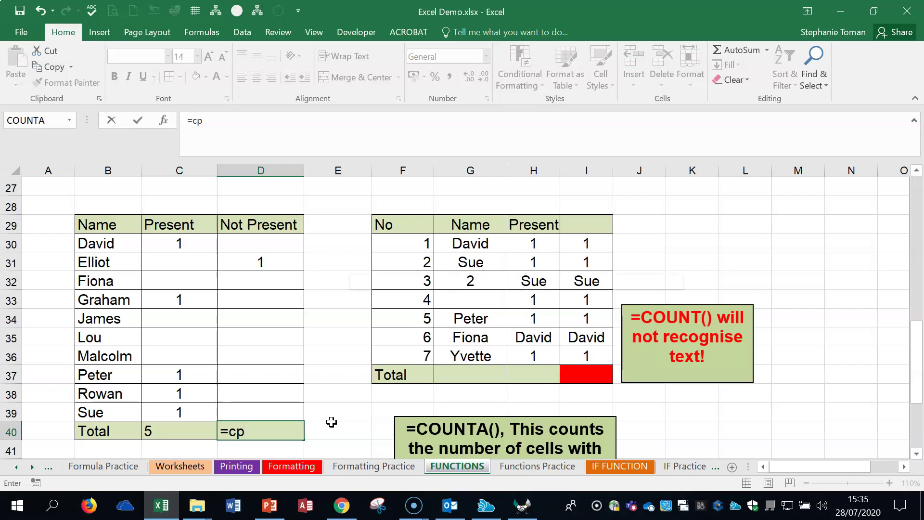
pyautogui.press('BackSpace')
pyautogui.write('ou')
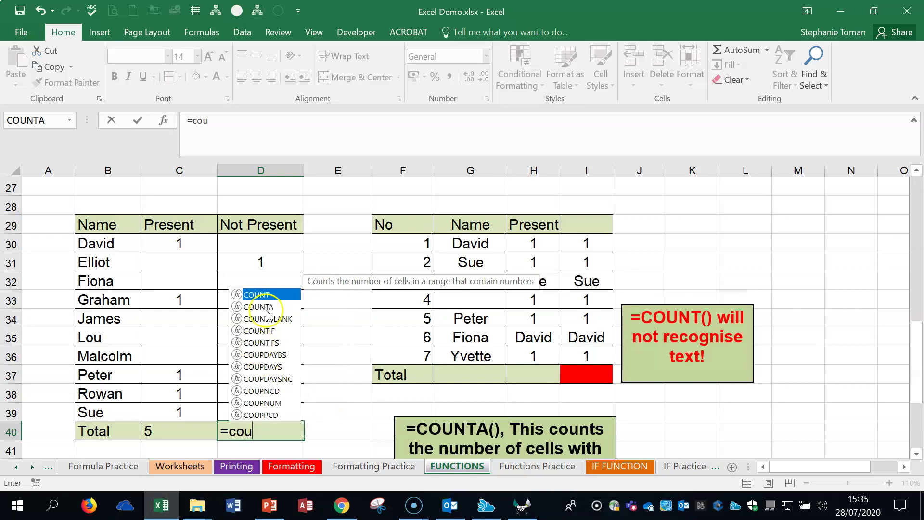
pyautogui.doubleClick(258, 296)
pyautogui.moveTo(261, 243); pyautogui.dragTo(252, 412)
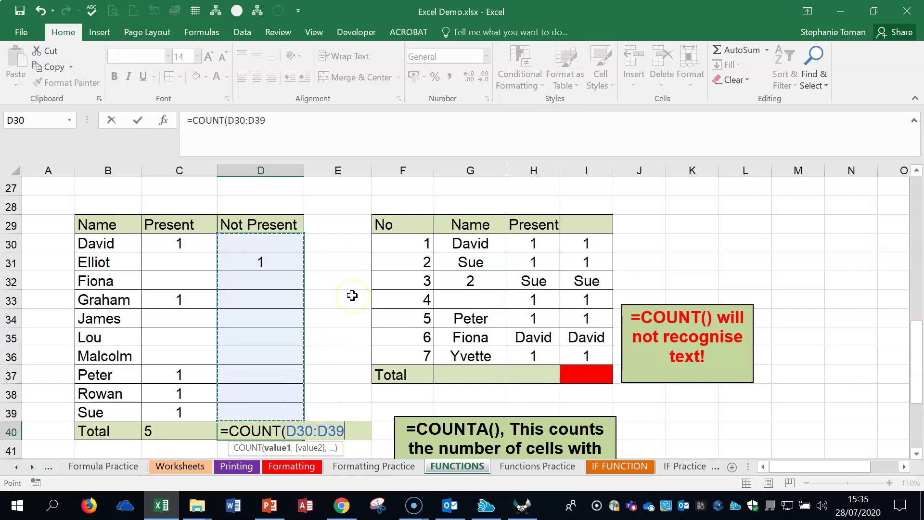
pyautogui.write(')')
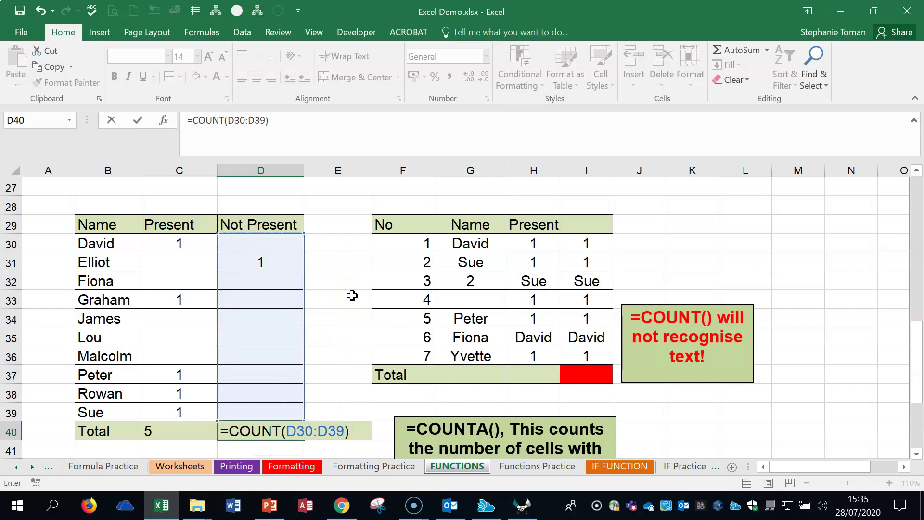
pyautogui.press('Return')
pyautogui.click(263, 435)
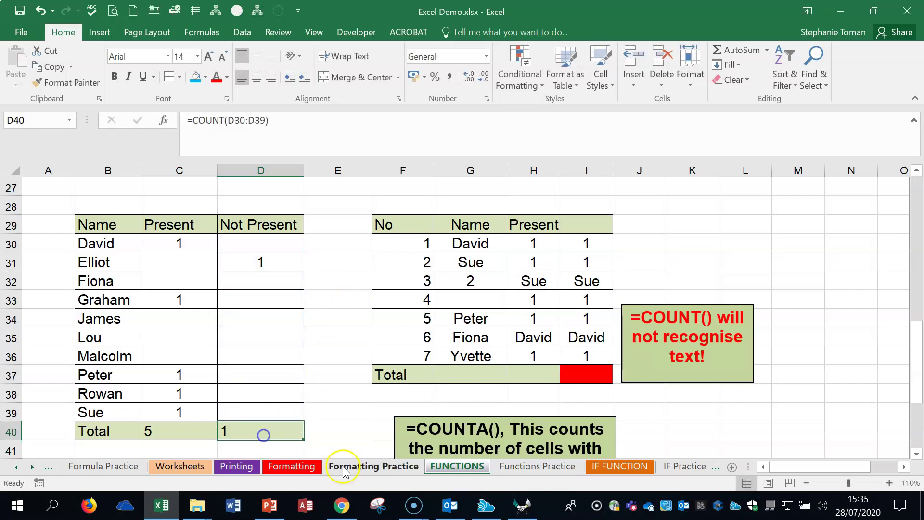
# Enter 1 in cells D33, D36 and D38 of the Not Present column.
pyautogui.click(257, 304)
pyautogui.write('1')
pyautogui.click(256, 355)
pyautogui.write('1')
pyautogui.click(266, 390)
pyautogui.write('1')
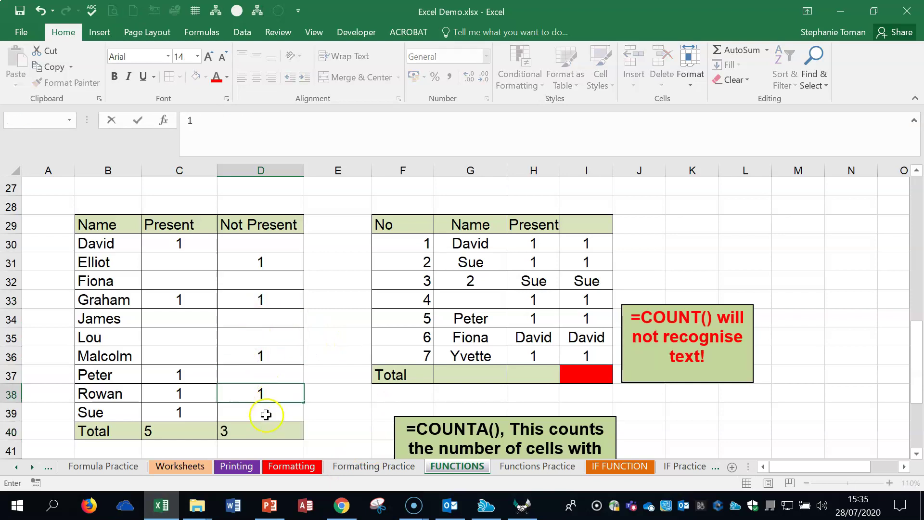
pyautogui.click(264, 412)
# Enter 1 in cell C34 of the Present column.
pyautogui.click(182, 319)
pyautogui.write('1')
pyautogui.click(205, 352)
pyautogui.click(219, 351)
# Enter each row's own name as text in C35 of the Present column and D37 of the Not Present column.
pyautogui.click(156, 335)
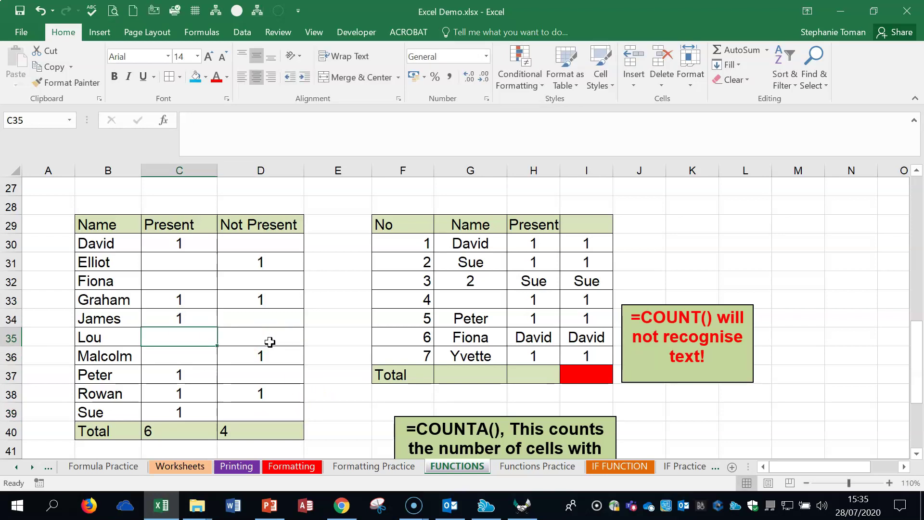
pyautogui.write('Lou')
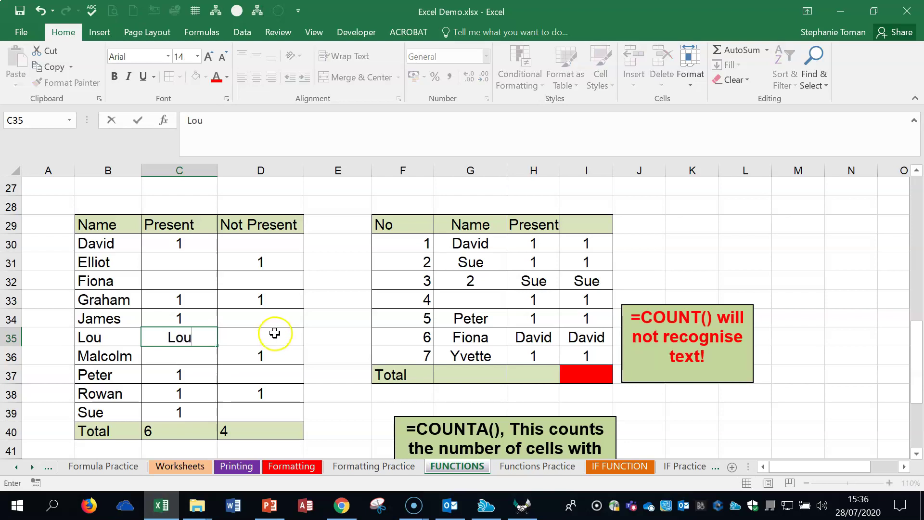
pyautogui.click(272, 335)
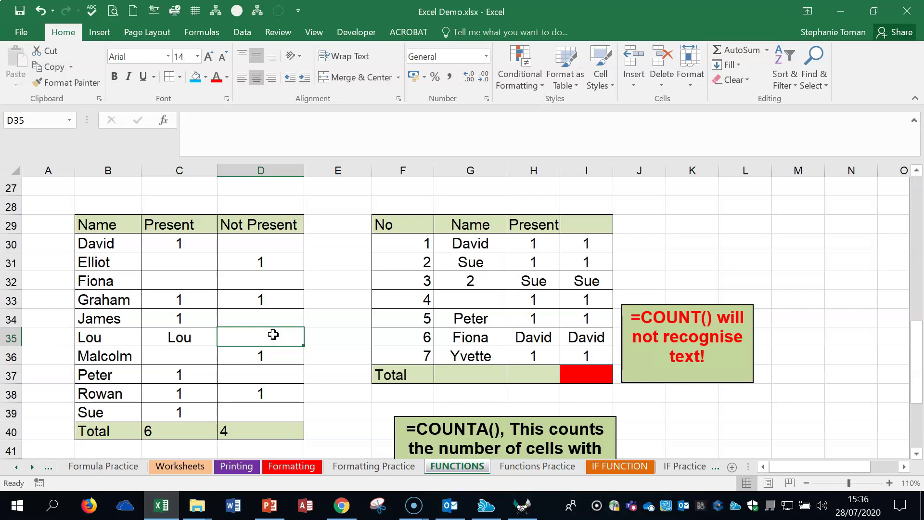
pyautogui.click(261, 374)
pyautogui.write('Peter')
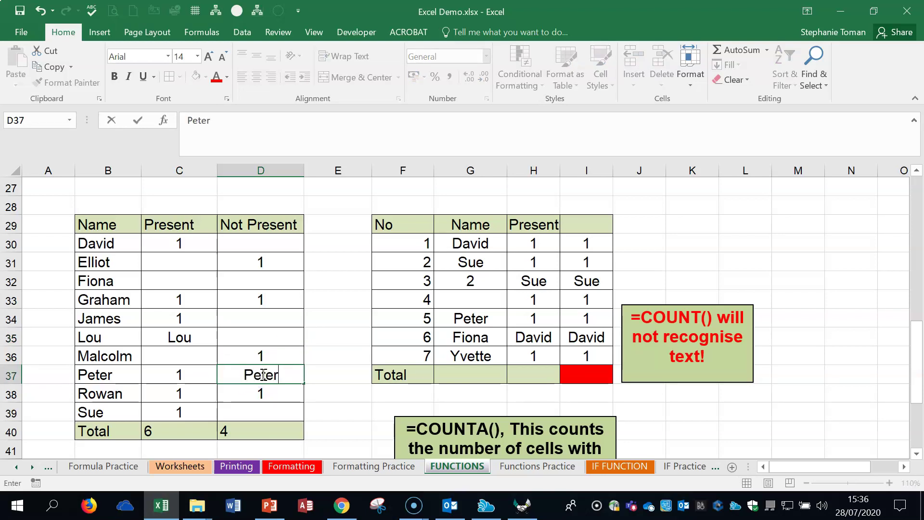
# In the second table's Name column, enter 3 in G33 and clear the name in G35.
pyautogui.click(474, 241)
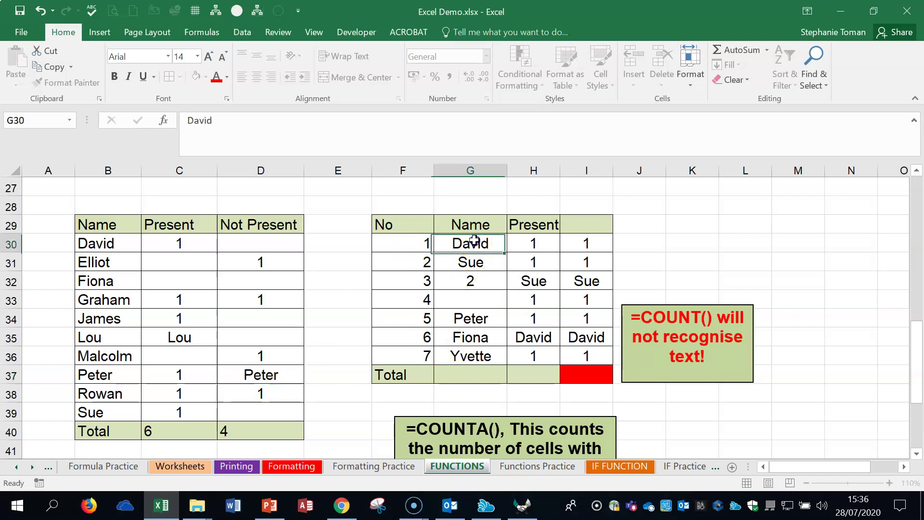
pyautogui.click(471, 262)
pyautogui.click(475, 281)
pyautogui.click(476, 296)
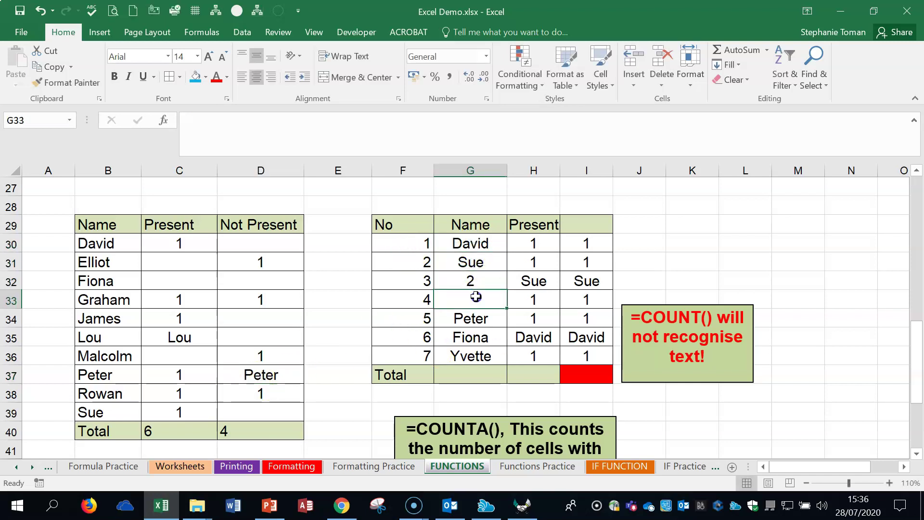
pyautogui.write('3')
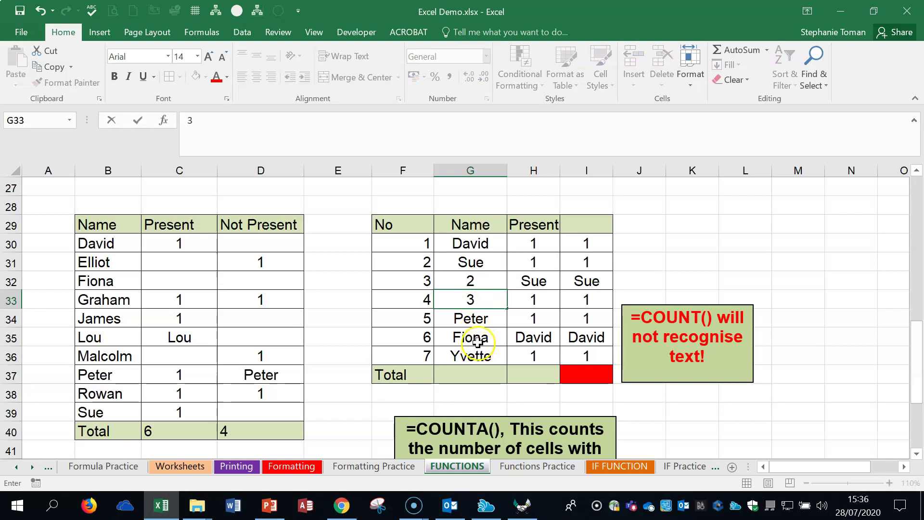
pyautogui.click(477, 337)
pyautogui.press('Delete')
# Enter =COUNTA(G30:G36) in the Name column's total cell G37.
pyautogui.click(476, 373)
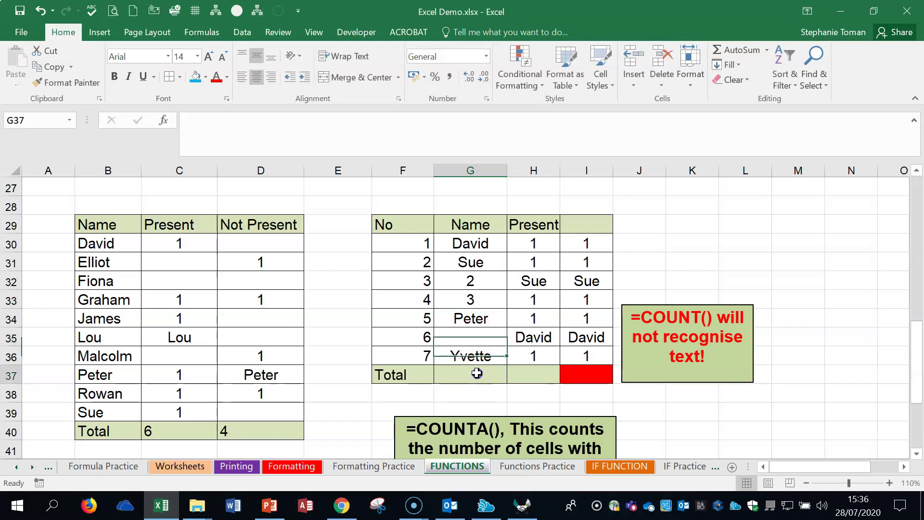
pyautogui.write('=count')
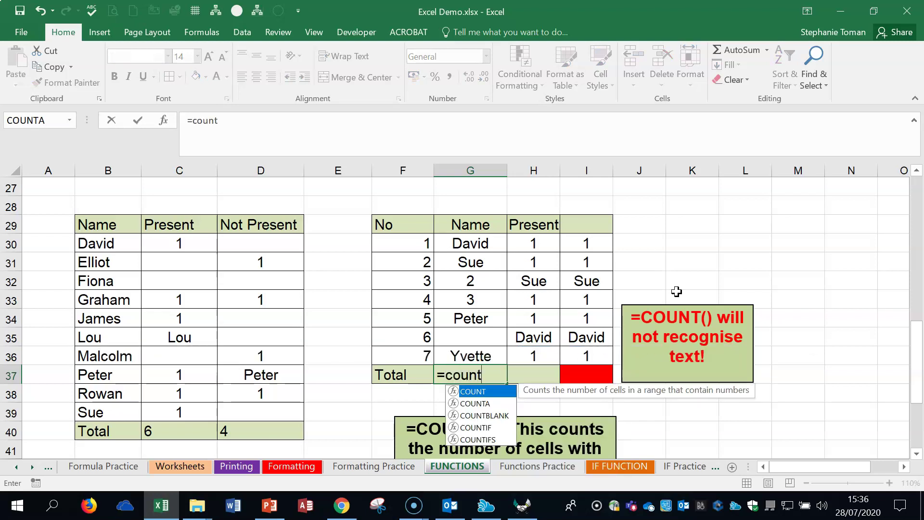
pyautogui.doubleClick(486, 404)
pyautogui.moveTo(477, 239); pyautogui.dragTo(481, 352)
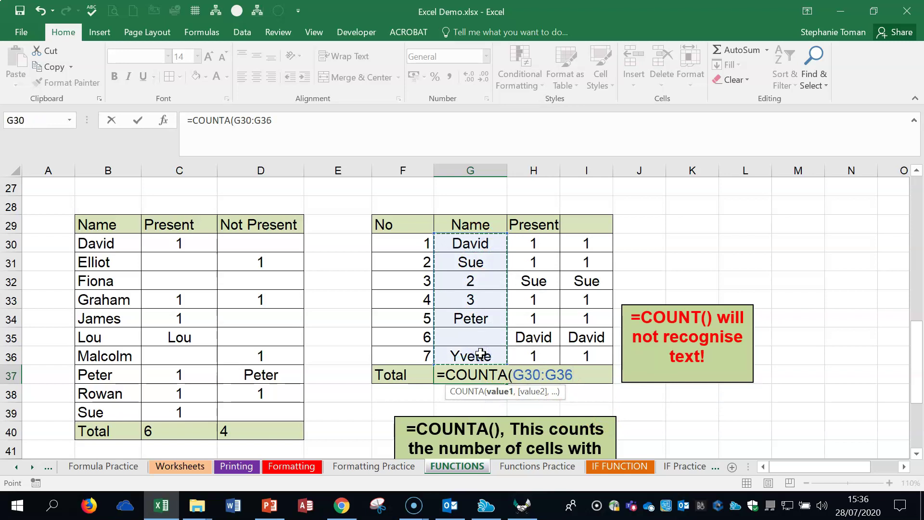
pyautogui.write(')')
pyautogui.press('Return')
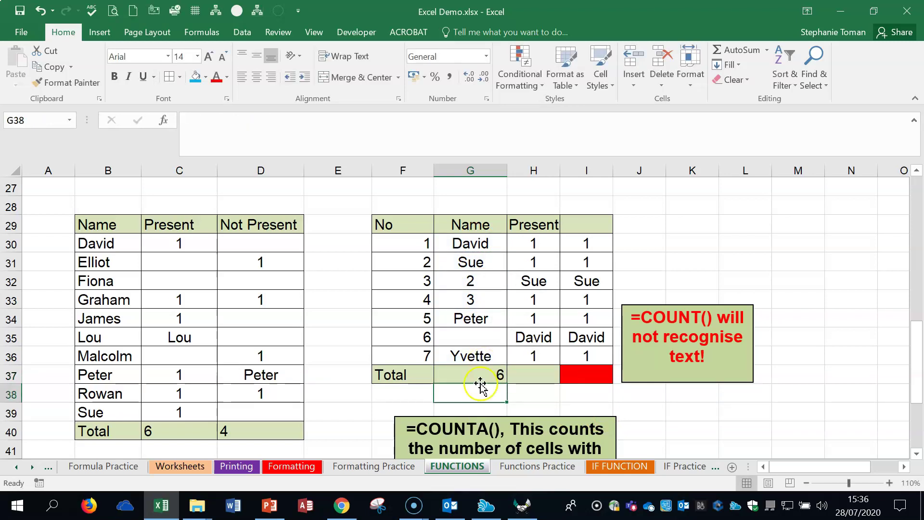
pyautogui.click(487, 374)
# Clear the entries in G31 and G33 of the Name column.
pyautogui.click(463, 262)
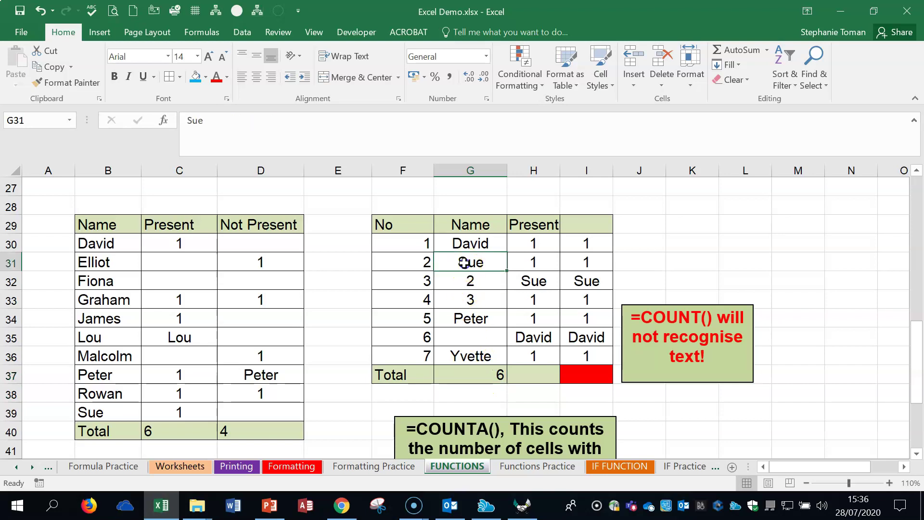
pyautogui.click(473, 298)
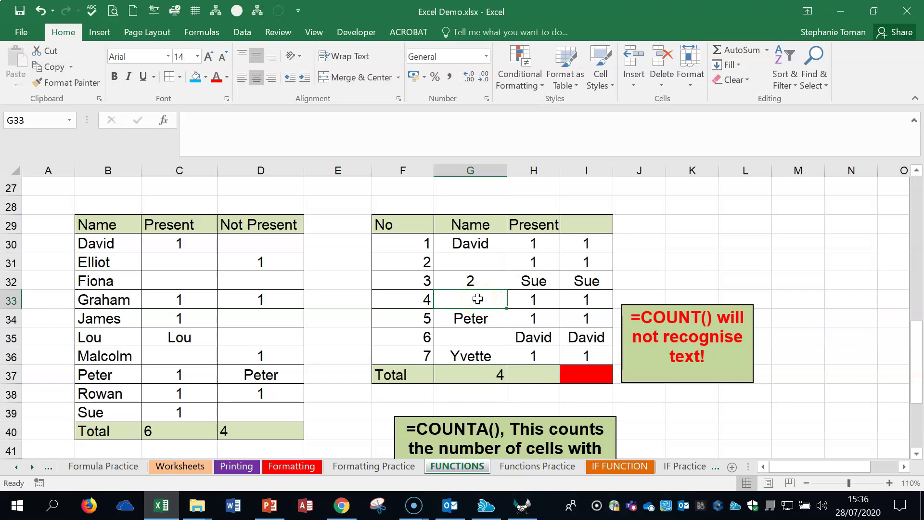
pyautogui.click(474, 337)
pyautogui.click(481, 355)
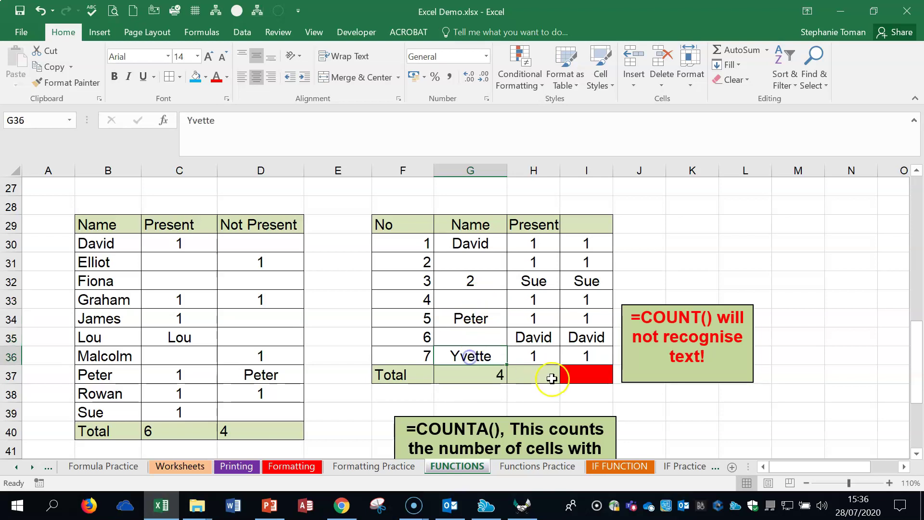
# Examine the mixed numbers and text in the second table's Present column and the notes explaining COUNT, COUNTBLANK and COUNTA.
pyautogui.click(544, 377)
pyautogui.click(536, 259)
pyautogui.click(534, 284)
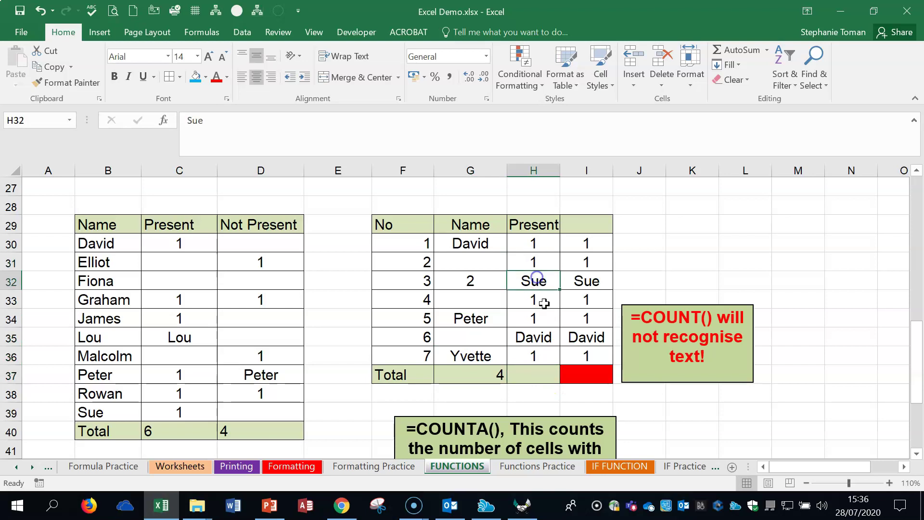
pyautogui.scroll(-2, 802, 432)
pyautogui.click(709, 377)
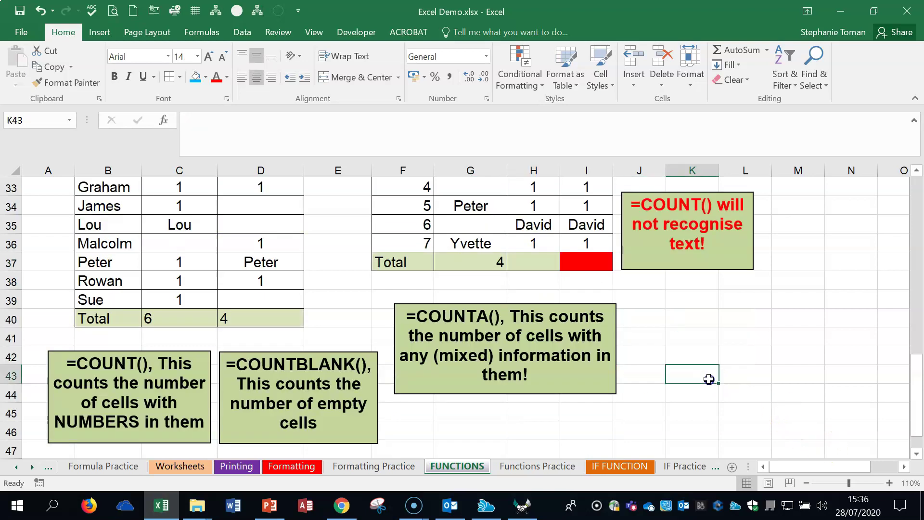
pyautogui.scroll(1, 709, 379)
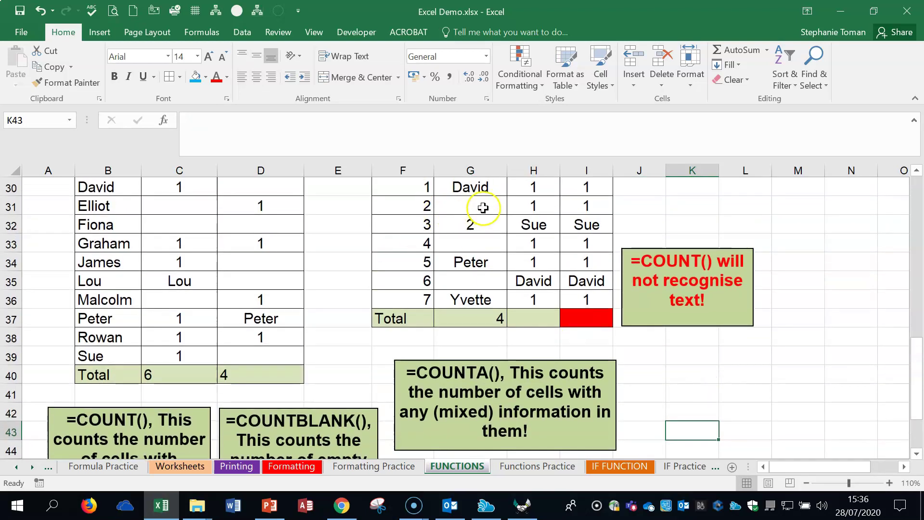
pyautogui.scroll(1, 483, 207)
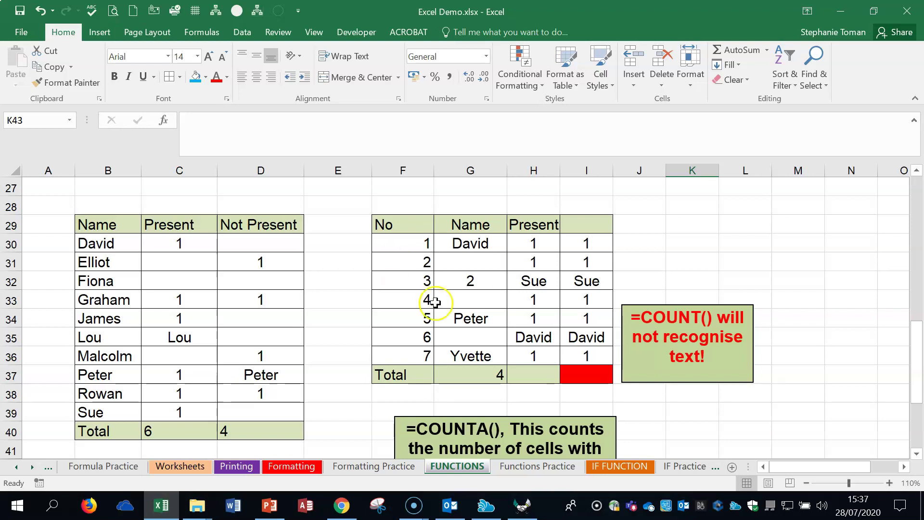
pyautogui.click(171, 377)
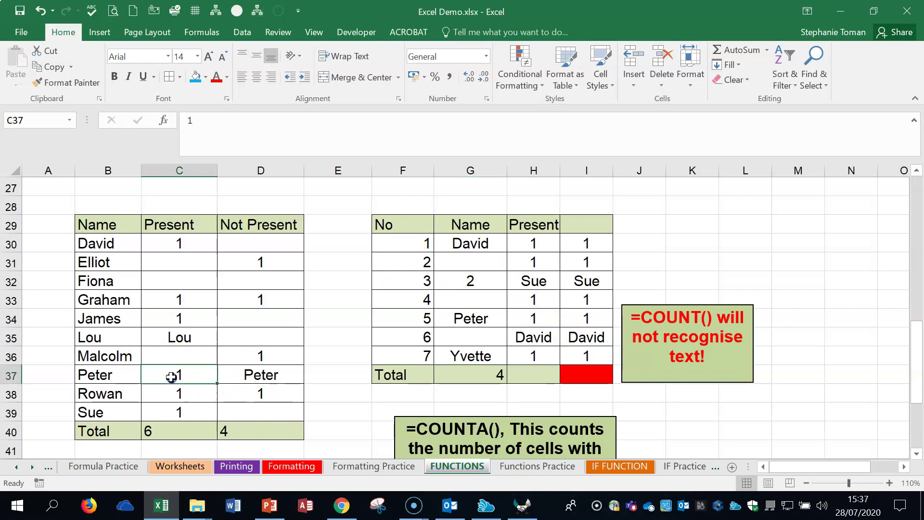
# Enter =COUNTBLANK(D30:D40) in the Not Present column's total cell D40.
pyautogui.scroll(-2, 178, 371)
pyautogui.click(176, 239)
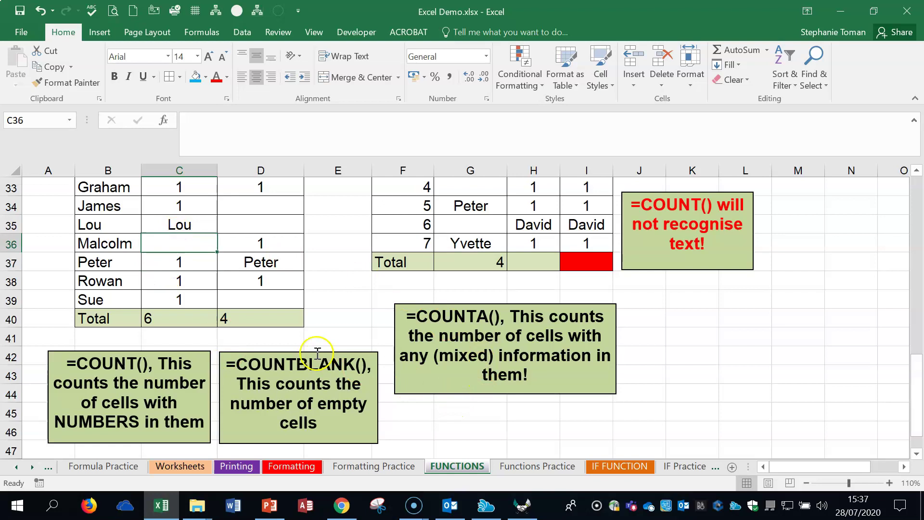
pyautogui.click(234, 319)
pyautogui.press('F2')
pyautogui.write('=coun')
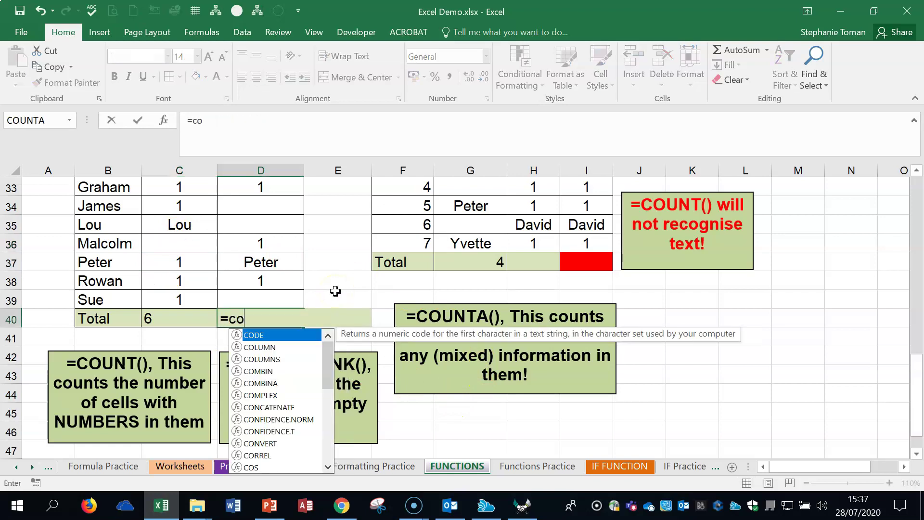
pyautogui.click(267, 359)
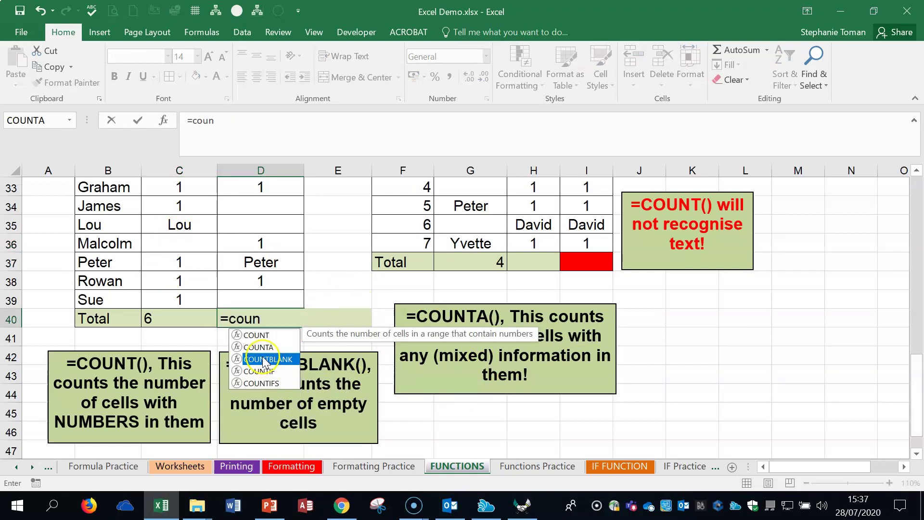
pyautogui.doubleClick(268, 358)
pyautogui.scroll(2, 280, 225)
pyautogui.moveTo(274, 242); pyautogui.dragTo(265, 422)
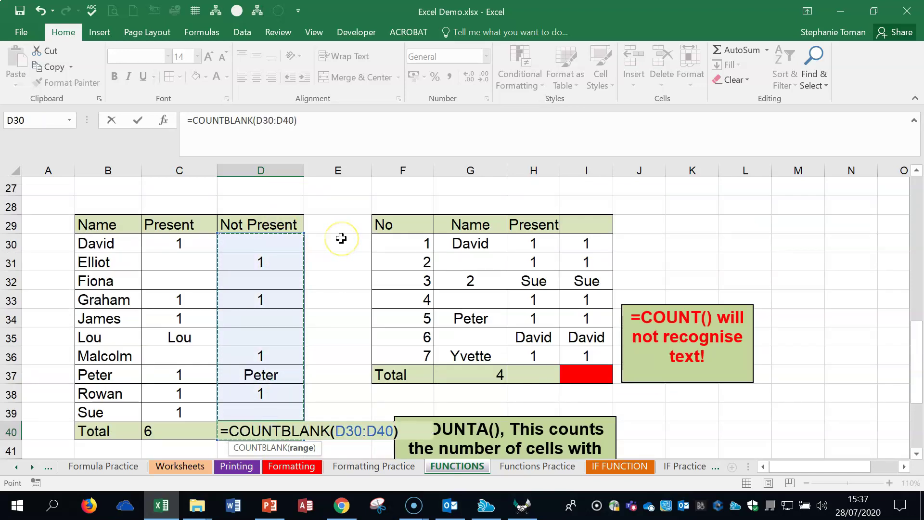
pyautogui.press('Return')
pyautogui.click(442, 297)
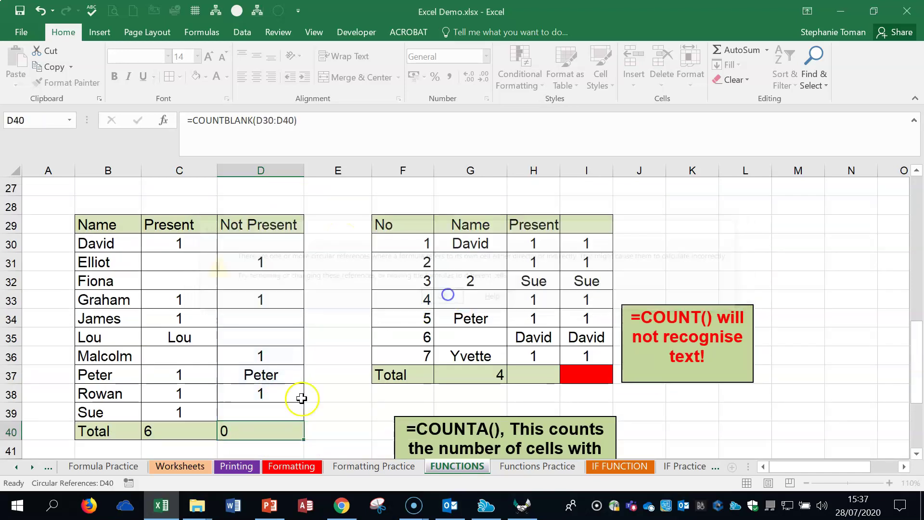
# Correct the COUNTBLANK range in D40 to D30:D39.
pyautogui.click(257, 430)
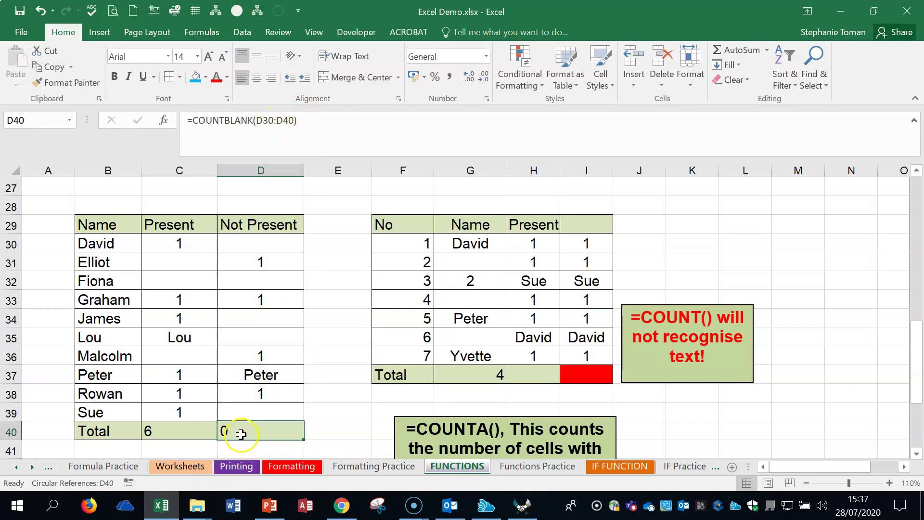
pyautogui.moveTo(256, 121); pyautogui.dragTo(292, 121)
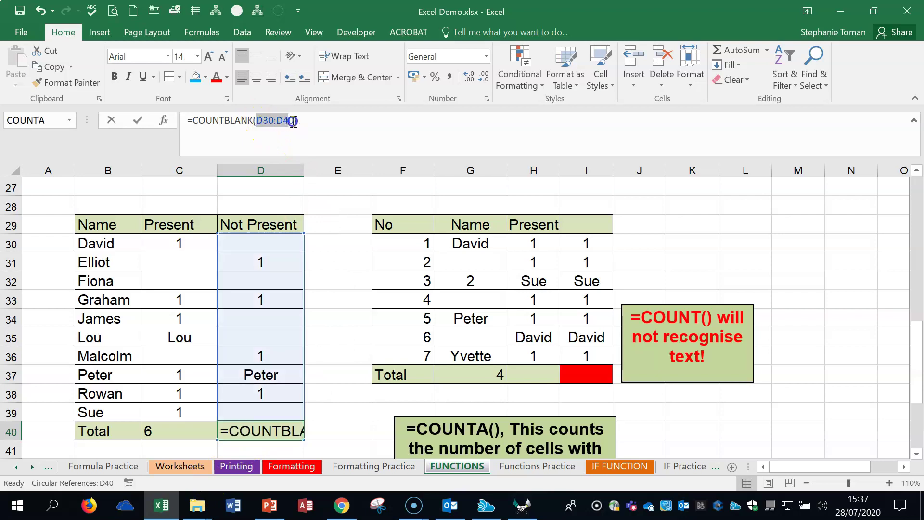
pyautogui.moveTo(252, 243); pyautogui.dragTo(240, 404)
pyautogui.click(138, 120)
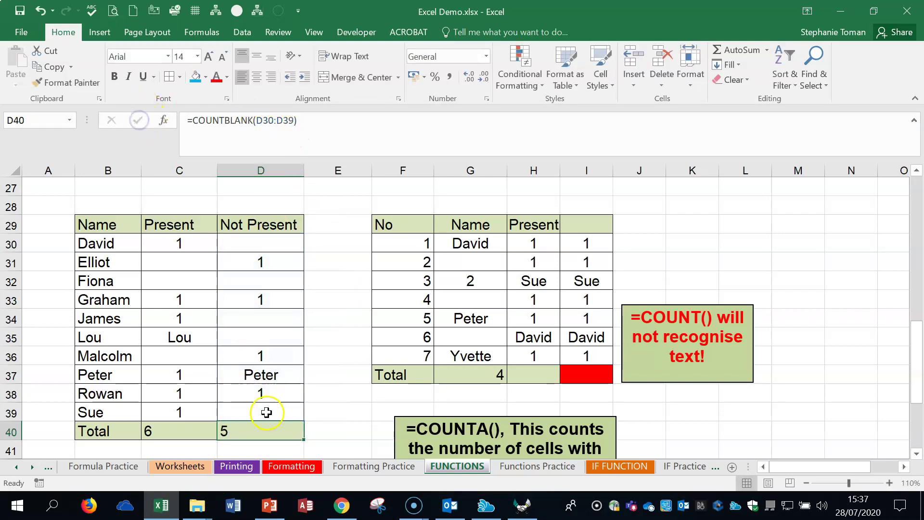
# Clear the entries in D37 and D36 of the Not Present column, and try clearing D33.
pyautogui.click(259, 376)
pyautogui.press('Delete')
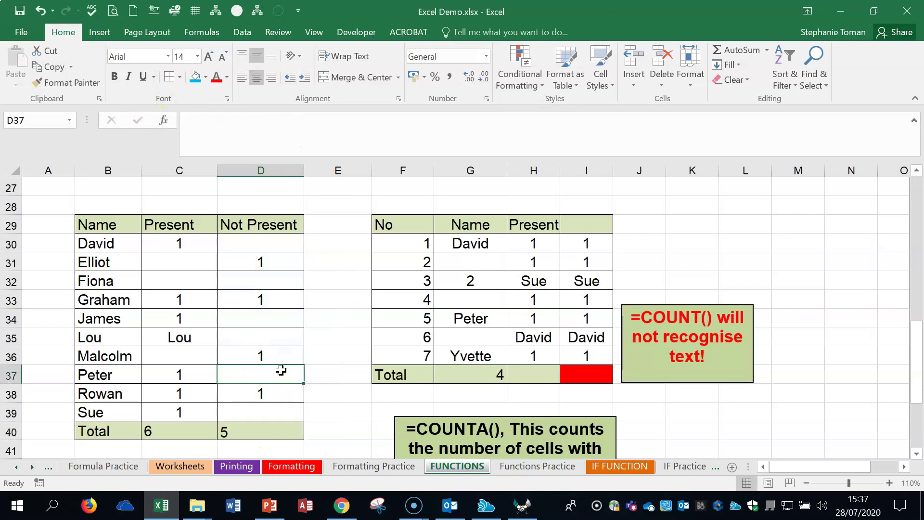
pyautogui.click(269, 356)
pyautogui.press('Delete')
pyautogui.click(290, 301)
pyautogui.press('Delete')
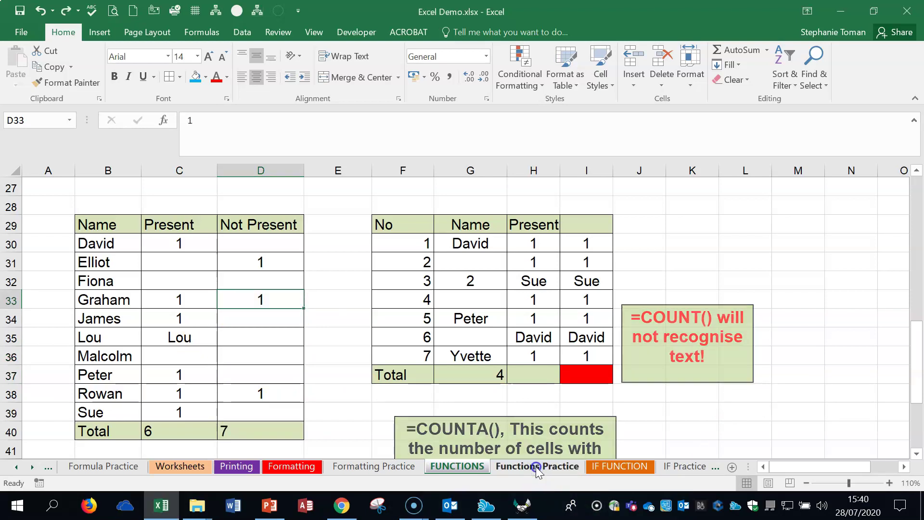
# Open the Functions Practice worksheet and enter =SUM(B2:M2) in the Sales total cell N2.
pyautogui.click(536, 466)
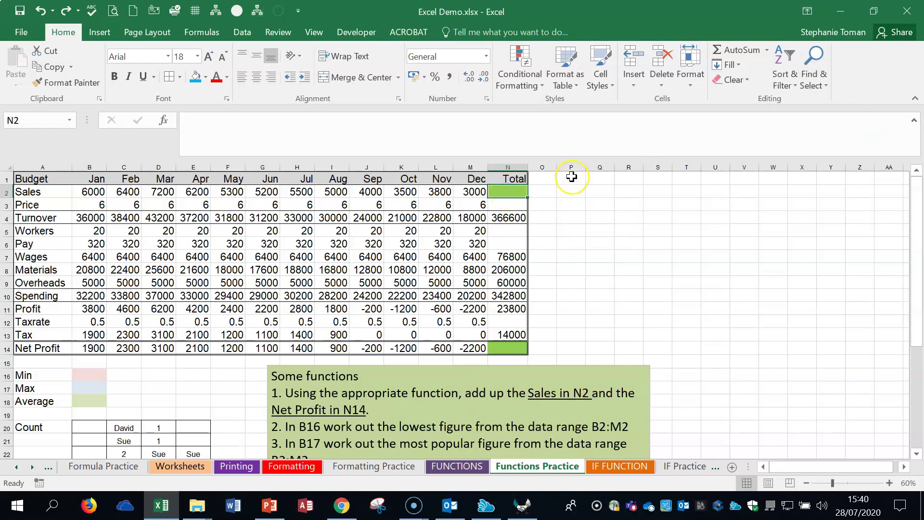
pyautogui.write('=sum')
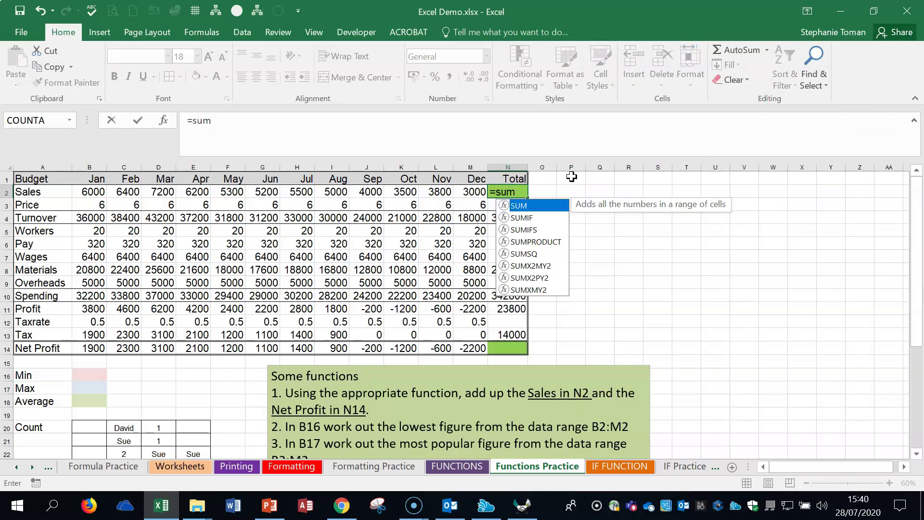
pyautogui.doubleClick(542, 208)
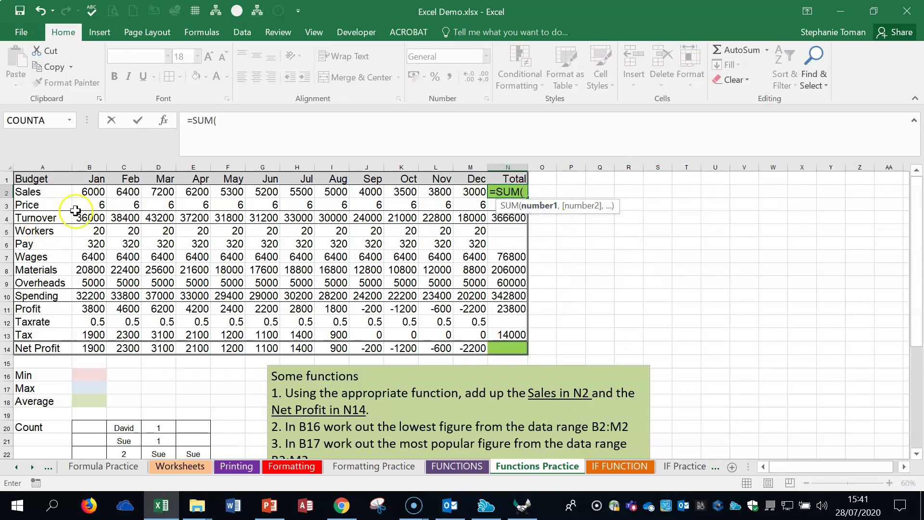
pyautogui.click(97, 192)
pyautogui.moveTo(98, 193); pyautogui.dragTo(470, 191)
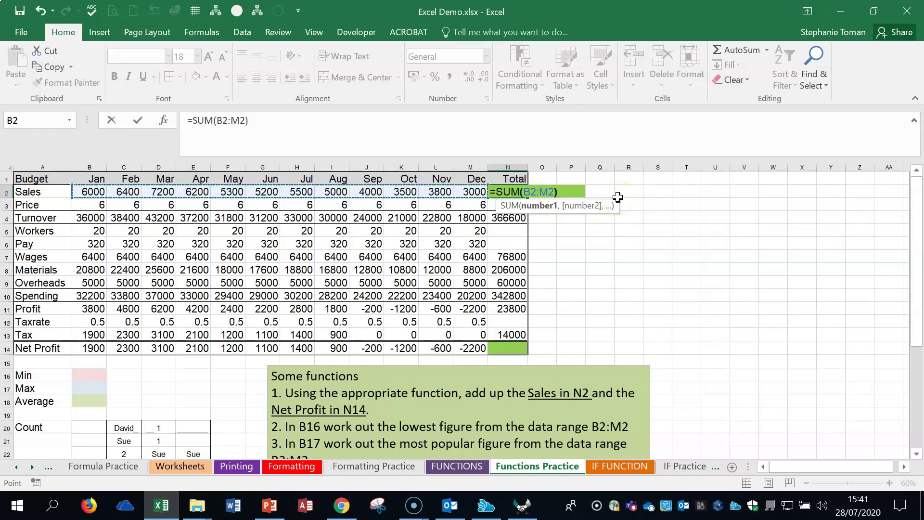
pyautogui.press('Return')
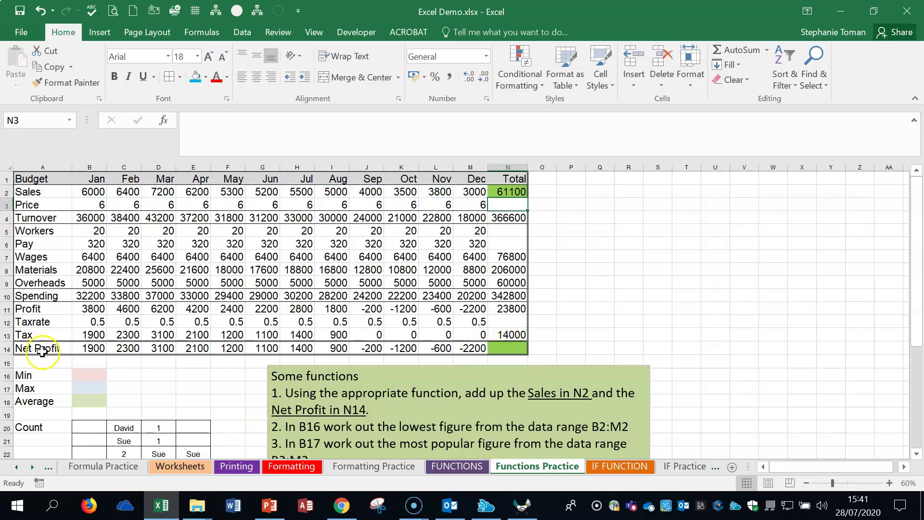
# Total the Net Profit row in N14 with AutoSum, using =SUM(B14:M14).
pyautogui.click(505, 349)
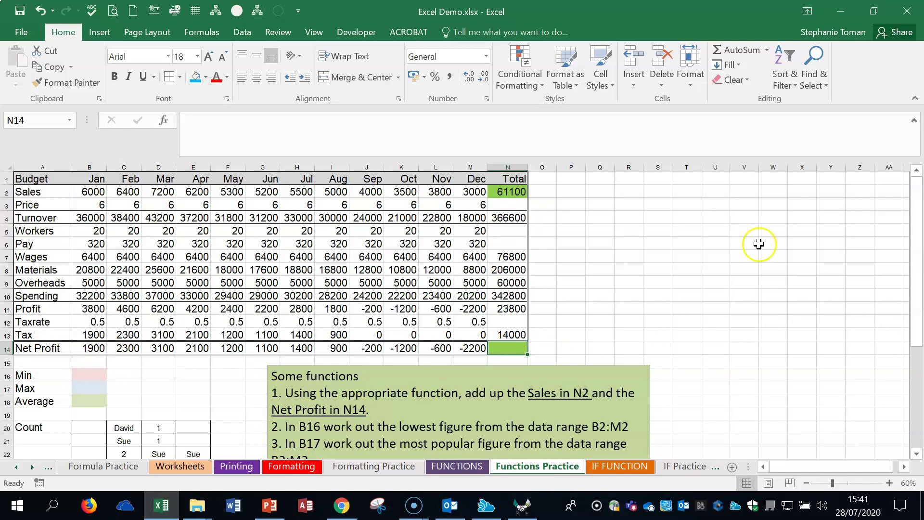
pyautogui.click(740, 54)
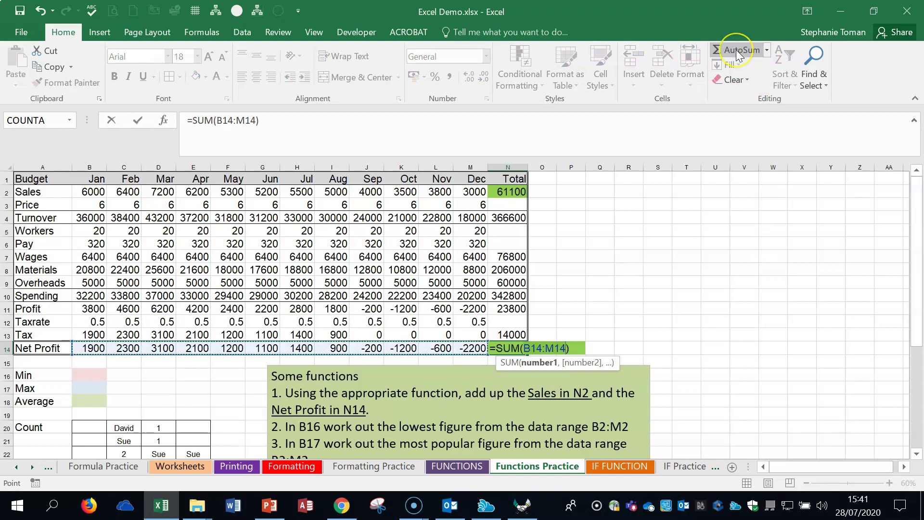
pyautogui.press('Return')
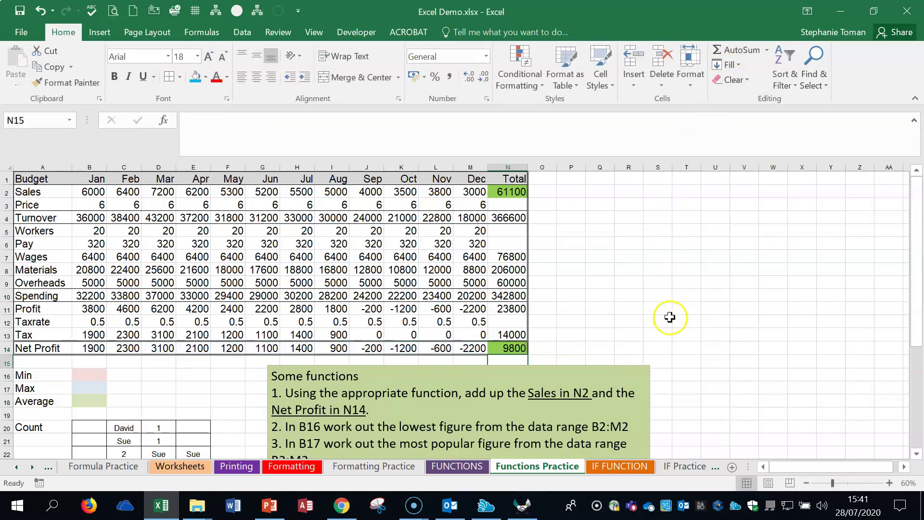
# Check the SUM formulas and their highlighted ranges in total cells N14 and N2.
pyautogui.click(518, 348)
pyautogui.doubleClick(518, 348)
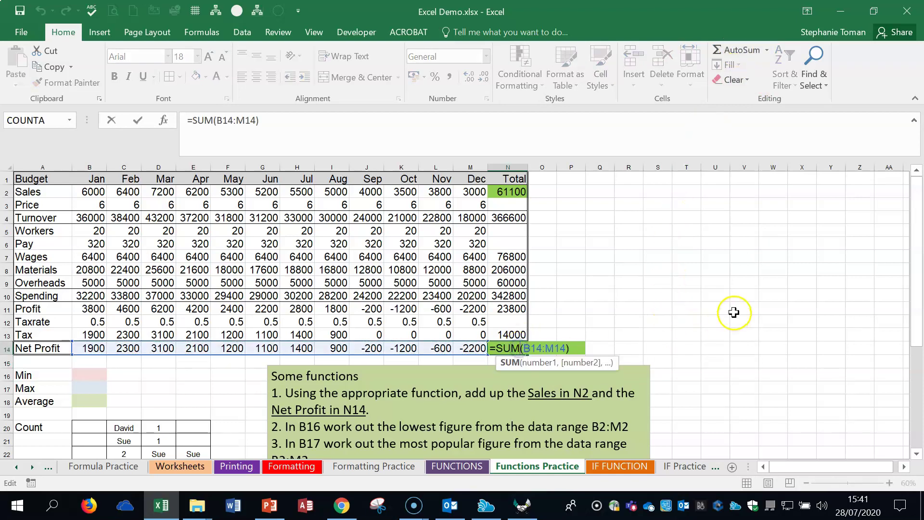
pyautogui.press('Escape')
pyautogui.press('Up')
pyautogui.press('Up')
pyautogui.press('Up')
pyautogui.press('Up')
pyautogui.press('Up')
pyautogui.press('Up')
pyautogui.press('Up')
pyautogui.press('Up')
pyautogui.press('Up')
pyautogui.press('Up')
pyautogui.press('Up')
pyautogui.press('Up')
pyautogui.press('F2')
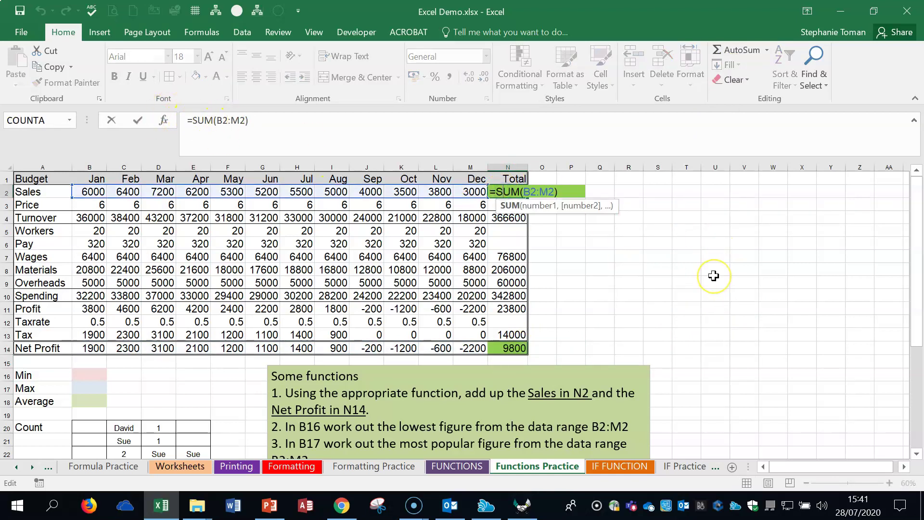
pyautogui.press('Escape')
# Enter =MIN(B2:M2) in the Min cell B16 to find the lowest Sales figure.
pyautogui.scroll(-1, 748, 339)
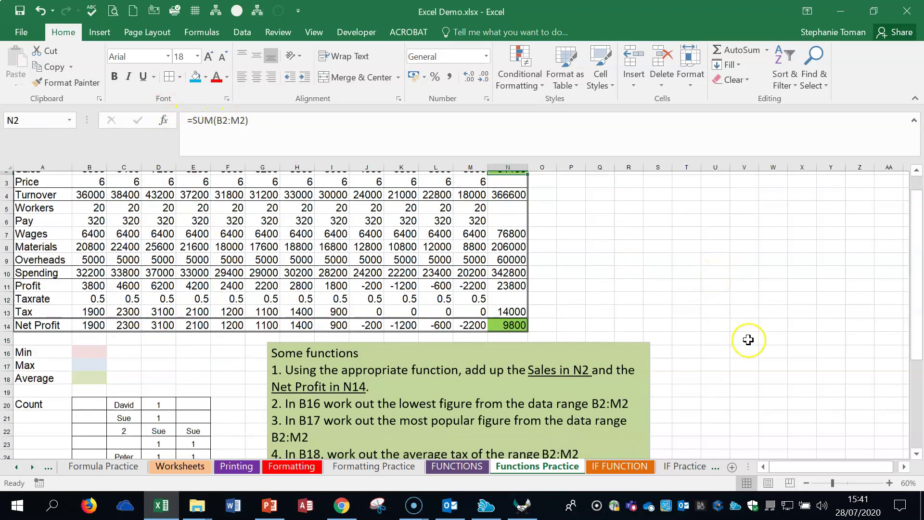
pyautogui.click(890, 483)
pyautogui.click(890, 483)
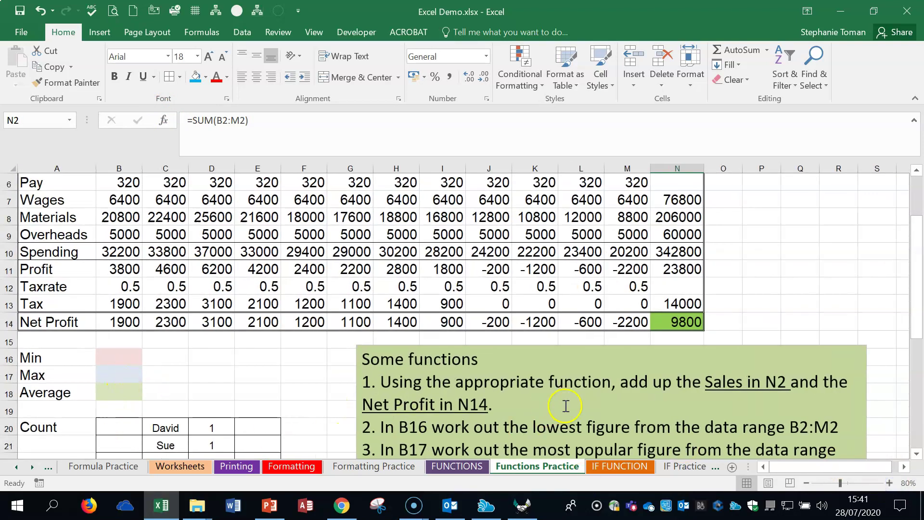
pyautogui.scroll(-1, 119, 329)
pyautogui.click(110, 309)
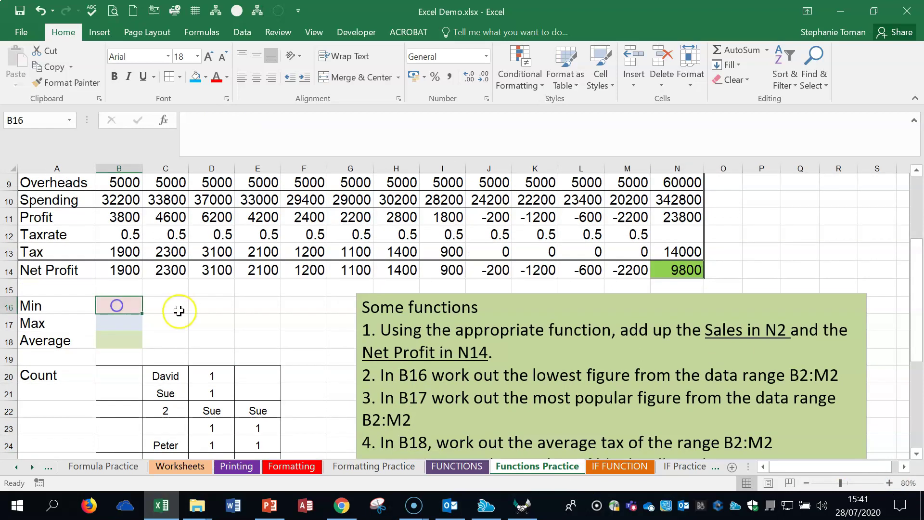
pyautogui.doubleClick(112, 304)
pyautogui.write('=')
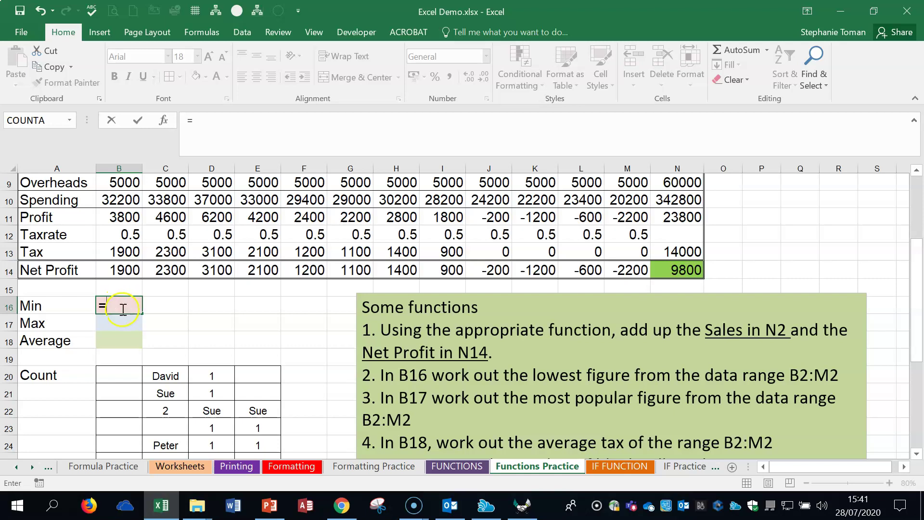
pyautogui.write('min')
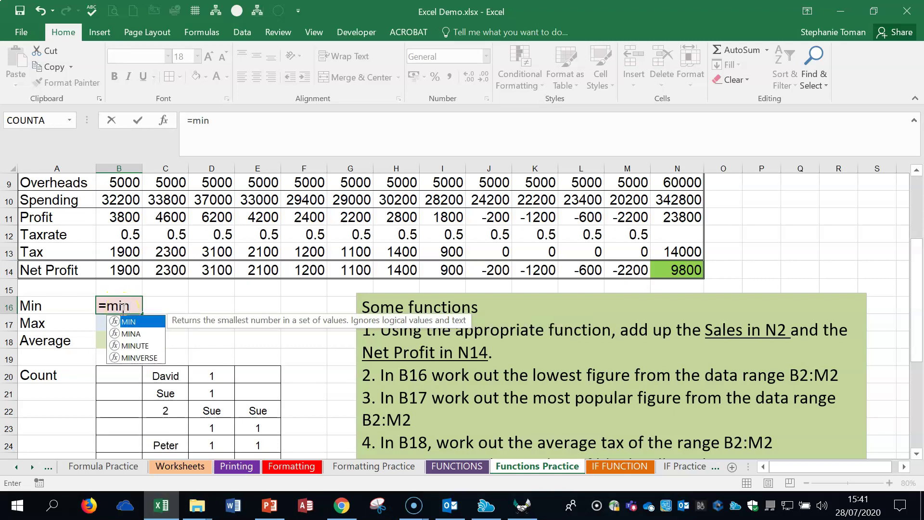
pyautogui.doubleClick(129, 321)
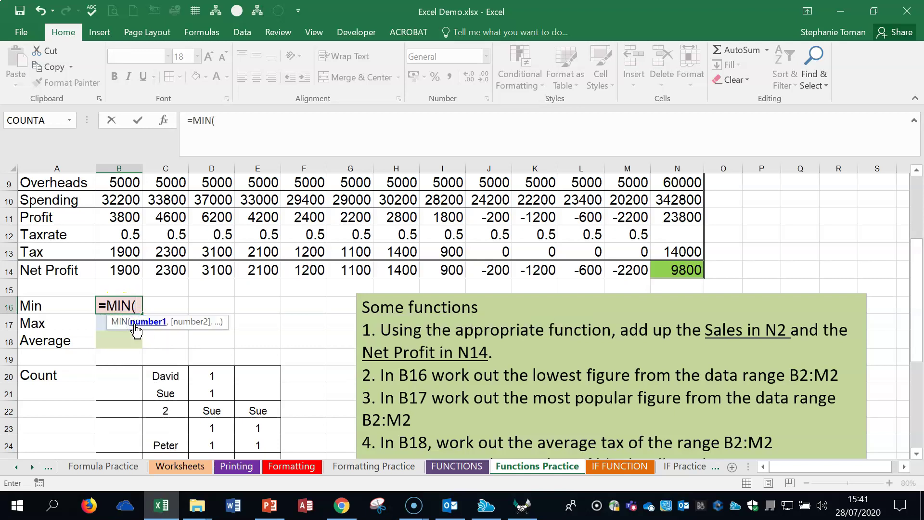
pyautogui.scroll(3, 316, 264)
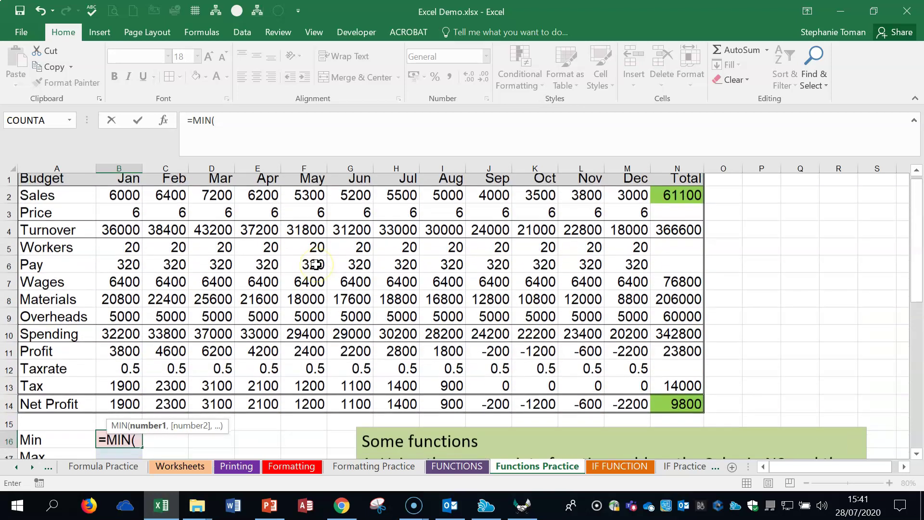
pyautogui.click(113, 202)
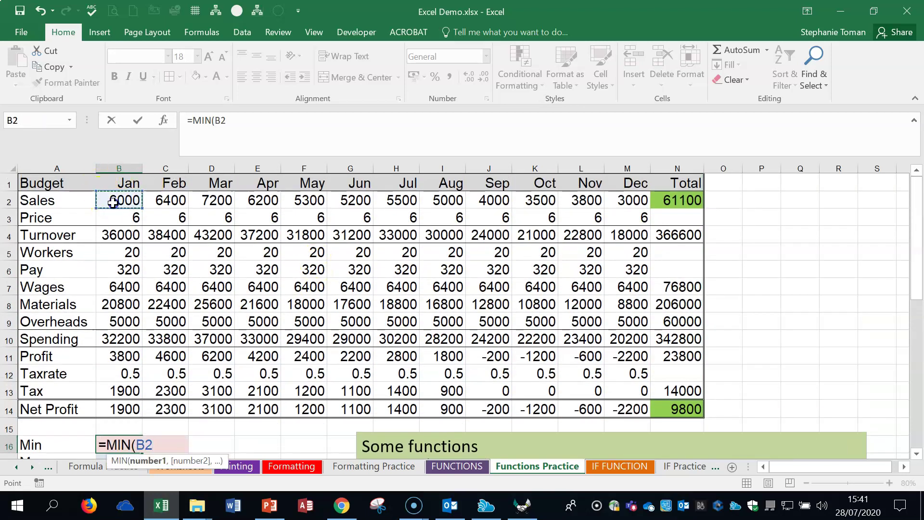
pyautogui.moveTo(112, 202); pyautogui.dragTo(626, 198)
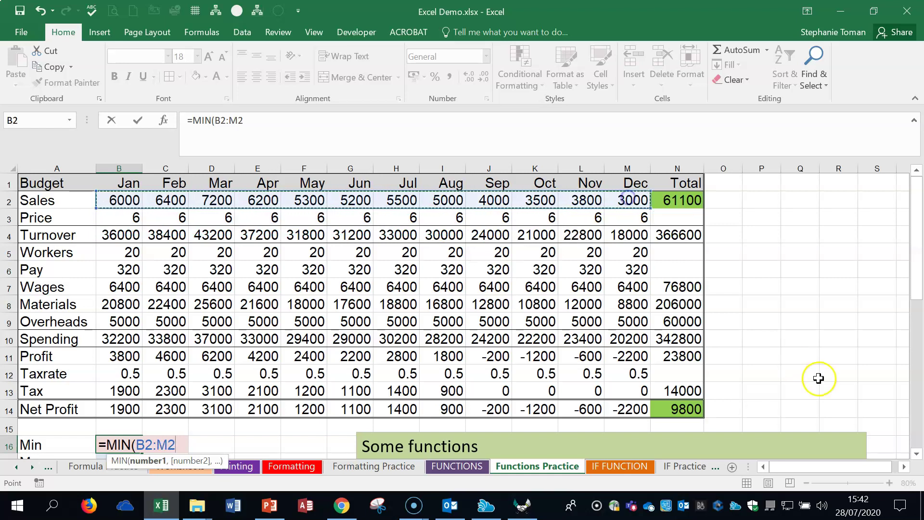
pyautogui.press('Return')
pyautogui.scroll(-2, 817, 376)
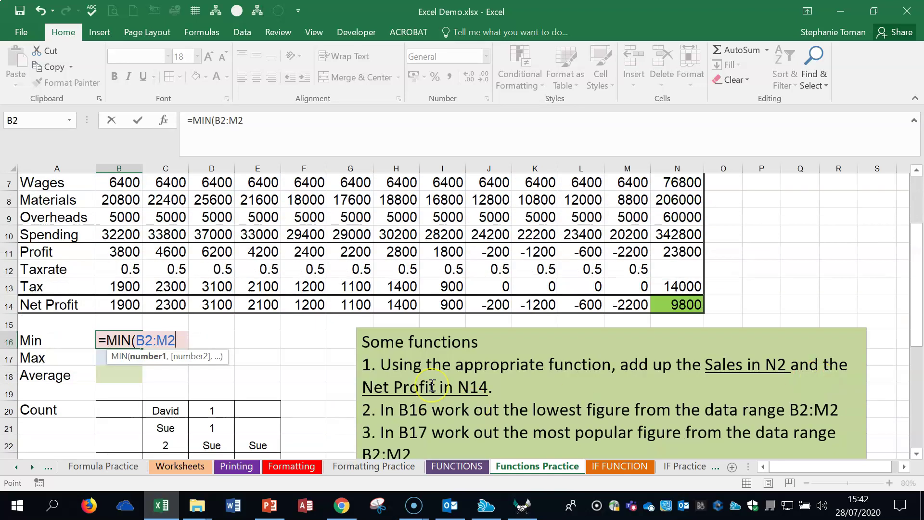
pyautogui.press('Return')
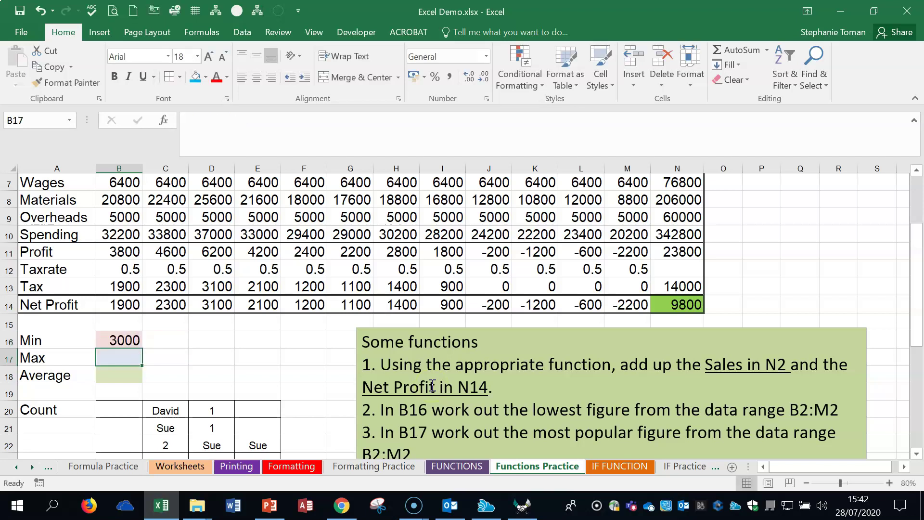
pyautogui.click(119, 339)
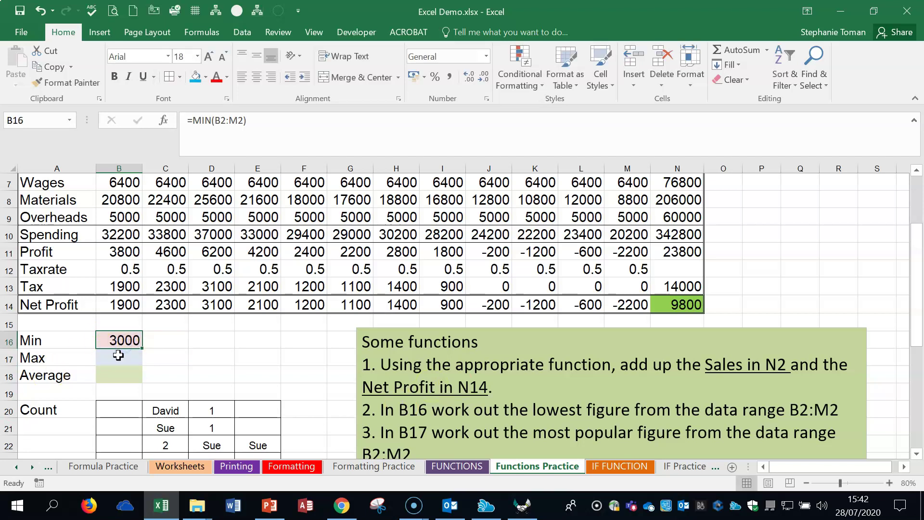
# Enter =MAX(B2:M2) in the Max cell B17 to find the highest Sales figure.
pyautogui.click(119, 355)
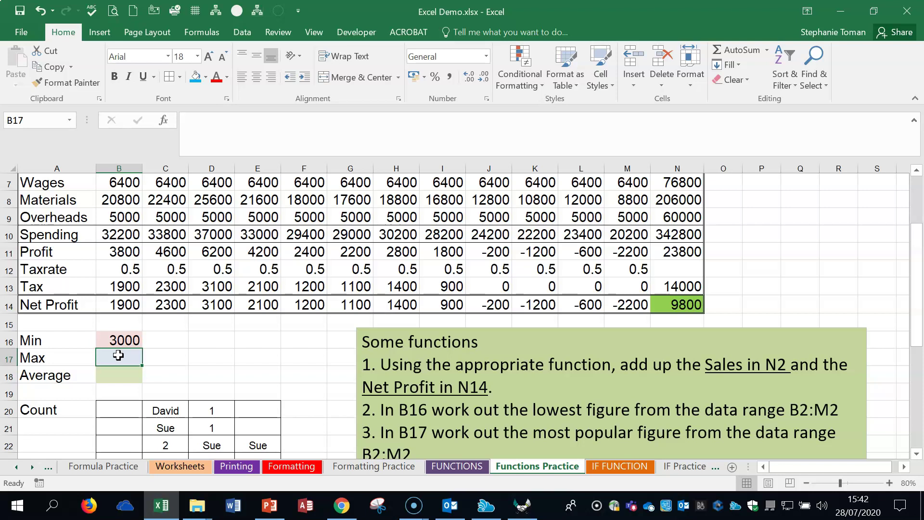
pyautogui.click(767, 50)
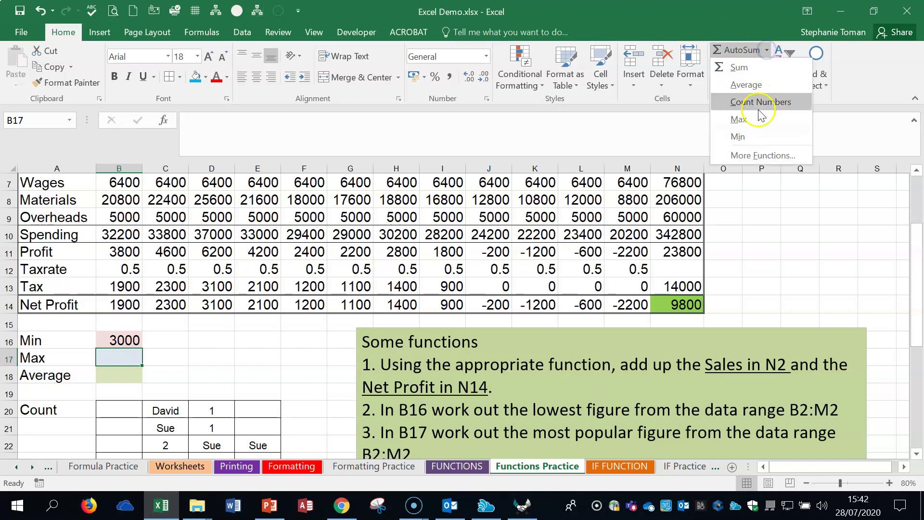
pyautogui.click(739, 120)
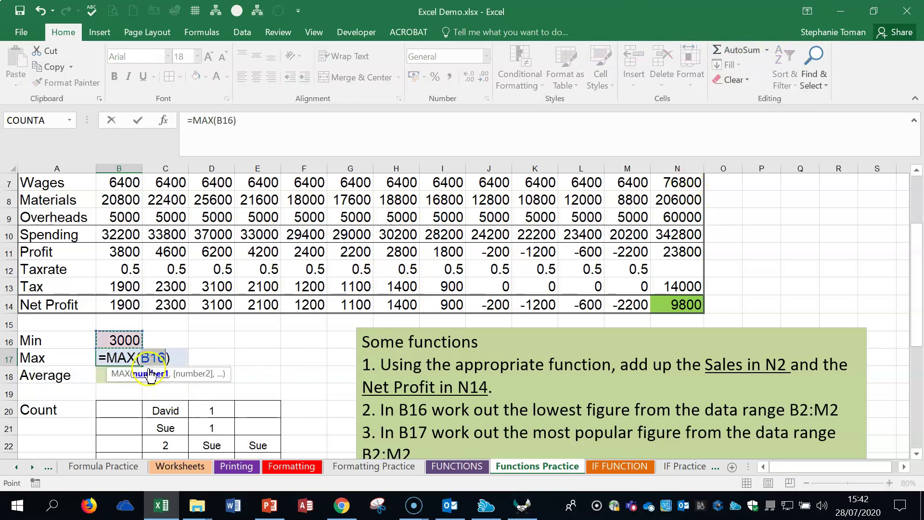
pyautogui.click(165, 356)
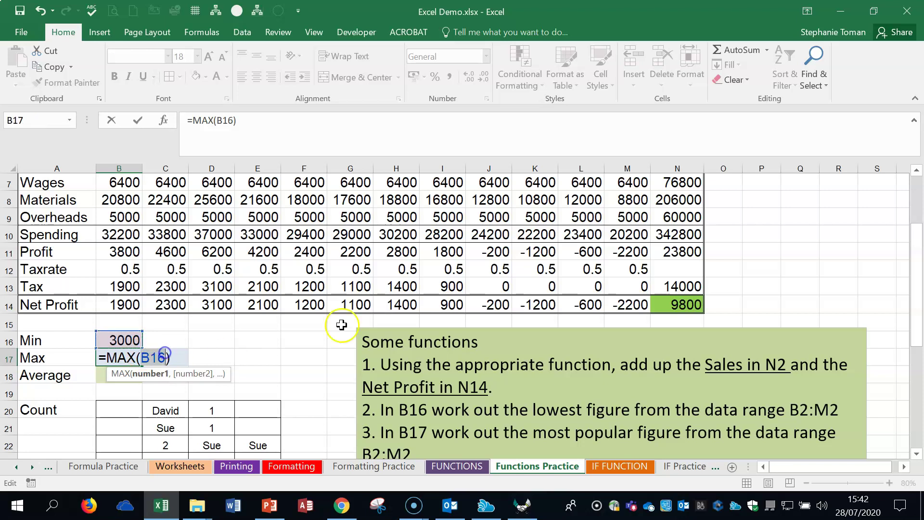
pyautogui.scroll(2, 414, 268)
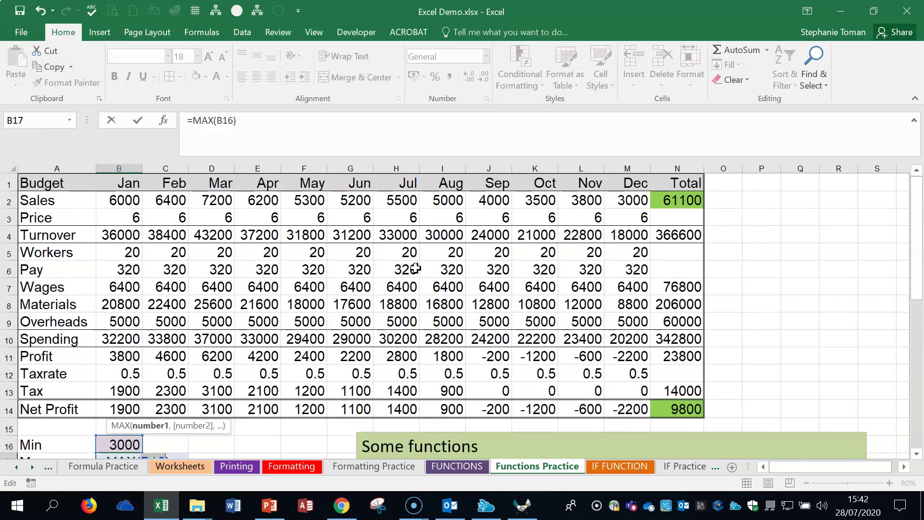
pyautogui.scroll(-2, 660, 301)
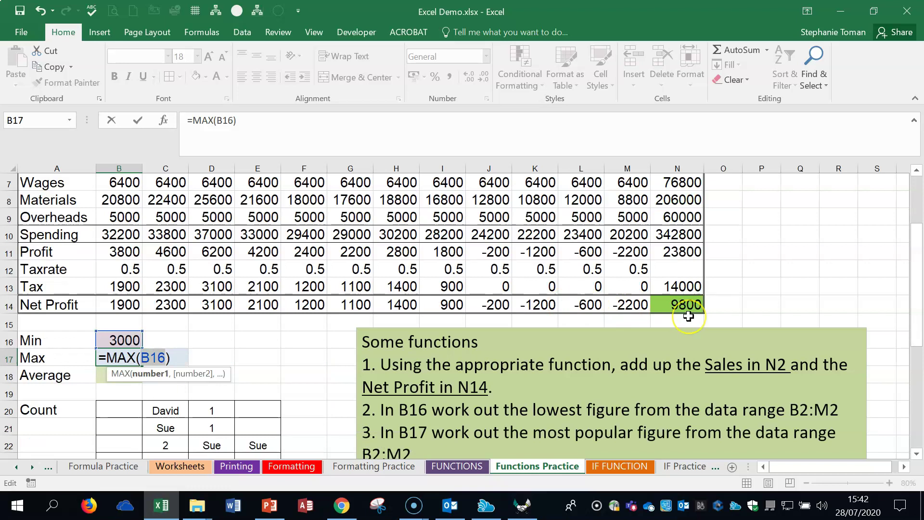
pyautogui.scroll(2, 688, 316)
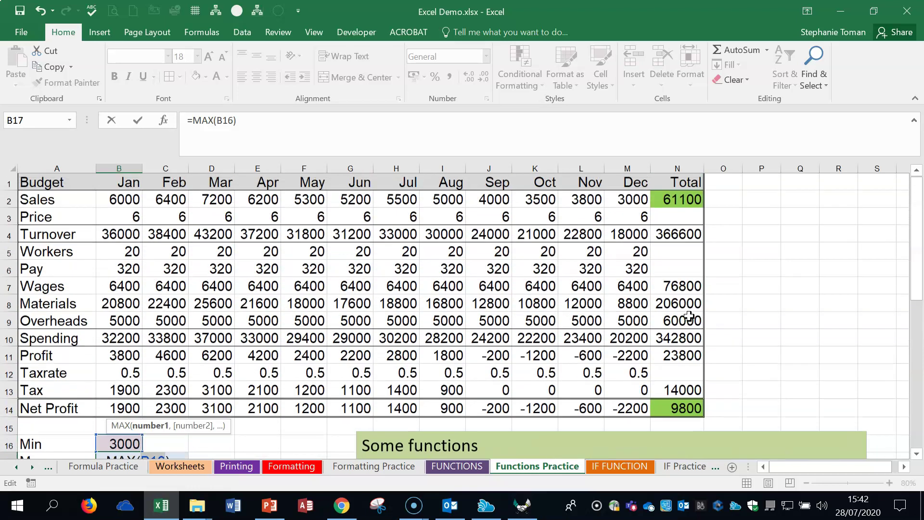
pyautogui.click(116, 200)
pyautogui.moveTo(116, 200); pyautogui.dragTo(622, 201)
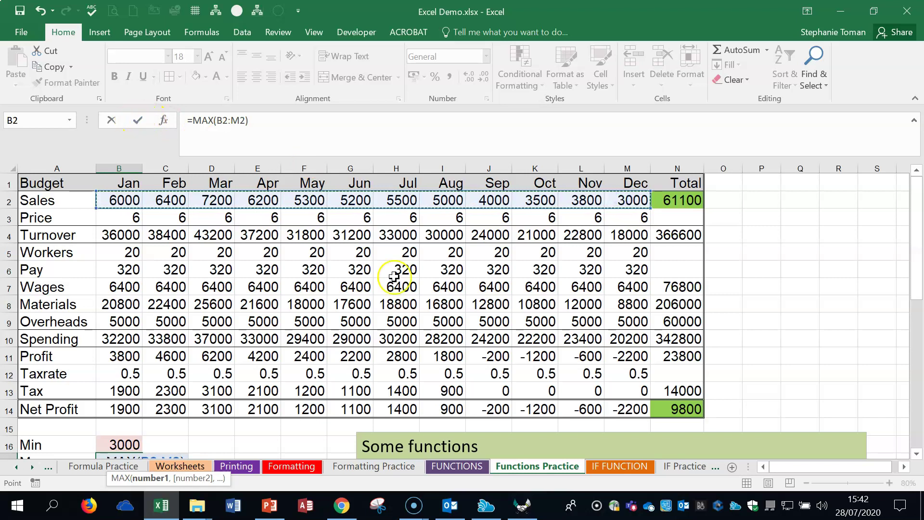
pyautogui.press('Return')
# Enter =AVERAGE(B2:M2) in the Average cell B18, choosing the Sales range as the Number1 function argument.
pyautogui.scroll(-2, 529, 322)
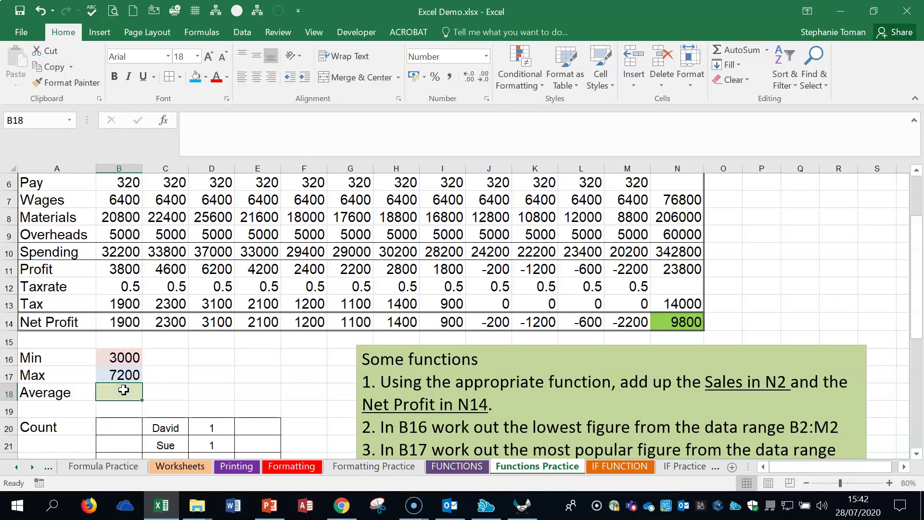
pyautogui.scroll(-2, 626, 418)
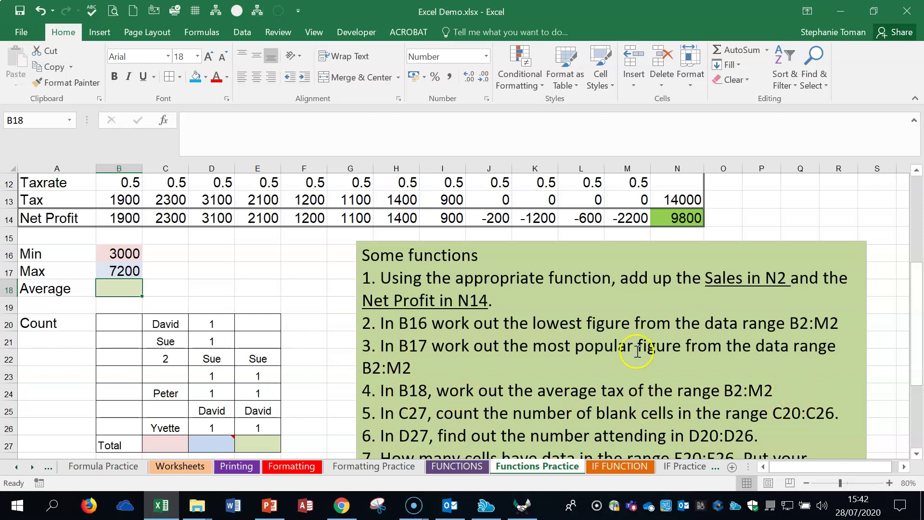
pyautogui.click(129, 287)
pyautogui.write('=aver')
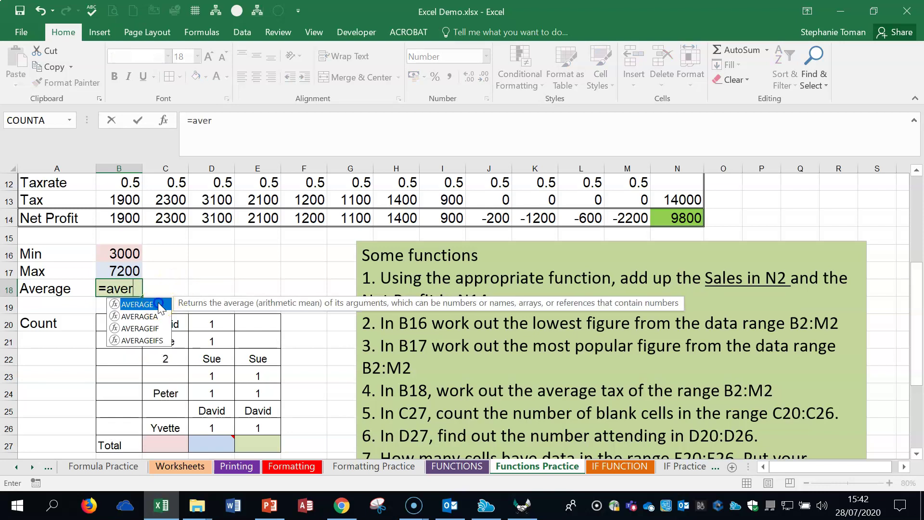
pyautogui.doubleClick(158, 304)
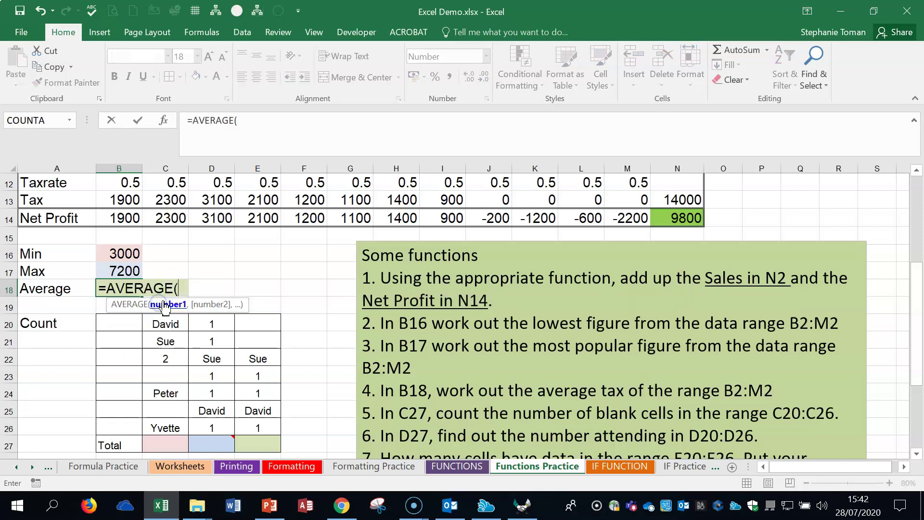
pyautogui.click(164, 120)
pyautogui.moveTo(659, 224); pyautogui.dragTo(729, 268)
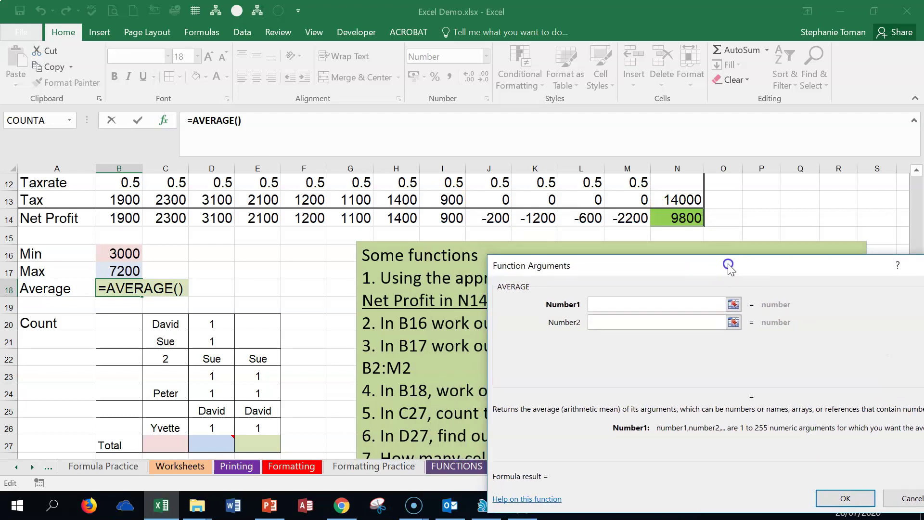
pyautogui.click(597, 303)
pyautogui.scroll(4, 622, 356)
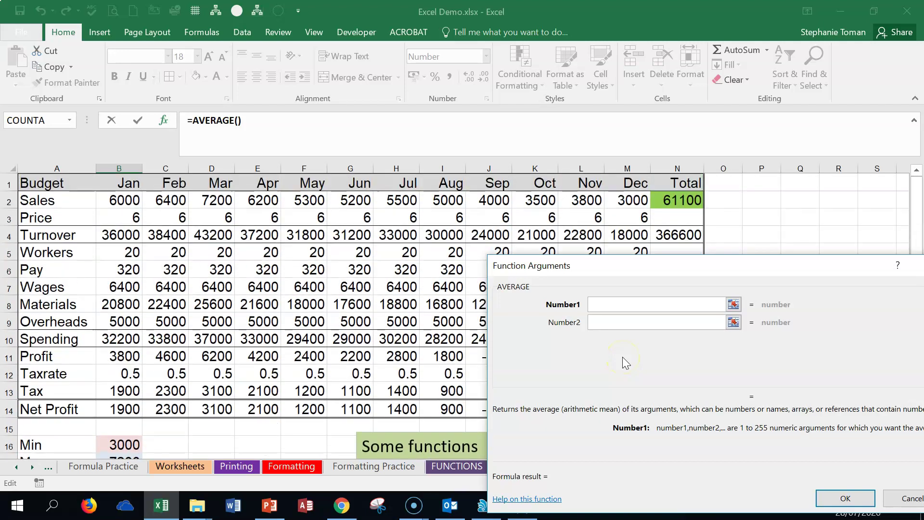
pyautogui.moveTo(113, 201); pyautogui.dragTo(625, 202)
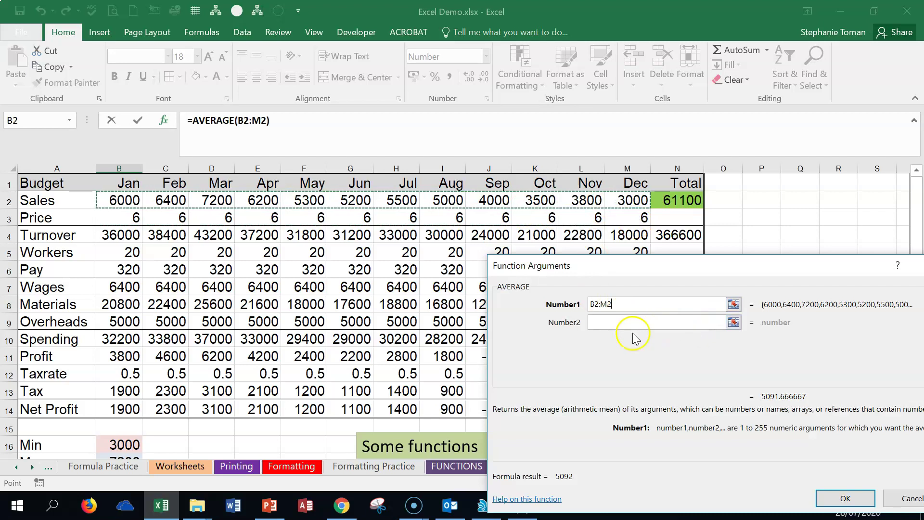
pyautogui.click(857, 503)
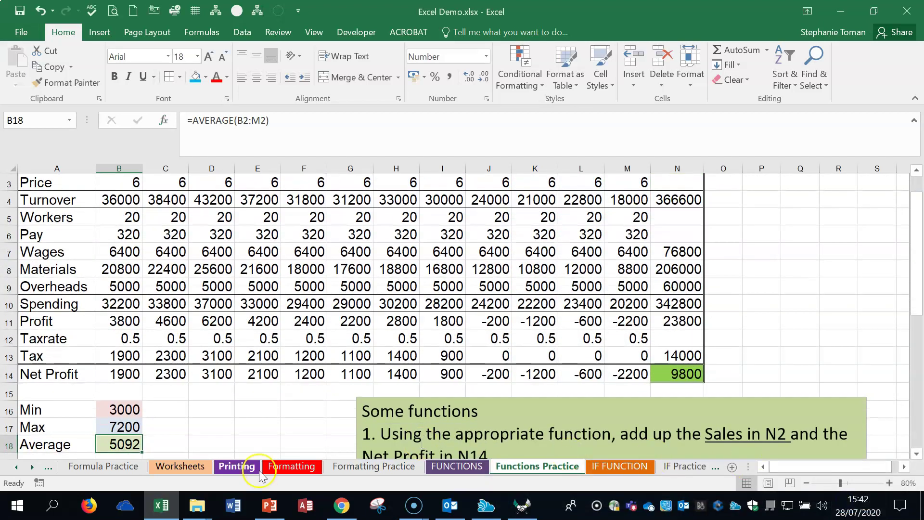
# Enter =COUNTA(D20:D26) in the Total cell D27 of the Count table and check its formula.
pyautogui.scroll(-2, 233, 414)
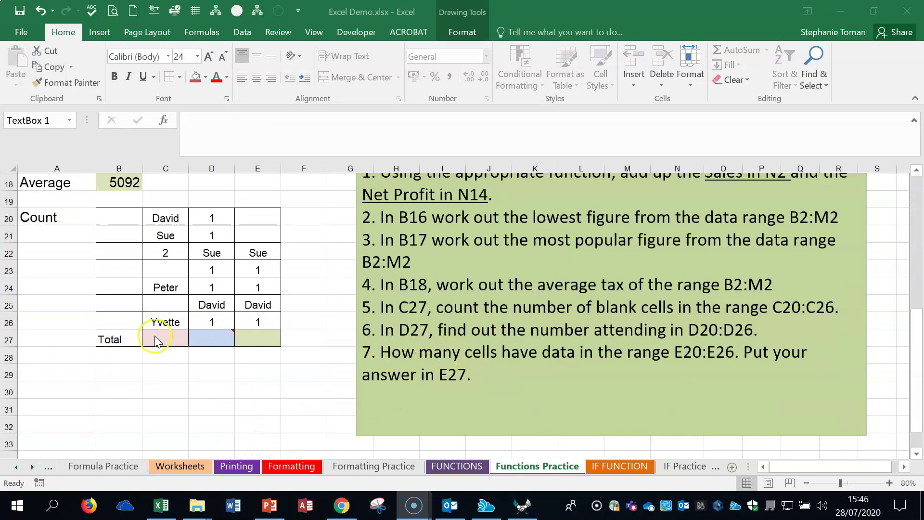
pyautogui.click(206, 338)
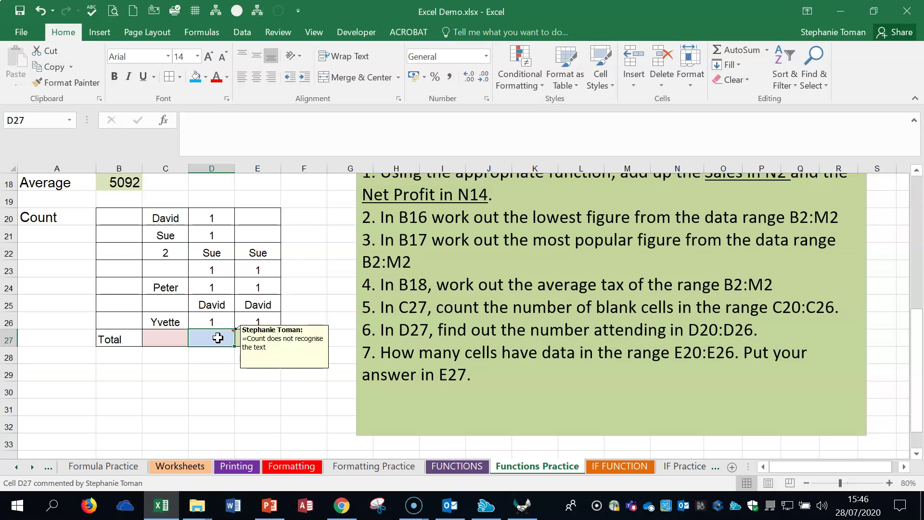
pyautogui.write('=')
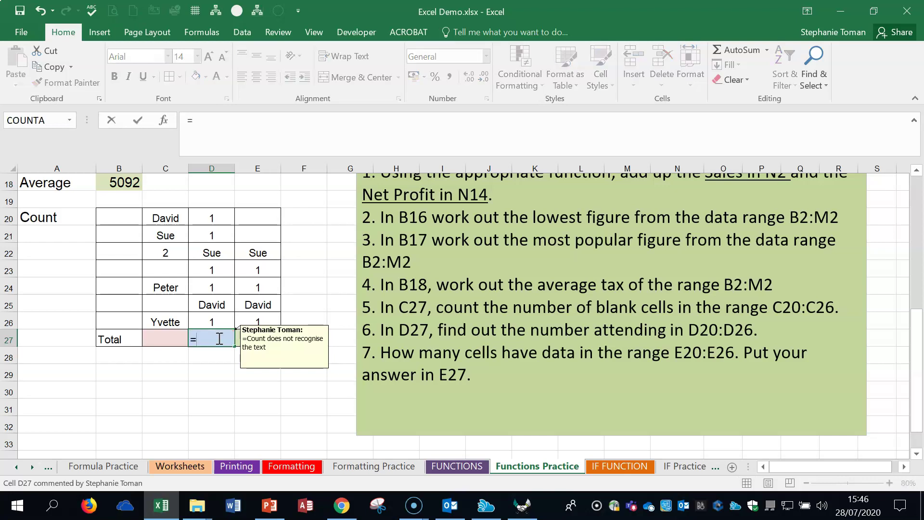
pyautogui.write('coun')
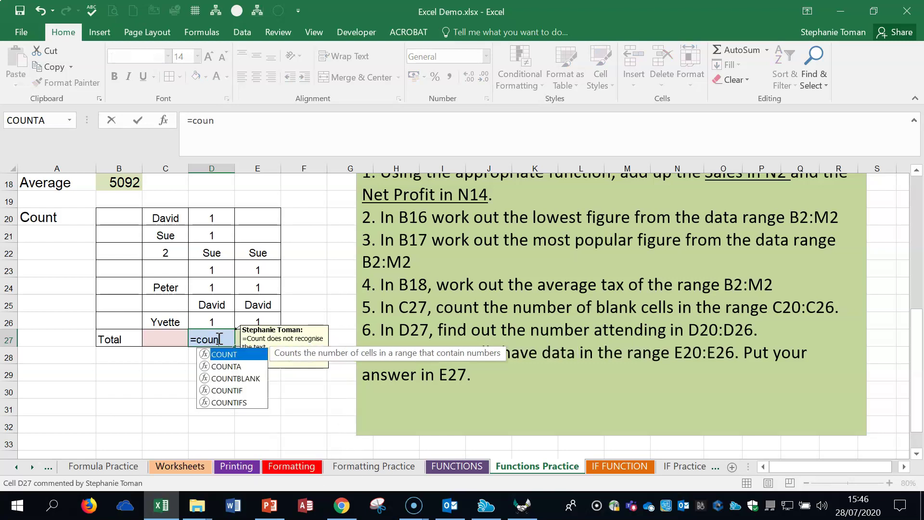
pyautogui.write('t')
pyautogui.doubleClick(226, 366)
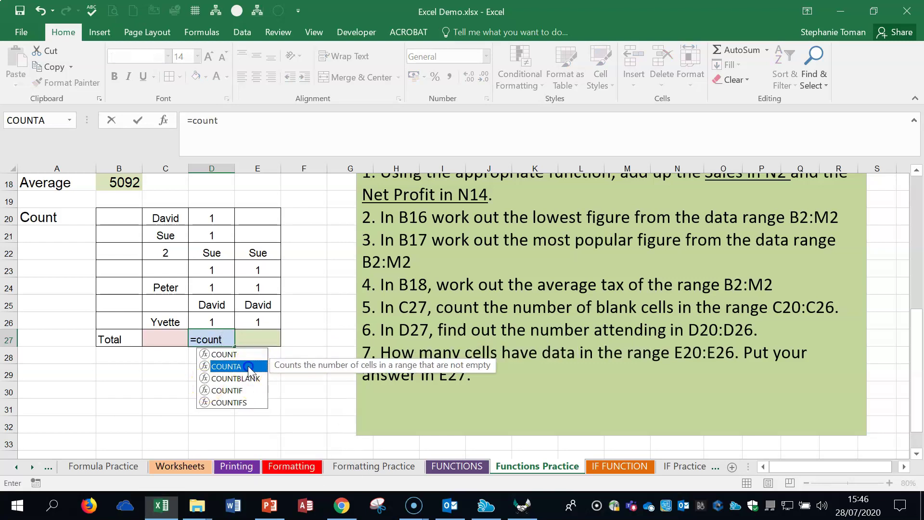
pyautogui.moveTo(213, 218); pyautogui.dragTo(213, 318)
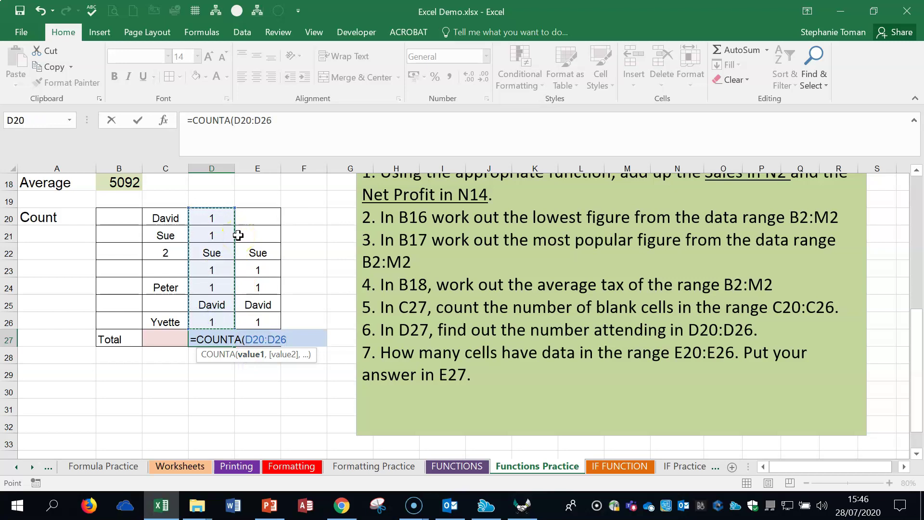
pyautogui.write(')')
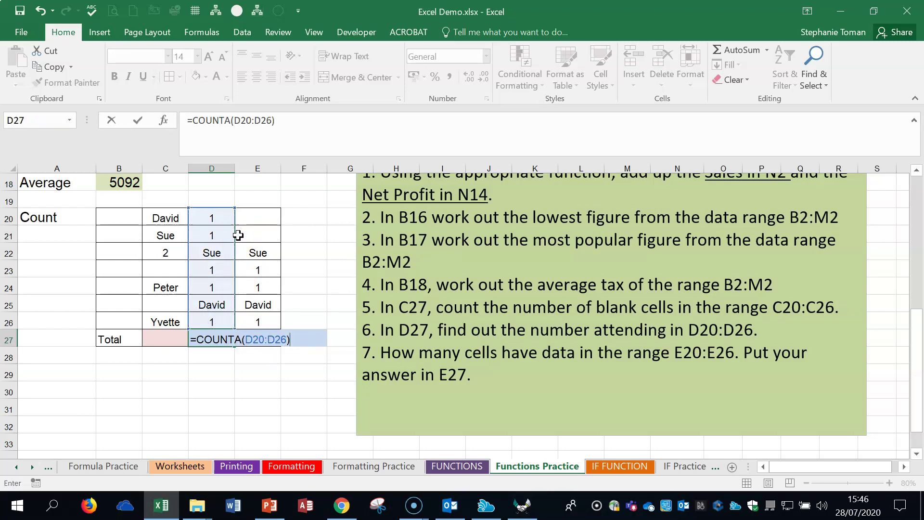
pyautogui.press('Return')
pyautogui.click(211, 339)
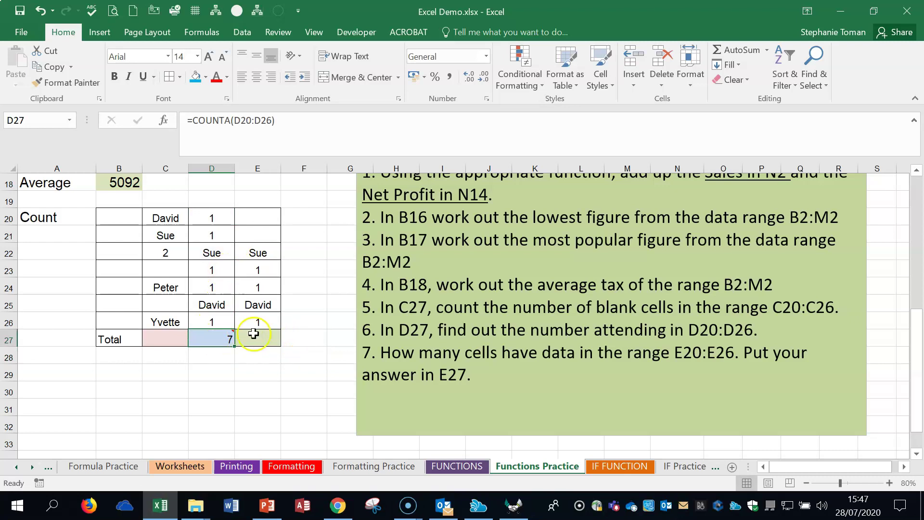
# Enter =COUNT(E20:E26) in the Total cell E27 to count the numeric entries in that column.
pyautogui.click(255, 336)
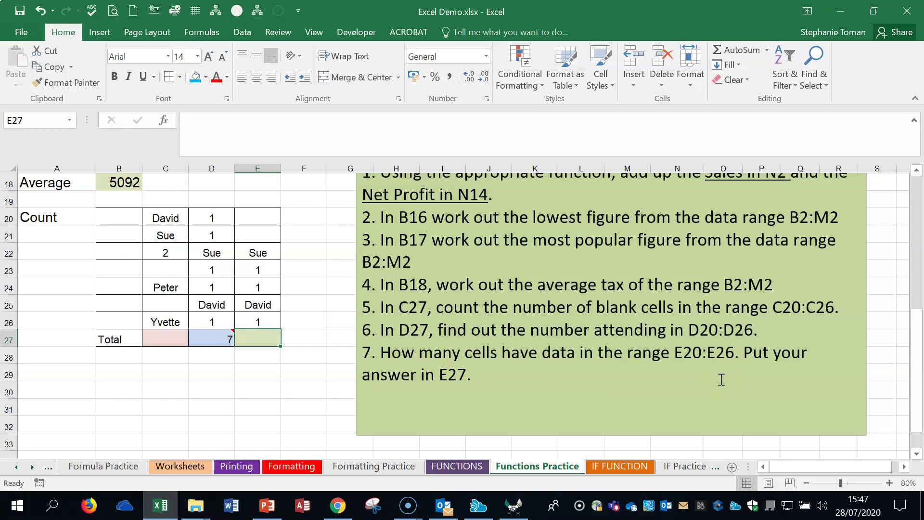
pyautogui.click(253, 337)
pyautogui.write('=count')
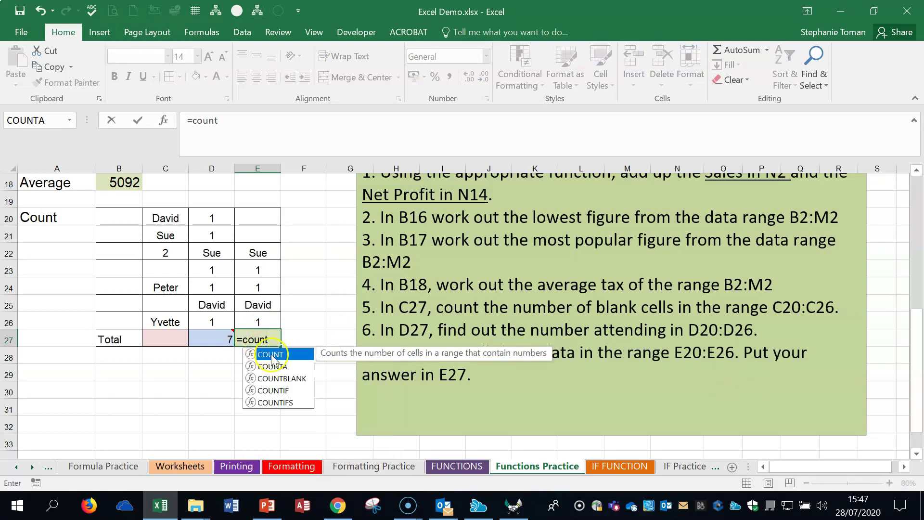
pyautogui.doubleClick(270, 354)
pyautogui.moveTo(263, 216); pyautogui.dragTo(260, 321)
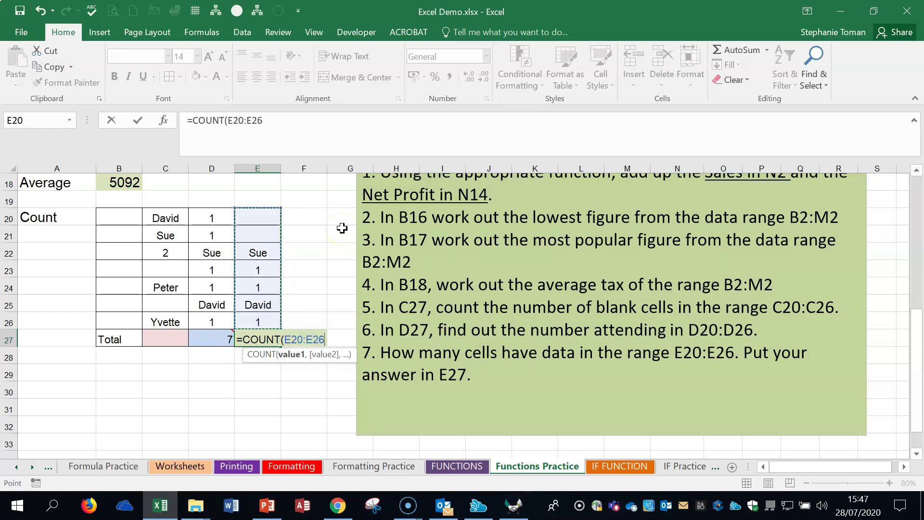
pyautogui.write(')')
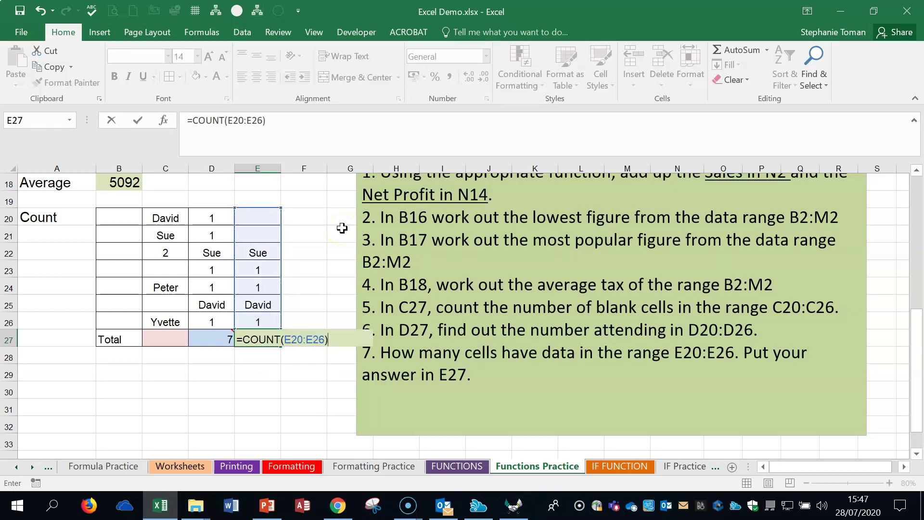
pyautogui.press('Return')
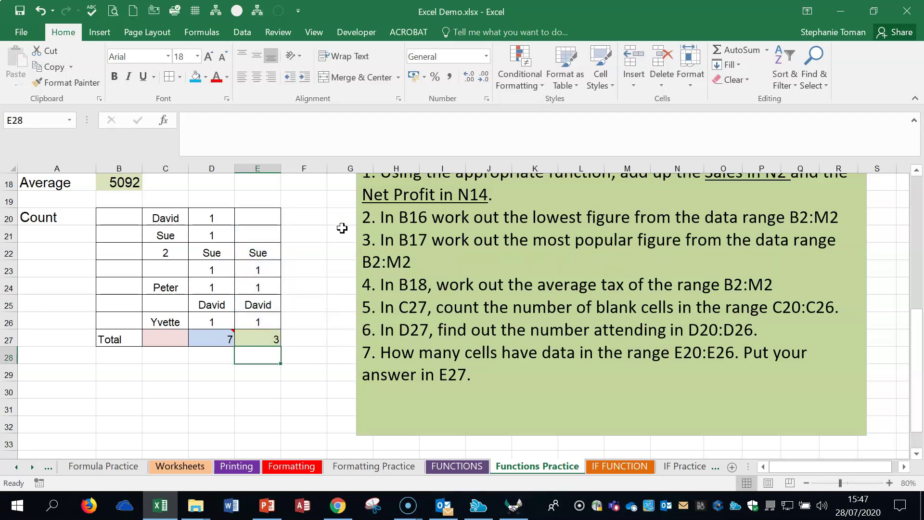
# Open the IF FUNCTION worksheet at 80% zoom and inspect the first student's Passed? cell I6 and average grade cell H6.
pyautogui.moveTo(218, 335)
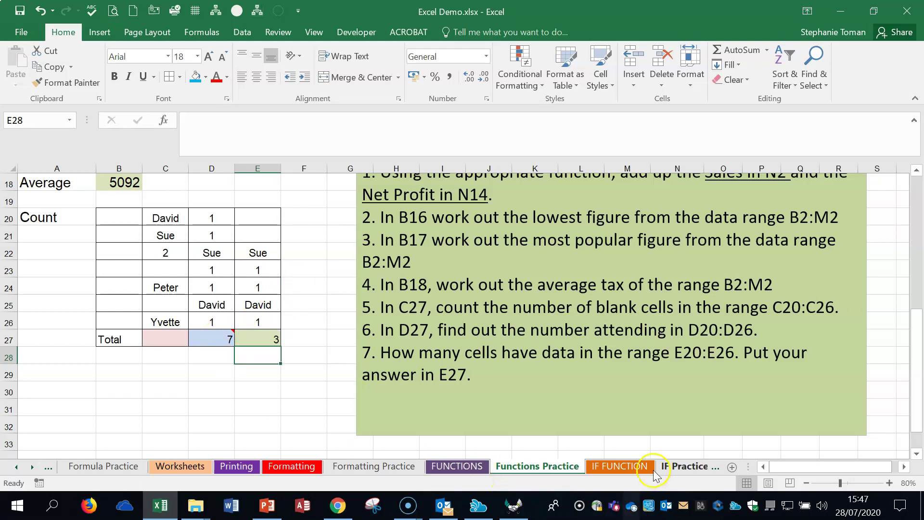
pyautogui.click(620, 466)
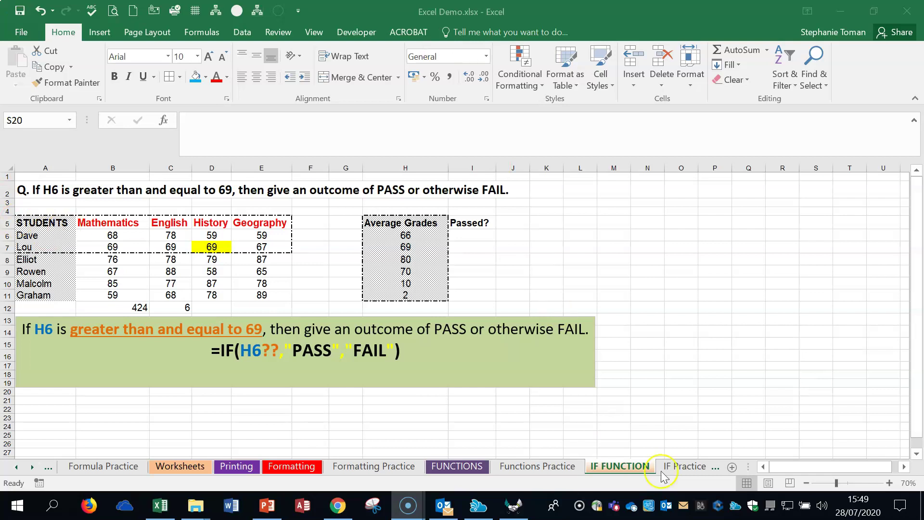
pyautogui.click(888, 483)
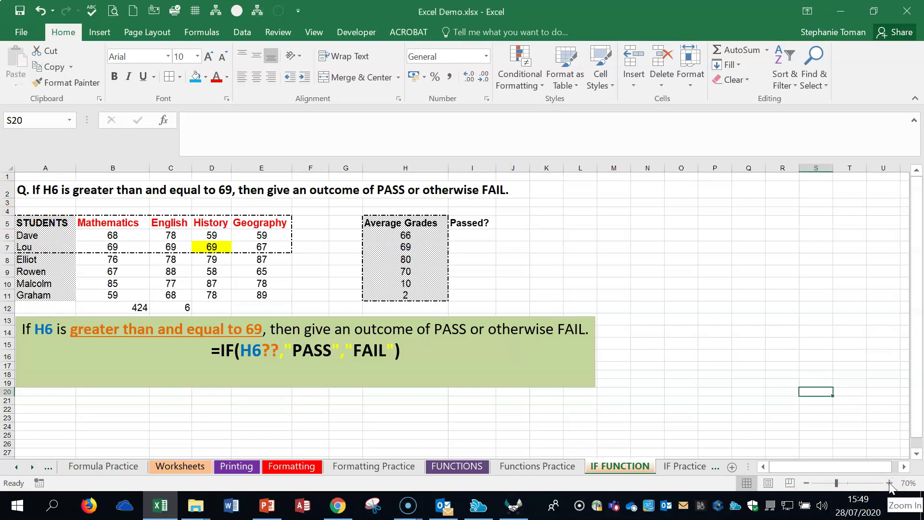
pyautogui.click(762, 466)
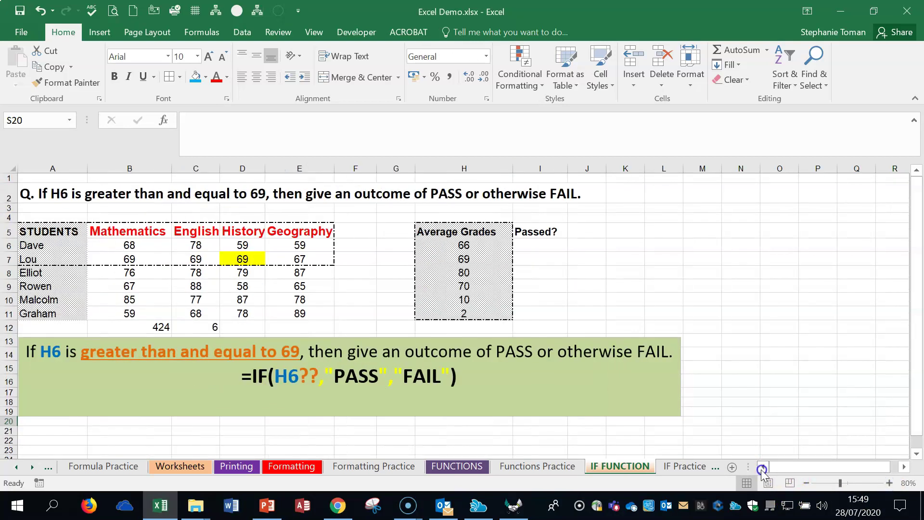
pyautogui.click(540, 245)
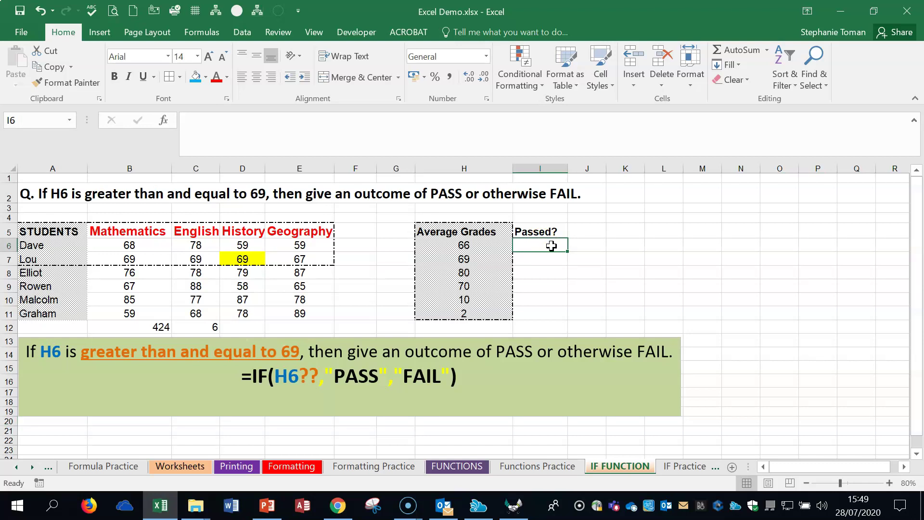
pyautogui.click(474, 244)
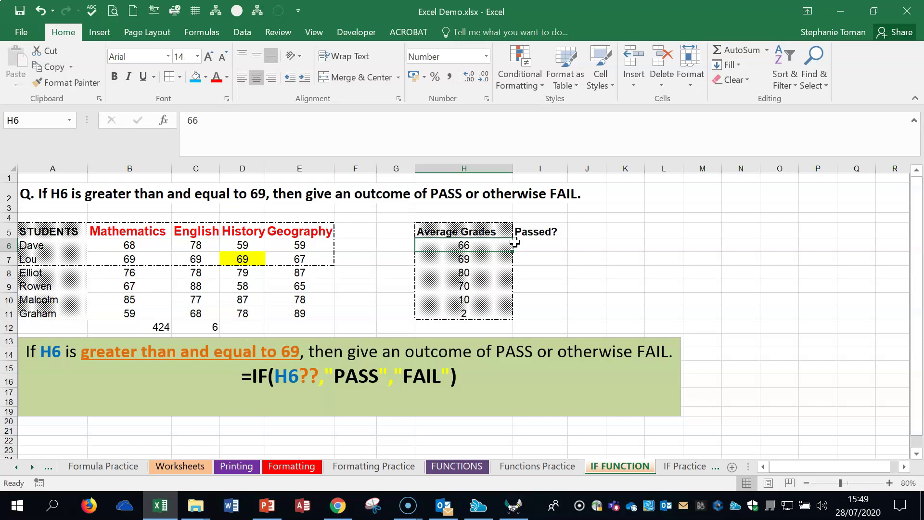
# Start an IF formula in the first student's Passed? cell I6 and open its function arguments beside the table.
pyautogui.click(550, 248)
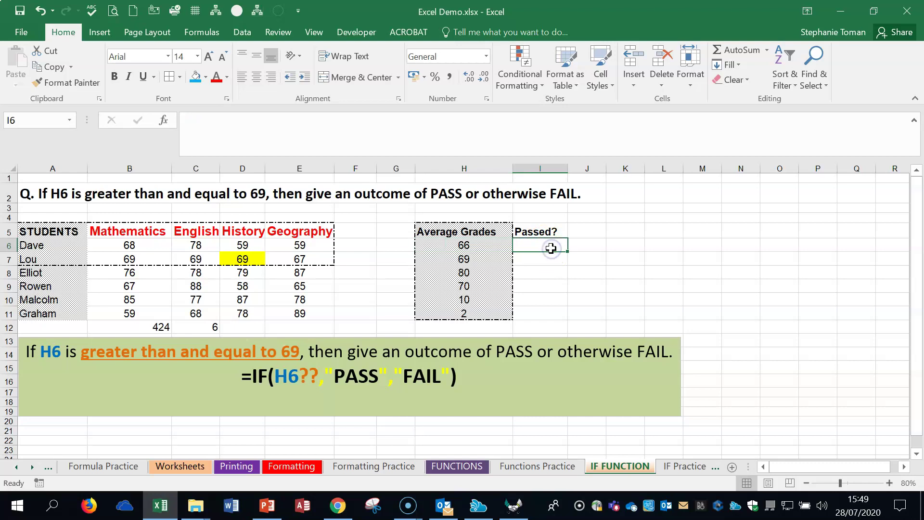
pyautogui.write('=')
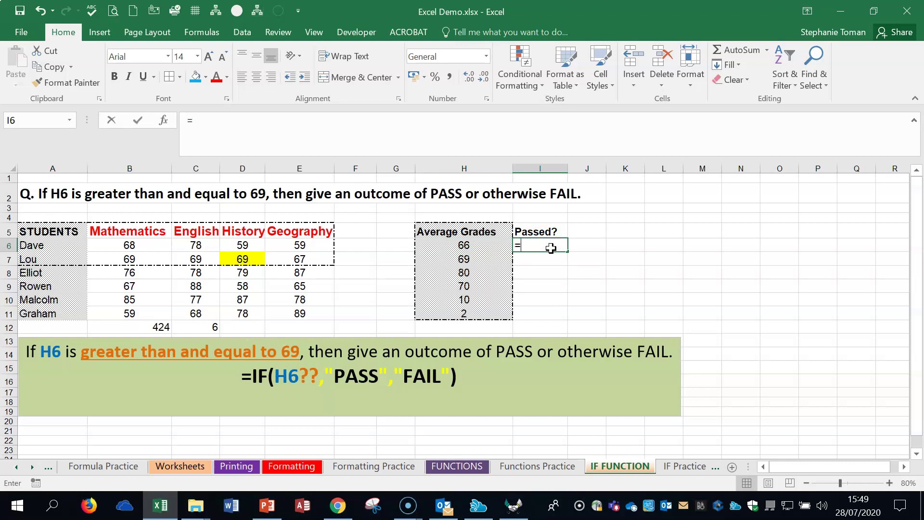
pyautogui.write('i')
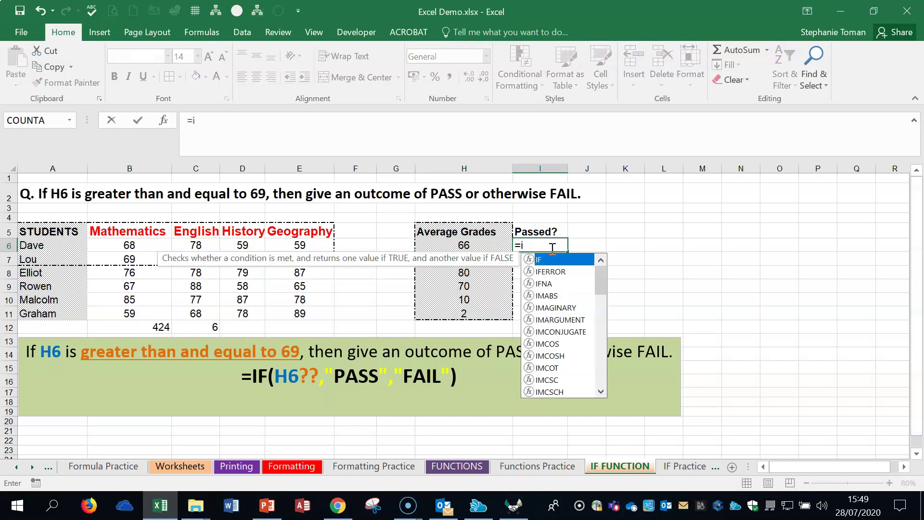
pyautogui.write('f')
pyautogui.click(560, 261)
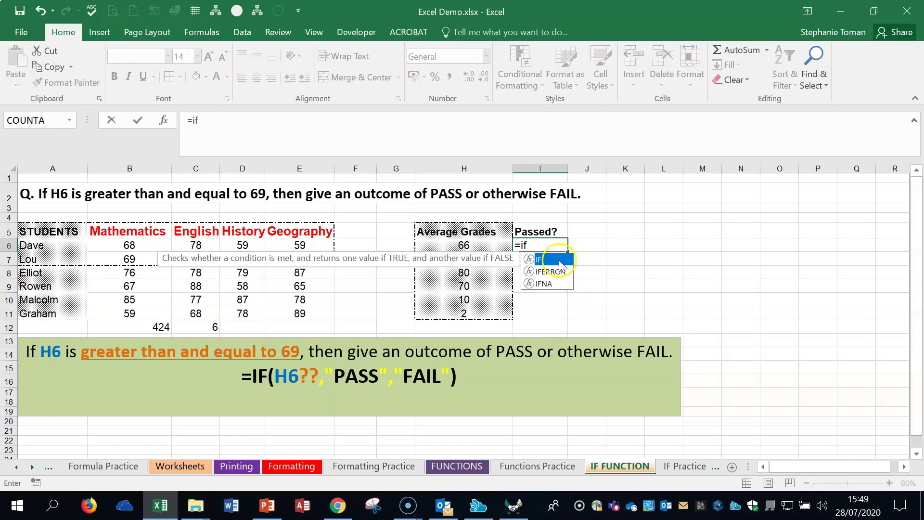
pyautogui.click(559, 261)
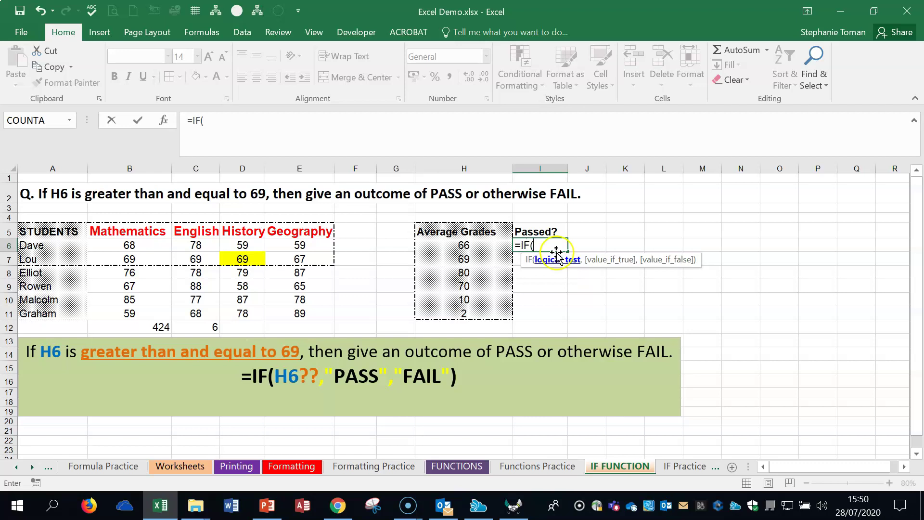
pyautogui.click(165, 121)
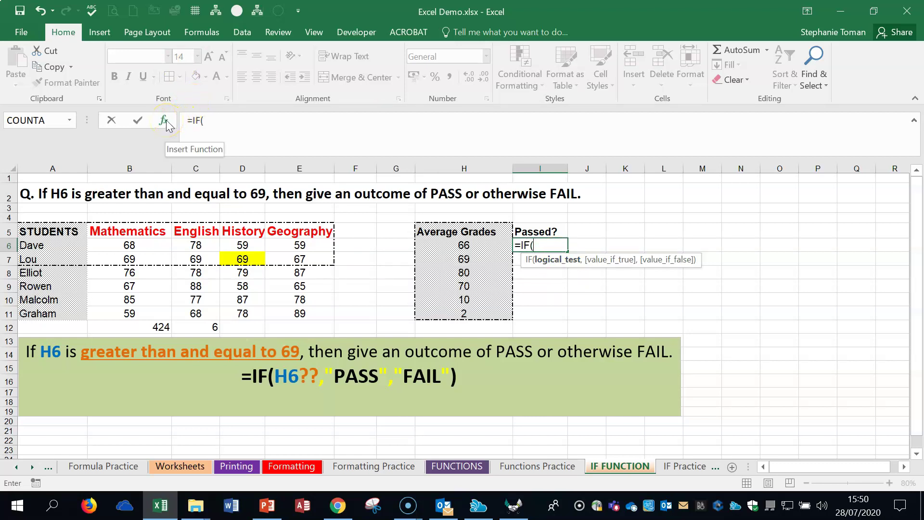
pyautogui.click(731, 276)
pyautogui.moveTo(731, 278); pyautogui.dragTo(798, 219)
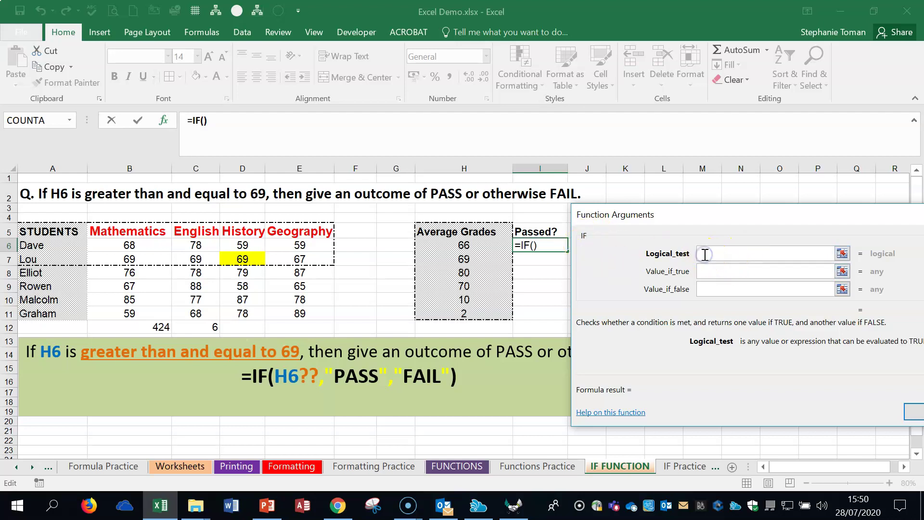
# Set the IF function's logical test to H6>=69.
pyautogui.write('H6')
pyautogui.click(767, 267)
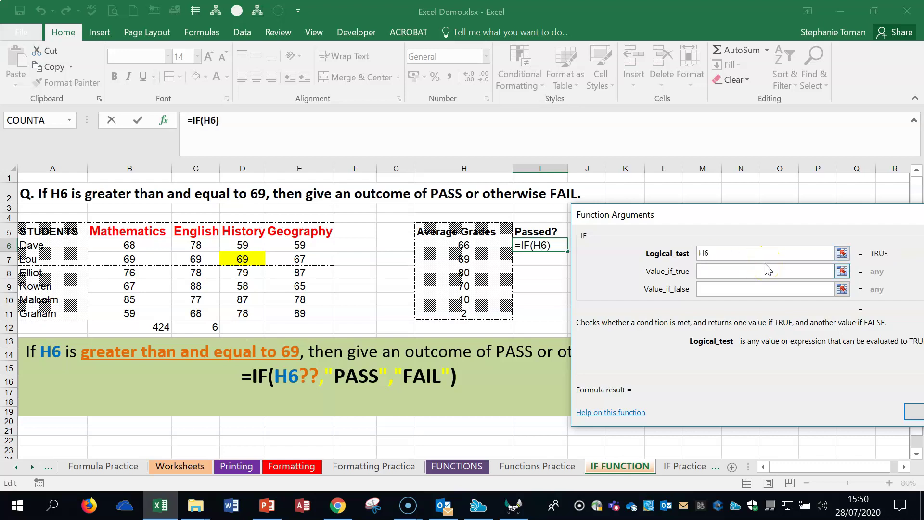
pyautogui.write('>')
pyautogui.write('=69')
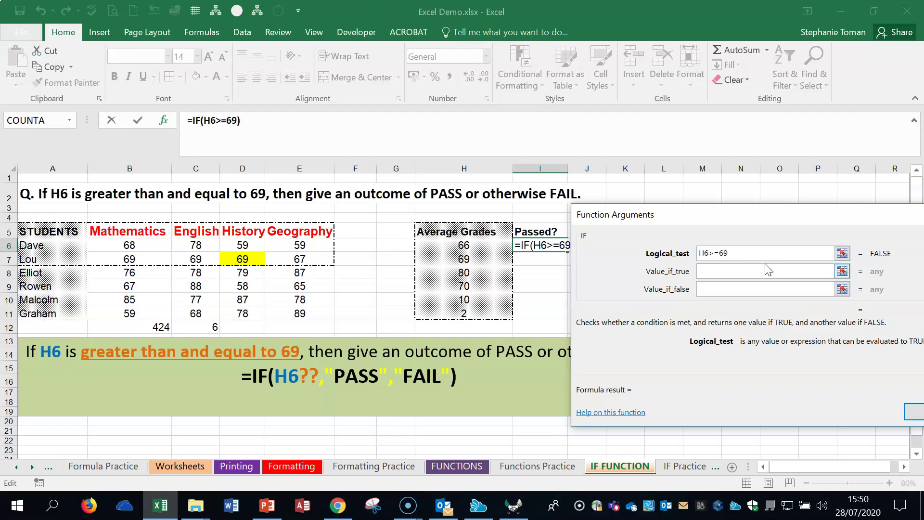
# Set the value if true to "PASS" and the value if false to "FAIL", then complete and review the I6 formula.
pyautogui.click(707, 272)
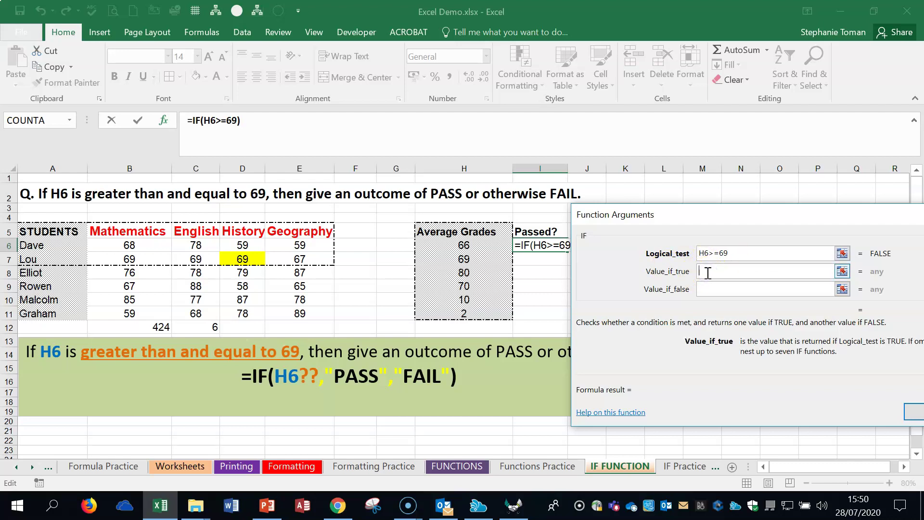
pyautogui.write('PASS')
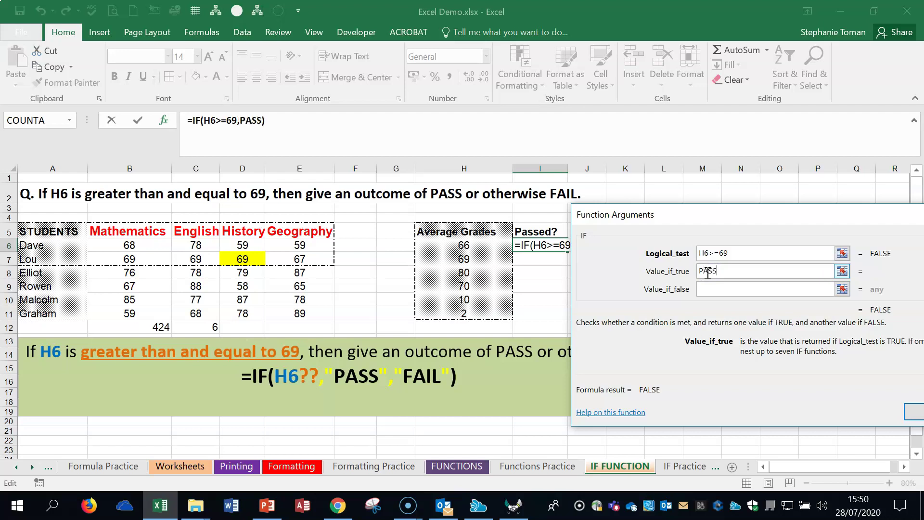
pyautogui.click(707, 289)
pyautogui.click(730, 270)
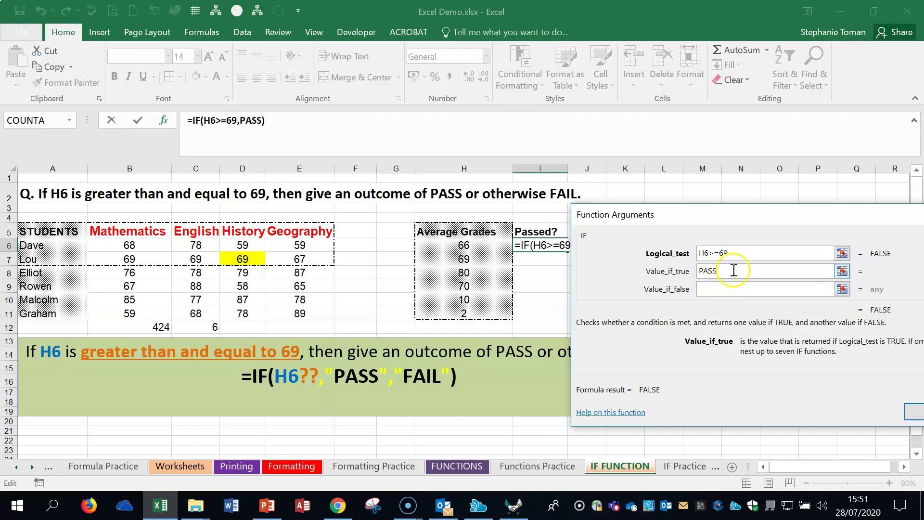
pyautogui.click(706, 287)
pyautogui.click(728, 270)
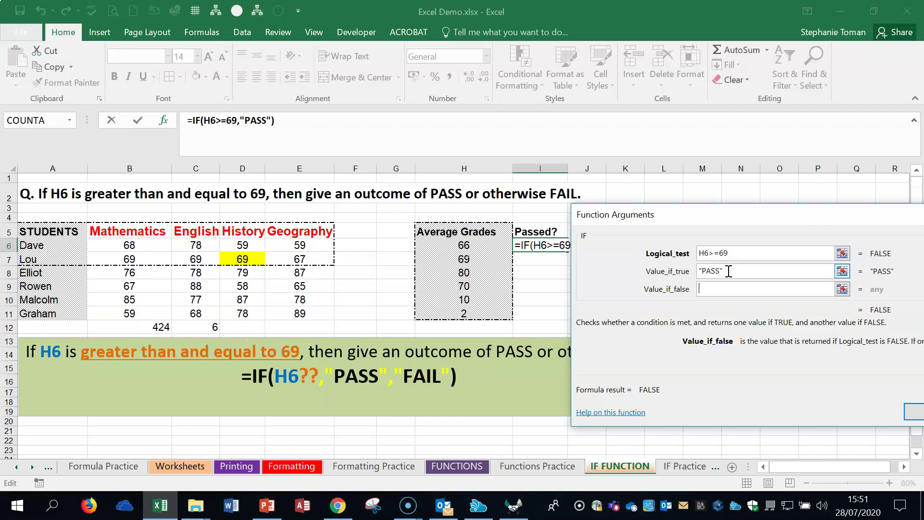
pyautogui.write('FAIL')
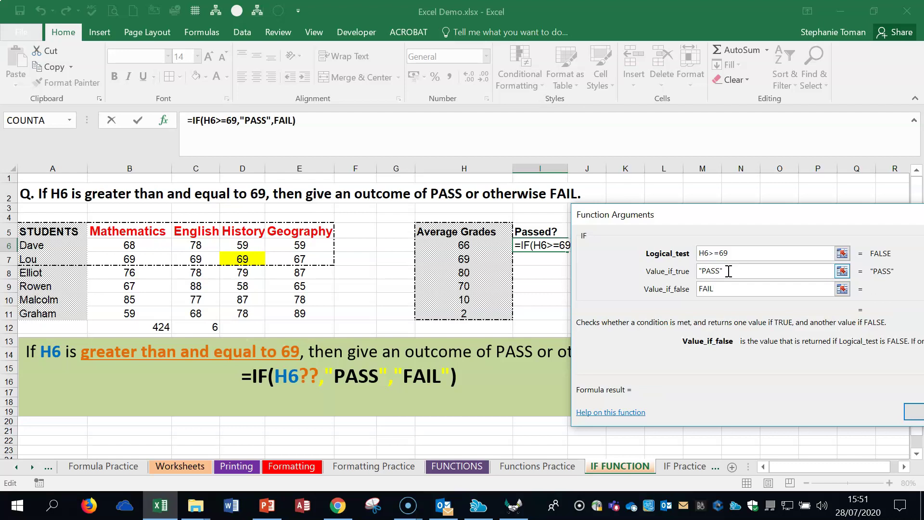
pyautogui.click(777, 270)
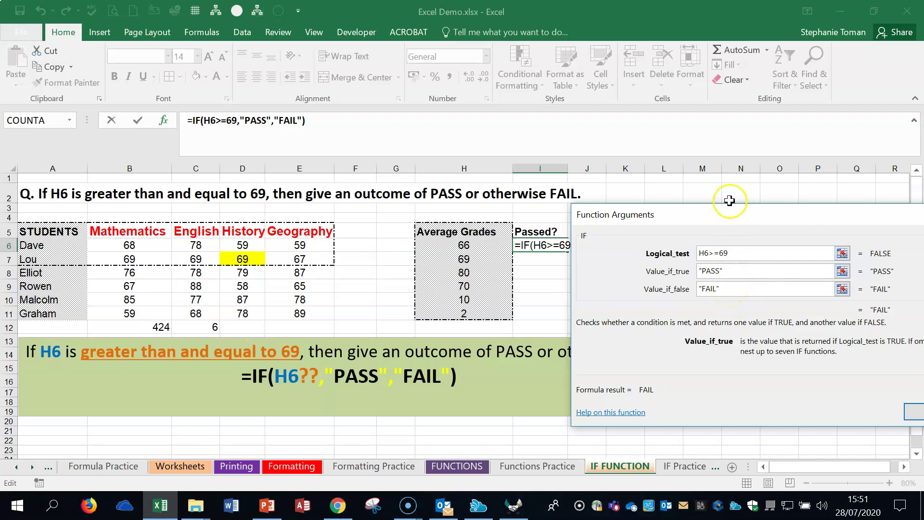
pyautogui.moveTo(739, 217); pyautogui.dragTo(718, 187)
pyautogui.click(898, 384)
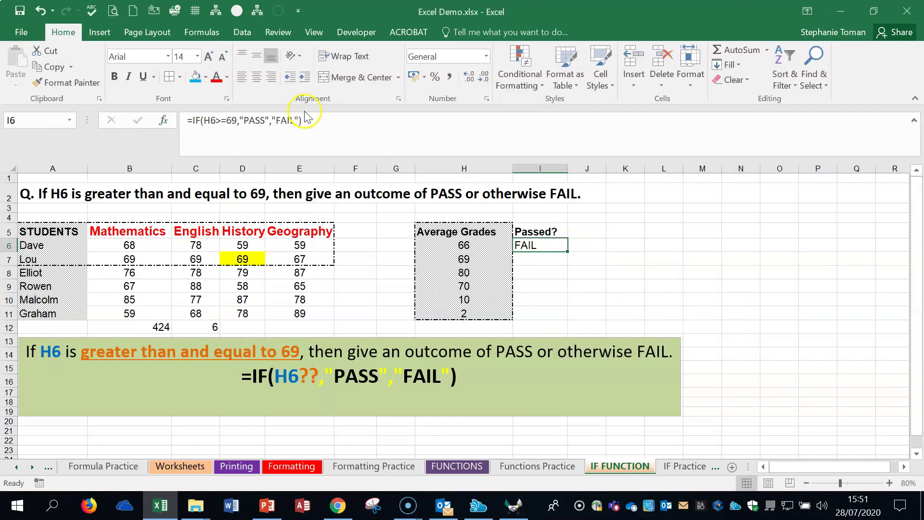
pyautogui.click(317, 119)
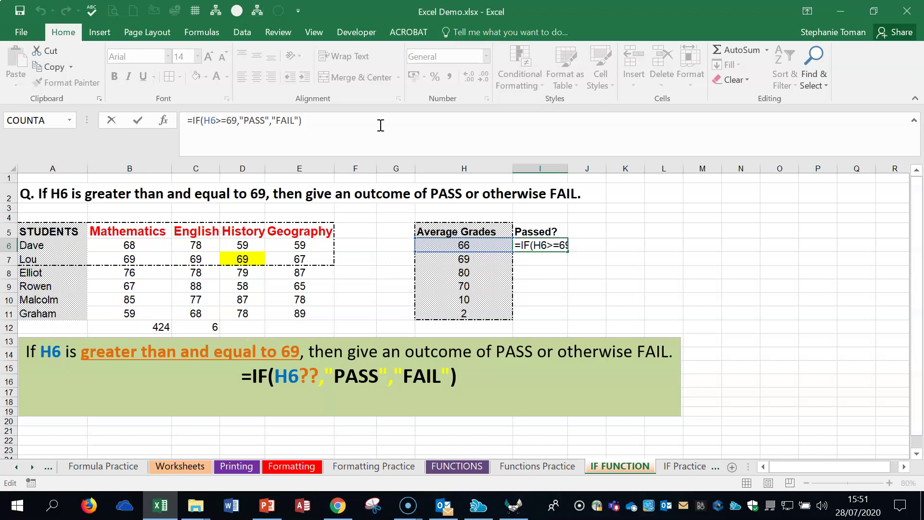
pyautogui.press('Return')
# Replace the content of cell I6 by writing =IF(H6>=69,"PASS","FAIL") directly in the cell, without the function arguments dialog.
pyautogui.click(541, 244)
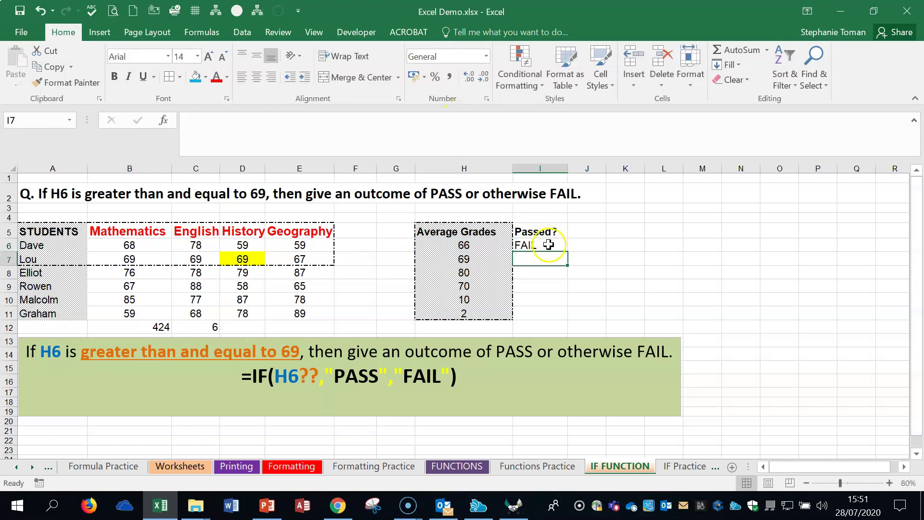
pyautogui.write('=')
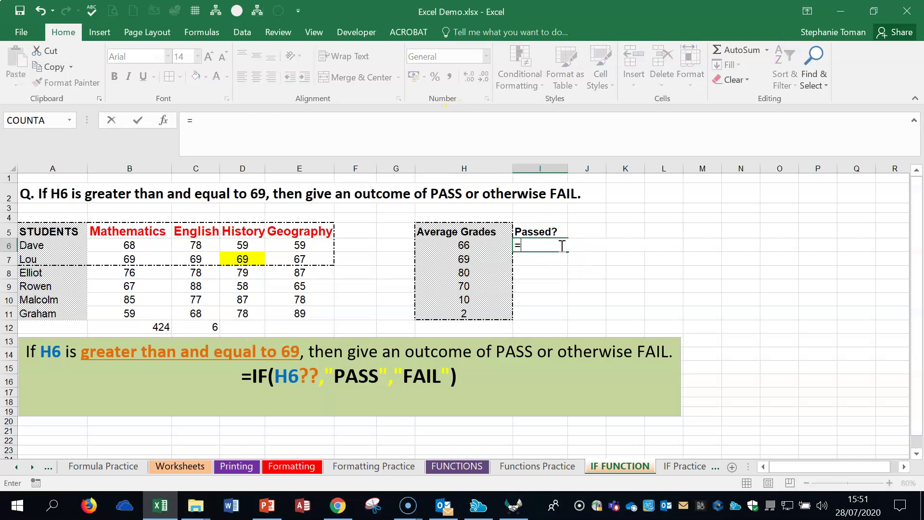
pyautogui.write('iff')
pyautogui.press('BackSpace')
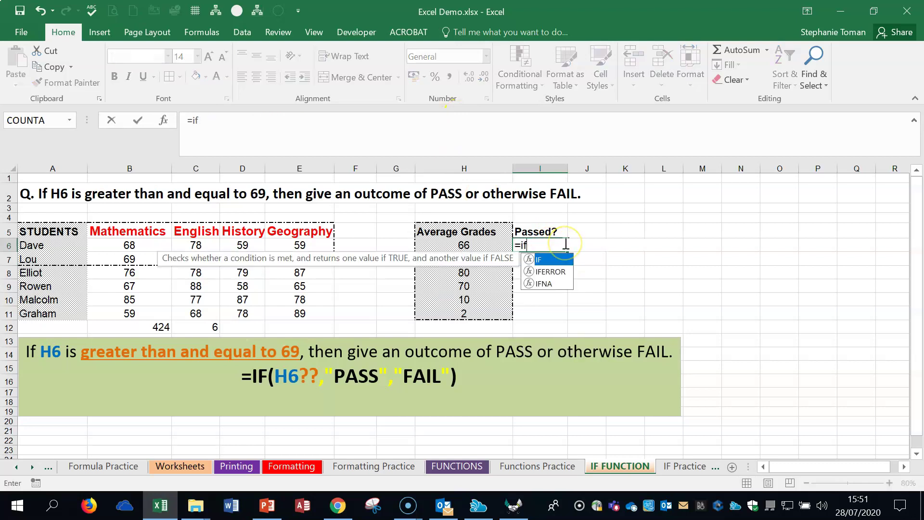
pyautogui.press('Tab')
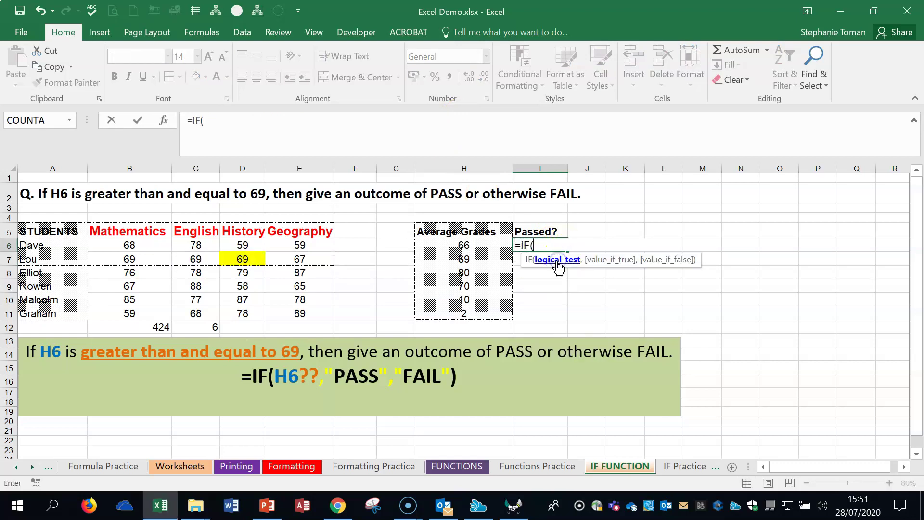
pyautogui.click(472, 244)
pyautogui.write('>=')
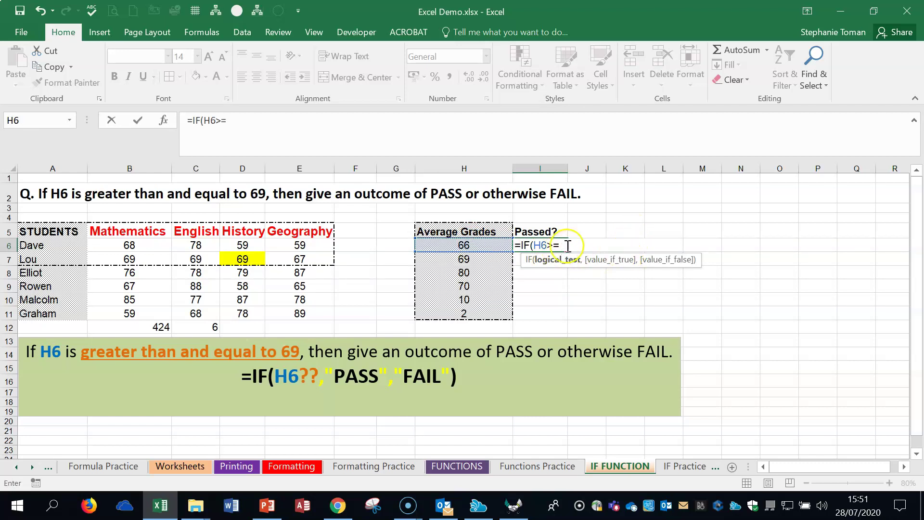
pyautogui.write('69,"PASS')
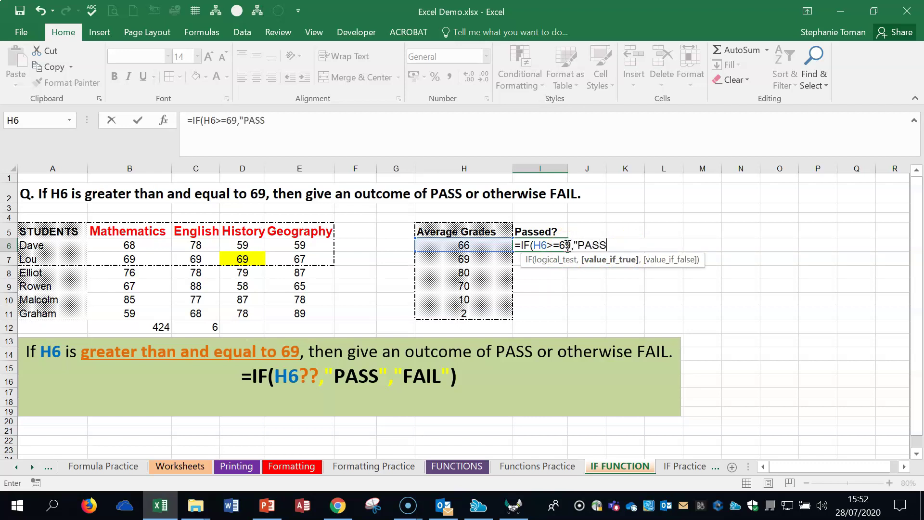
pyautogui.write('","FAIL")')
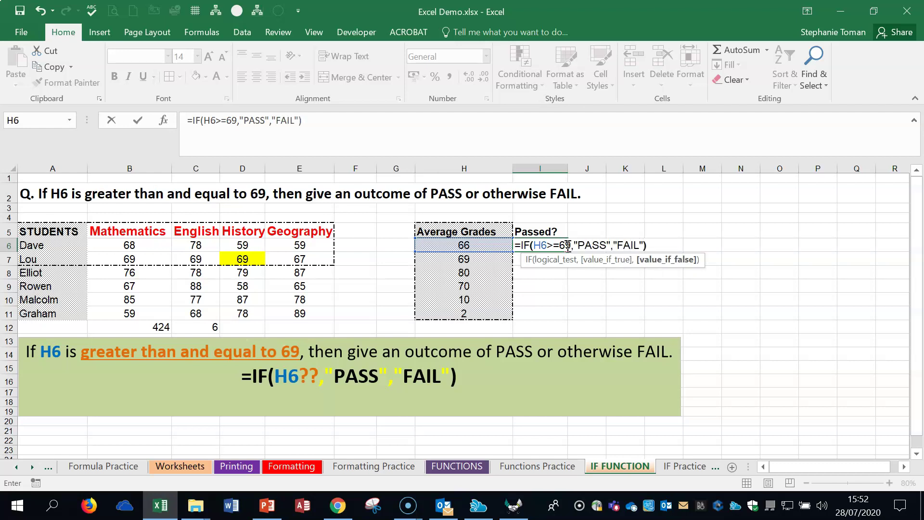
pyautogui.press('Return')
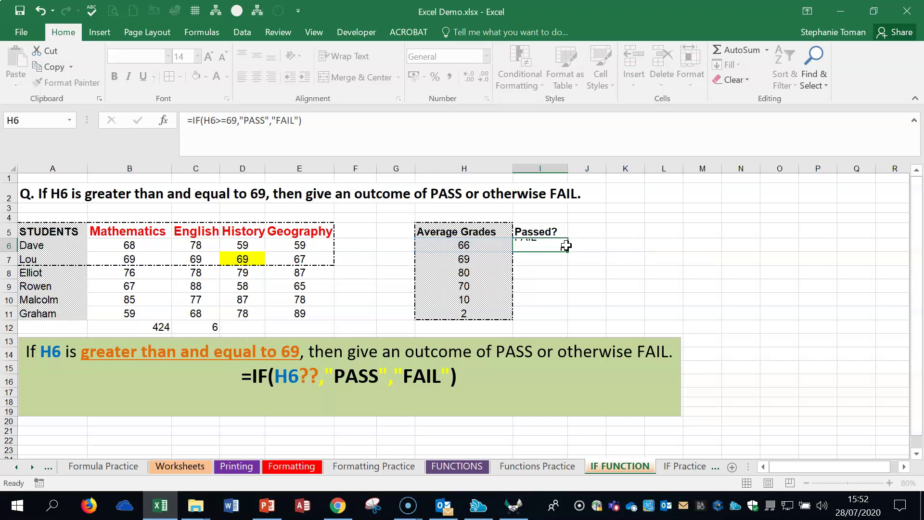
# Copy the IF formula from I6 down to I11, then clear the copies below I6.
pyautogui.click(566, 247)
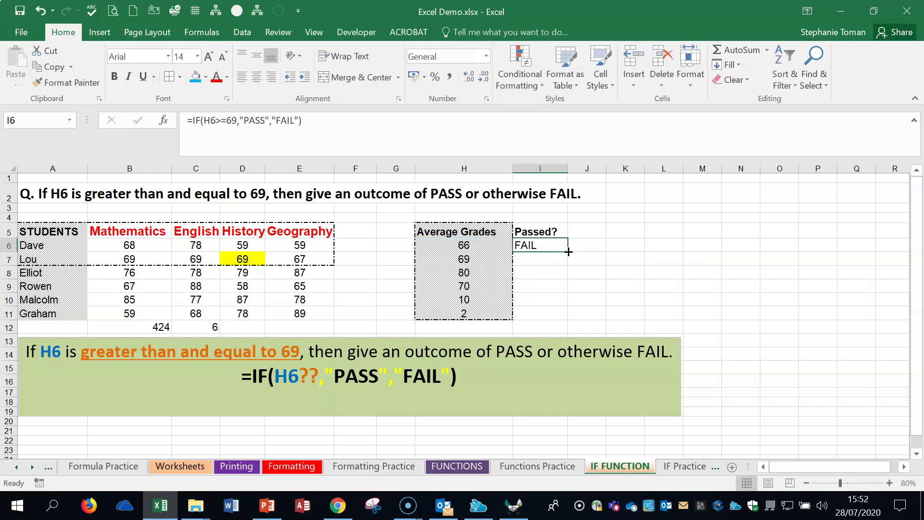
pyautogui.click(568, 251)
pyautogui.moveTo(567, 250); pyautogui.dragTo(573, 313)
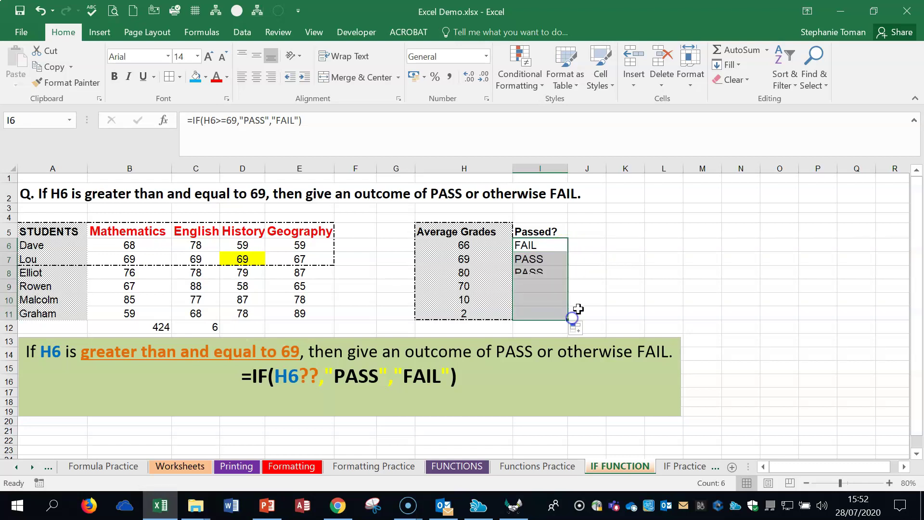
pyautogui.moveTo(555, 259); pyautogui.dragTo(557, 308)
pyautogui.press('Delete')
# Auto-fill the IF formula from I6 down the Passed? column to the last student in row 11.
pyautogui.click(555, 258)
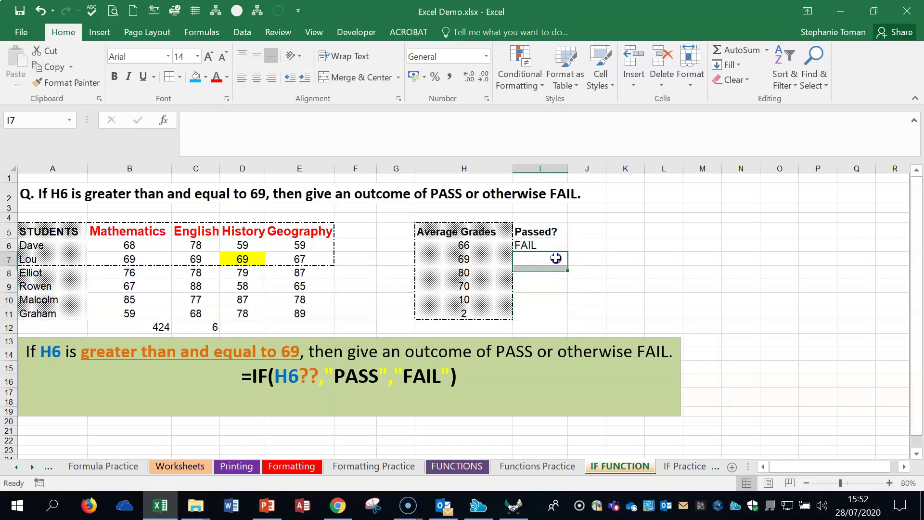
pyautogui.click(553, 246)
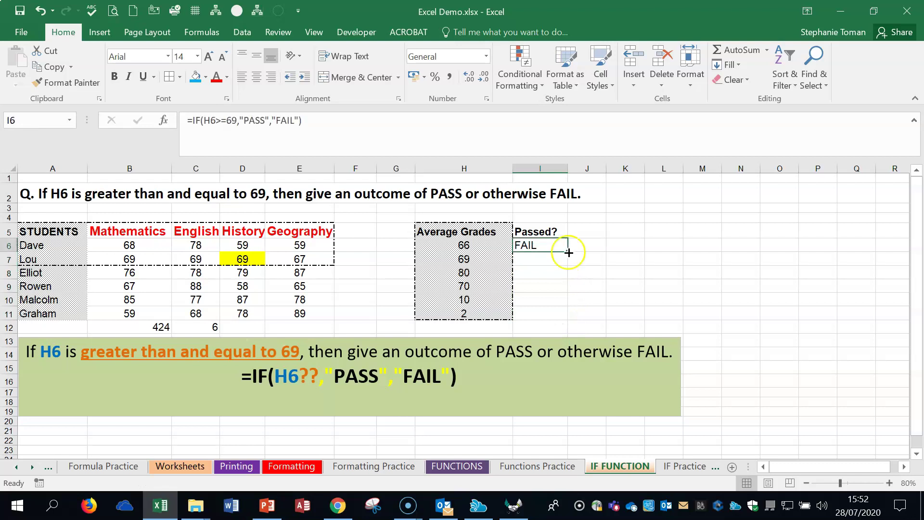
pyautogui.doubleClick(569, 252)
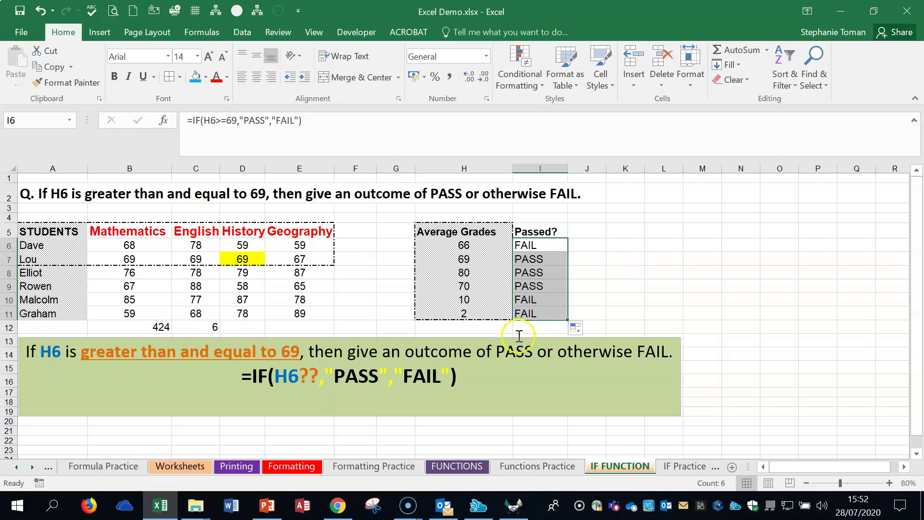
# Set the second student's average grade in H7 to 12 to test the IF formula.
pyautogui.click(474, 260)
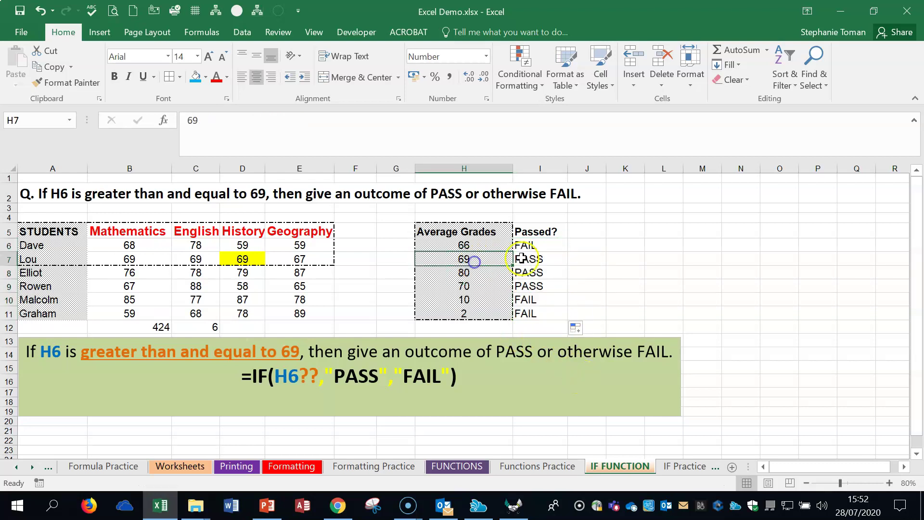
pyautogui.press('End')
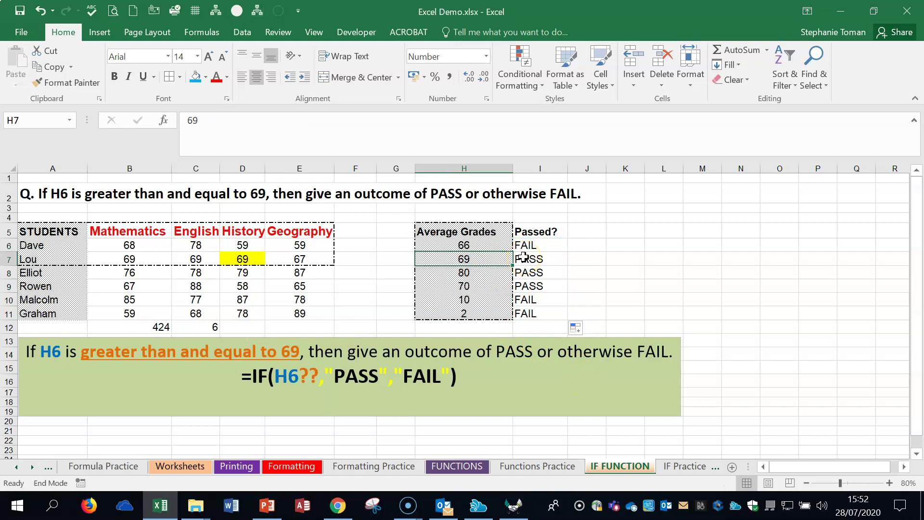
pyautogui.press('Down')
pyautogui.click(484, 259)
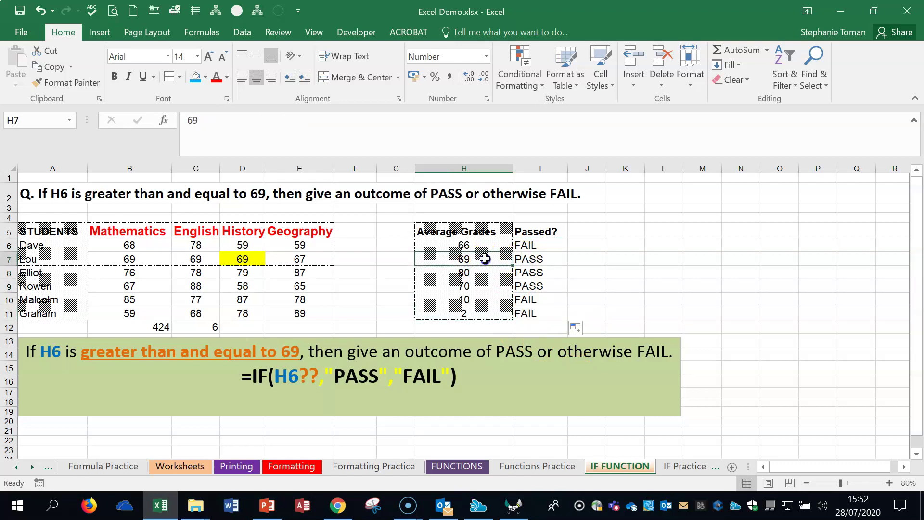
pyautogui.write('12')
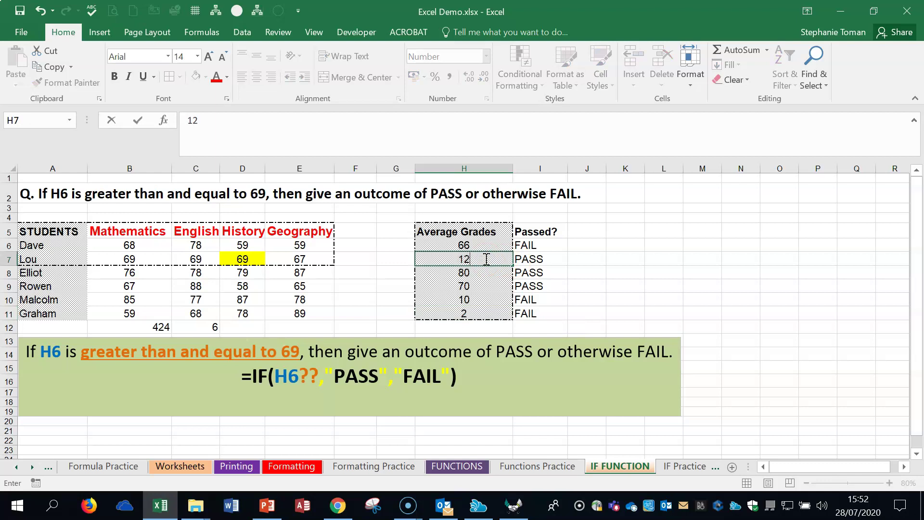
pyautogui.press('Return')
# Set the fifth student's average grade in H10 to 89 to test the IF formula.
pyautogui.press('Down')
pyautogui.press('Down')
pyautogui.write('89')
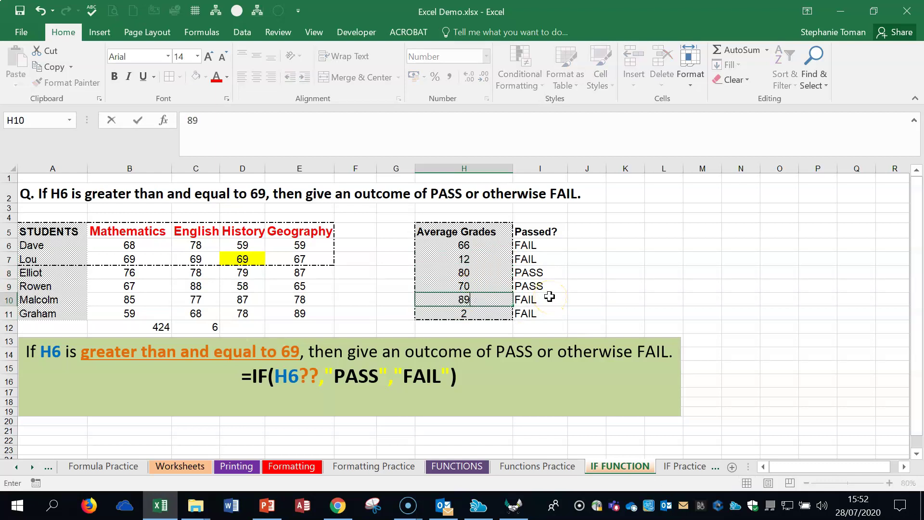
pyautogui.press('Return')
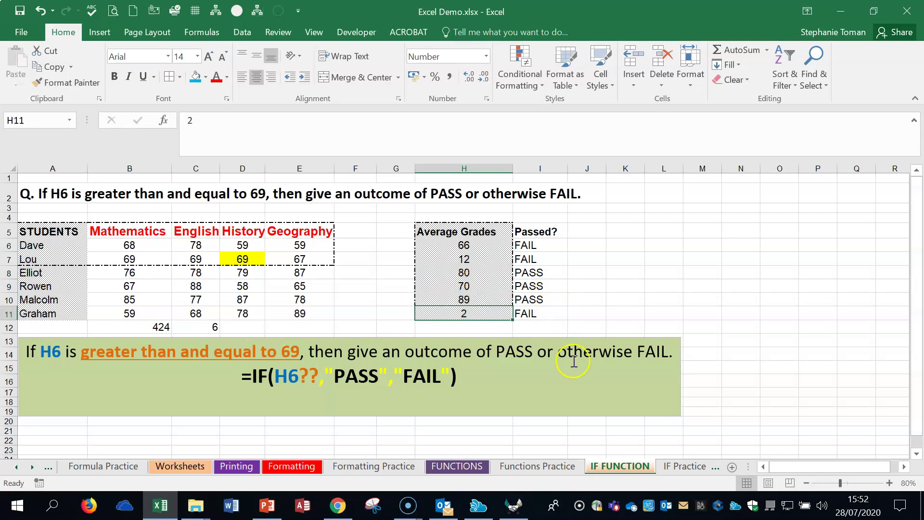
# Open the IF Practice worksheet and set its zoom to 80%, with the employee table in view from cell A1.
pyautogui.click(688, 467)
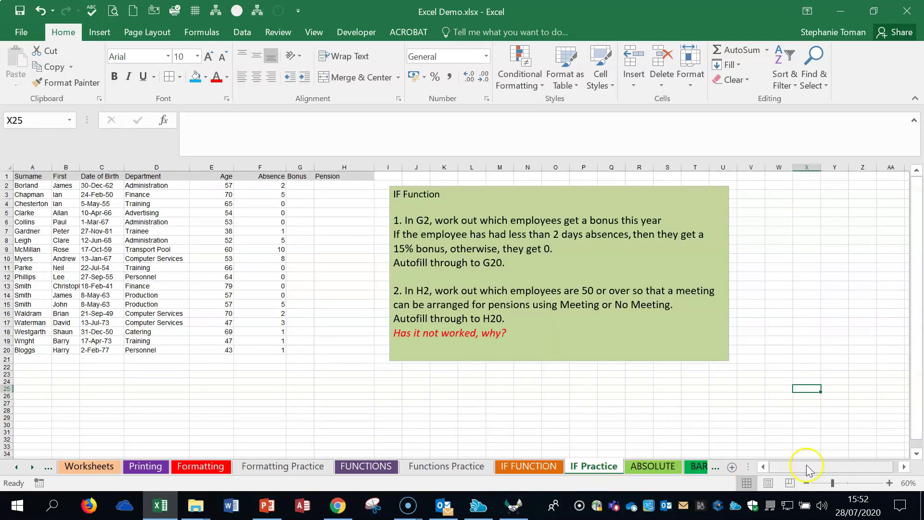
pyautogui.click(888, 482)
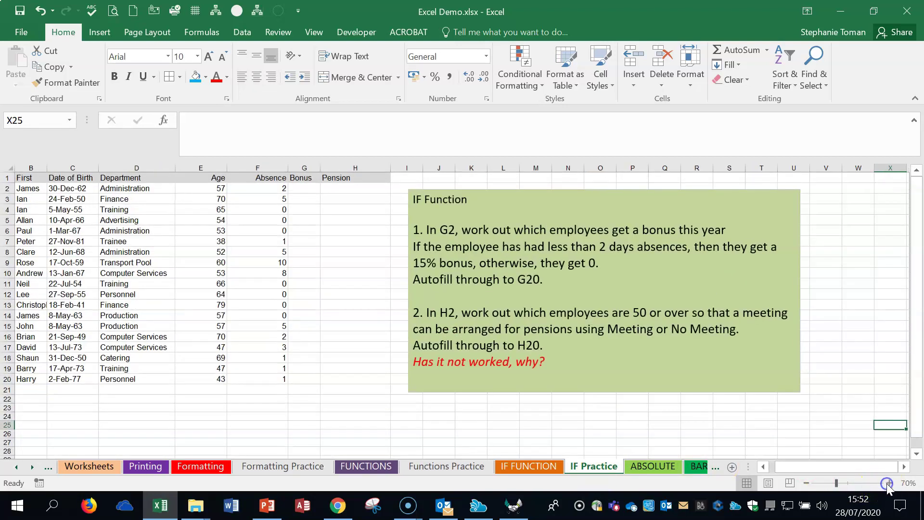
pyautogui.click(889, 483)
pyautogui.moveTo(818, 466); pyautogui.dragTo(775, 467)
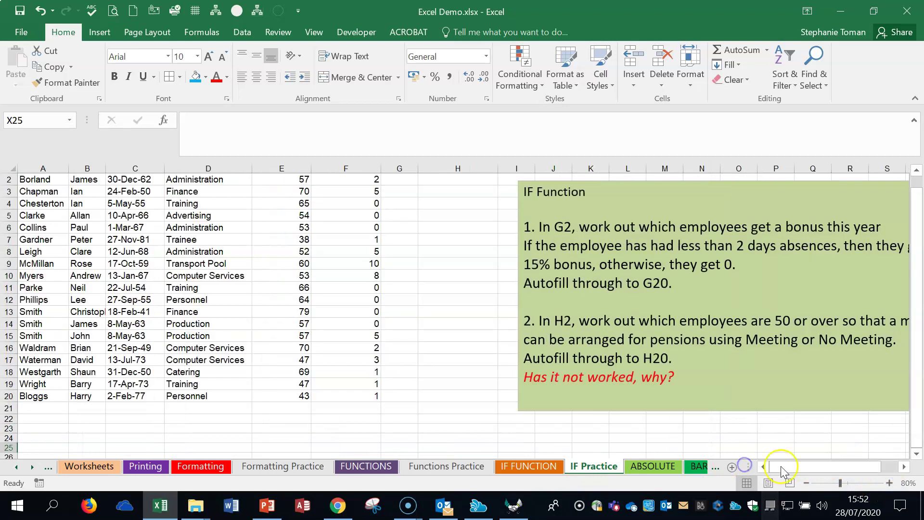
pyautogui.scroll(1, 363, 220)
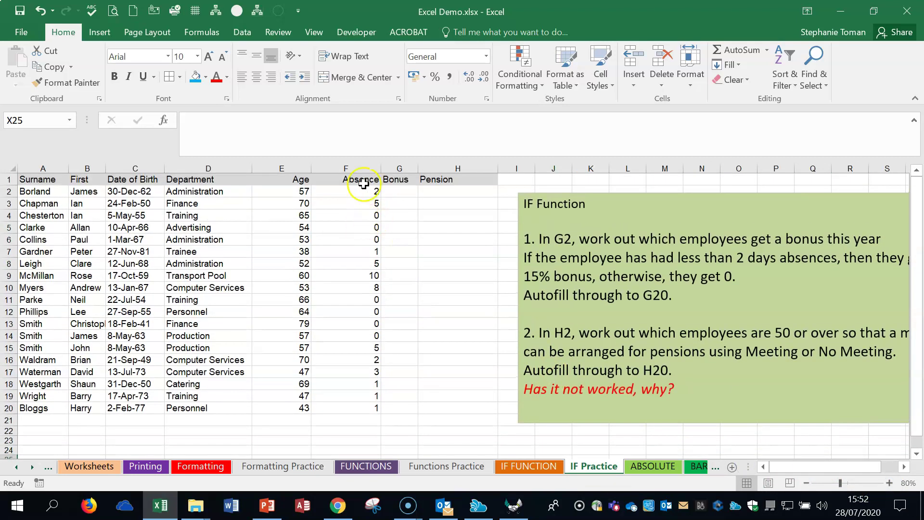
# Start an IF function in G2 using the Function Arguments dialog, with F2<2 as the logical test.
pyautogui.click(395, 192)
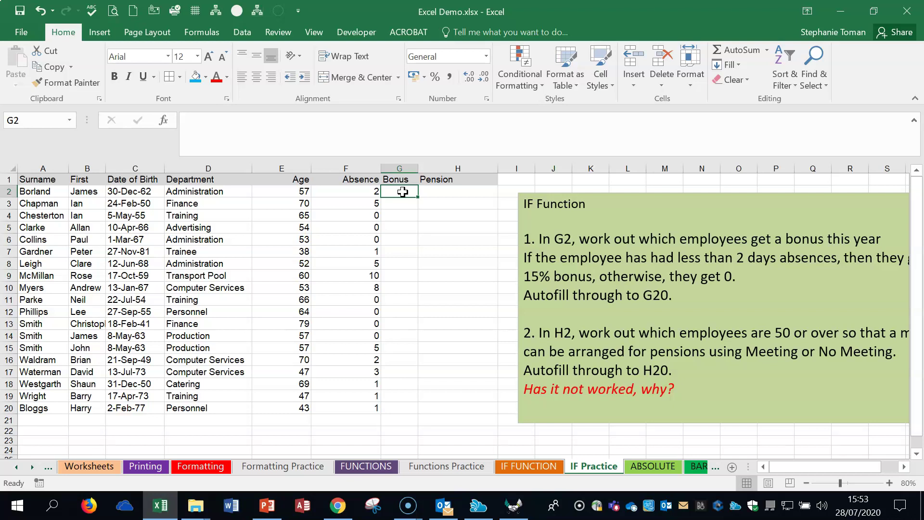
pyautogui.write('=if')
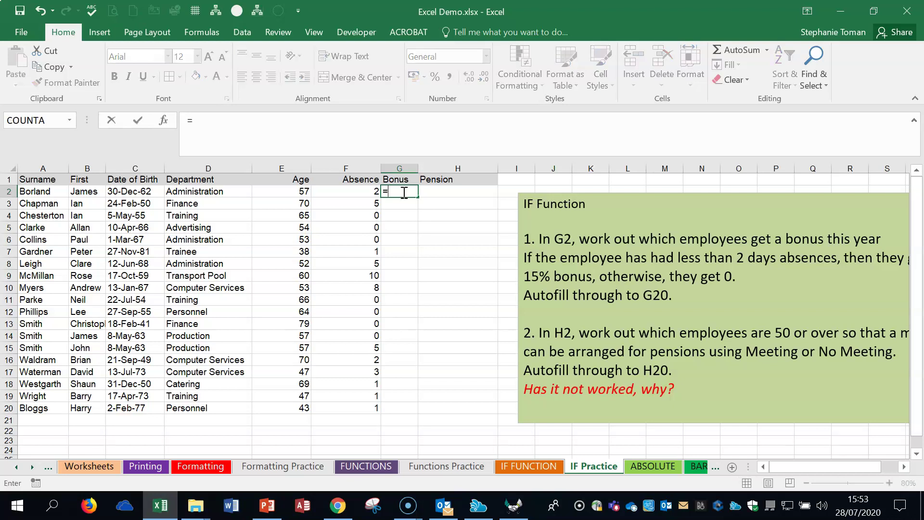
pyautogui.doubleClick(415, 206)
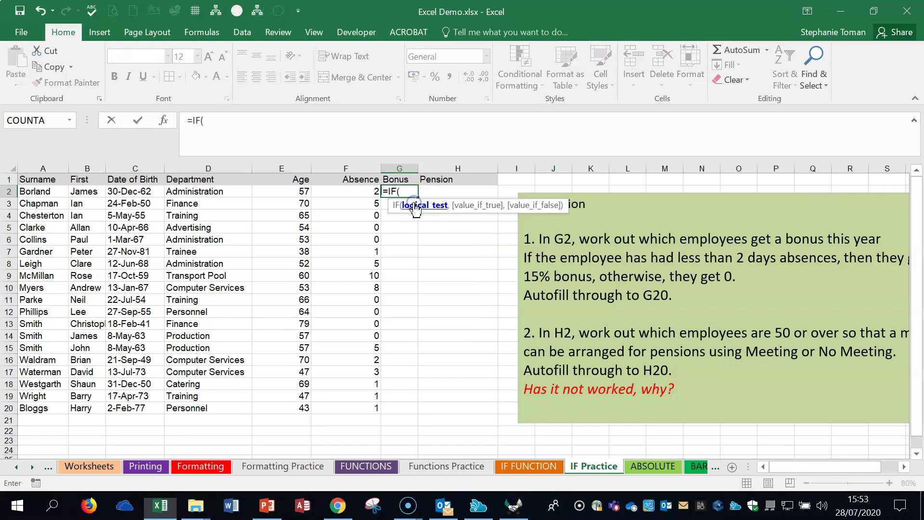
pyautogui.click(163, 122)
pyautogui.moveTo(592, 225); pyautogui.dragTo(439, 329)
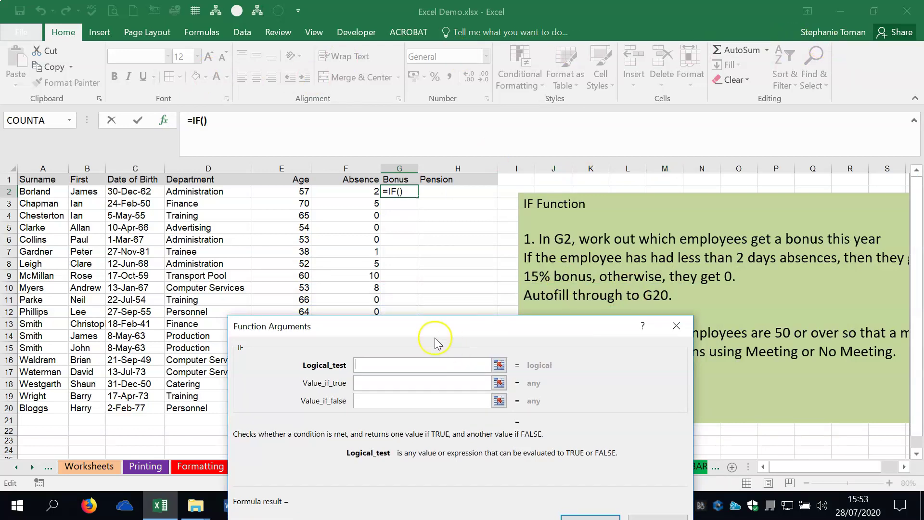
pyautogui.moveTo(451, 338); pyautogui.dragTo(411, 336)
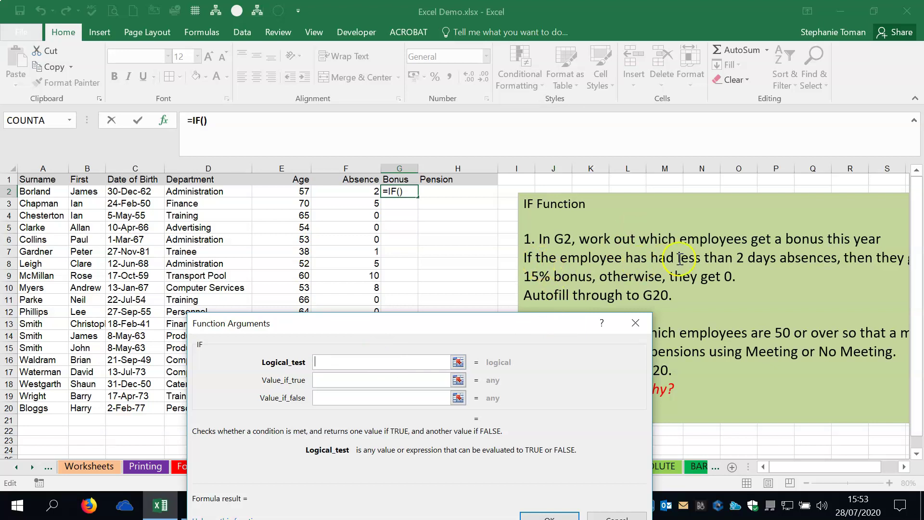
pyautogui.click(364, 191)
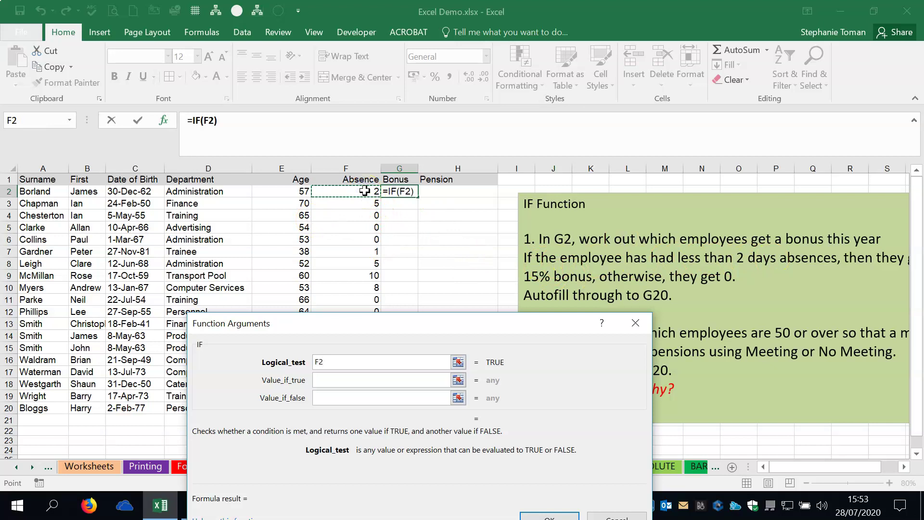
pyautogui.write('<2')
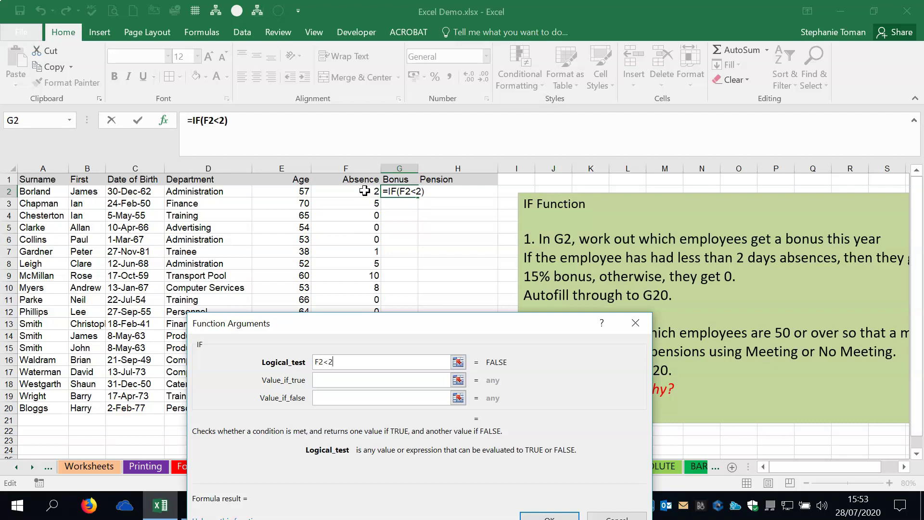
# Have the bonus formula return 15% when the test is true and 0% when false, and enter it in G2.
pyautogui.click(322, 379)
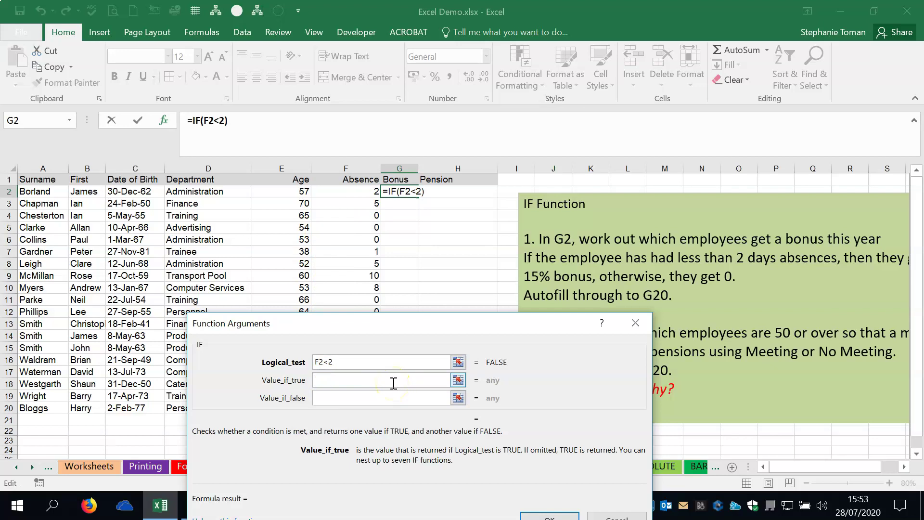
pyautogui.write('15')
pyautogui.click(328, 398)
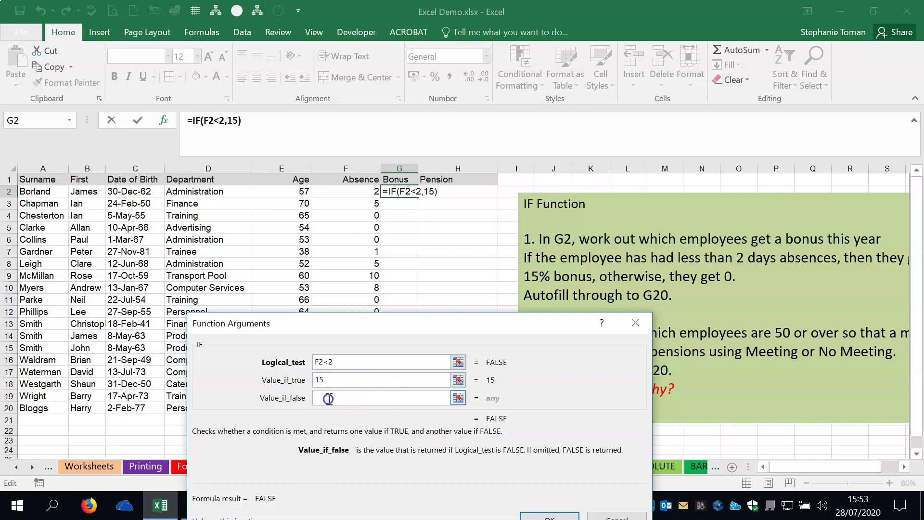
pyautogui.write('0')
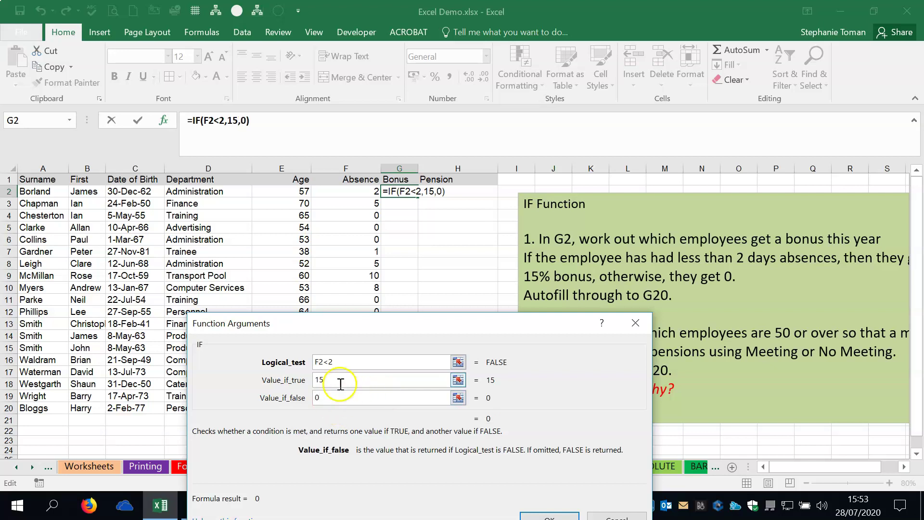
pyautogui.click(339, 379)
pyautogui.write('%')
pyautogui.click(337, 397)
pyautogui.write('%')
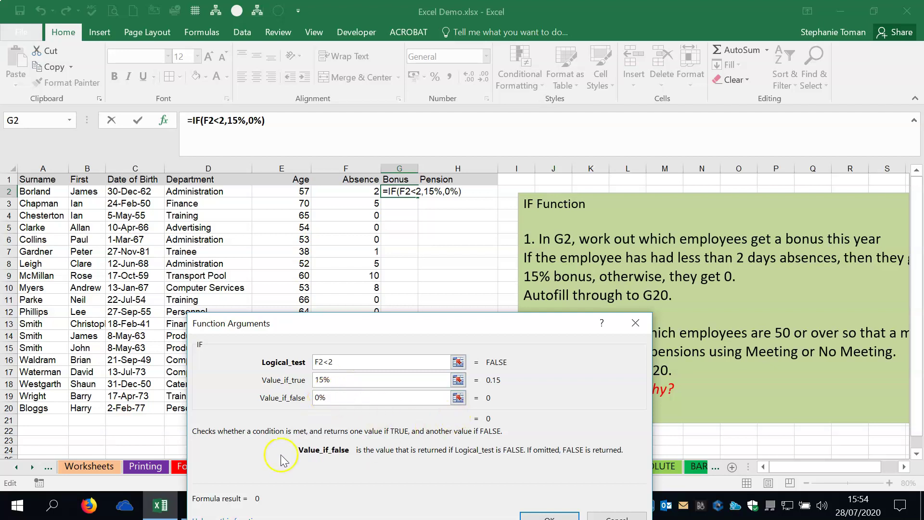
pyautogui.moveTo(436, 323); pyautogui.dragTo(606, 254)
pyautogui.click(720, 451)
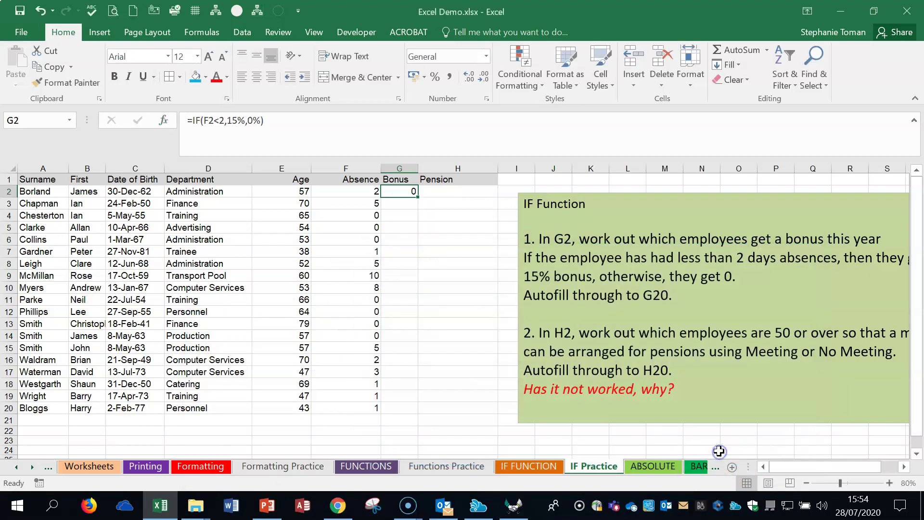
# Autofill the bonus formula from G2 down to G20 and format the range as percentages.
pyautogui.doubleClick(417, 197)
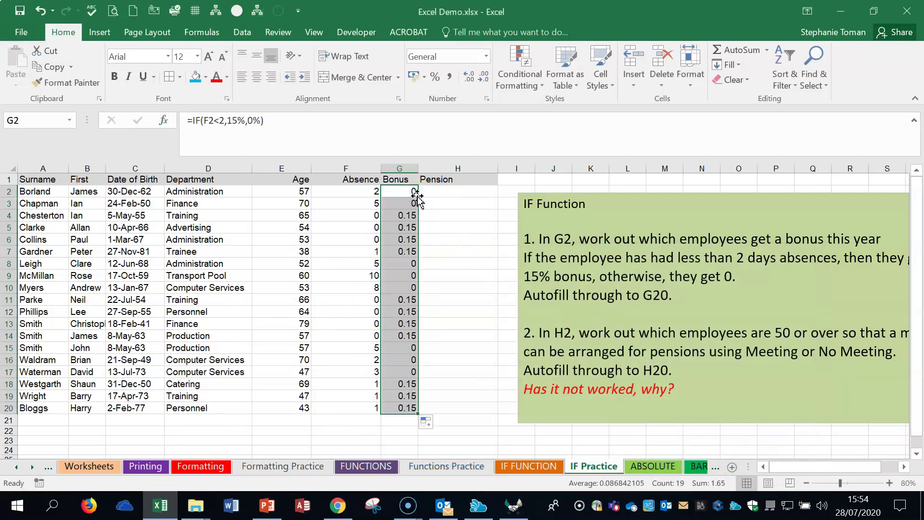
pyautogui.moveTo(407, 191); pyautogui.dragTo(401, 408)
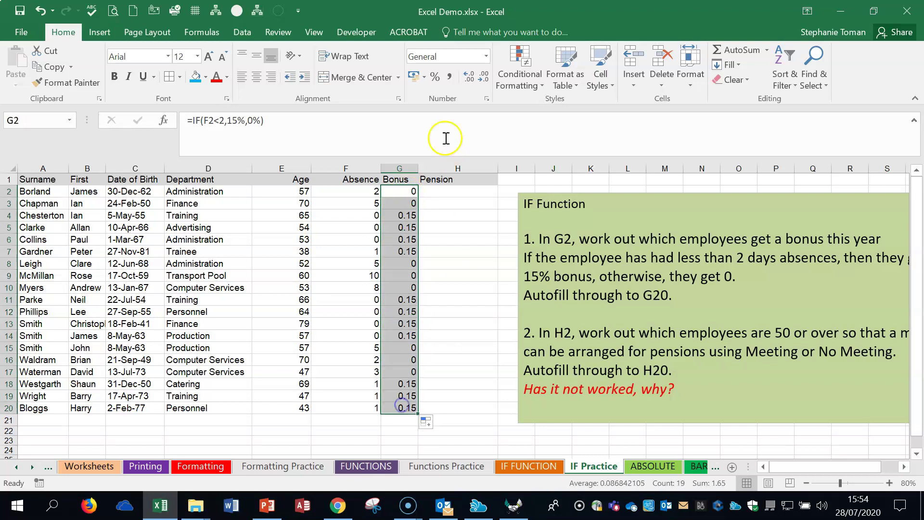
pyautogui.click(435, 77)
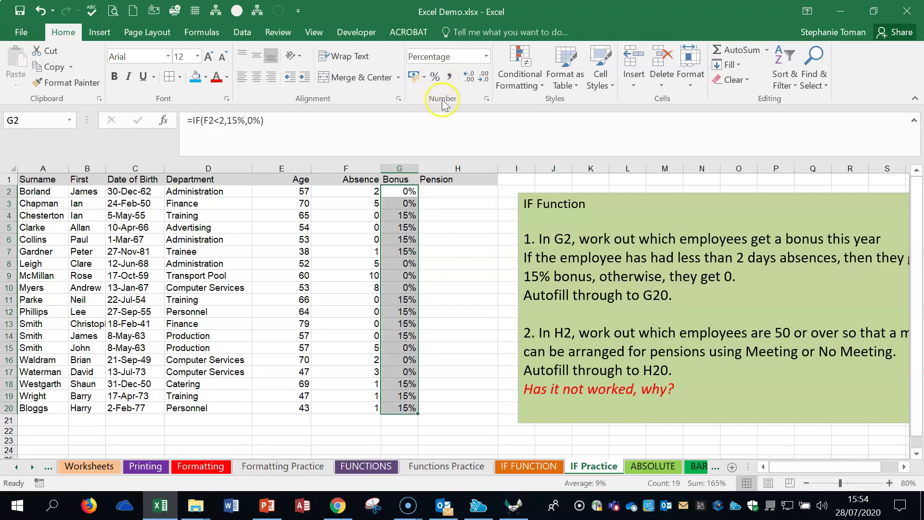
pyautogui.click(405, 192)
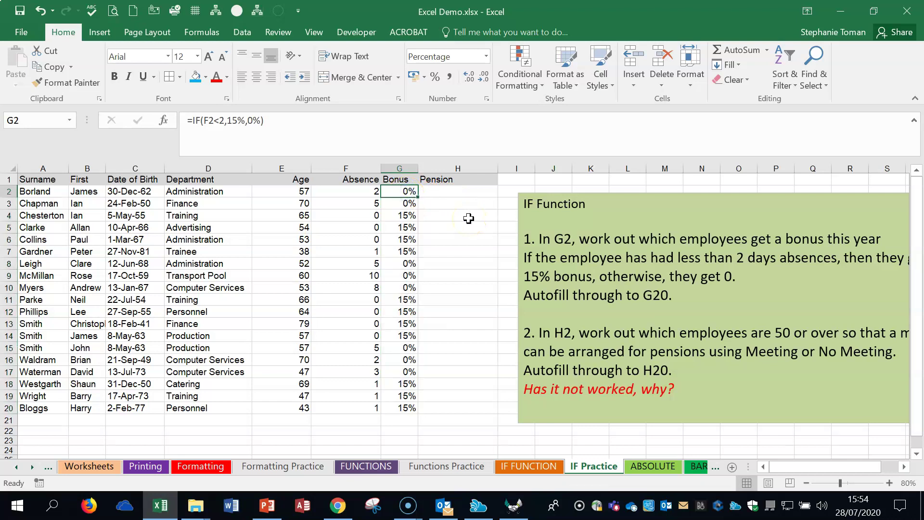
# Start an IF function in H2 using the Function Arguments dialog, with E2>=50 as the logical test.
pyautogui.click(474, 190)
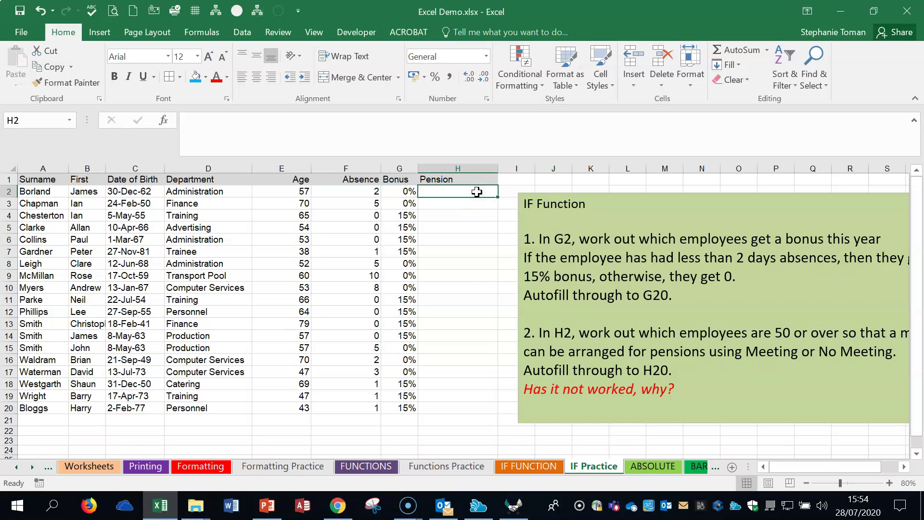
pyautogui.write('=if')
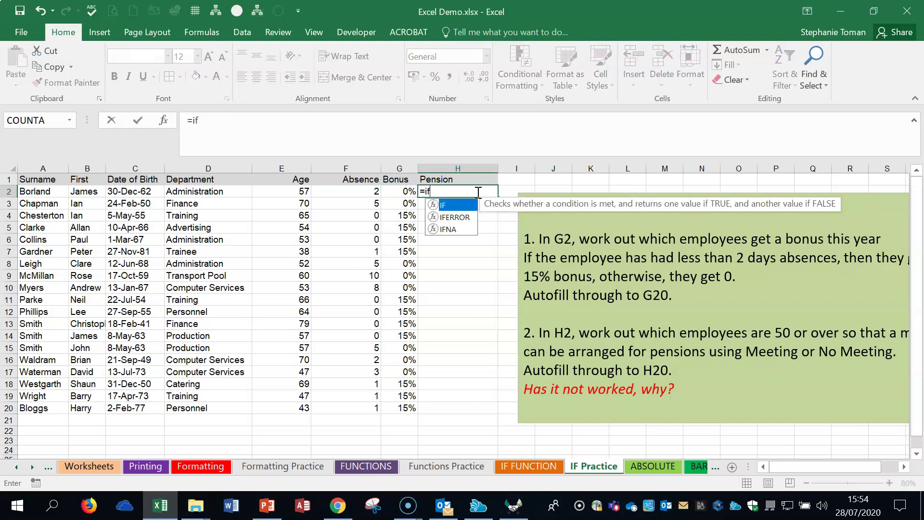
pyautogui.doubleClick(452, 205)
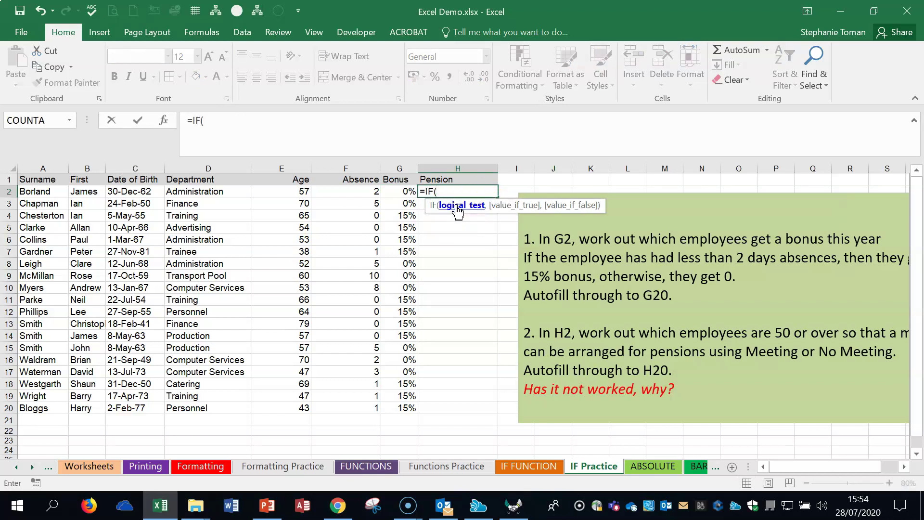
pyautogui.click(164, 120)
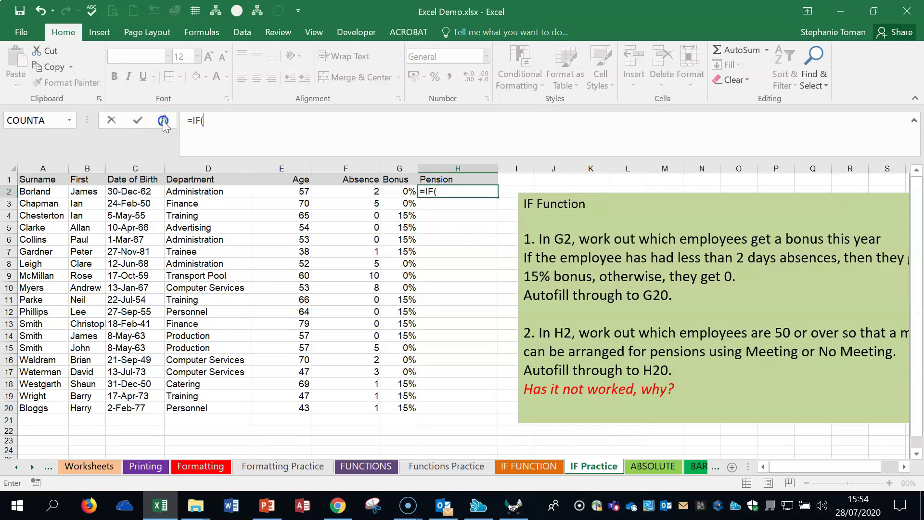
pyautogui.moveTo(572, 254); pyautogui.dragTo(730, 117)
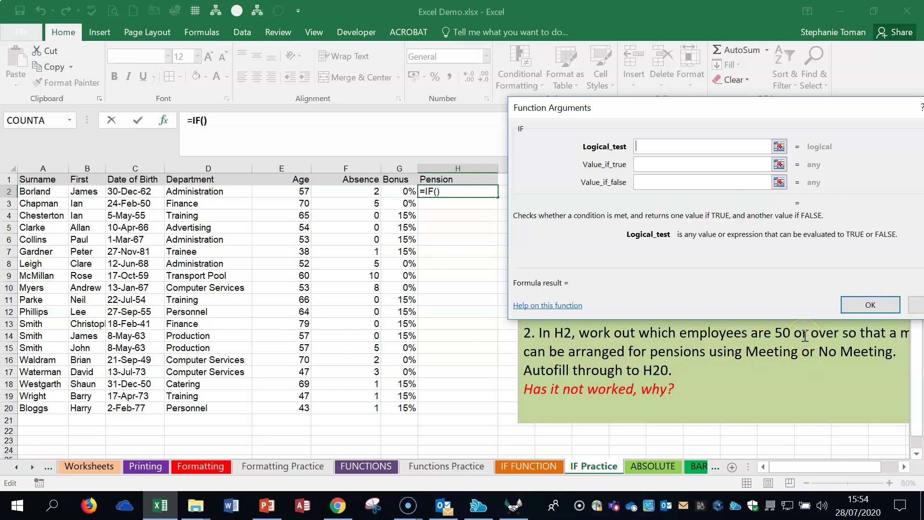
pyautogui.click(298, 189)
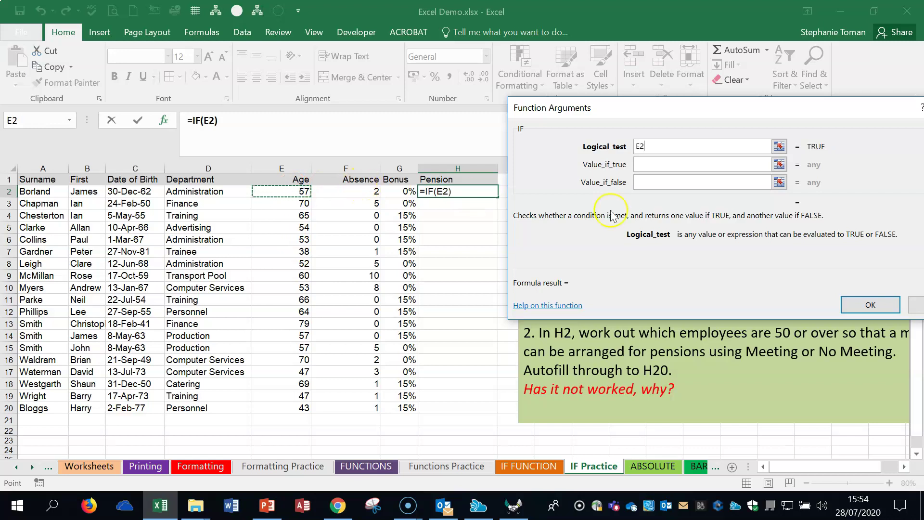
pyautogui.write('>=50')
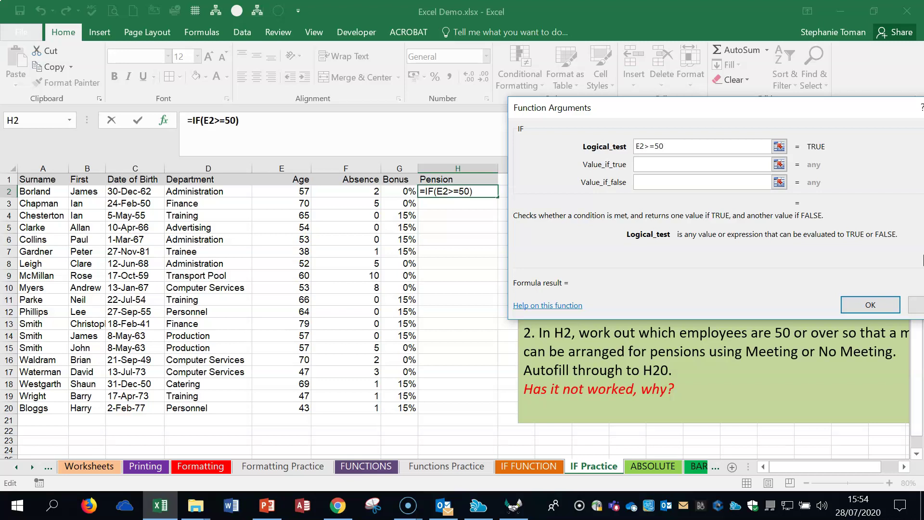
# Have the pension formula return Meeting when true and No Meeting when false, and enter it in H2.
pyautogui.click(645, 163)
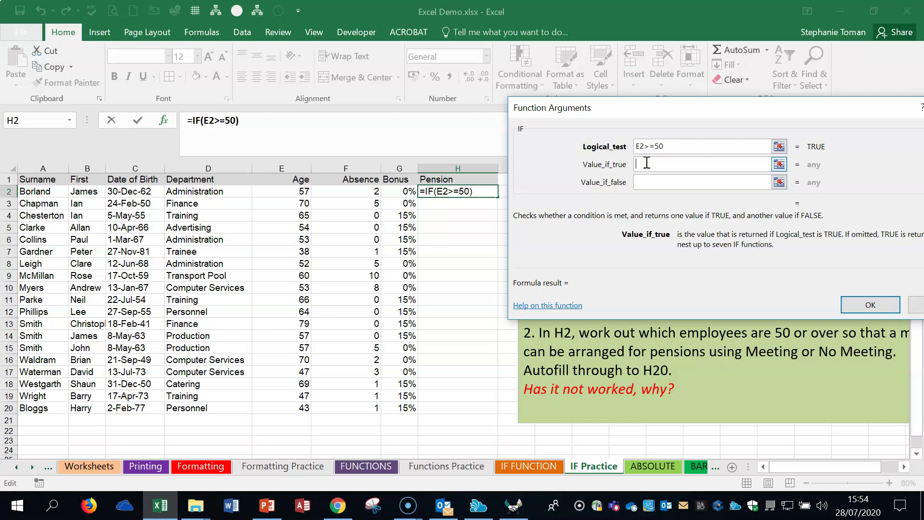
pyautogui.write('Meeting')
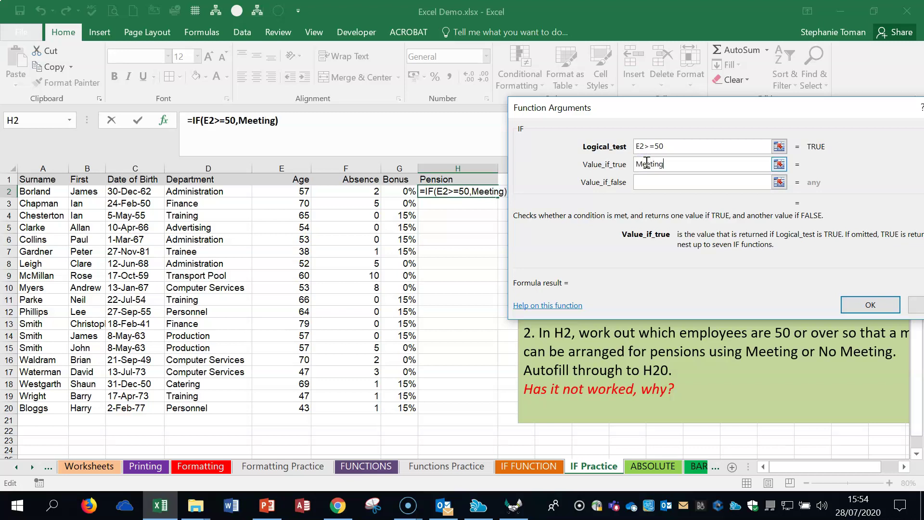
pyautogui.click(644, 179)
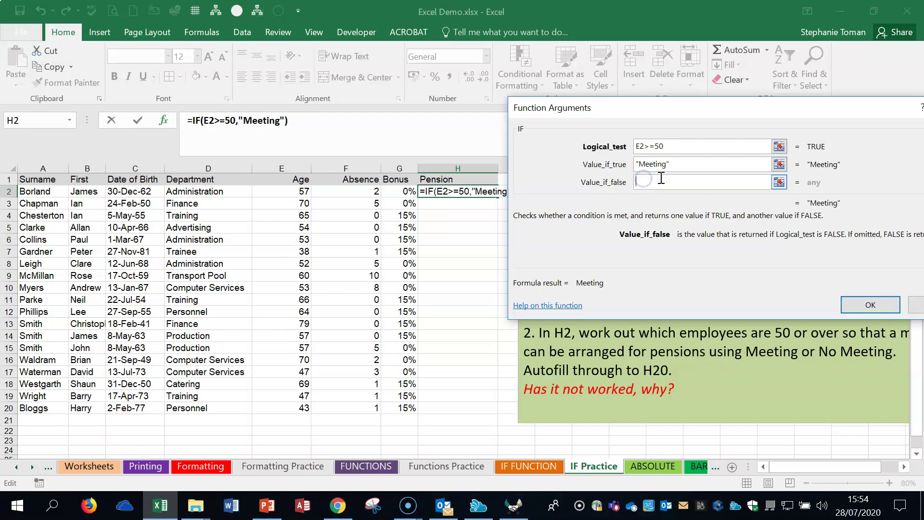
pyautogui.write('No Meeting')
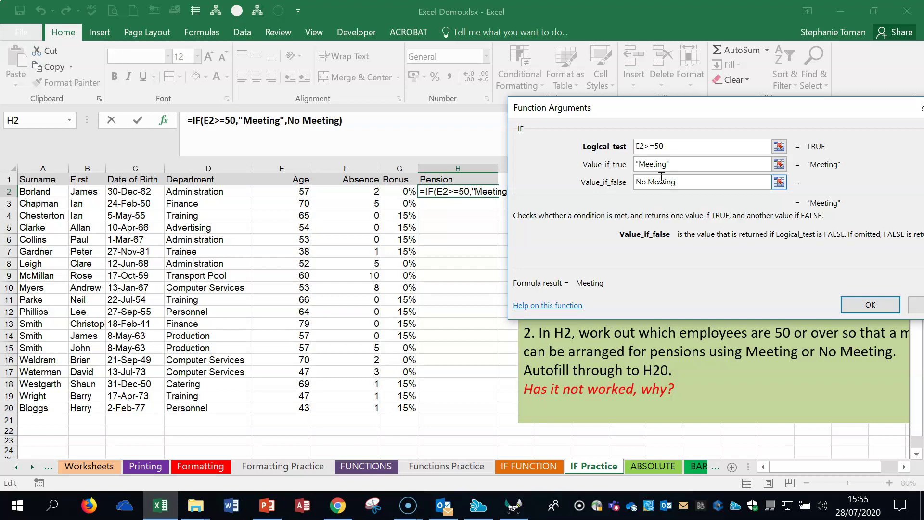
pyautogui.click(866, 304)
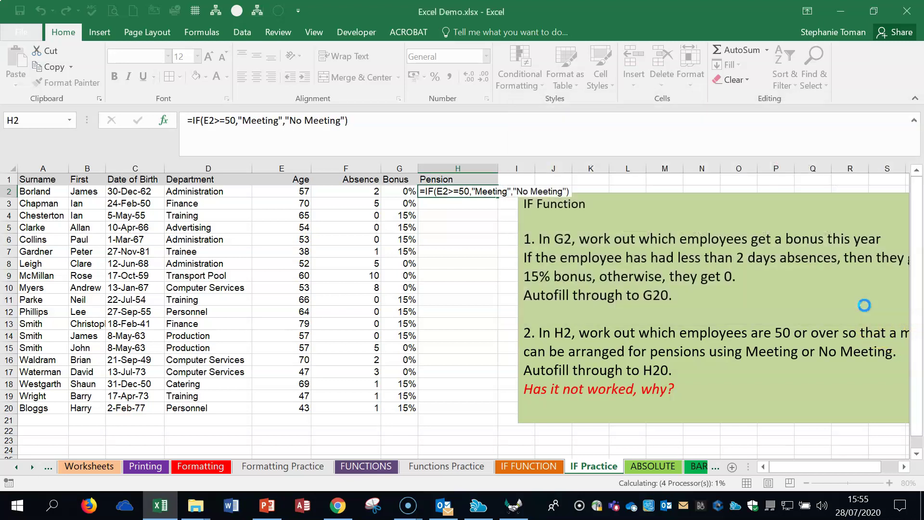
# Autofill the pension formula from H2 down to H20 and check the results in rows 7 and 17.
pyautogui.doubleClick(497, 198)
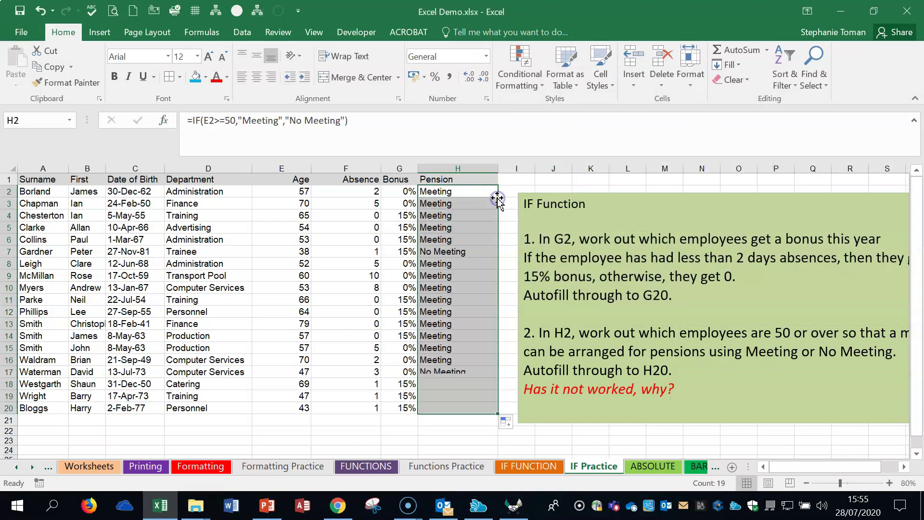
pyautogui.click(302, 251)
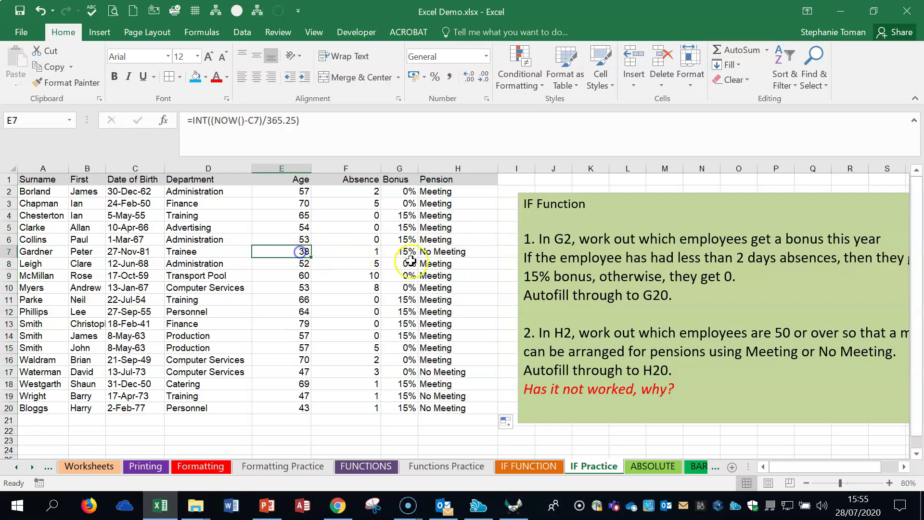
pyautogui.click(451, 251)
pyautogui.click(451, 372)
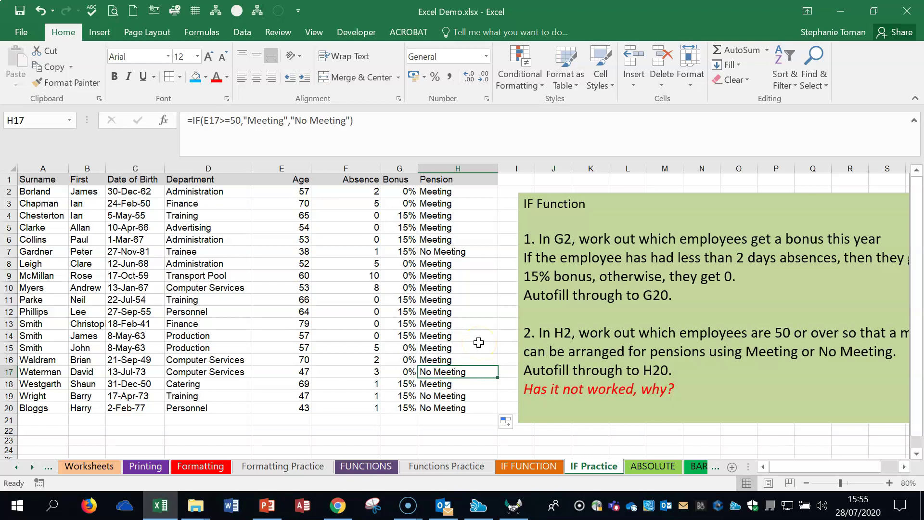
# Open the ABSOLUTE worksheet and zoom it to 90% with the item price table in view.
pyautogui.click(473, 191)
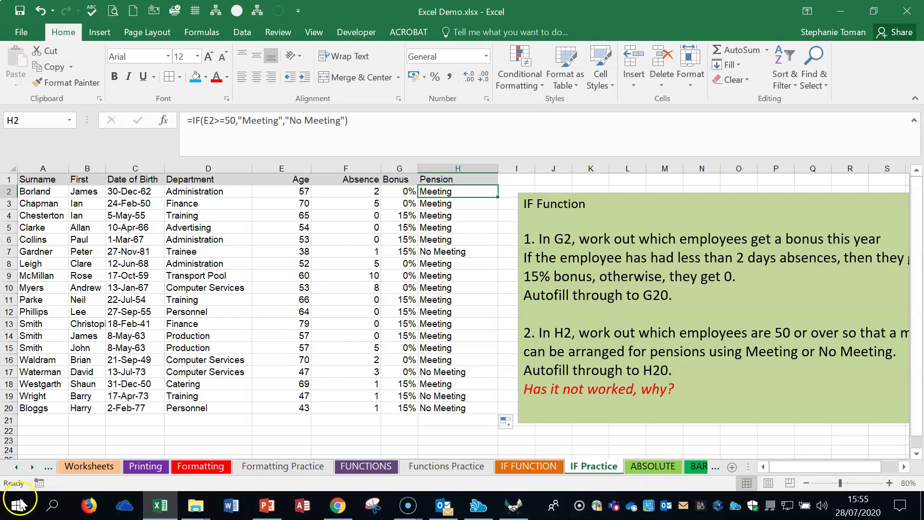
pyautogui.click(20, 499)
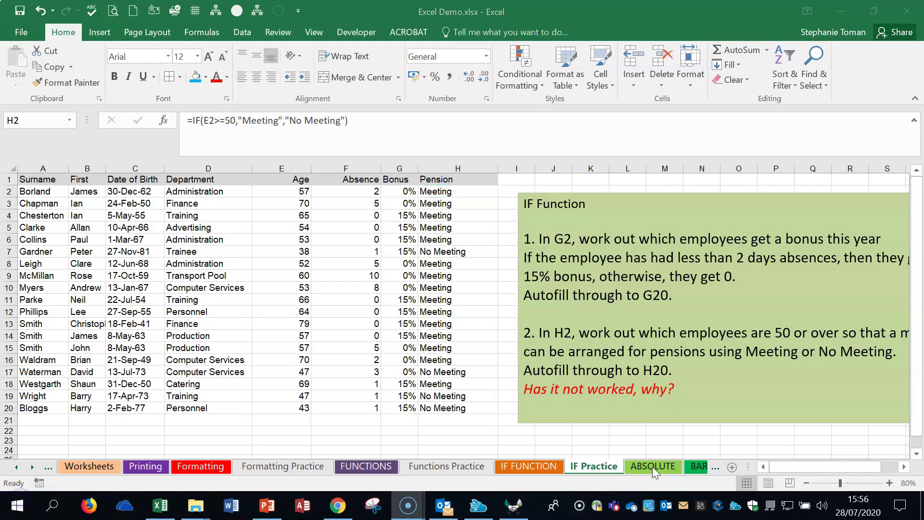
pyautogui.click(651, 466)
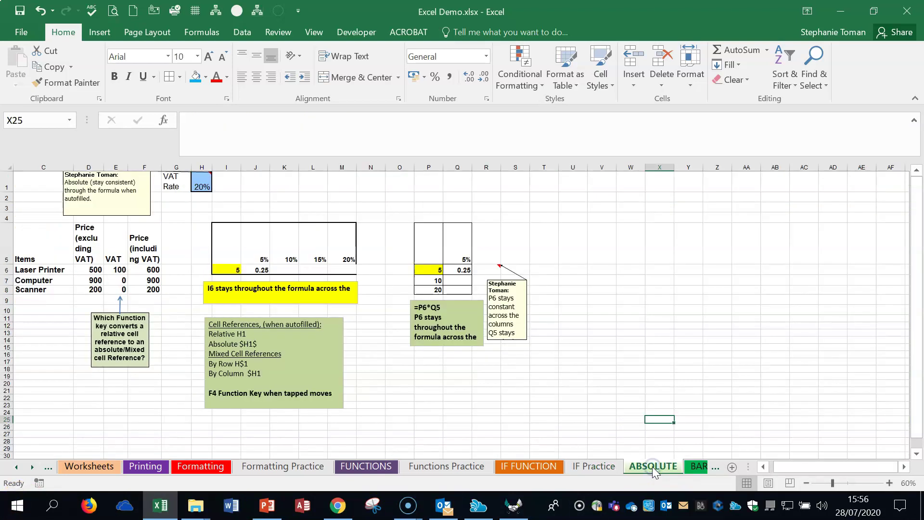
pyautogui.click(888, 483)
pyautogui.click(887, 482)
pyautogui.click(887, 482)
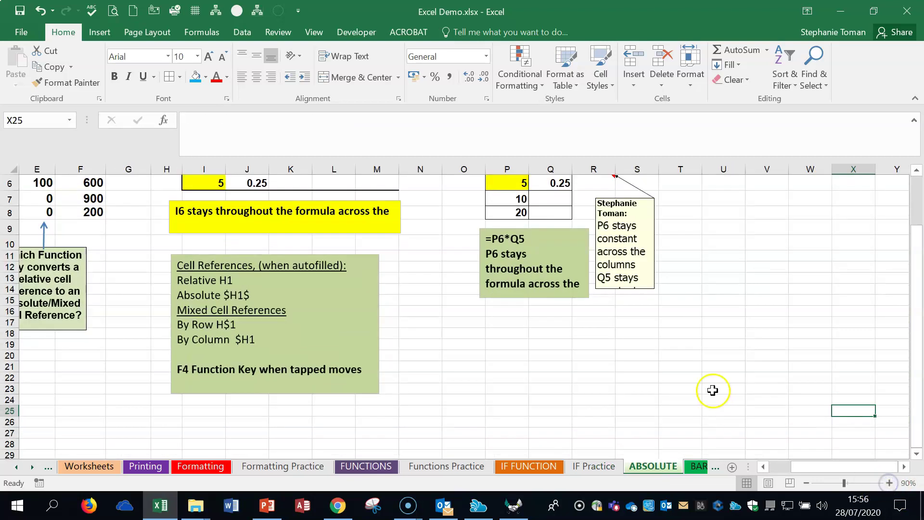
pyautogui.scroll(2, 711, 388)
pyautogui.click(762, 468)
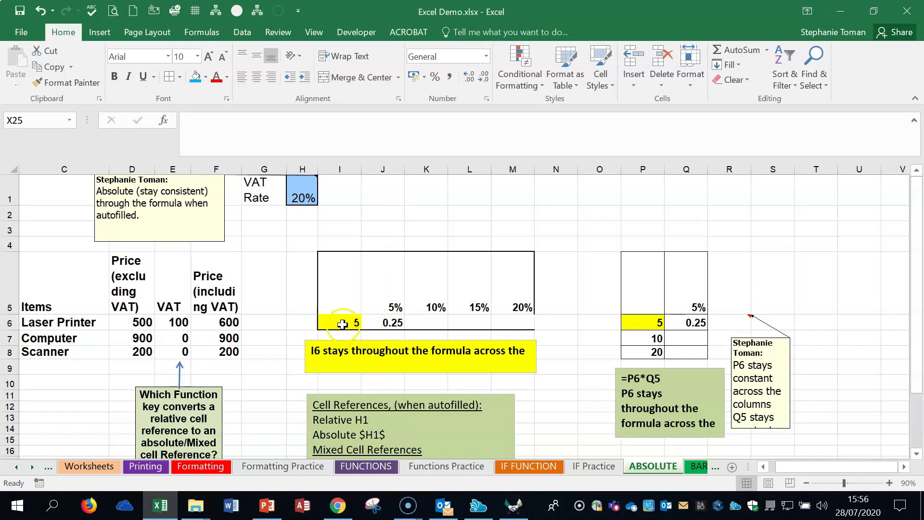
# Examine the price including VAT formulas in F6 and F7, temporarily displaying all formulas to compare their cell references.
pyautogui.click(143, 323)
pyautogui.click(222, 323)
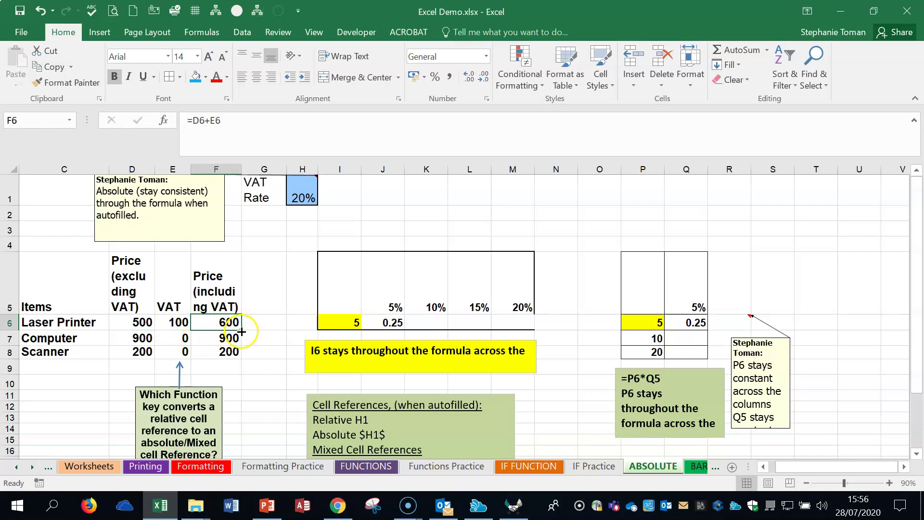
pyautogui.click(231, 337)
pyautogui.click(231, 324)
pyautogui.click(233, 336)
pyautogui.click(233, 323)
pyautogui.hotkey('ctrl', '`')
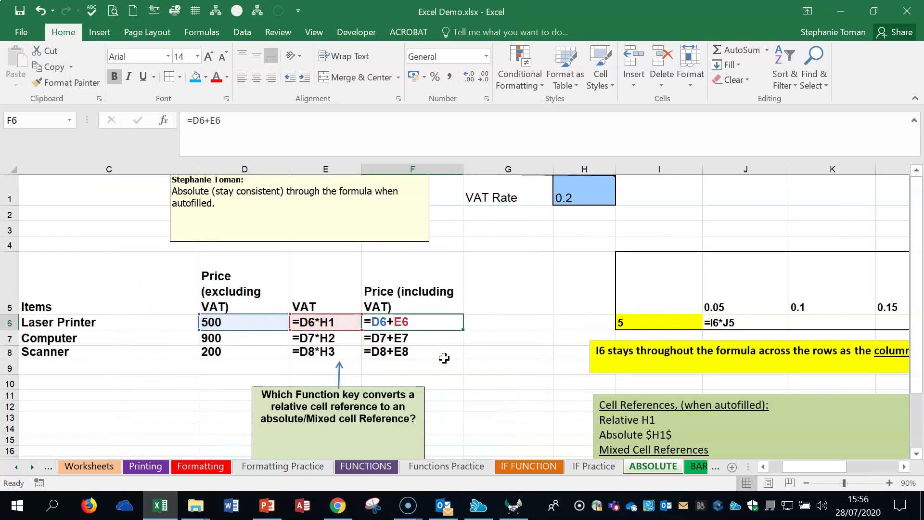
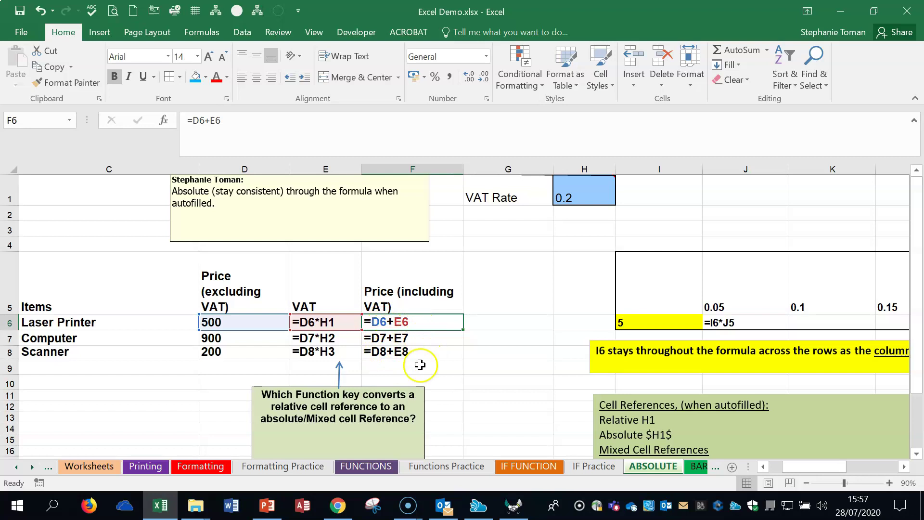
pyautogui.click(513, 382)
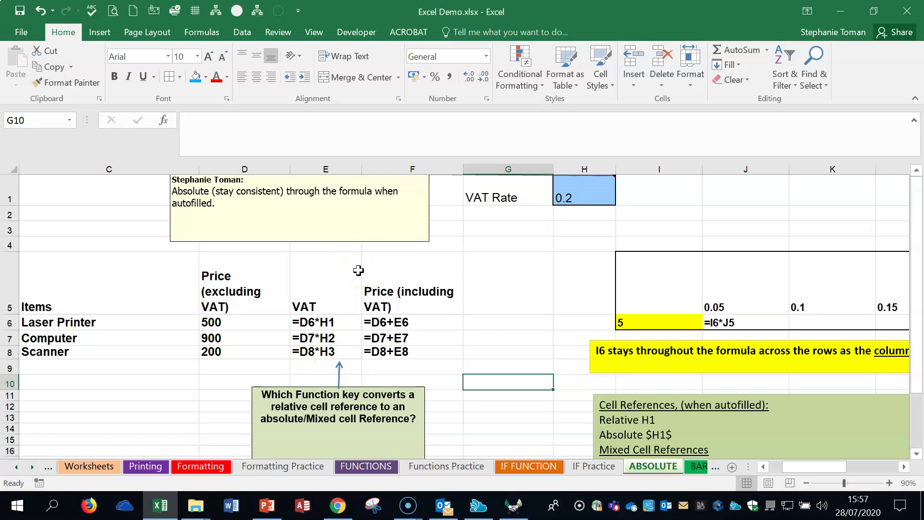
pyautogui.hotkey('ctrl', '`')
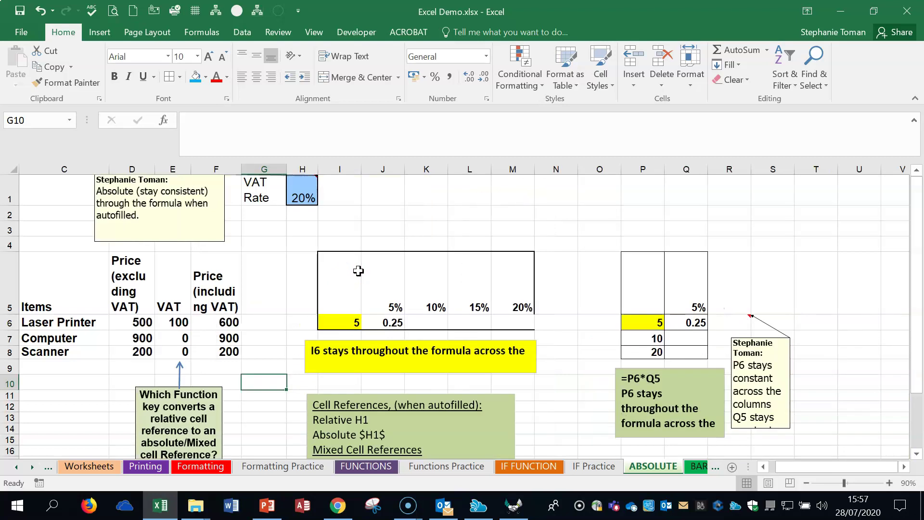
# Make the VAT rate reference absolute in the Laser Printer VAT formula, so that E6 contains =D6*$H$1.
pyautogui.click(177, 326)
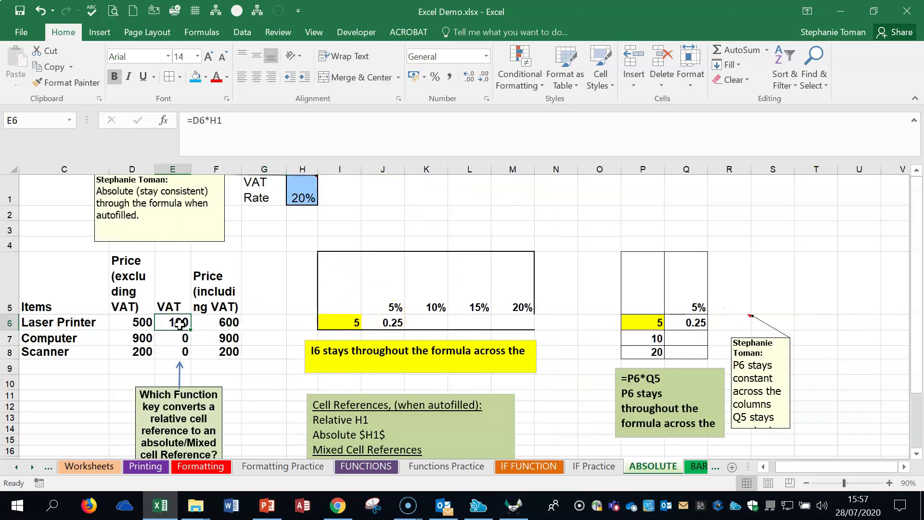
pyautogui.doubleClick(179, 326)
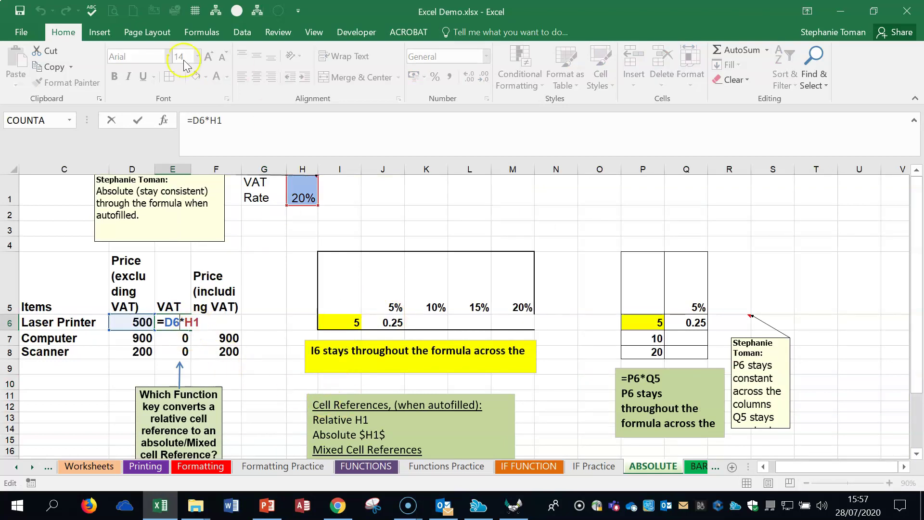
pyautogui.click(221, 121)
pyautogui.doubleClick(221, 121)
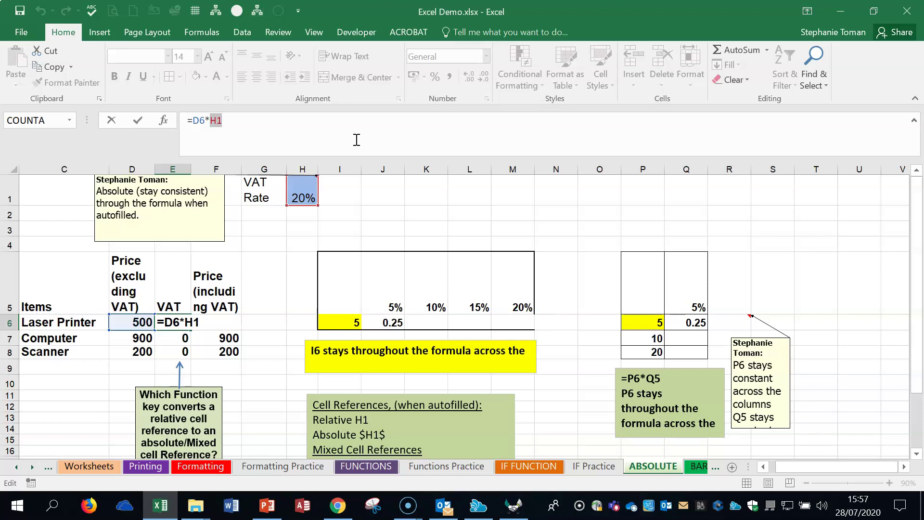
pyautogui.press('F4')
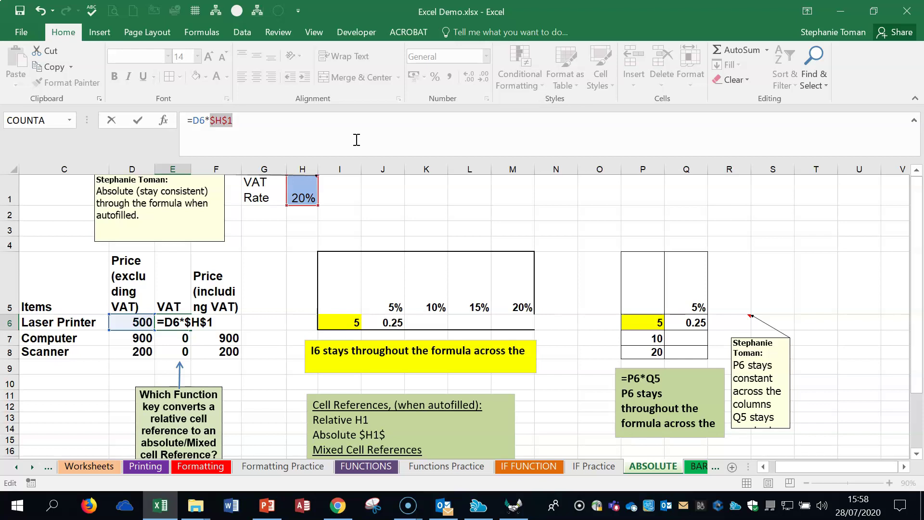
pyautogui.press('F4')
pyautogui.press('F4')
pyautogui.press('F4')
pyautogui.press('F4')
pyautogui.click(136, 124)
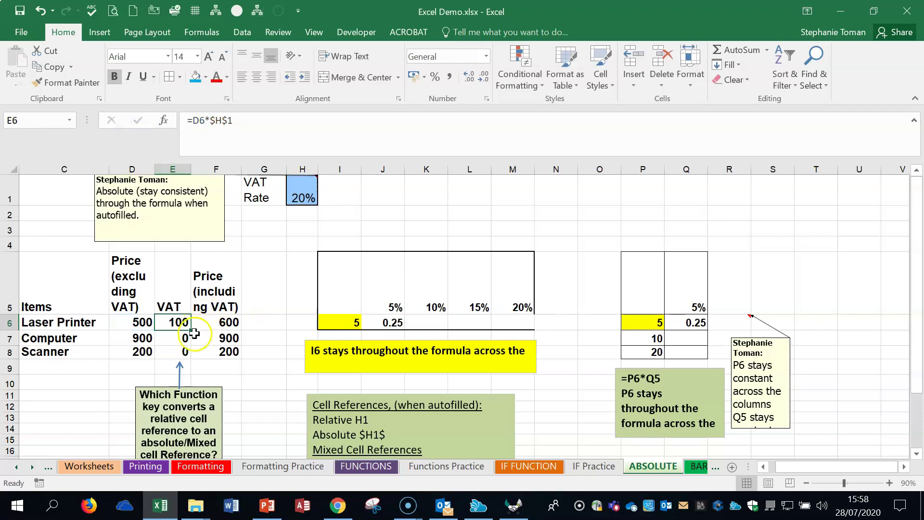
# Autofill the VAT formula from E6 down to E8 and display the worksheet's formulas.
pyautogui.moveTo(191, 330); pyautogui.dragTo(191, 355)
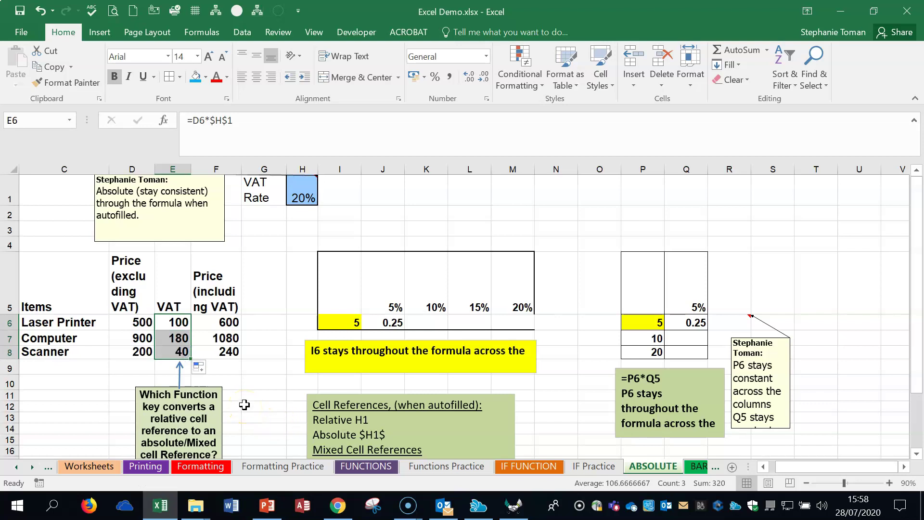
pyautogui.hotkey('ctrl', '`')
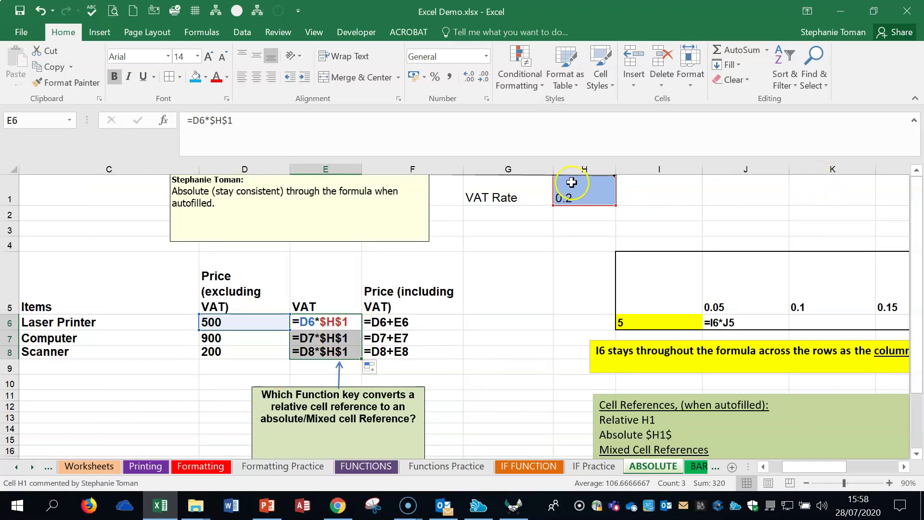
# Change E6 back to the relative formula =D6*H1, autofill it down to E8 and check which cells each row references.
pyautogui.click(333, 321)
pyautogui.click(226, 121)
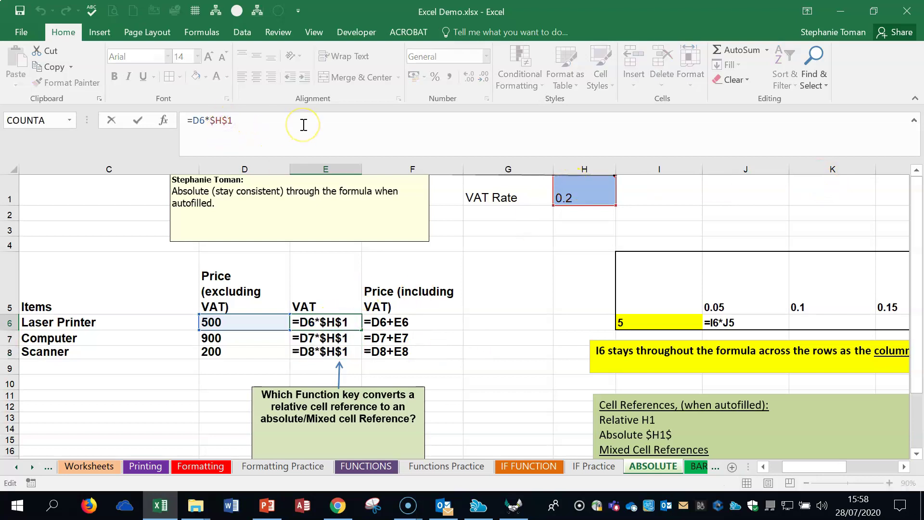
pyautogui.press('F4')
pyautogui.press('F4')
pyautogui.press('F4')
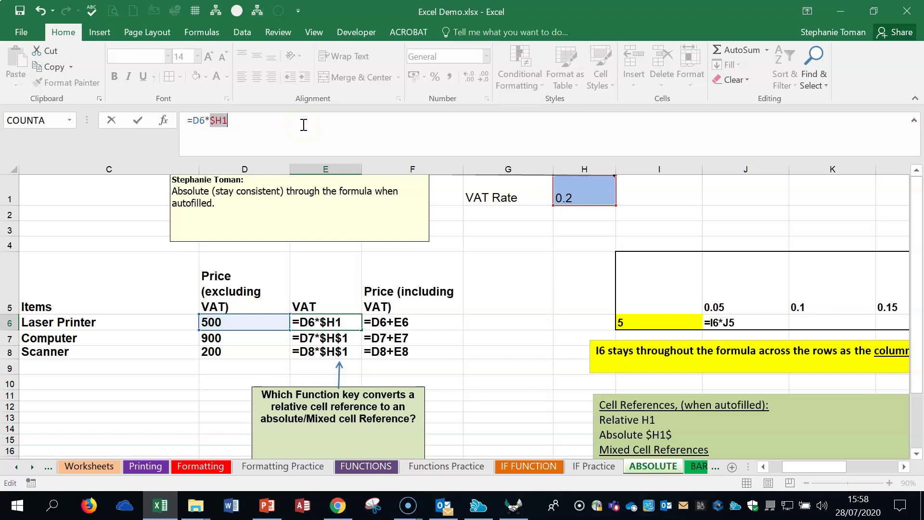
pyautogui.click(137, 120)
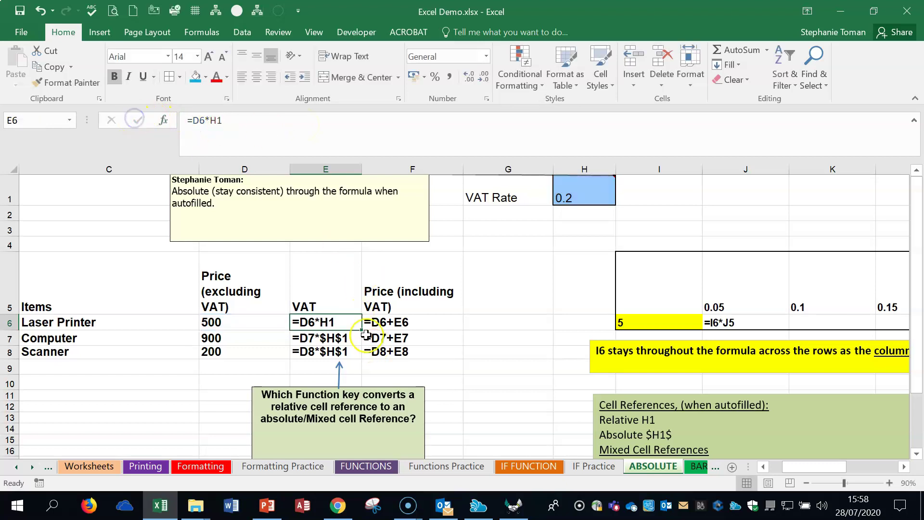
pyautogui.moveTo(361, 330); pyautogui.dragTo(357, 354)
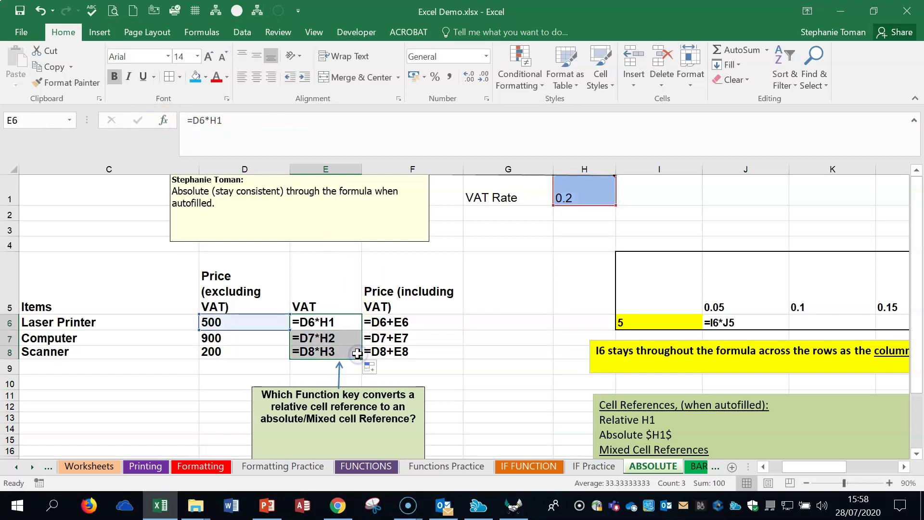
pyautogui.doubleClick(339, 351)
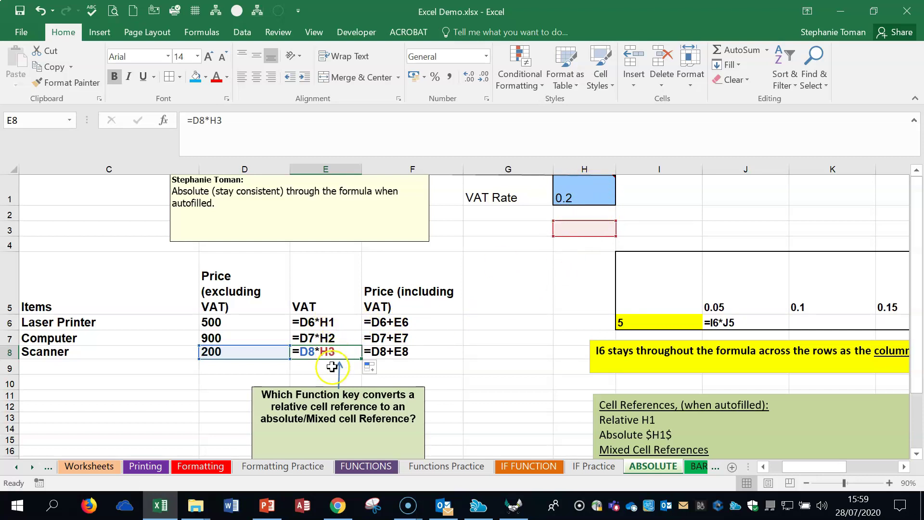
pyautogui.press('Up')
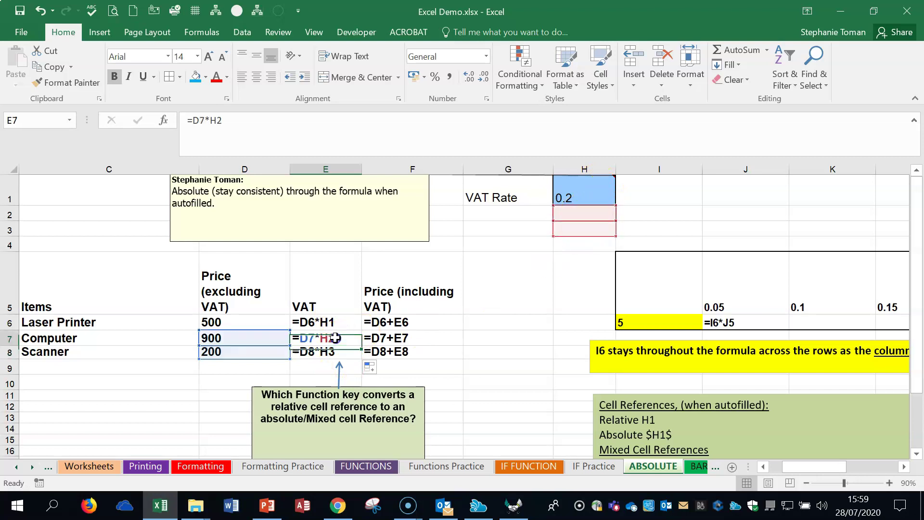
pyautogui.press('Up')
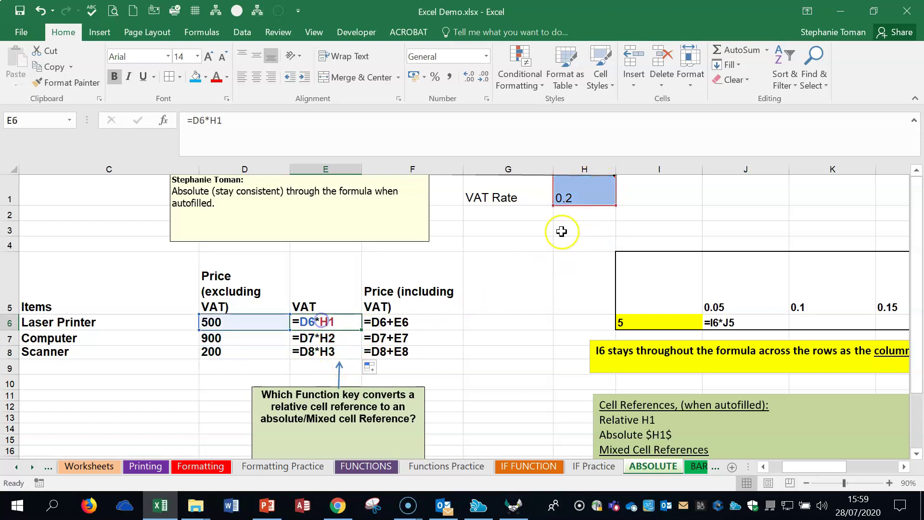
# Make the H1 reference in E6 absolute again as =D6*$H$1, autofill it down to E8 and check the references.
pyautogui.click(218, 120)
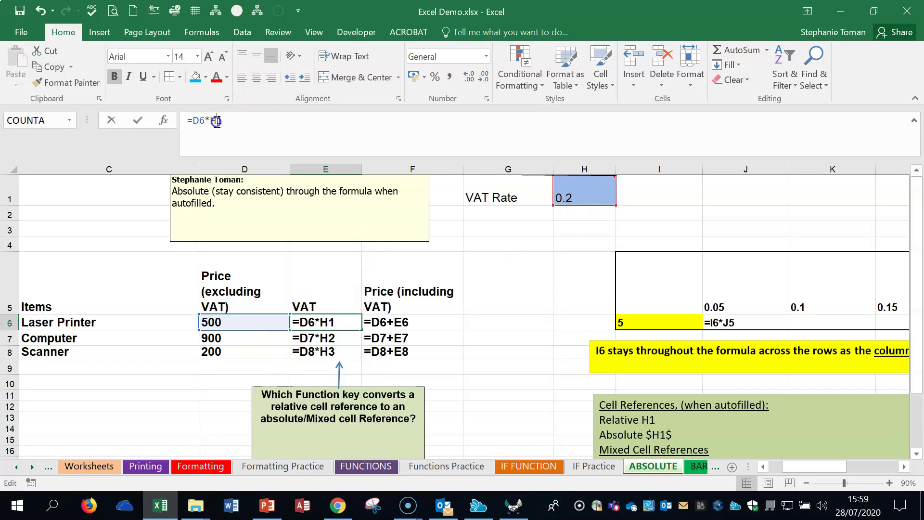
pyautogui.press('F4')
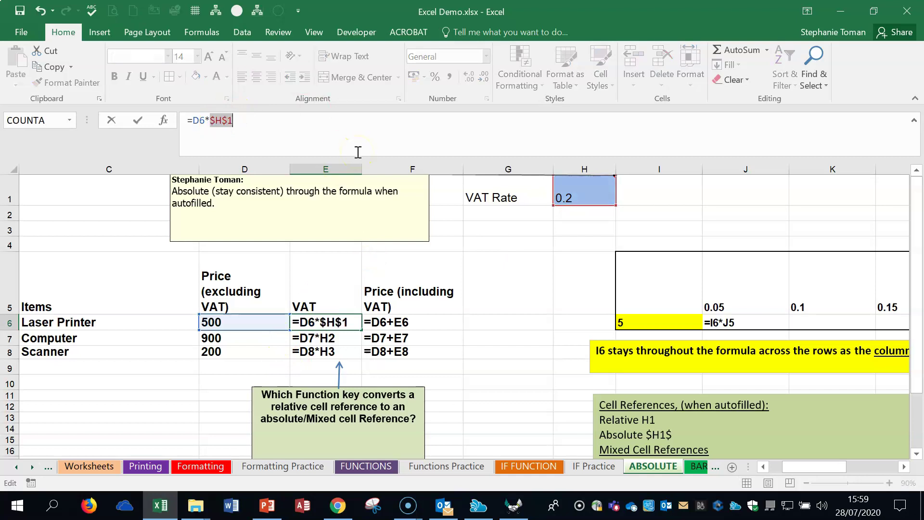
pyautogui.click(149, 121)
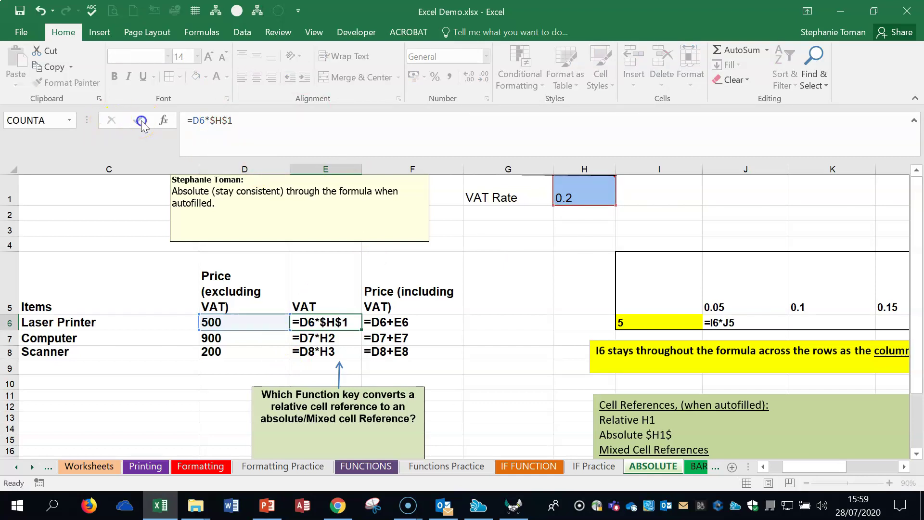
pyautogui.moveTo(361, 331); pyautogui.dragTo(358, 357)
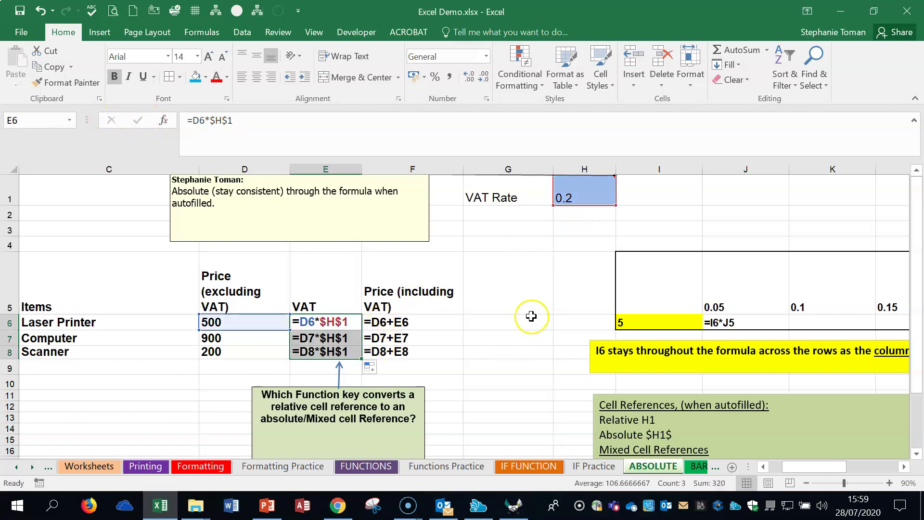
pyautogui.press('Down')
pyautogui.press('Down')
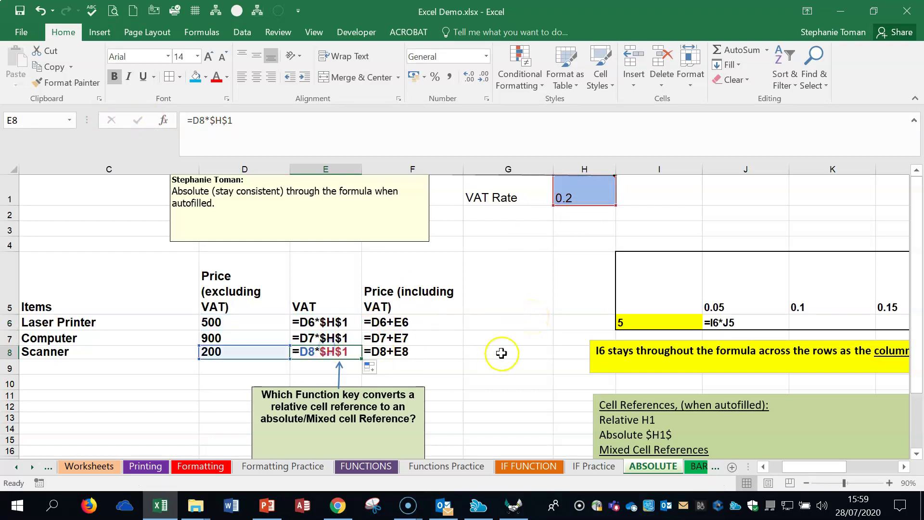
pyautogui.press('Up')
pyautogui.press('Up')
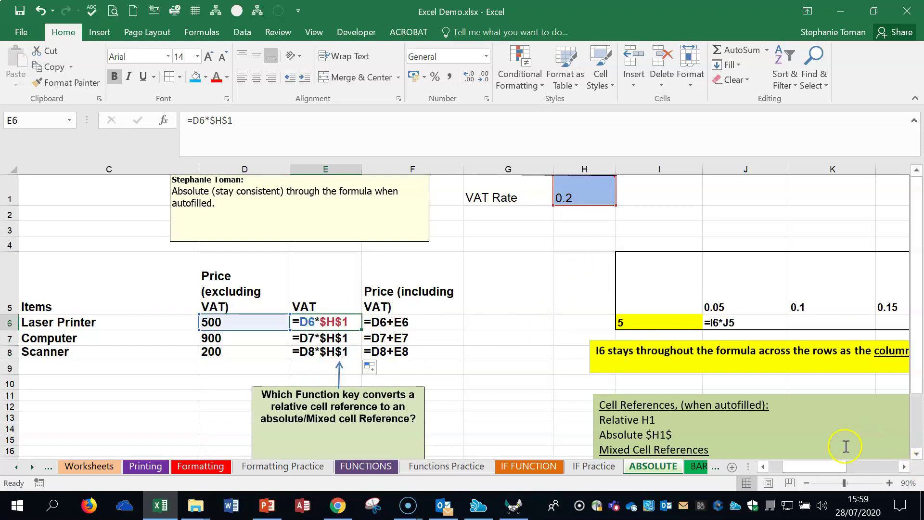
# Make only the column absolute in the first reference of the J6 formula, entering it as =$I6*J5.
pyautogui.click(903, 466)
pyautogui.click(903, 467)
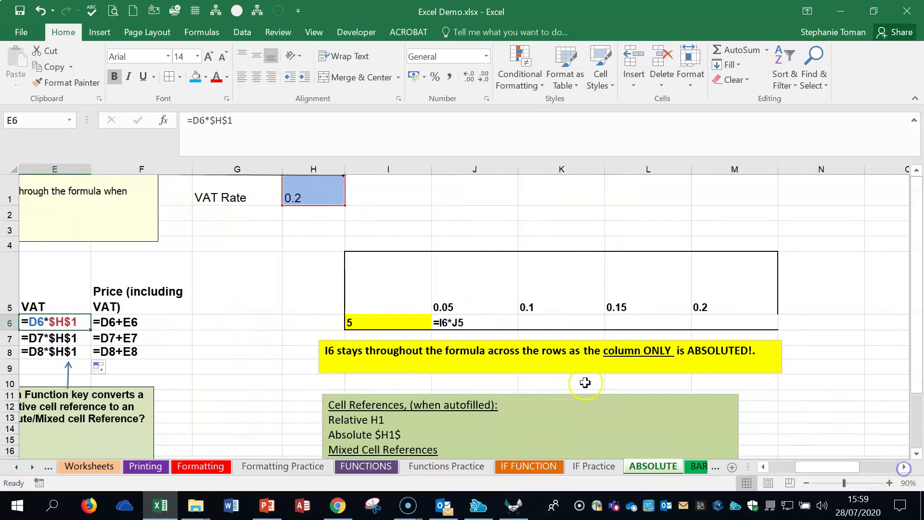
pyautogui.click(469, 321)
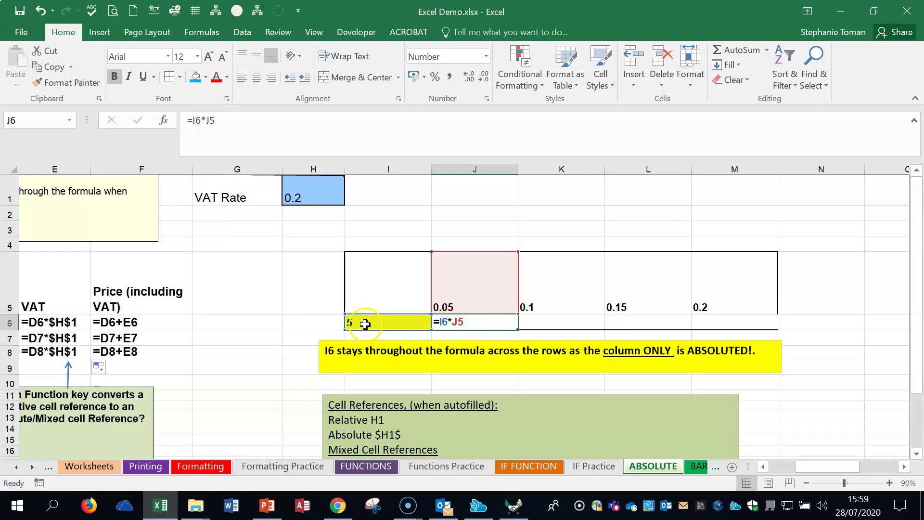
pyautogui.click(194, 120)
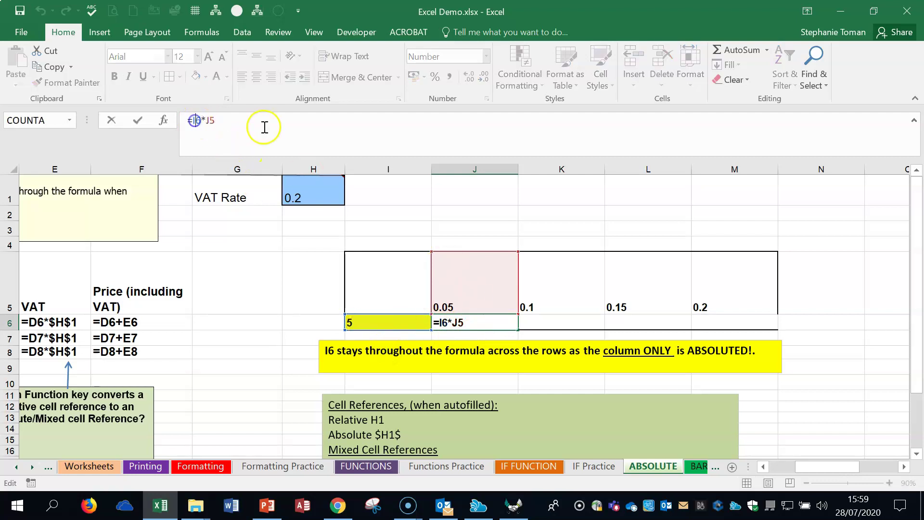
pyautogui.press('F4')
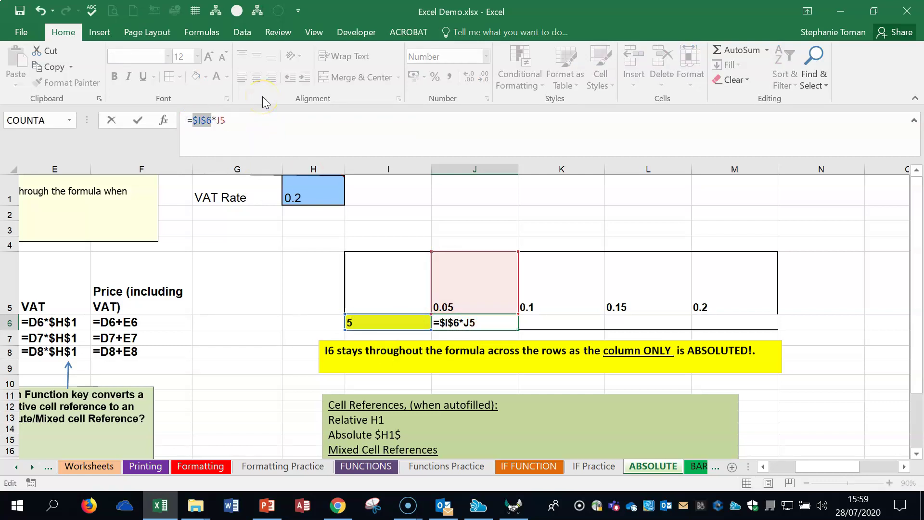
pyautogui.press('F4')
pyautogui.press('F4')
pyautogui.click(139, 120)
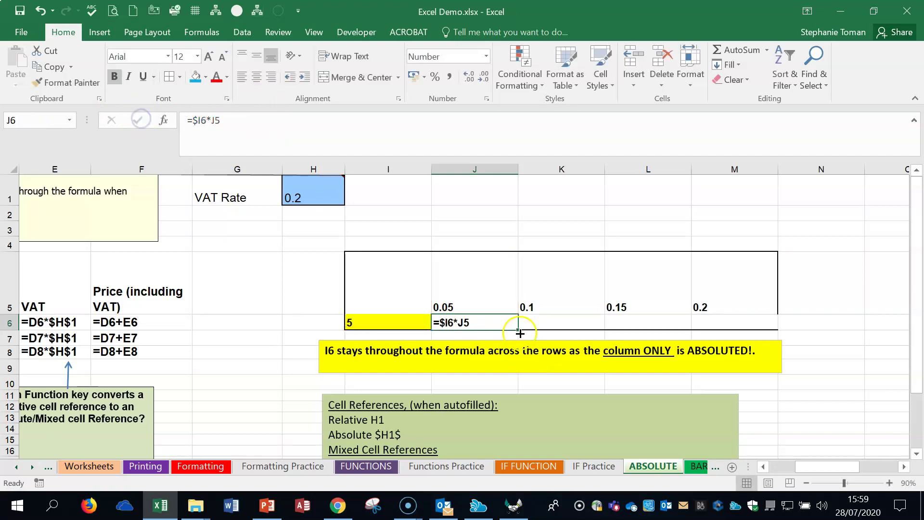
# Autofill the J6 formula across to M6 and check which cells each copied formula references.
pyautogui.moveTo(518, 330); pyautogui.dragTo(755, 332)
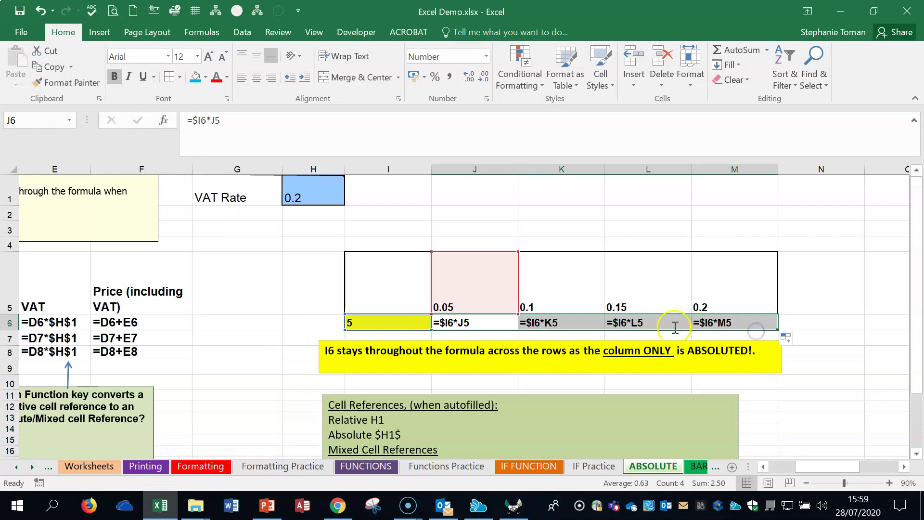
pyautogui.click(644, 303)
pyautogui.doubleClick(642, 322)
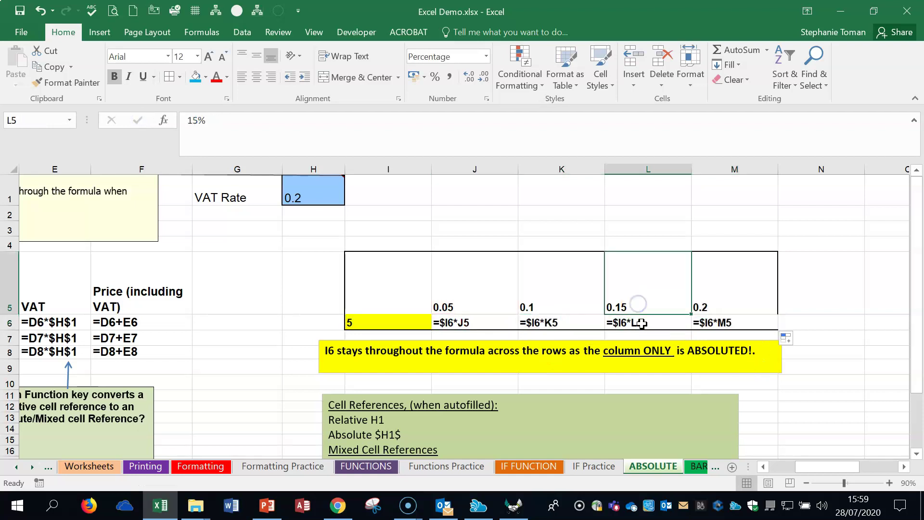
pyautogui.doubleClick(712, 321)
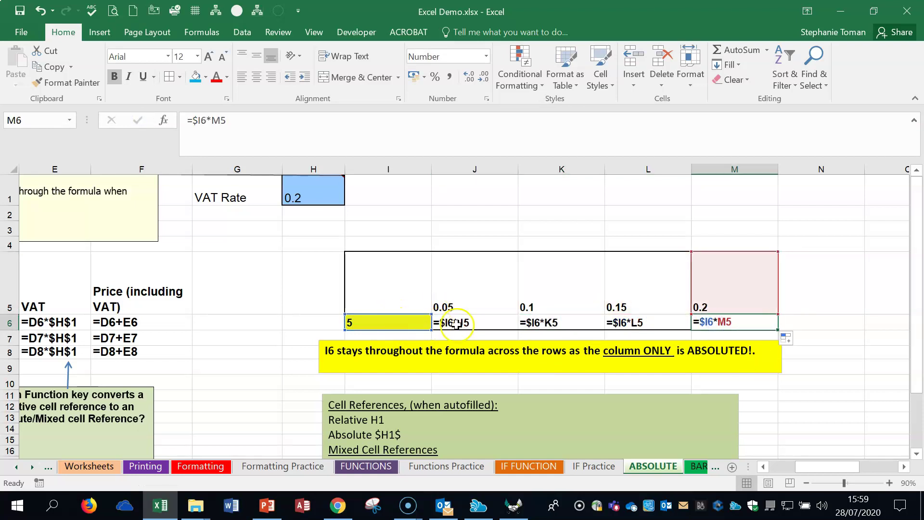
pyautogui.click(365, 322)
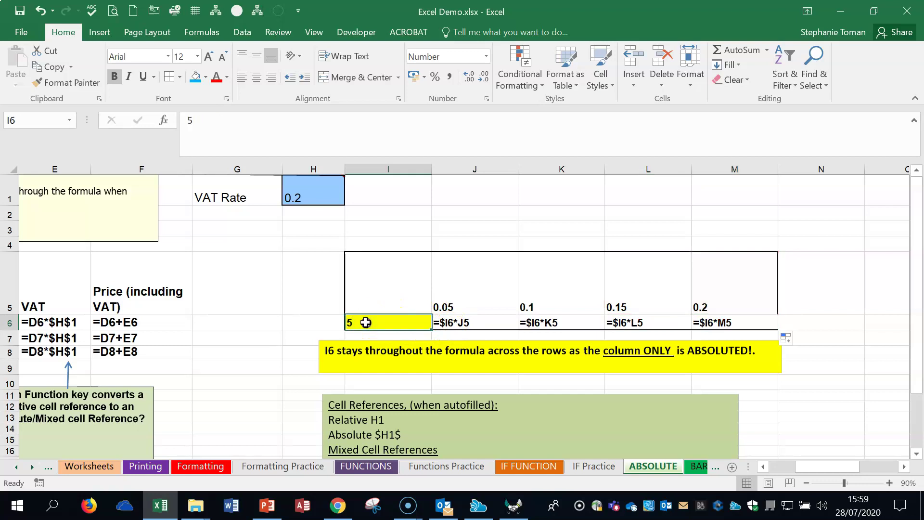
pyautogui.click(474, 299)
pyautogui.doubleClick(558, 321)
pyautogui.doubleClick(643, 322)
pyautogui.doubleClick(715, 322)
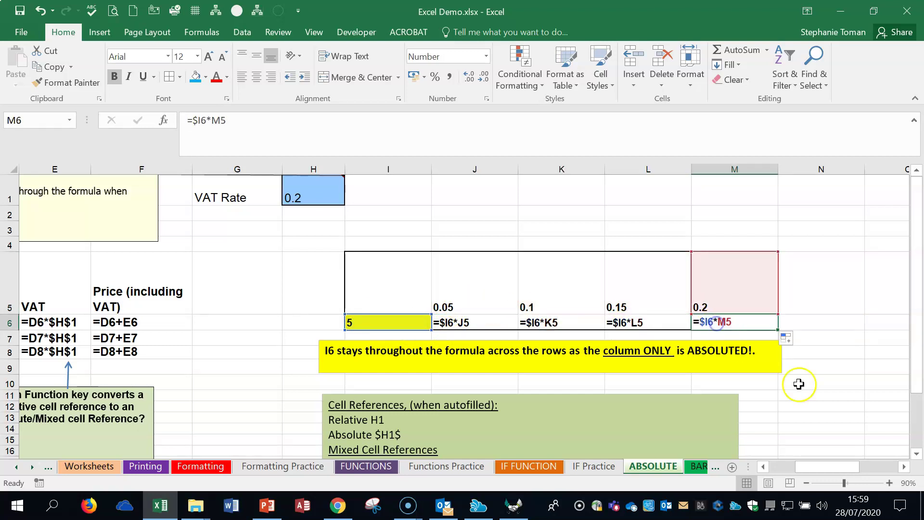
pyautogui.scroll(-1, 821, 393)
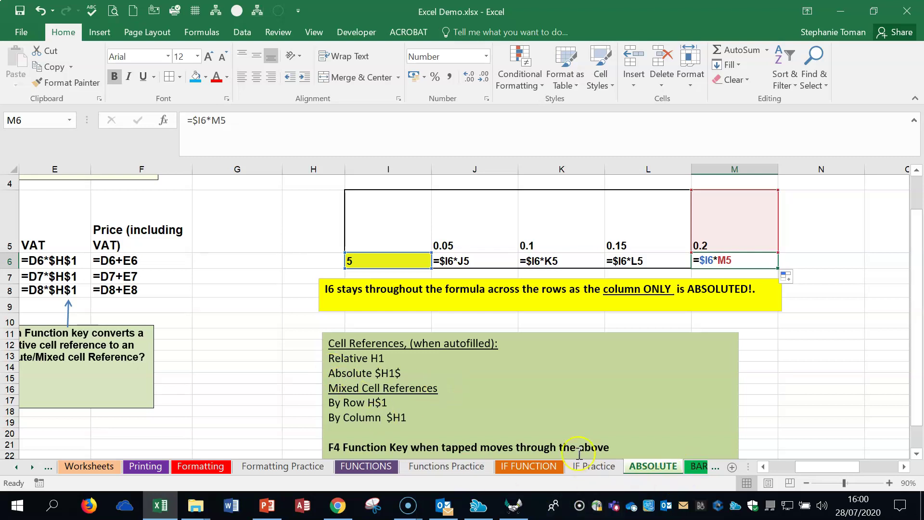
# Switch the worksheet back to showing results and make only the row absolute in Q6's second reference, entering =P6*Q$5.
pyautogui.hotkey('ctrl', '`')
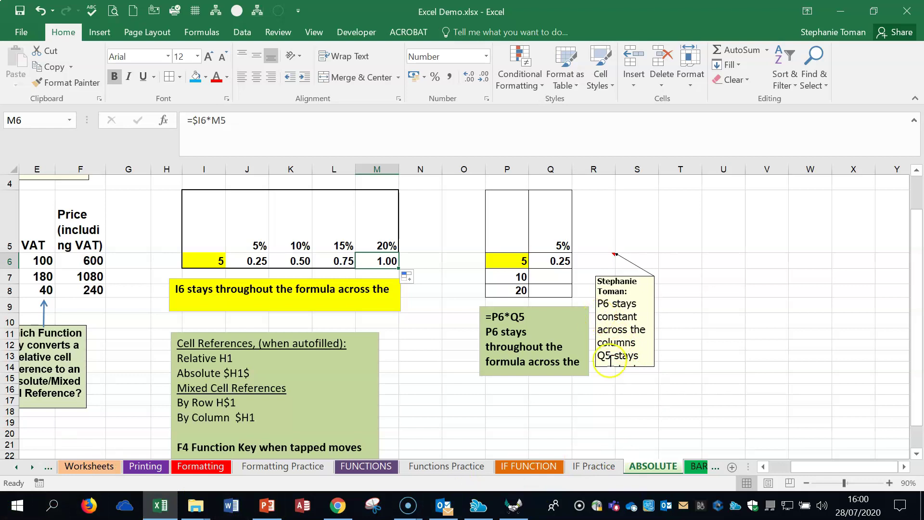
pyautogui.click(548, 260)
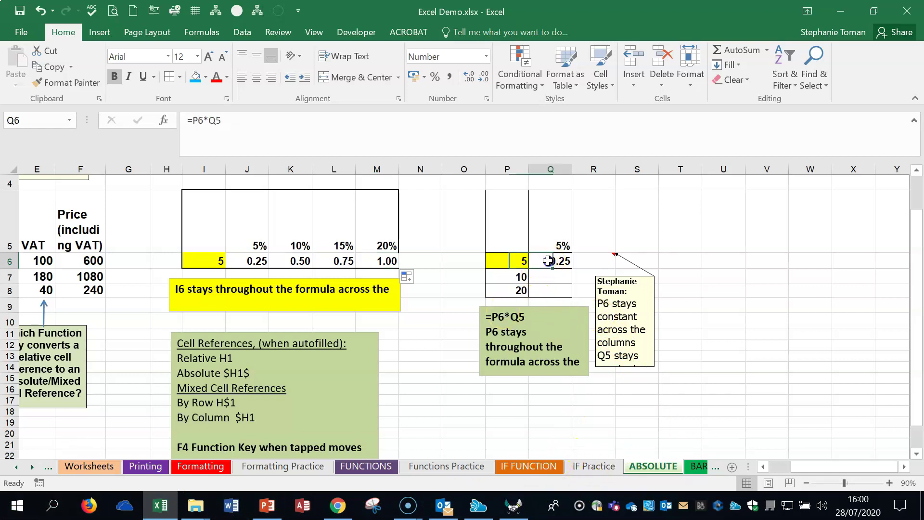
pyautogui.click(213, 121)
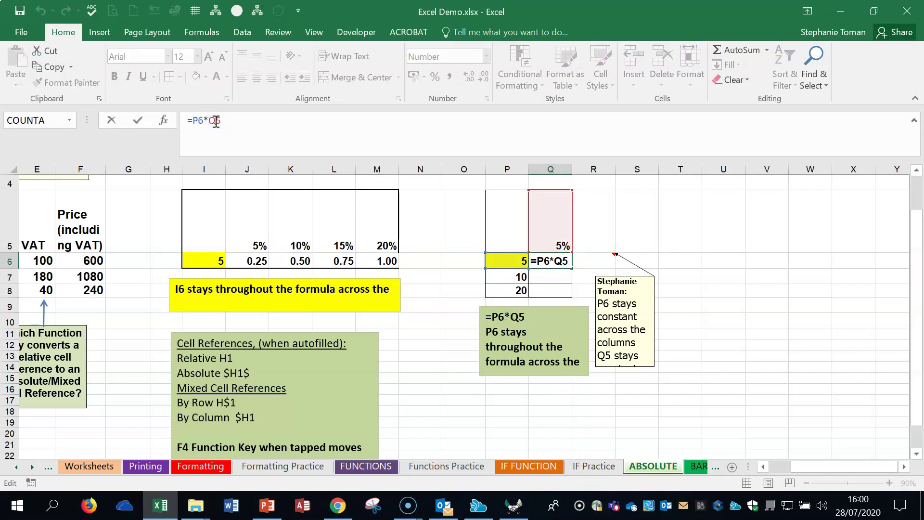
pyautogui.press('F4')
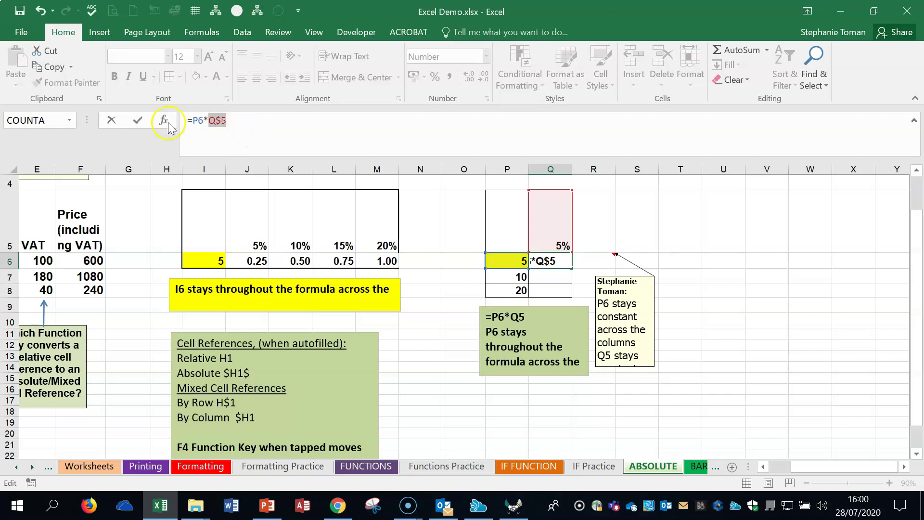
pyautogui.click(143, 121)
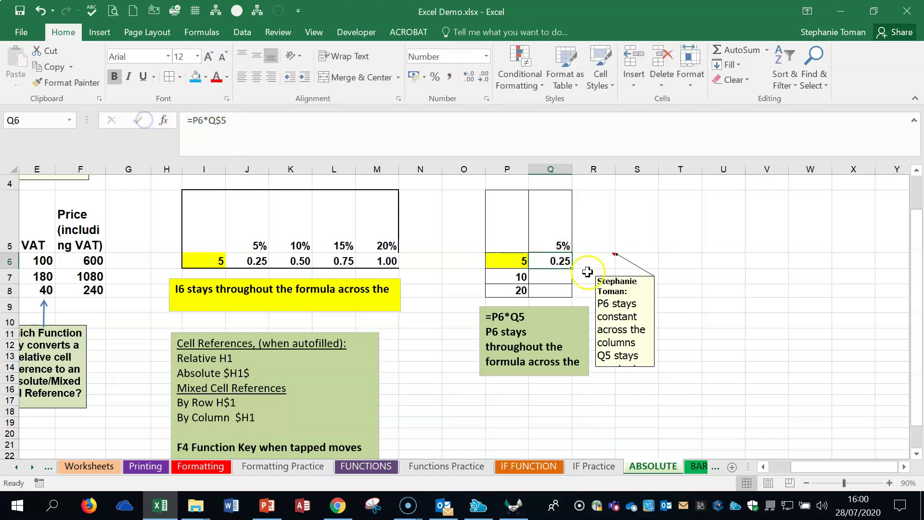
# Autofill the Q6 formula down to Q8 and check the formulas in Q8 and Q7.
pyautogui.moveTo(568, 294); pyautogui.dragTo(568, 294)
pyautogui.click(561, 291)
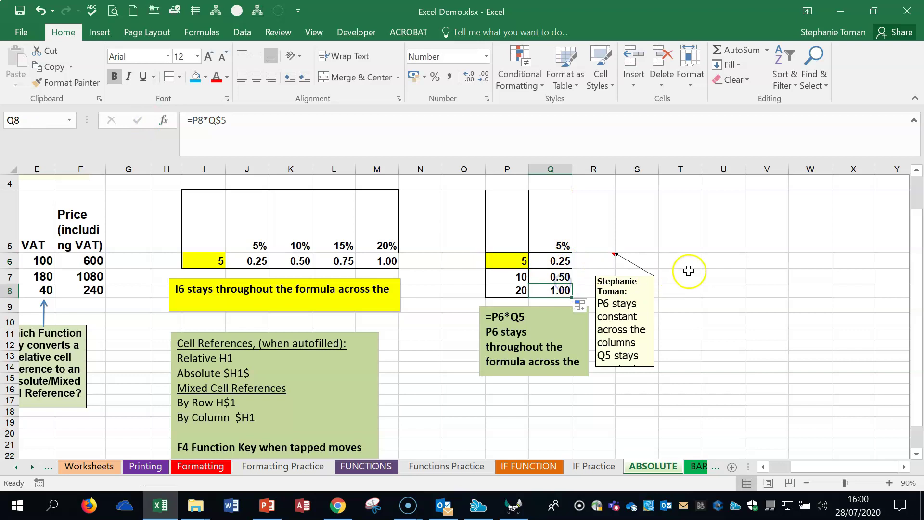
pyautogui.click(553, 276)
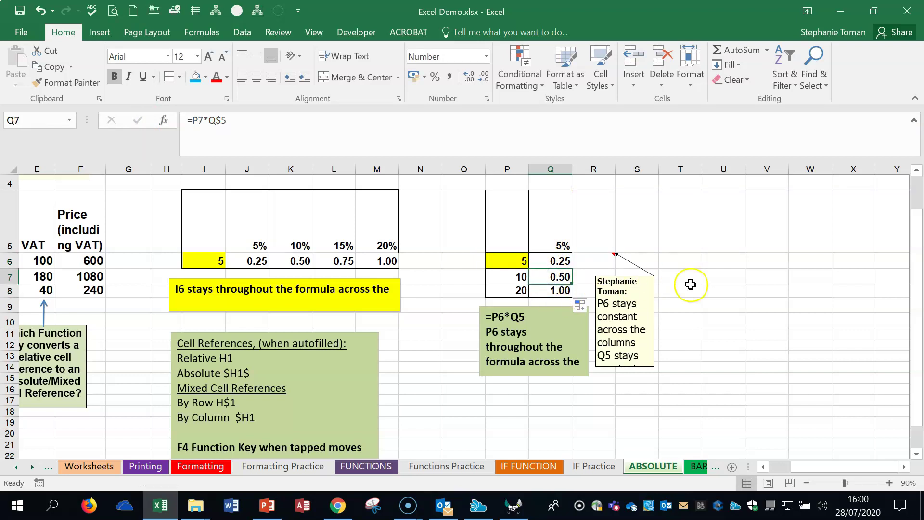
# Open the BARBECUE worksheet, zoom it to 80% and review the adult and child ticket prices in D10 and E10.
pyautogui.click(696, 467)
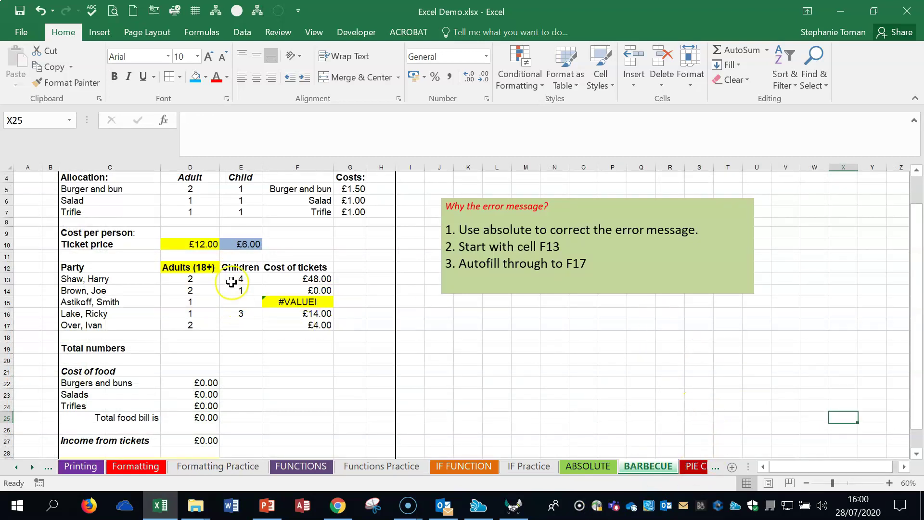
pyautogui.click(183, 244)
pyautogui.click(246, 244)
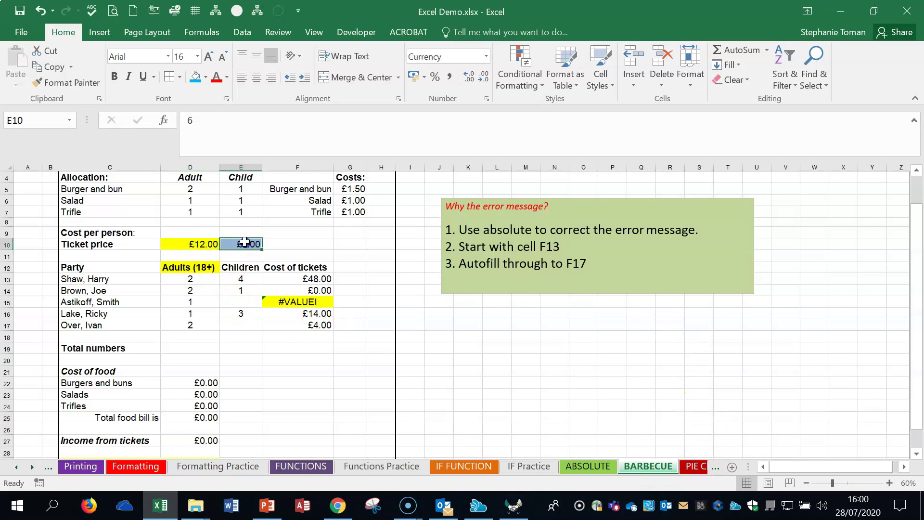
pyautogui.click(889, 483)
pyautogui.click(889, 483)
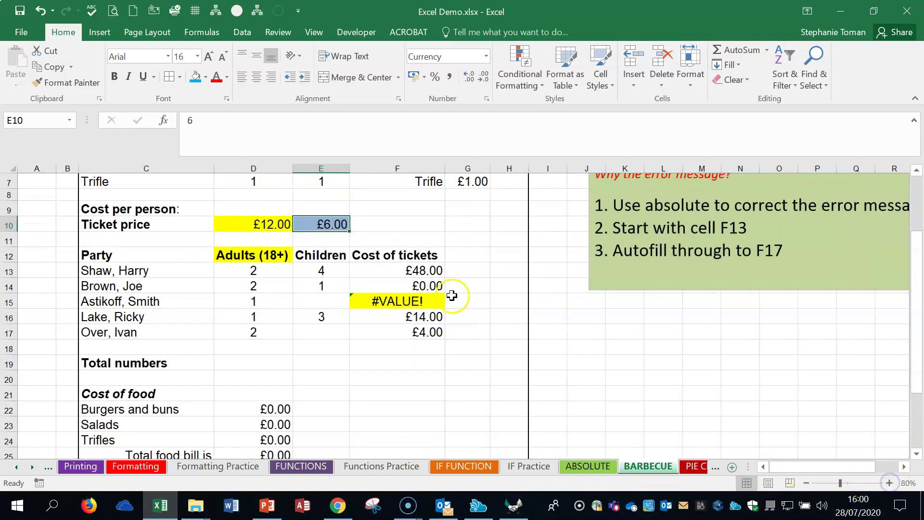
pyautogui.scroll(2, 448, 291)
pyautogui.click(279, 303)
pyautogui.click(325, 311)
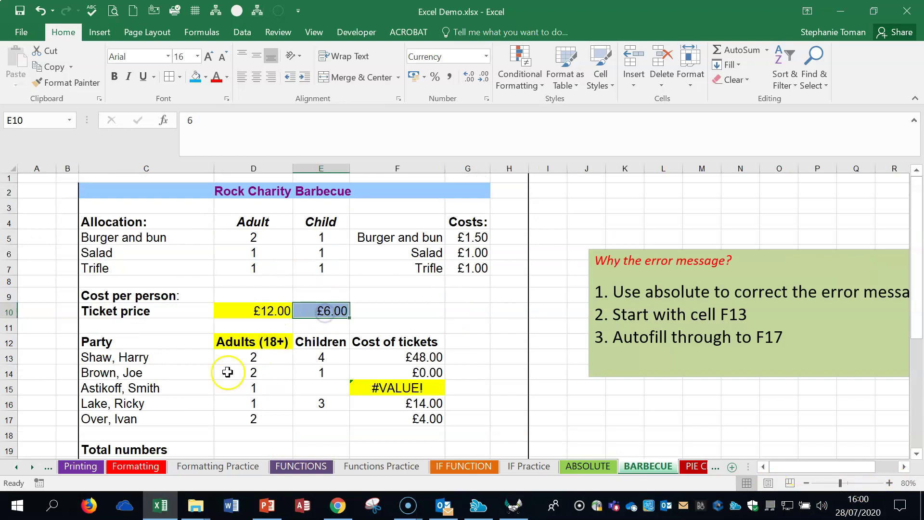
# Check which cells the cost of tickets formulas in F13 and F14 reference.
pyautogui.click(324, 359)
pyautogui.click(417, 357)
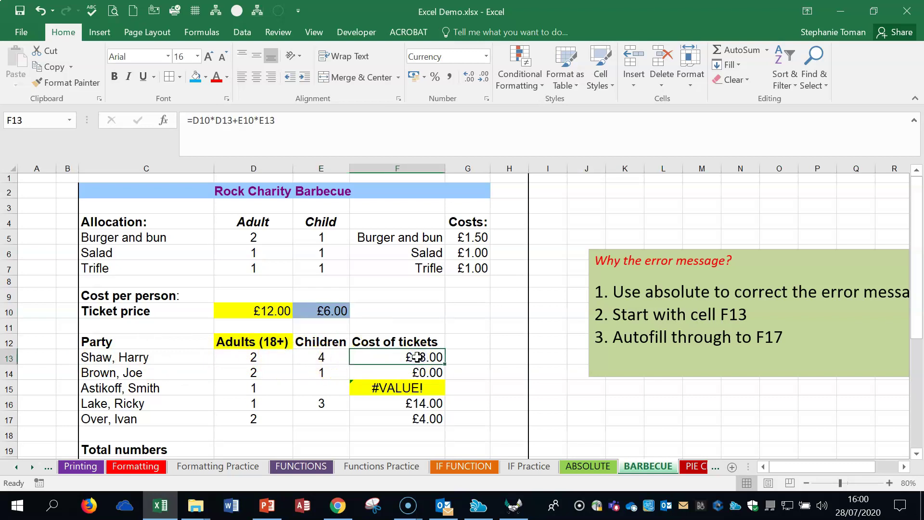
pyautogui.doubleClick(416, 357)
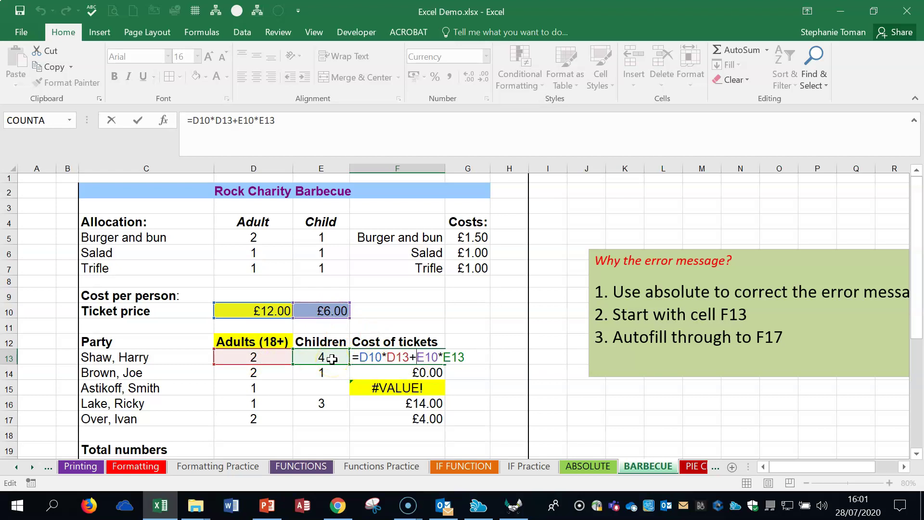
pyautogui.press('Return')
pyautogui.click(430, 357)
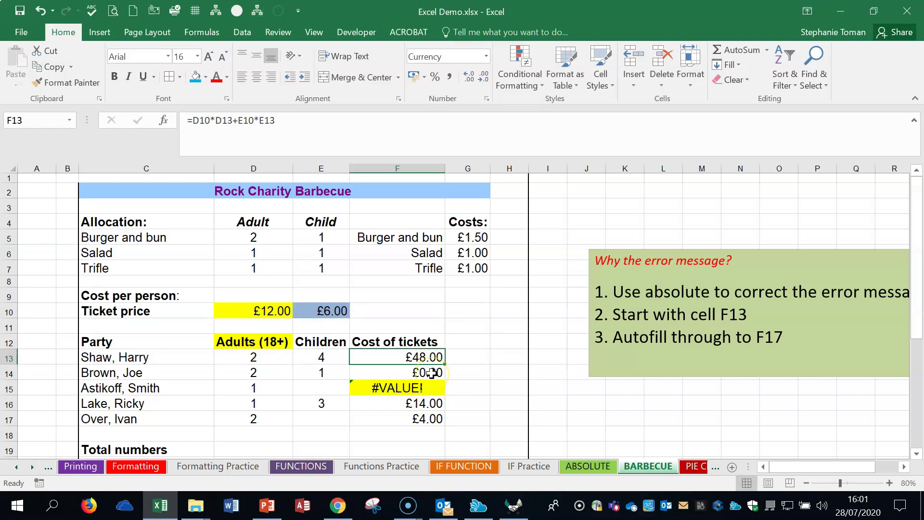
pyautogui.doubleClick(431, 372)
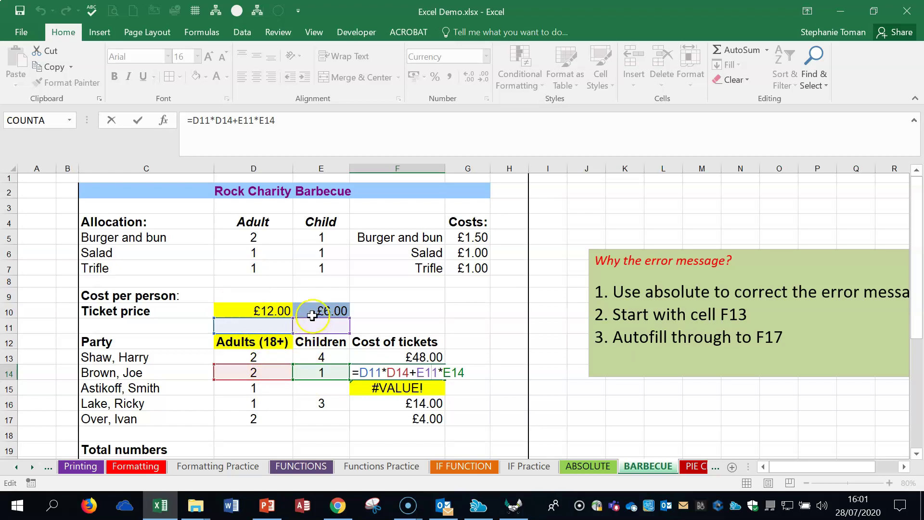
pyautogui.hotkey('ctrl', 'Return')
# Make both ticket price references in F13 absolute, entering the formula as =$D$10*D13+$E$10*E13.
pyautogui.click(425, 358)
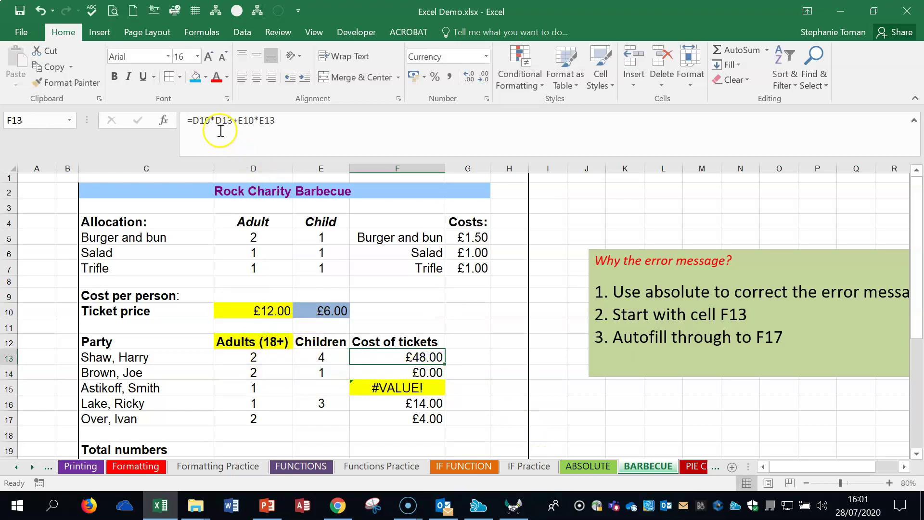
pyautogui.click(204, 120)
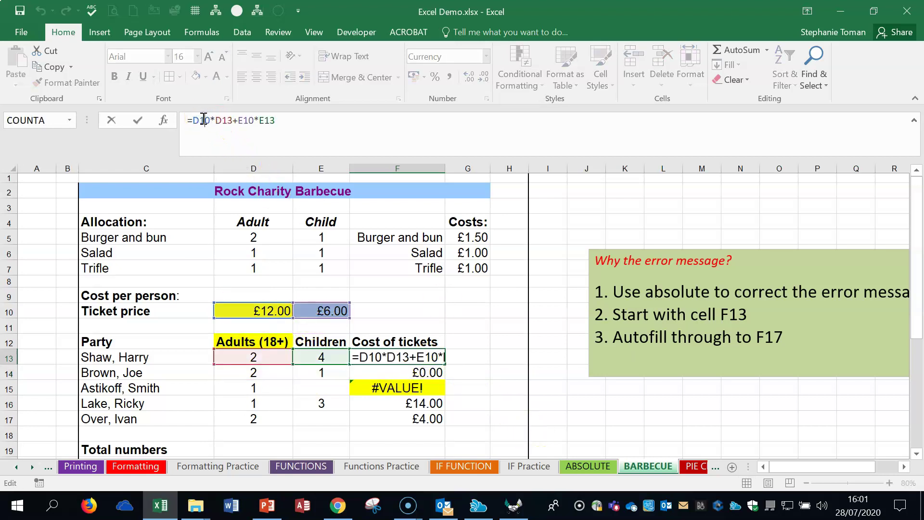
pyautogui.press('F4')
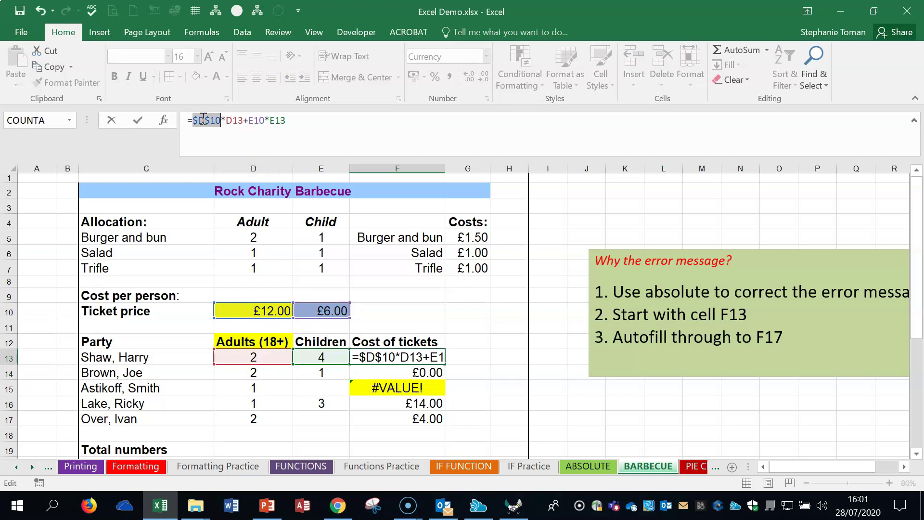
pyautogui.click(257, 121)
pyautogui.press('F4')
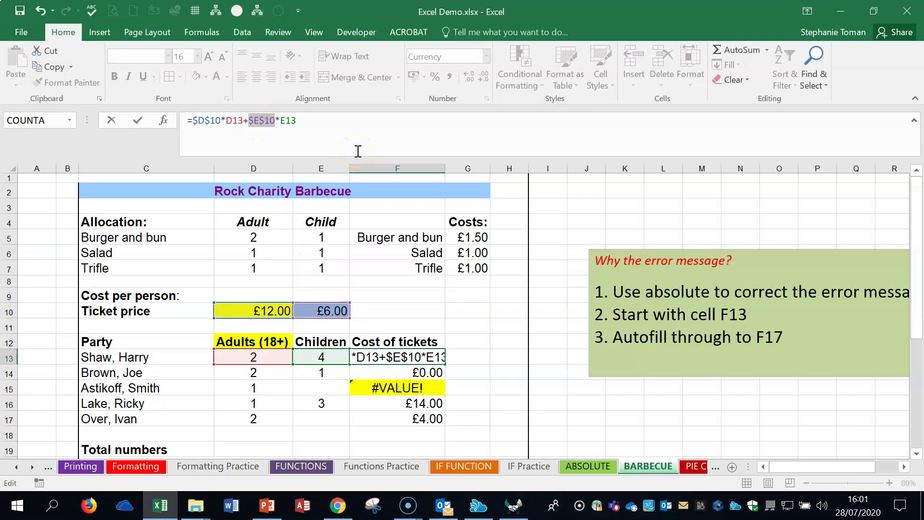
pyautogui.click(137, 123)
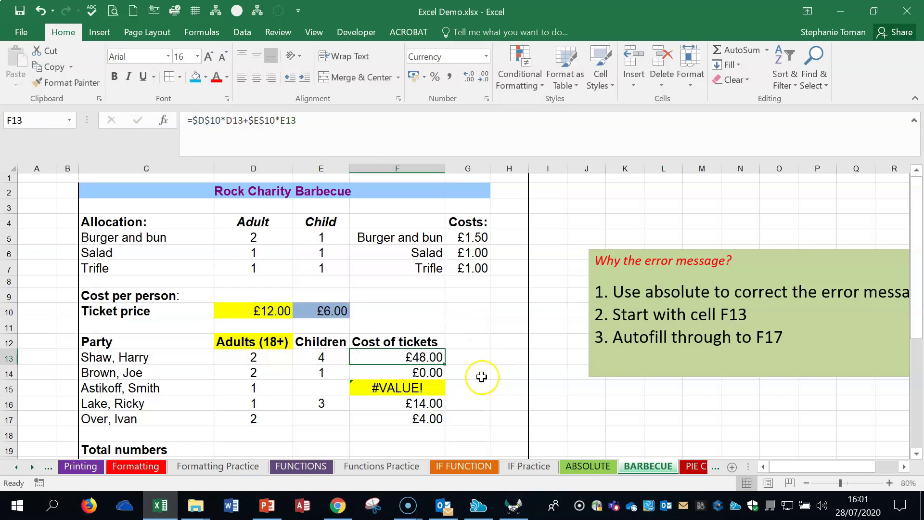
# Autofill F13 down to F17, undo the fill and check which cells the original F15 formula references.
pyautogui.doubleClick(442, 363)
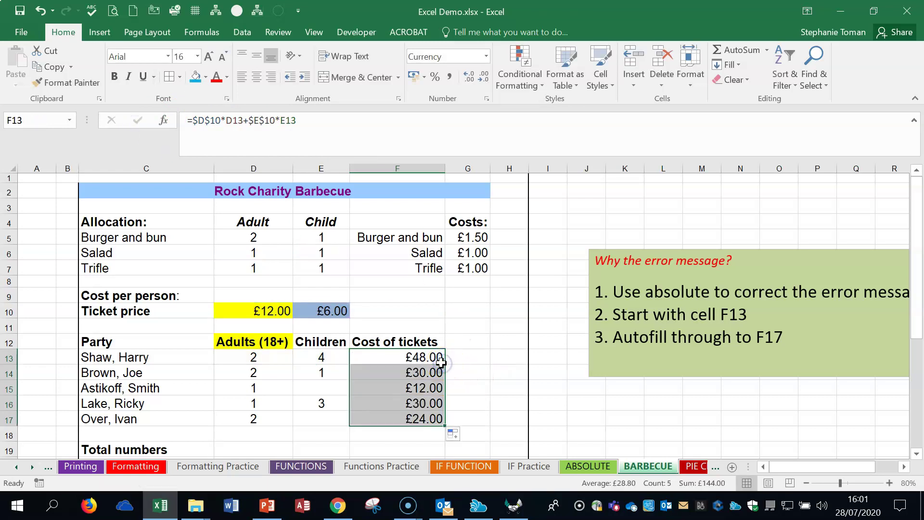
pyautogui.click(39, 11)
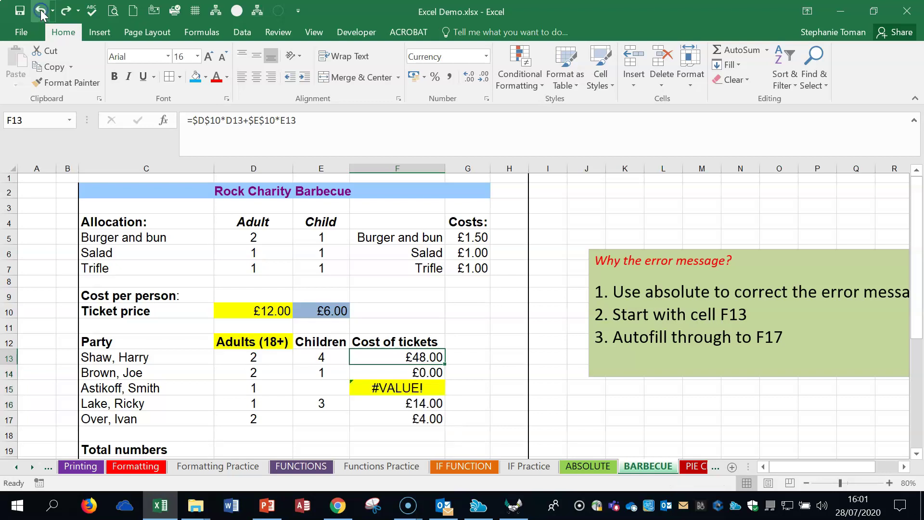
pyautogui.doubleClick(417, 386)
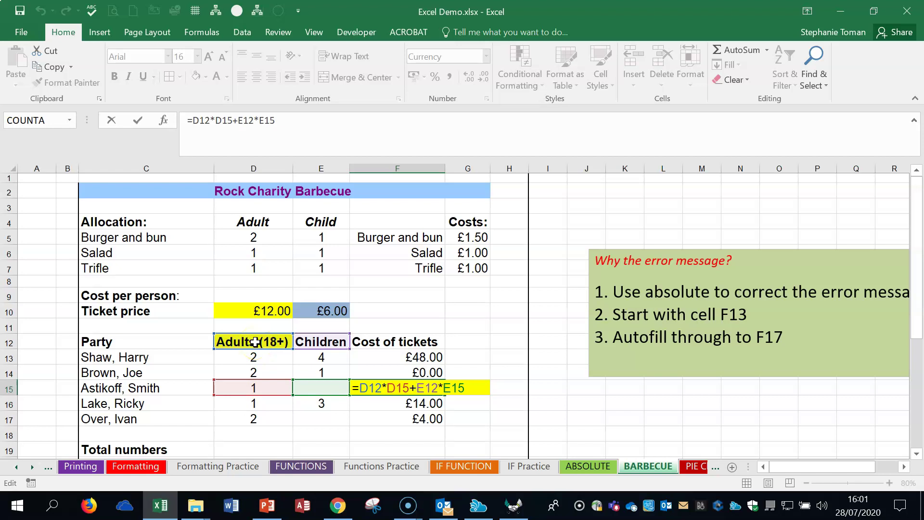
pyautogui.press('Escape')
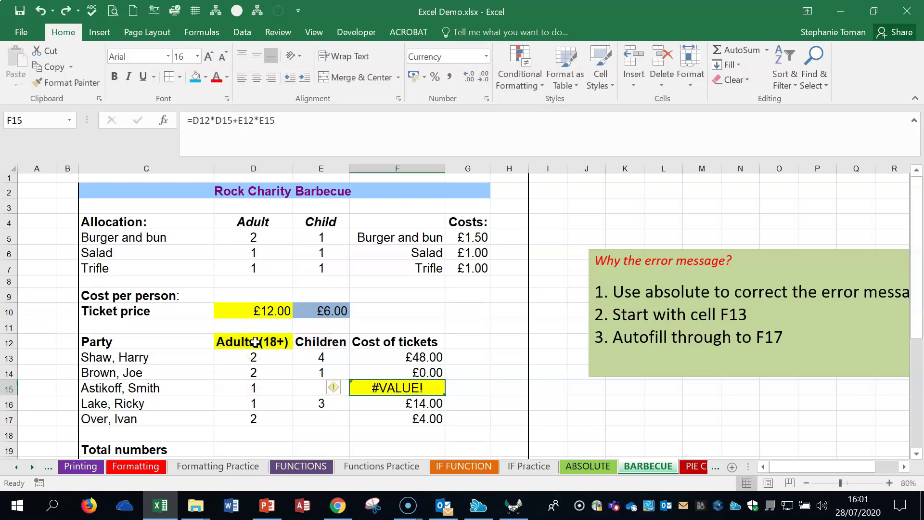
# Review the absolute references in F13, autofill the formula down to F17 and check which cells F16 references.
pyautogui.click(423, 357)
pyautogui.moveTo(194, 120); pyautogui.dragTo(221, 121)
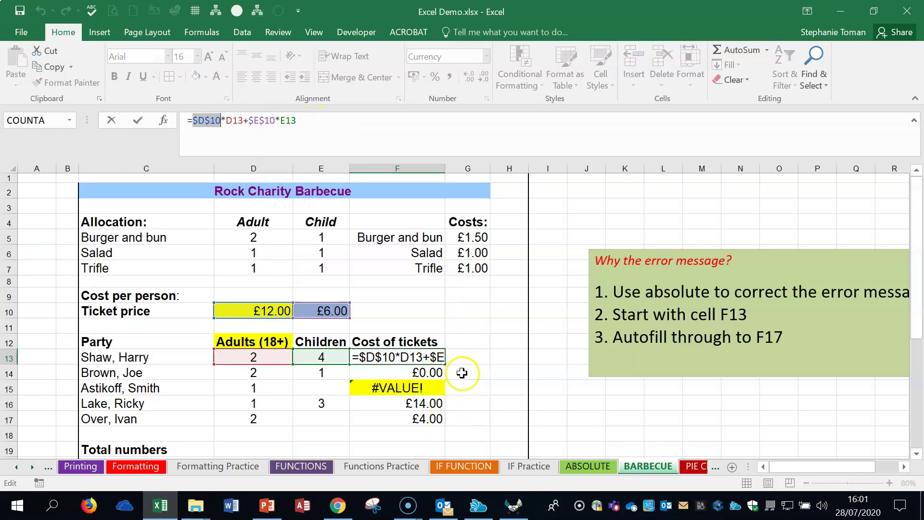
pyautogui.press('Return')
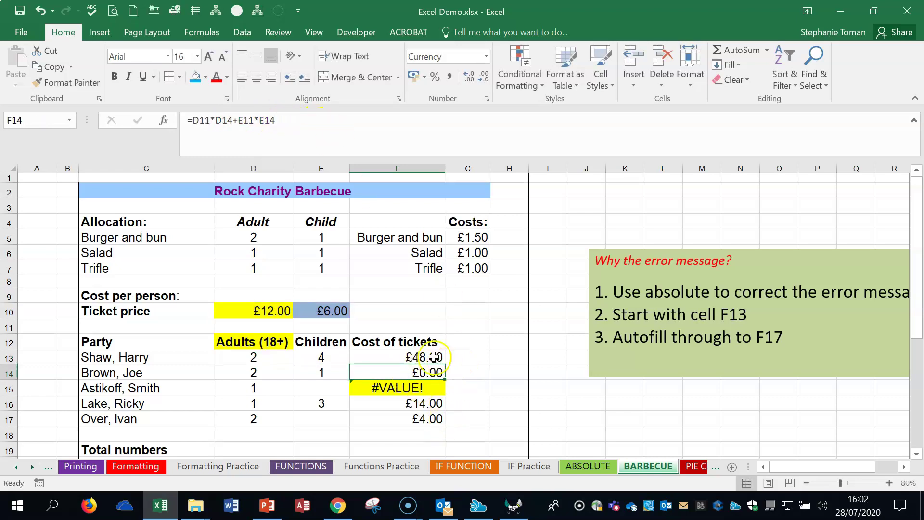
pyautogui.click(430, 357)
pyautogui.doubleClick(444, 364)
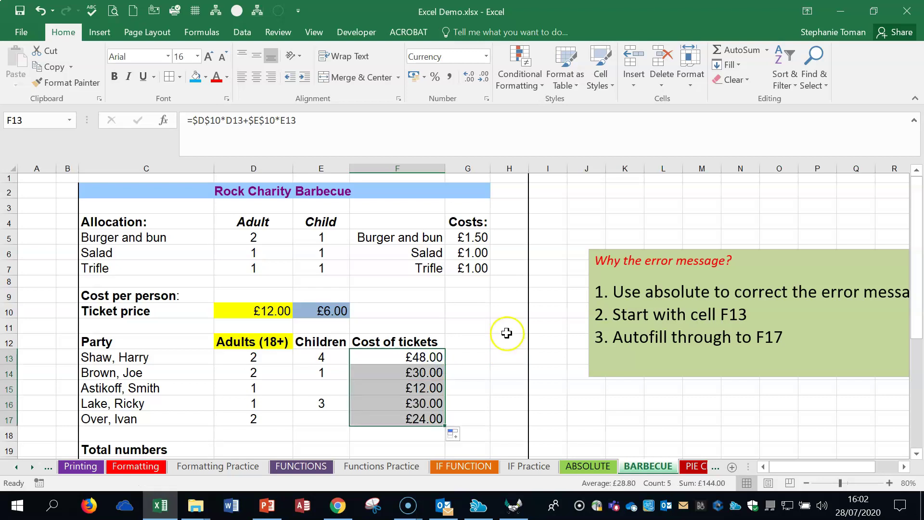
pyautogui.doubleClick(433, 404)
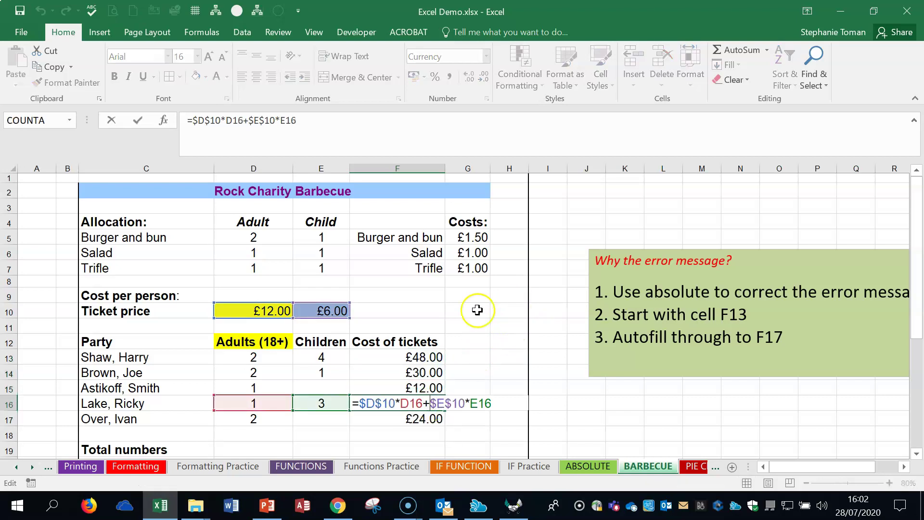
pyautogui.press('Escape')
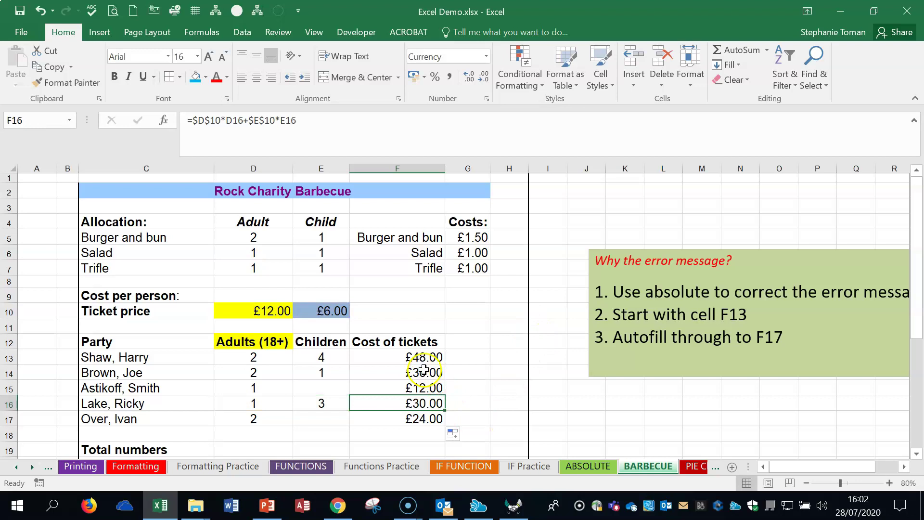
# Check which cells the cost of tickets formulas in F14 and F13 reference.
pyautogui.doubleClick(423, 369)
pyautogui.press('Escape')
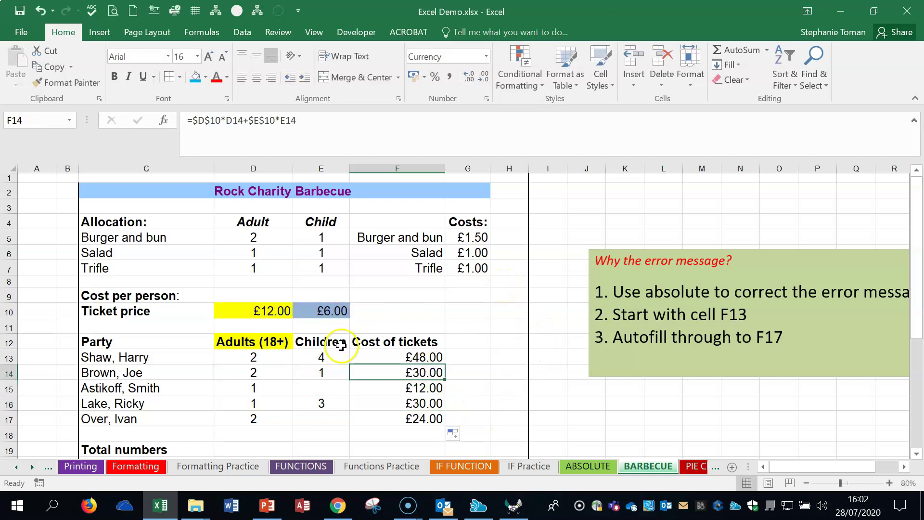
pyautogui.click(381, 357)
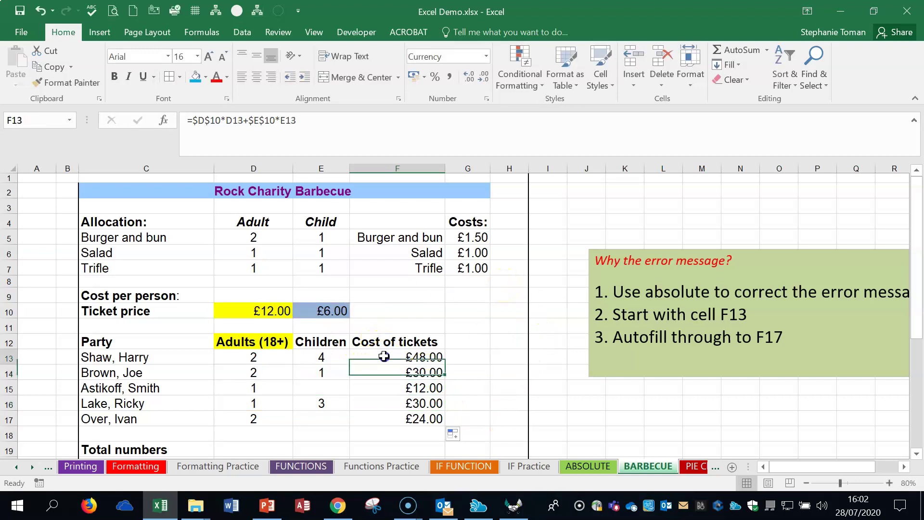
# Look over the rest of the barbecue sheet and open the PIE Chart sheet to view the Average Grades chart.
pyautogui.click(479, 400)
pyautogui.scroll(-2, 478, 399)
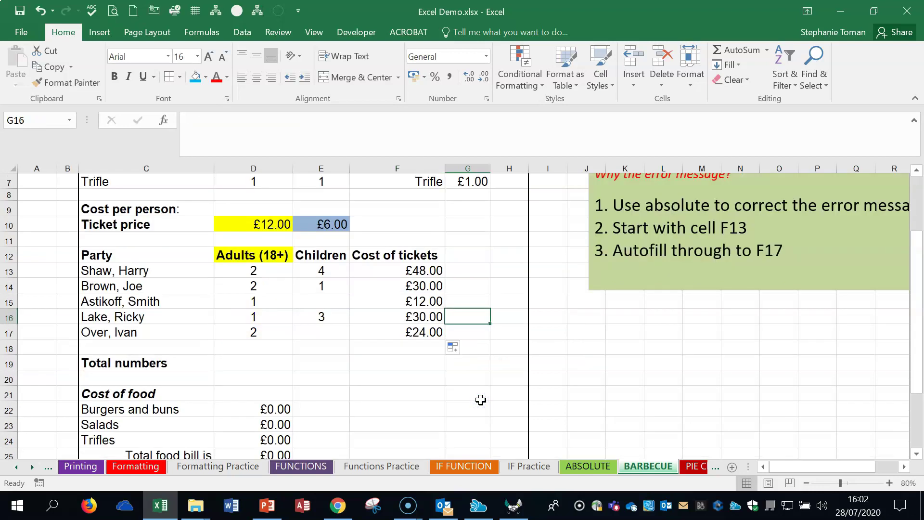
pyautogui.click(693, 466)
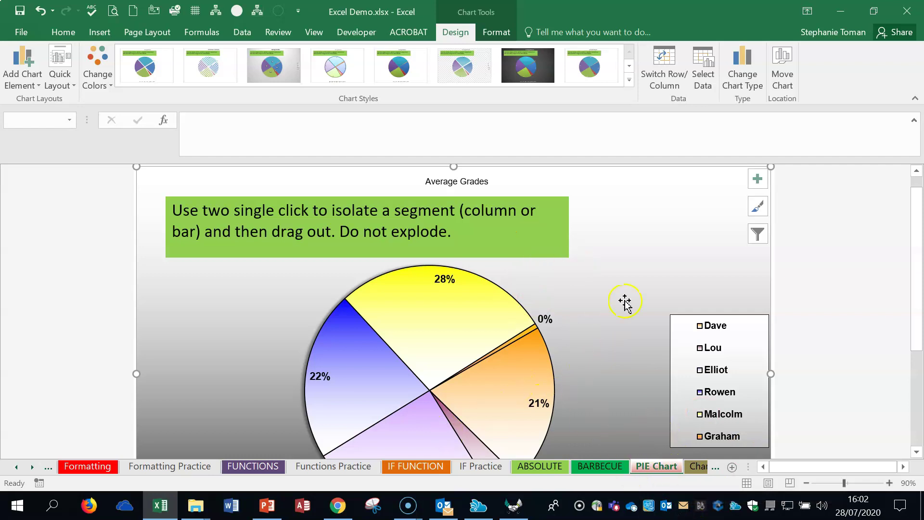
pyautogui.scroll(-1, 624, 301)
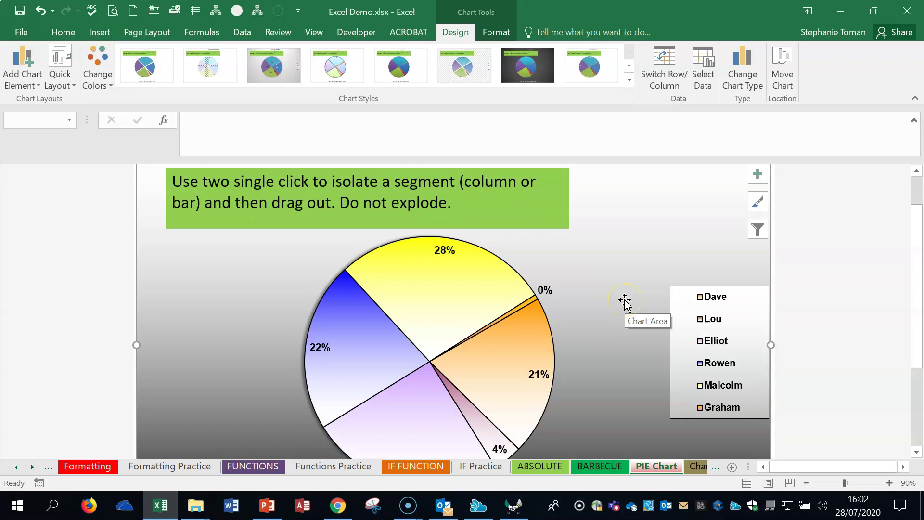
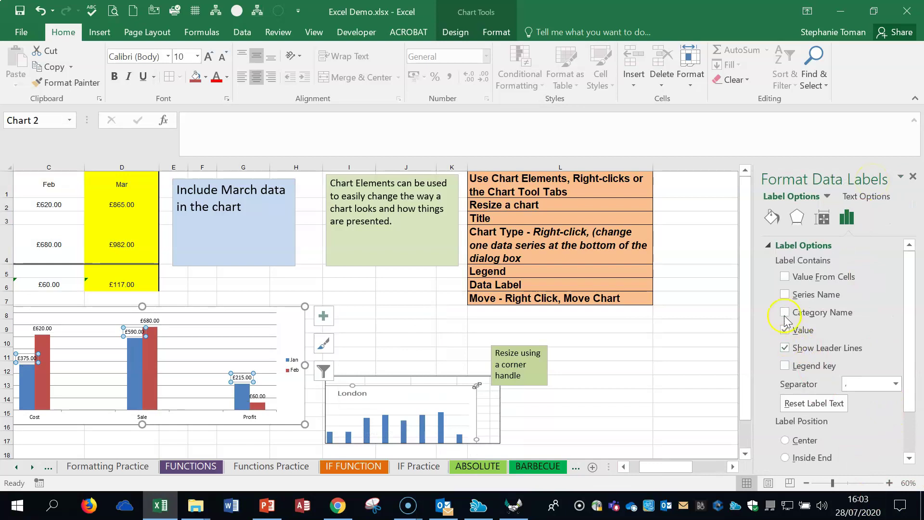
# Try showing the category name and the series name in the Jan data labels, switching each off again.
pyautogui.click(784, 313)
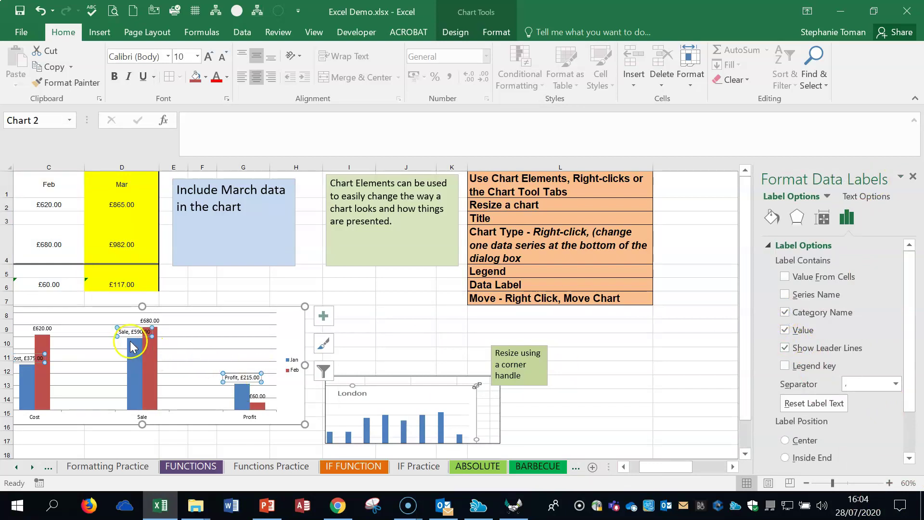
pyautogui.click(785, 314)
pyautogui.click(786, 294)
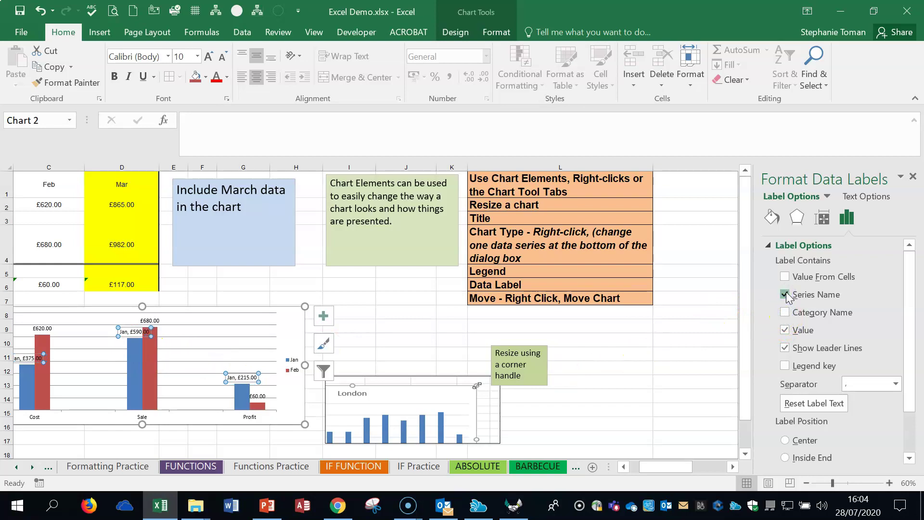
pyautogui.click(786, 293)
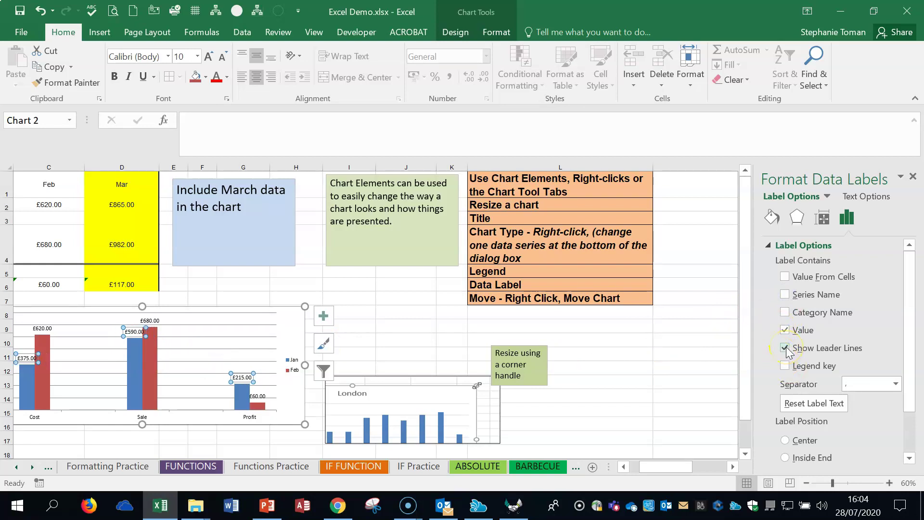
pyautogui.click(678, 396)
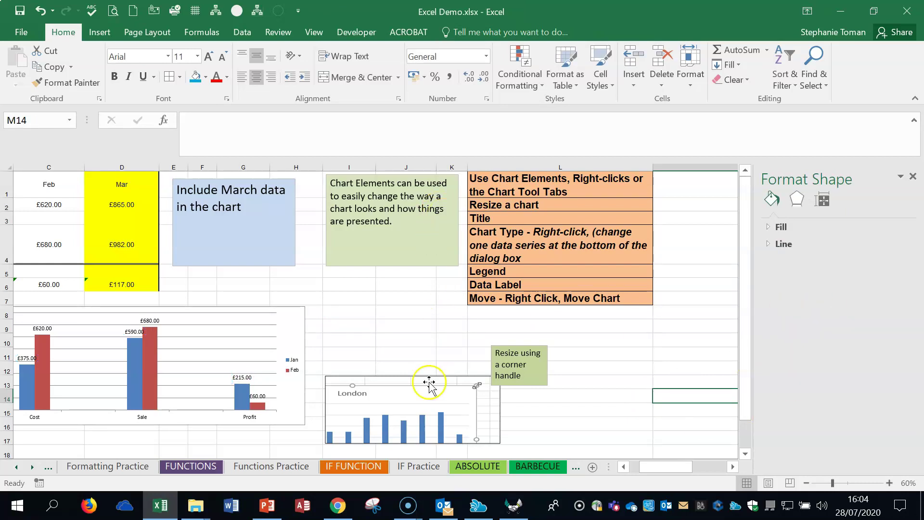
# Fill only the Jan series' Sale column in the chart with yellow.
pyautogui.moveTo(655, 467); pyautogui.dragTo(640, 469)
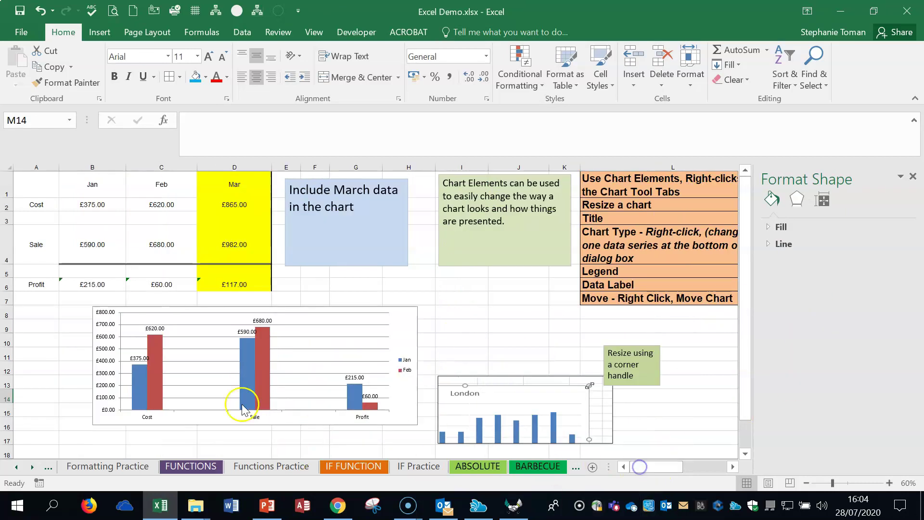
pyautogui.click(245, 374)
pyautogui.click(244, 375)
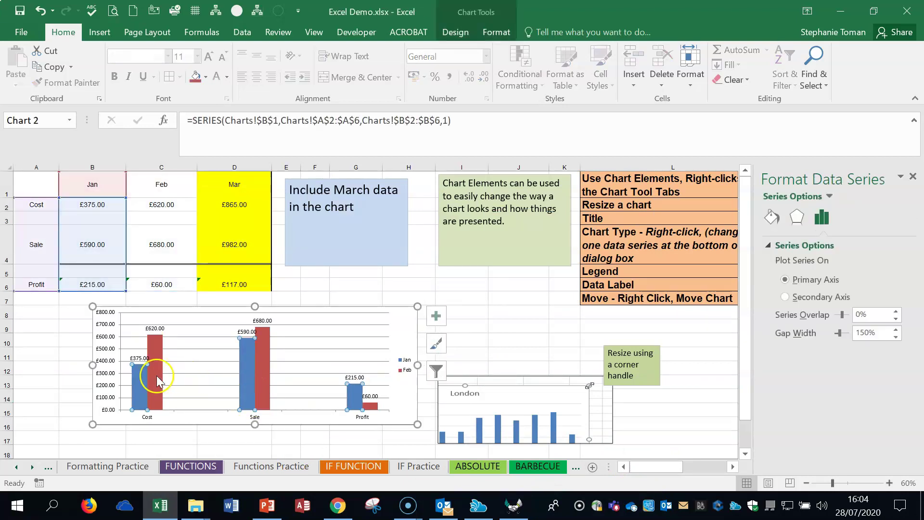
pyautogui.click(245, 378)
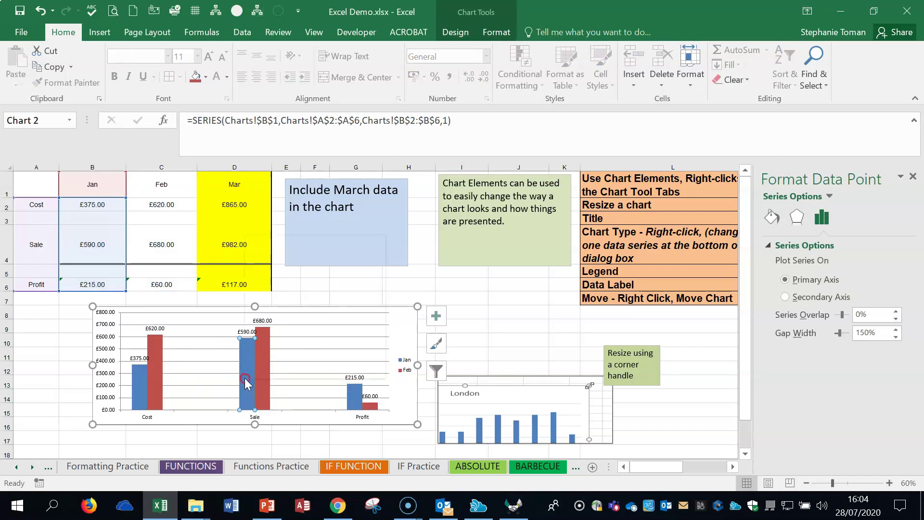
pyautogui.rightClick(245, 377)
pyautogui.click(270, 402)
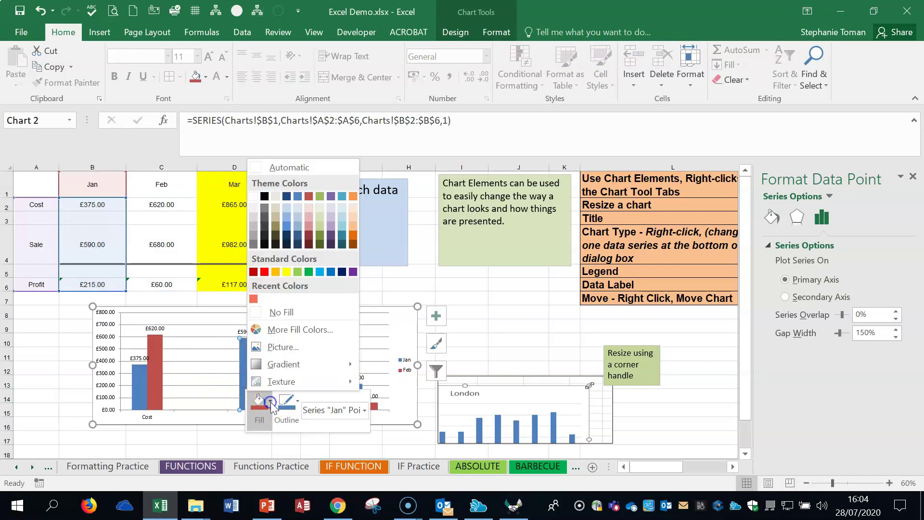
pyautogui.click(286, 272)
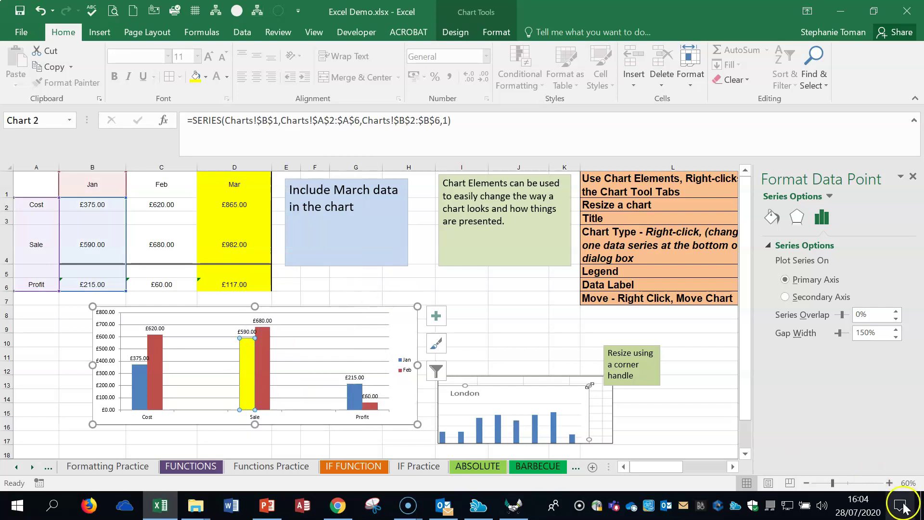
# Zoom the Charts sheet to 80%, close the chart formatting pane and deselect the chart.
pyautogui.click(888, 483)
pyautogui.click(889, 483)
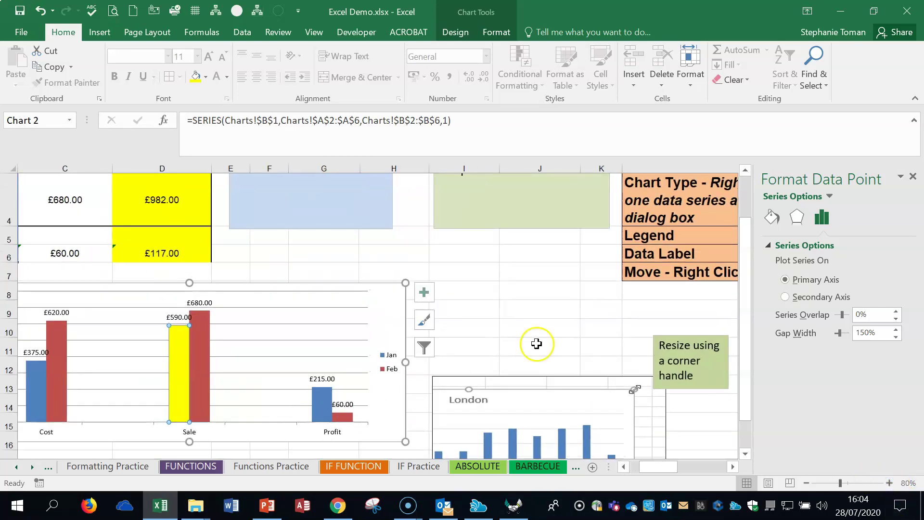
pyautogui.click(536, 343)
pyautogui.scroll(1, 447, 359)
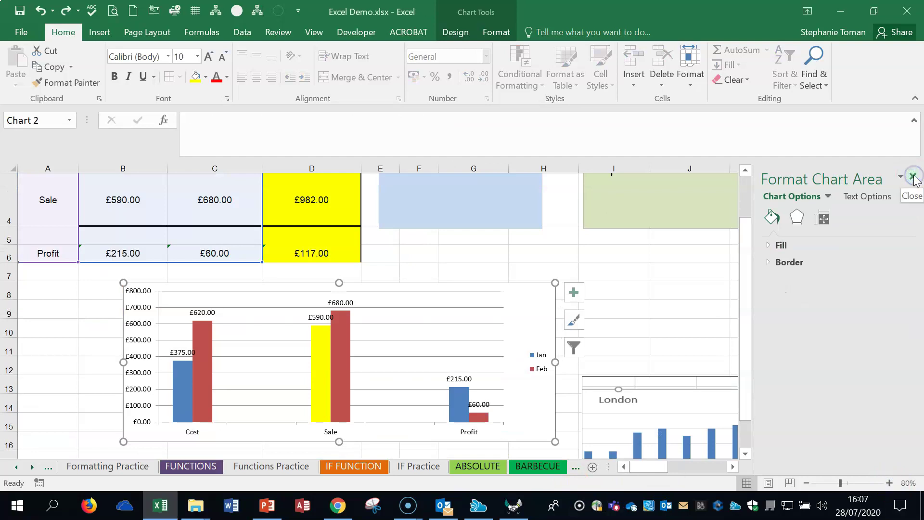
pyautogui.click(913, 176)
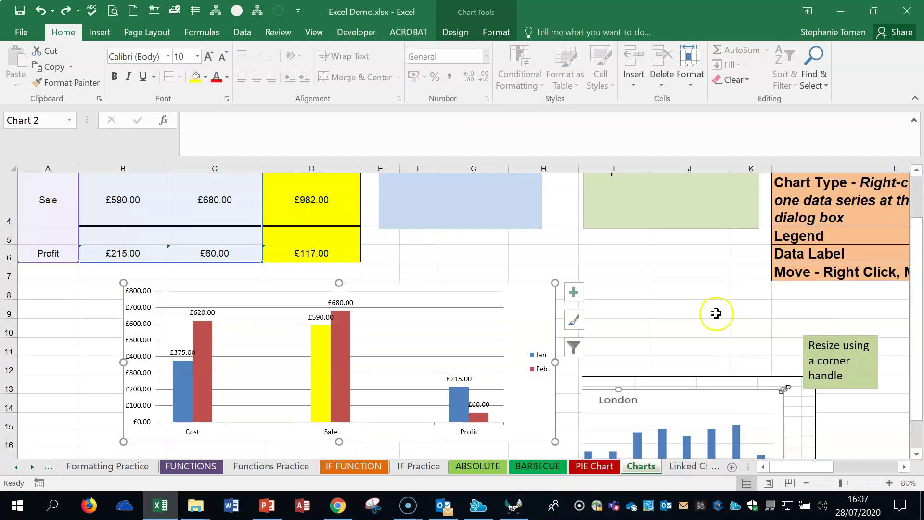
pyautogui.scroll(1, 215, 430)
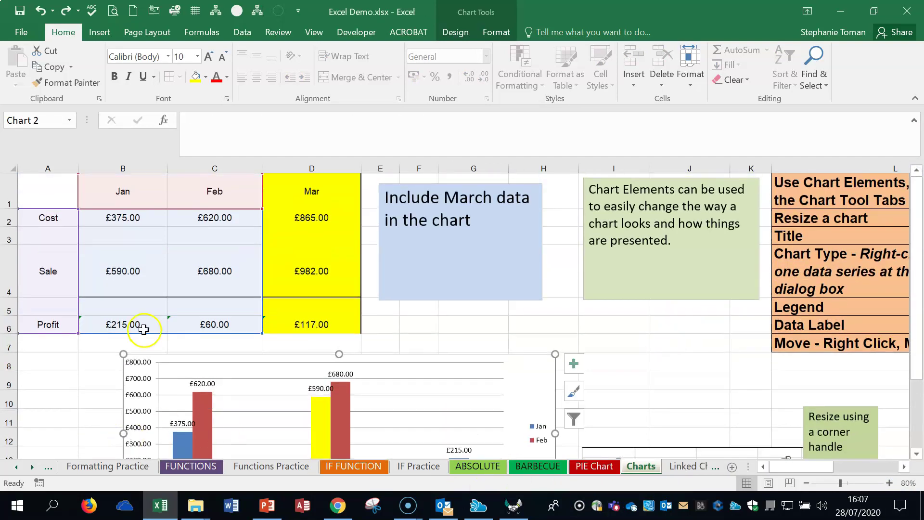
pyautogui.click(656, 397)
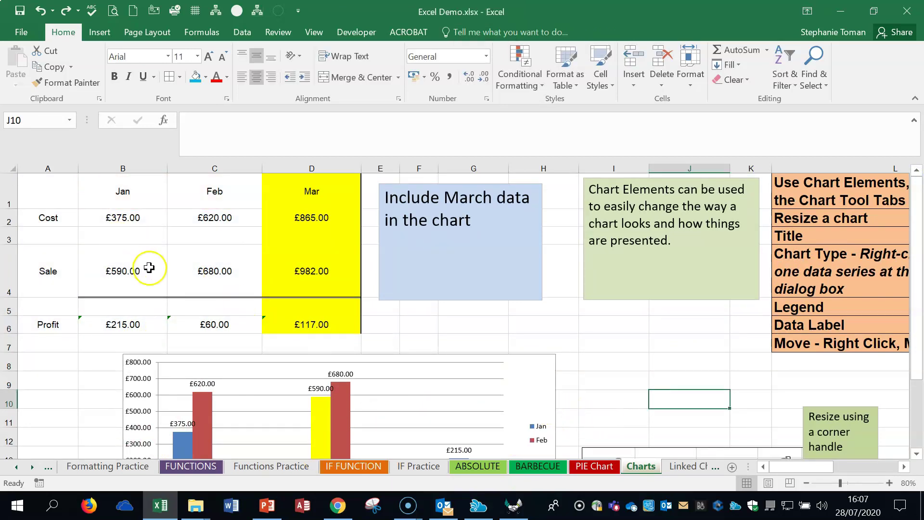
# Extend the column chart's source data to include the March column, and reduce it again to January and February.
pyautogui.click(532, 398)
pyautogui.click(455, 32)
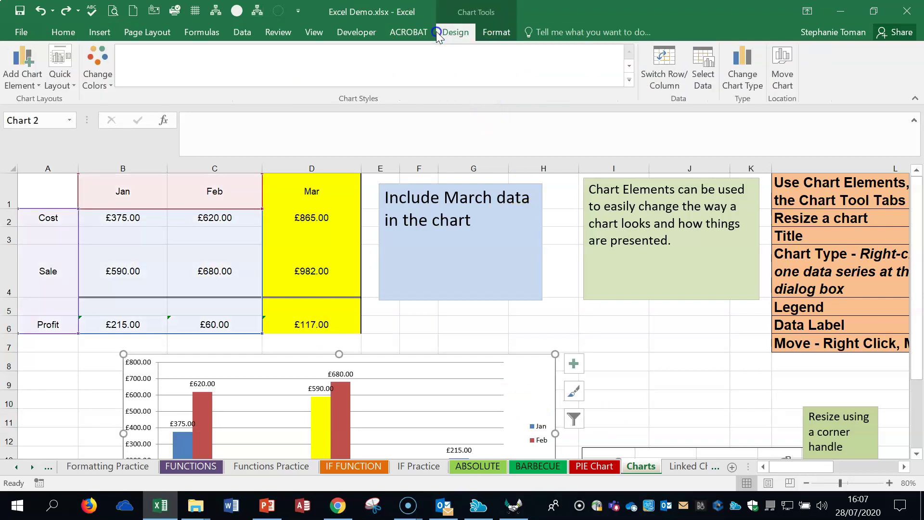
pyautogui.click(492, 33)
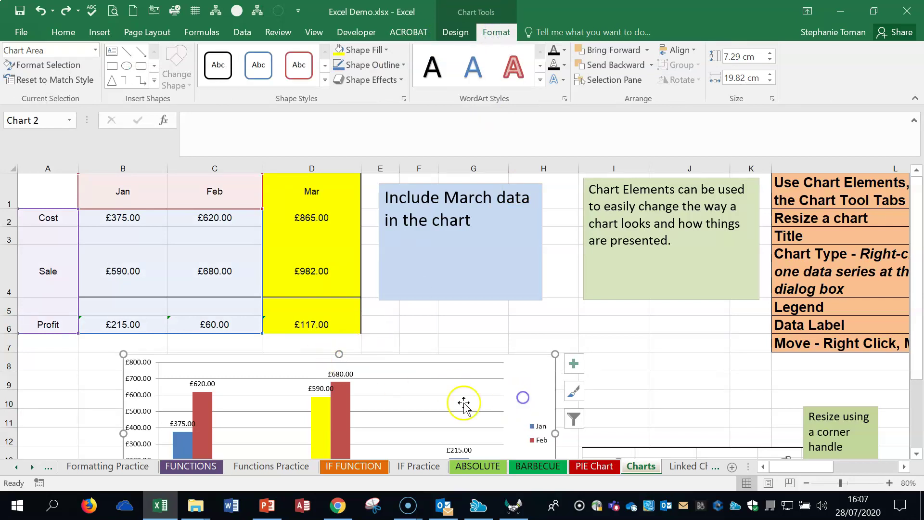
pyautogui.moveTo(261, 331); pyautogui.dragTo(359, 331)
pyautogui.scroll(-3, 539, 412)
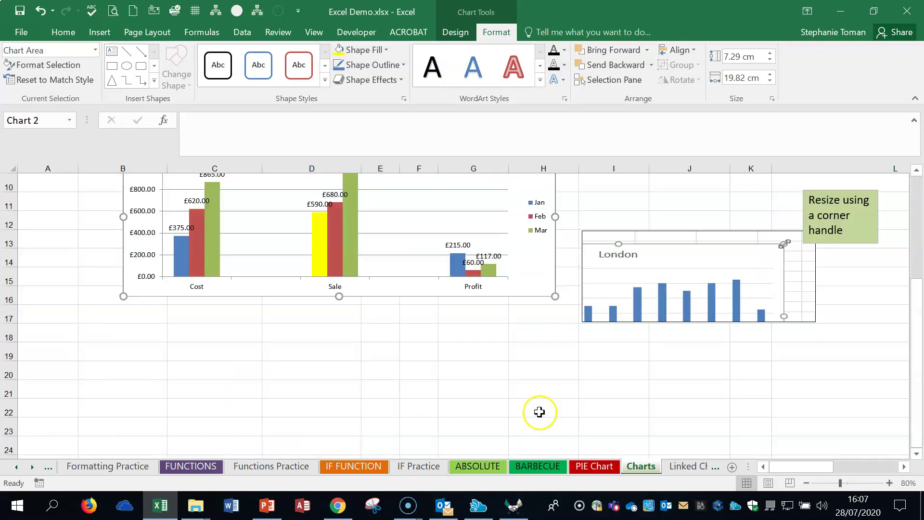
pyautogui.scroll(3, 484, 299)
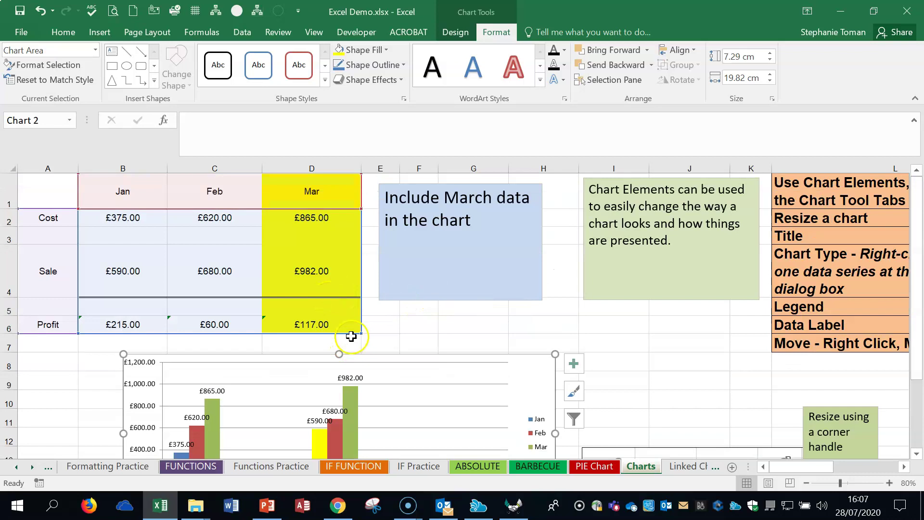
pyautogui.scroll(-1, 351, 336)
pyautogui.moveTo(360, 262); pyautogui.dragTo(254, 262)
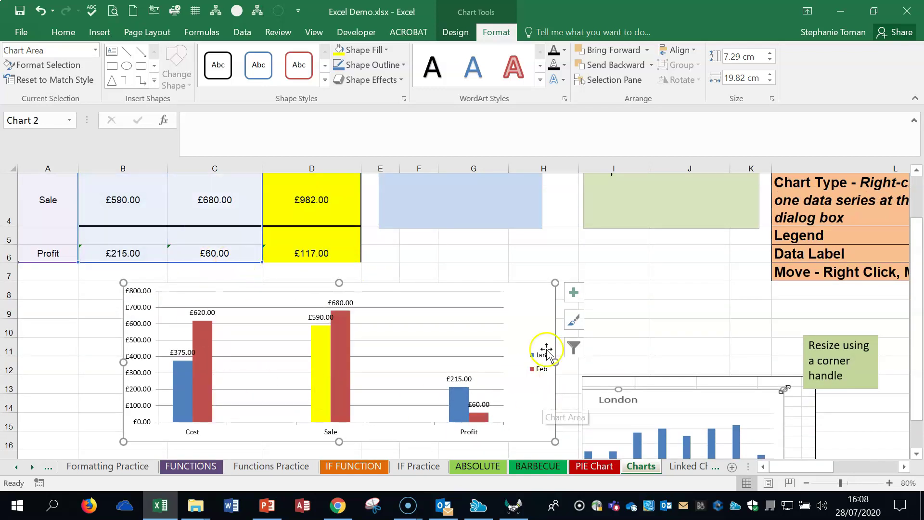
# Review the chart tasks listed in column L, including resizing a chart and changing the chart type.
pyautogui.click(806, 212)
pyautogui.scroll(1, 860, 217)
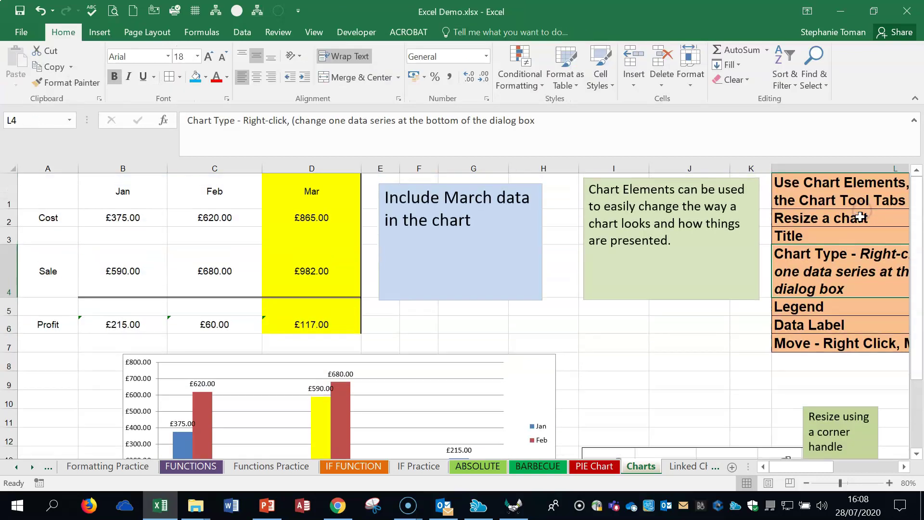
pyautogui.click(804, 218)
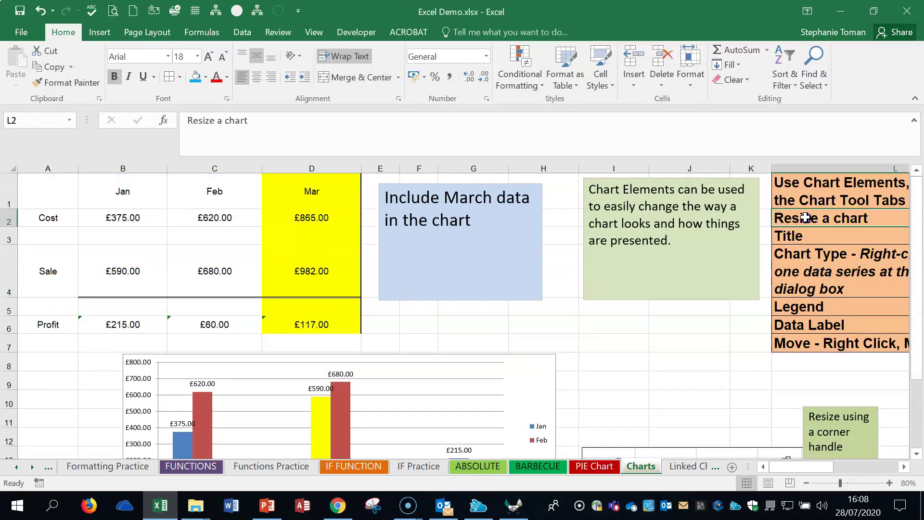
pyautogui.click(813, 272)
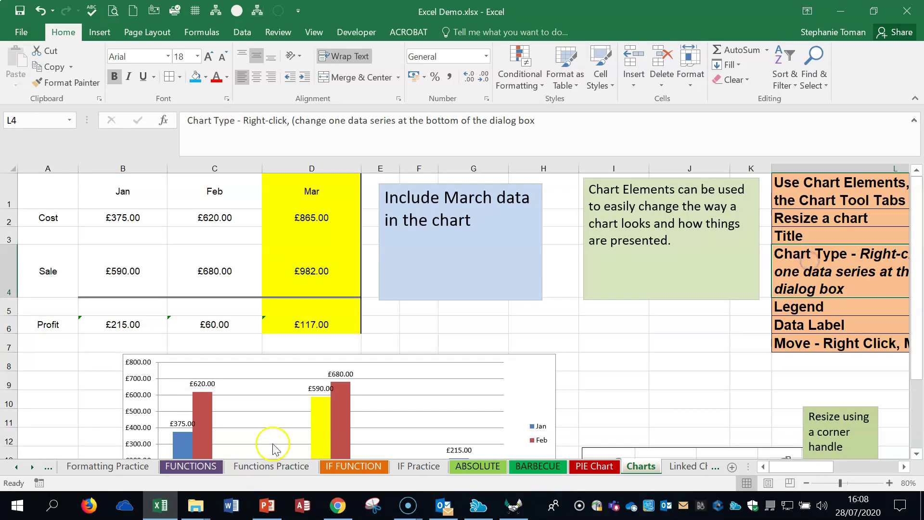
# Try the Stacked Line with Markers chart type for the Feb series, and set it back to Clustered Column.
pyautogui.scroll(-2, 279, 441)
pyautogui.moveTo(343, 277)
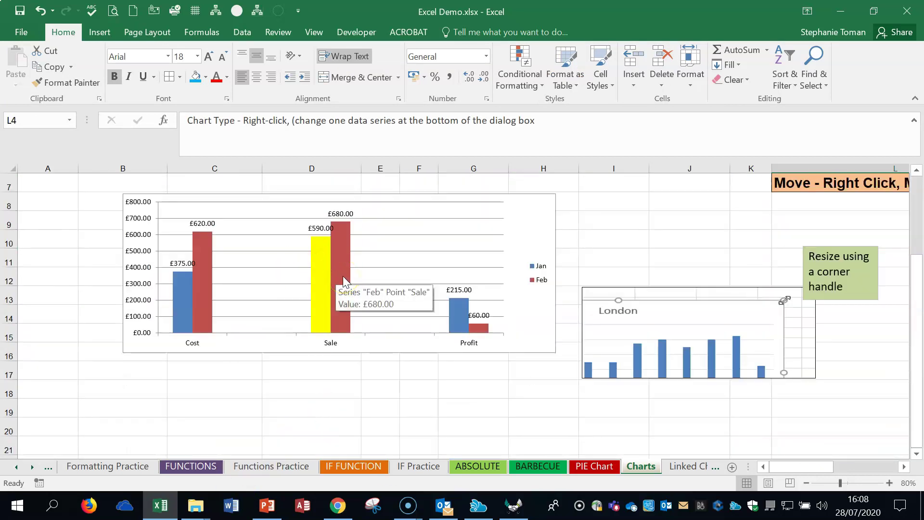
pyautogui.rightClick(344, 277)
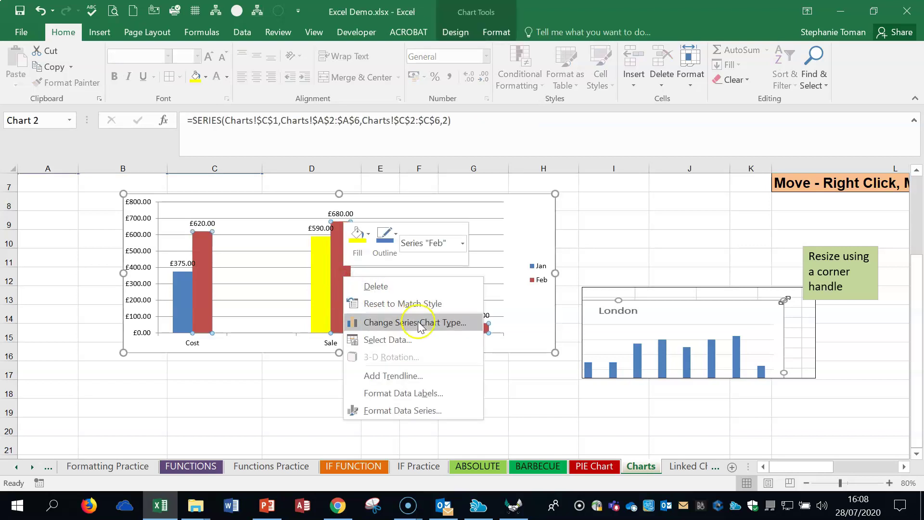
pyautogui.click(429, 322)
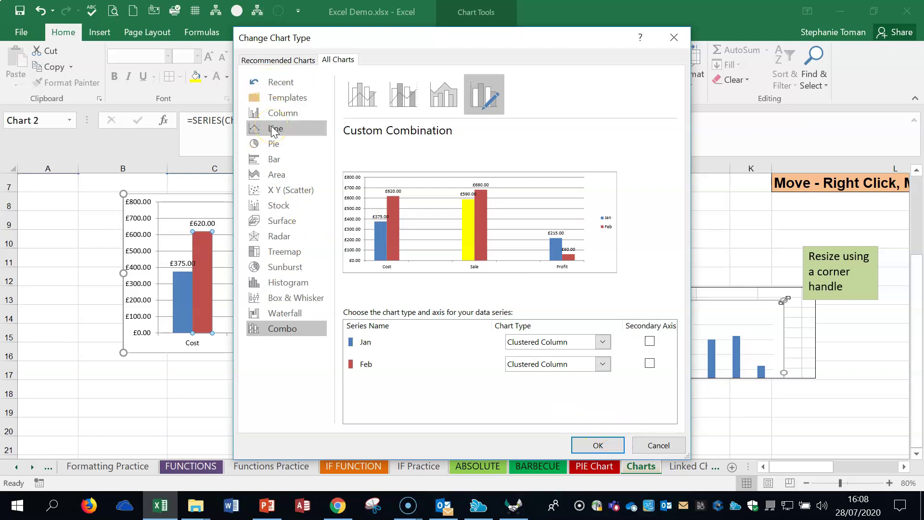
pyautogui.click(602, 365)
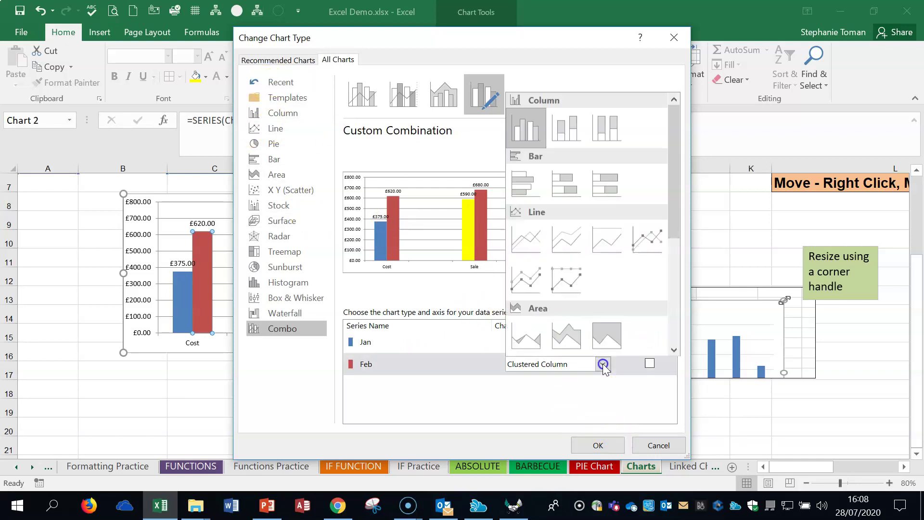
pyautogui.click(531, 278)
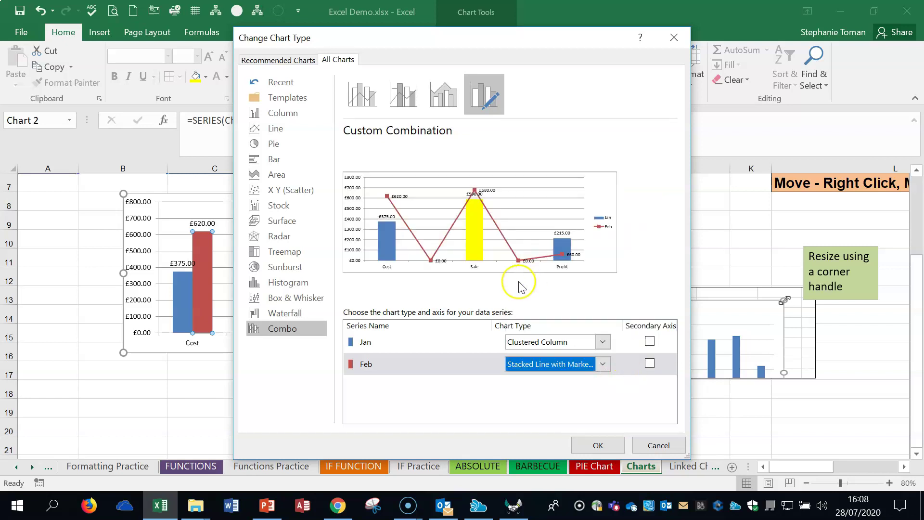
pyautogui.click(604, 366)
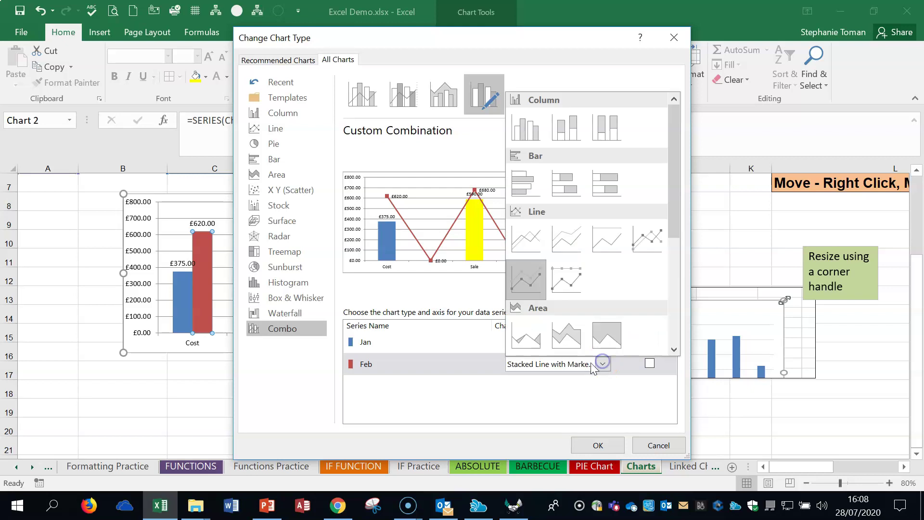
pyautogui.click(526, 126)
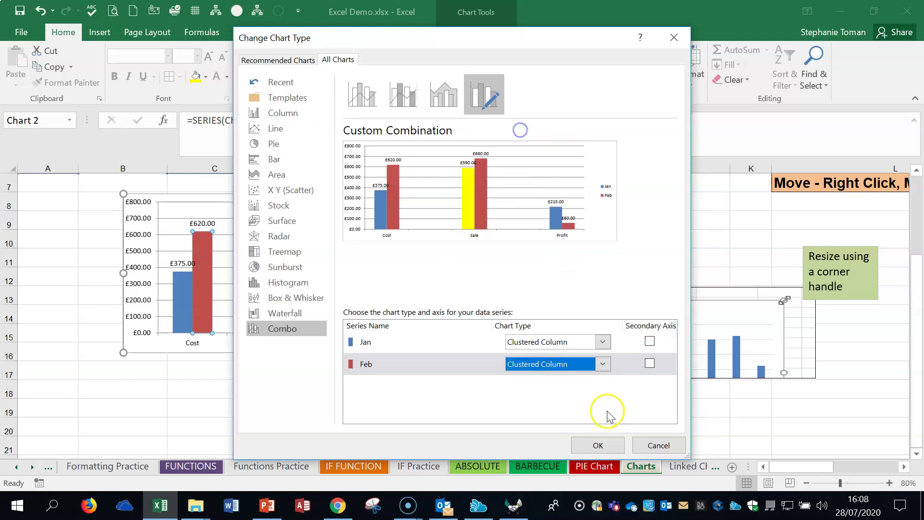
# Change the Jan series' chart type to Line, trying Stacked Line with Markers first, and apply the custom combination.
pyautogui.click(603, 342)
pyautogui.click(523, 259)
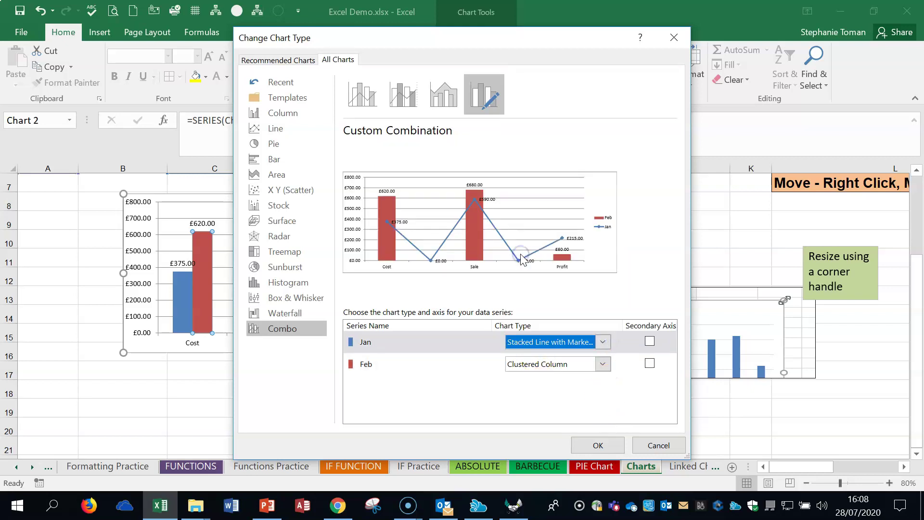
pyautogui.click(603, 341)
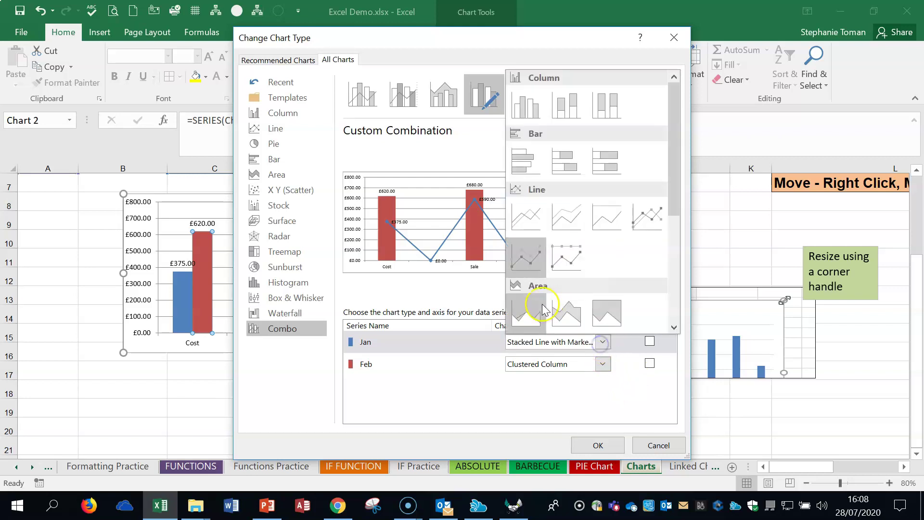
pyautogui.click(527, 254)
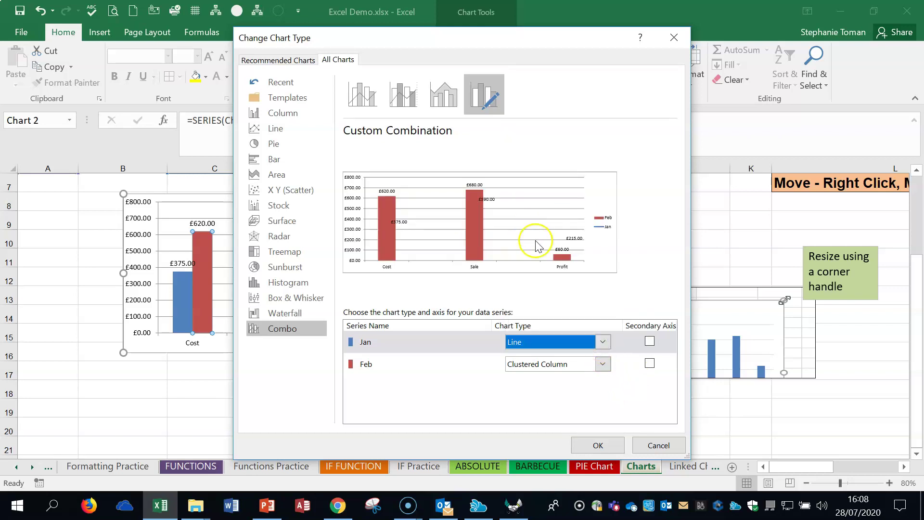
pyautogui.click(580, 441)
pyautogui.click(298, 431)
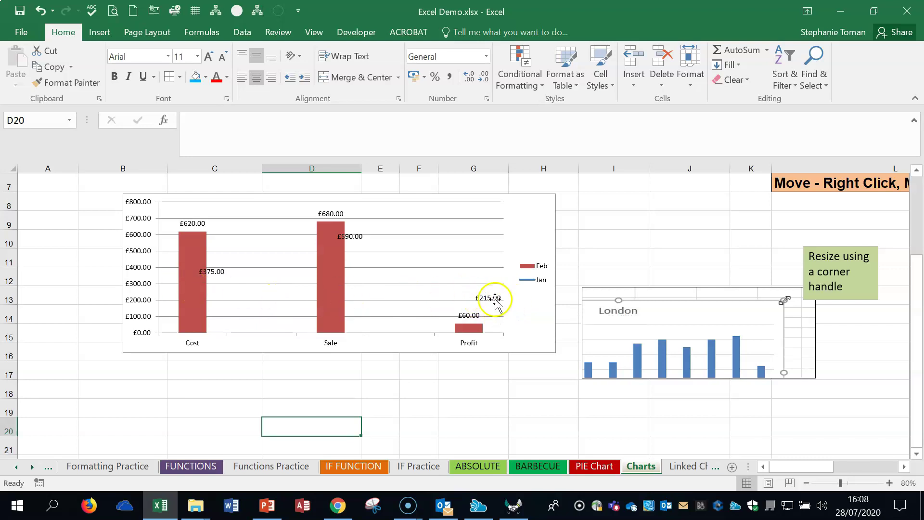
# Plot the Feb series on the secondary axis, deselect the chart and close the formatting pane.
pyautogui.rightClick(470, 326)
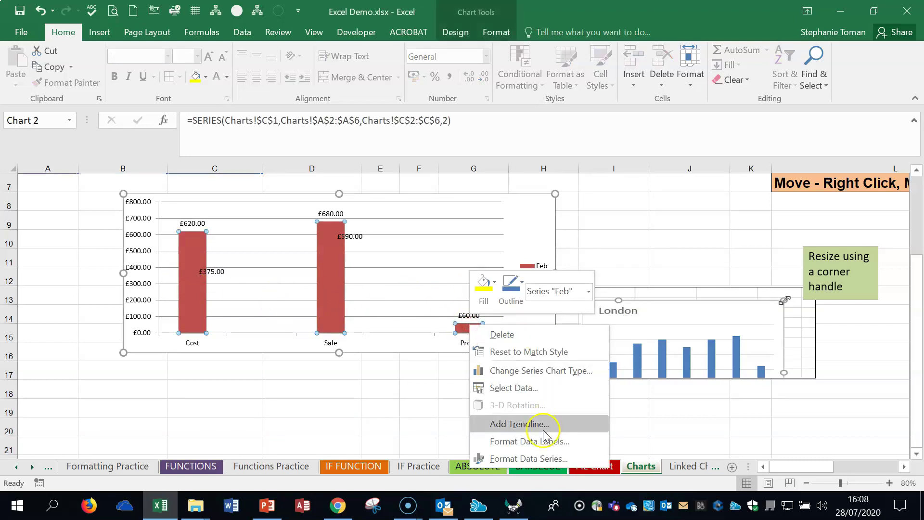
pyautogui.click(545, 458)
pyautogui.click(785, 296)
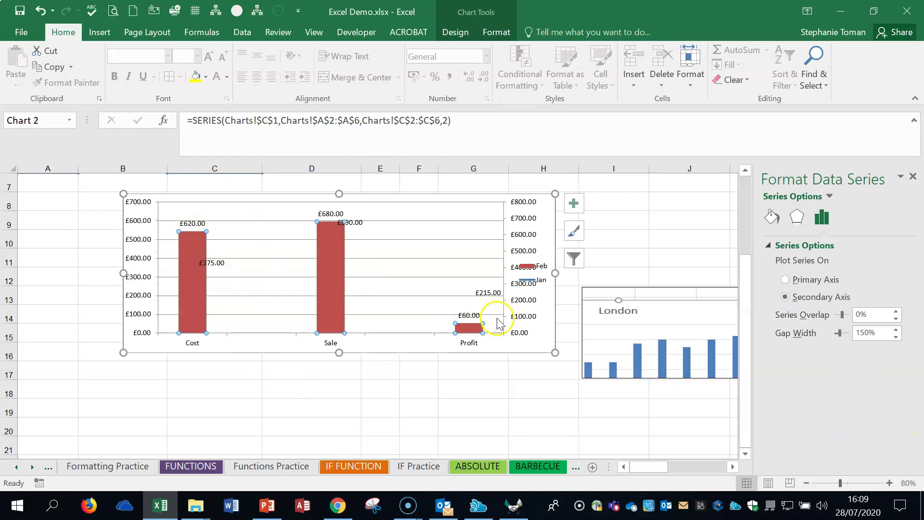
pyautogui.click(522, 426)
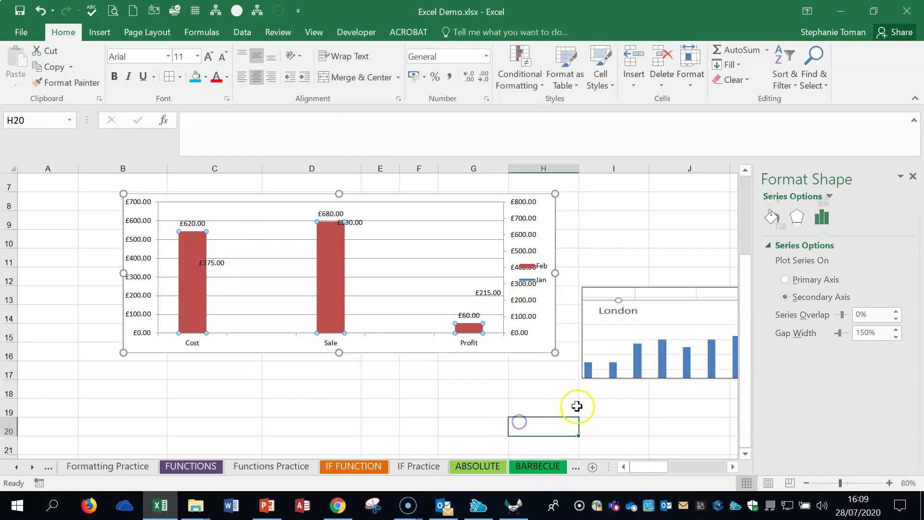
pyautogui.scroll(2, 577, 406)
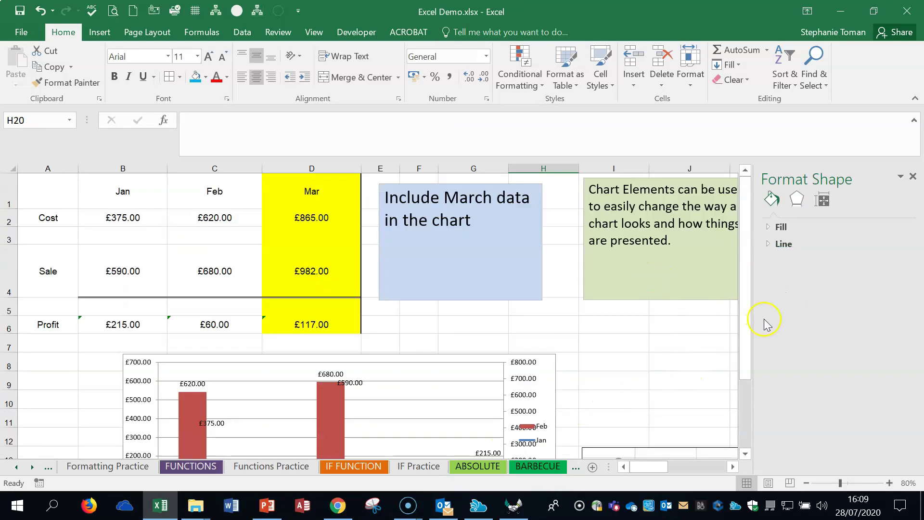
pyautogui.click(914, 177)
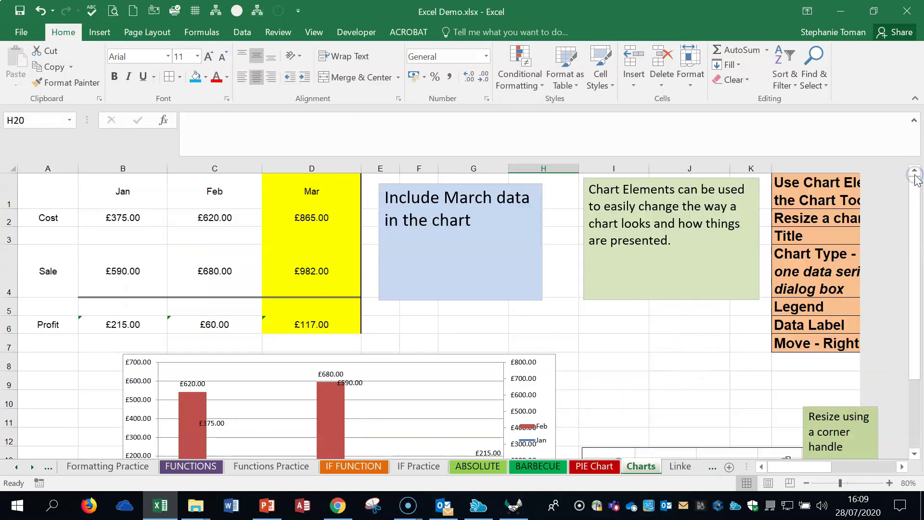
# Enlarge the London chart picture from its corner, narrow it from the side, and move it near the "Resize using a corner handle" note.
pyautogui.scroll(-2, 478, 378)
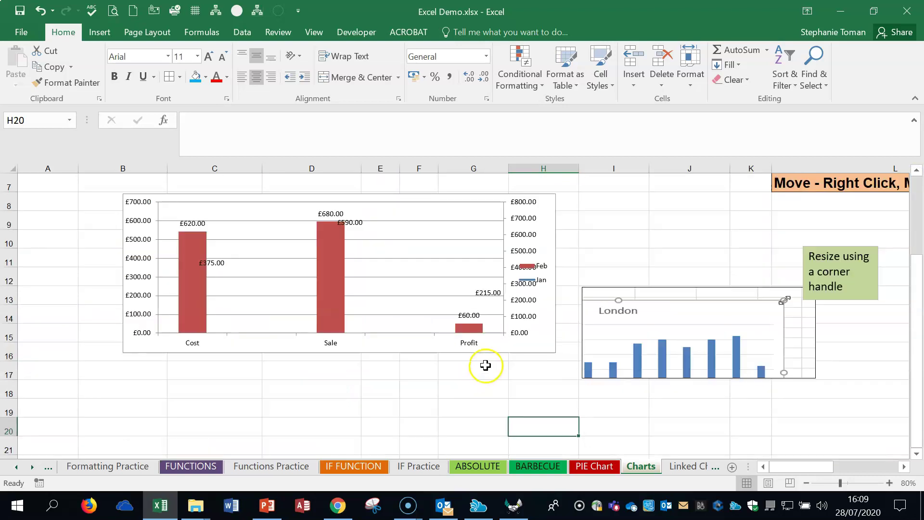
pyautogui.click(587, 371)
pyautogui.moveTo(582, 376); pyautogui.dragTo(511, 453)
pyautogui.moveTo(390, 287); pyautogui.dragTo(536, 284)
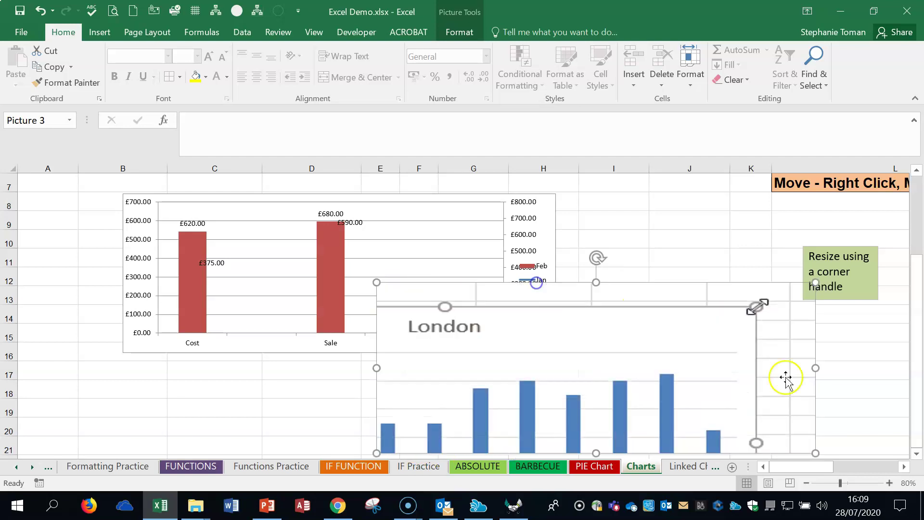
pyautogui.moveTo(814, 369); pyautogui.dragTo(502, 384)
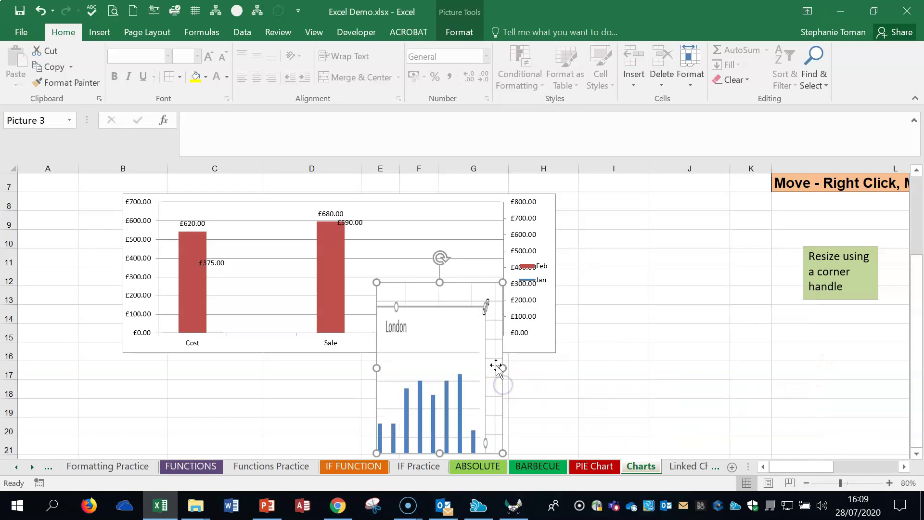
pyautogui.moveTo(460, 288); pyautogui.dragTo(721, 254)
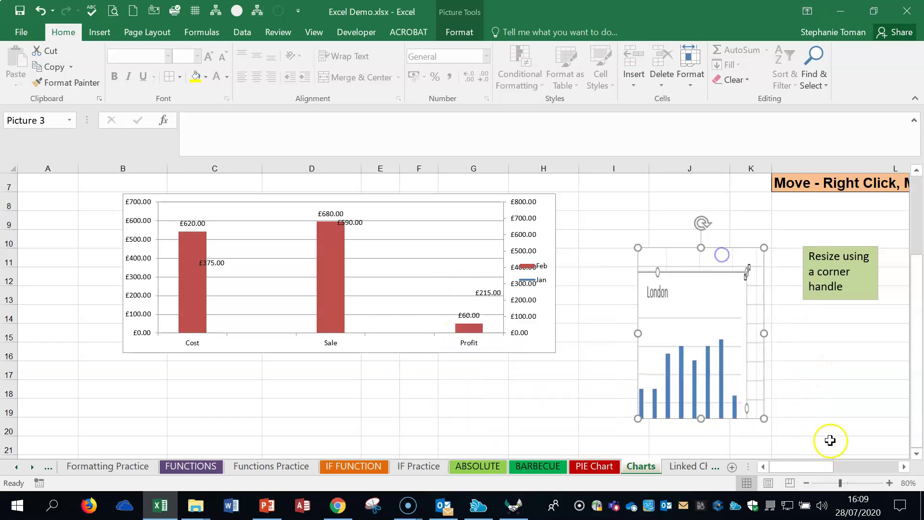
# Try the Top position for the column chart's legend, set it to Top Right and deselect the chart.
pyautogui.scroll(2, 830, 440)
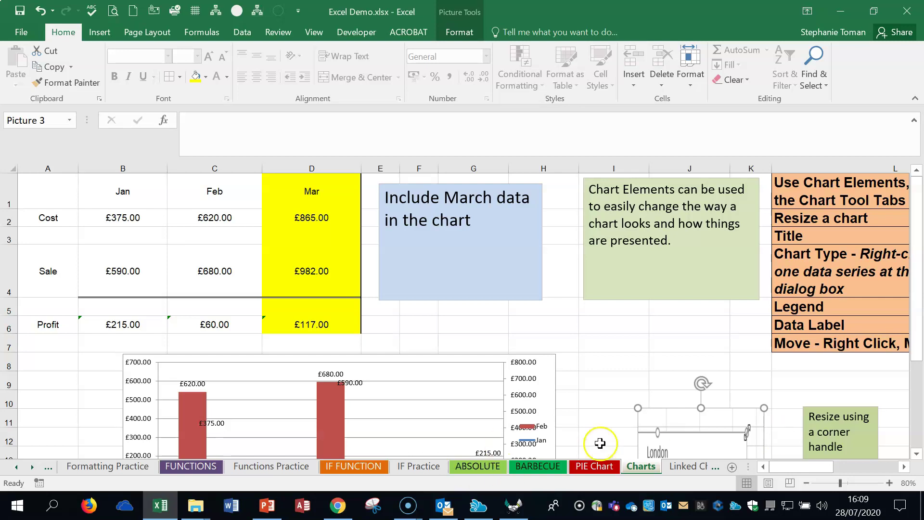
pyautogui.scroll(-2, 598, 440)
pyautogui.click(525, 272)
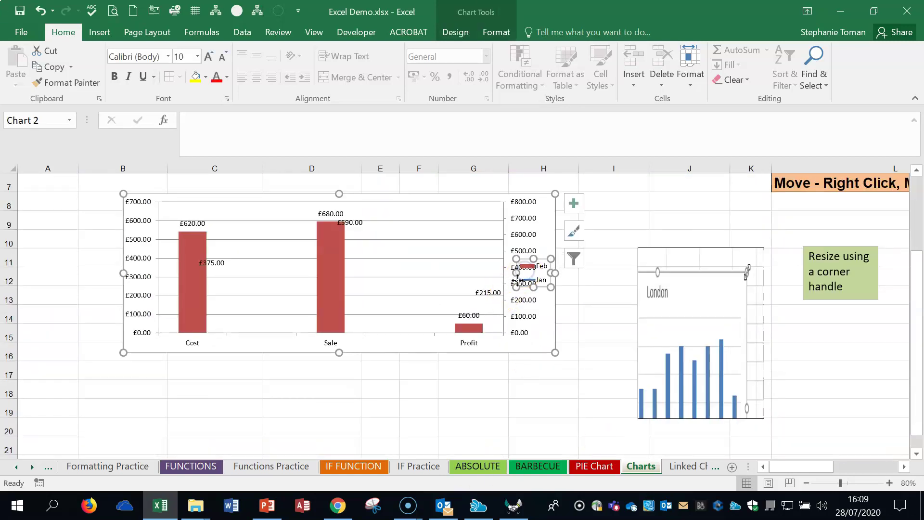
pyautogui.rightClick(525, 288)
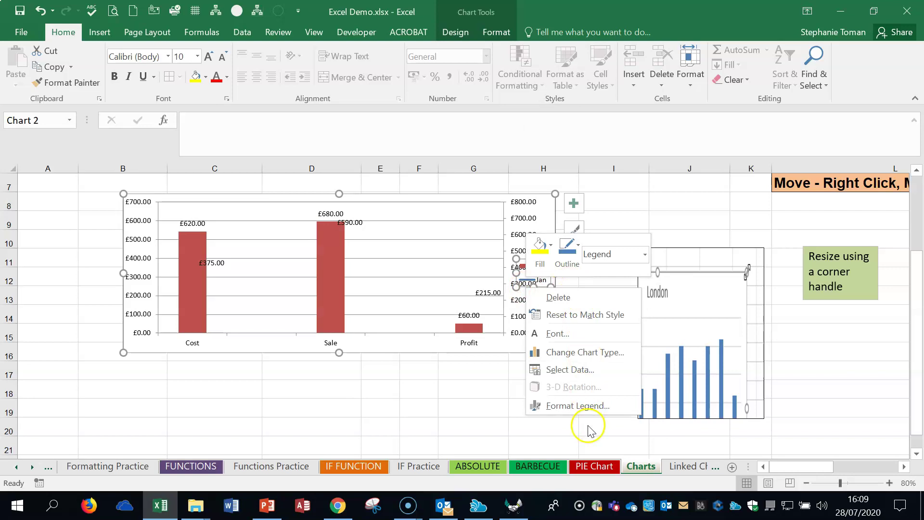
pyautogui.click(583, 409)
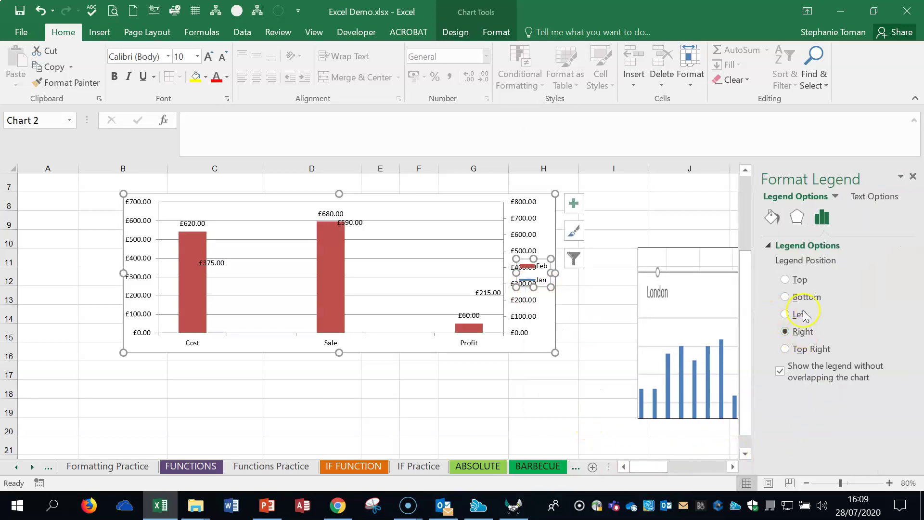
pyautogui.click(786, 280)
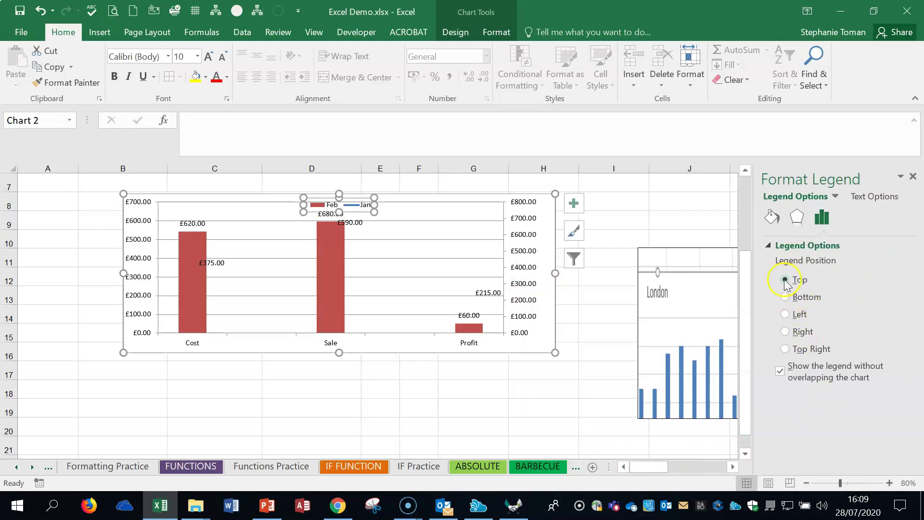
pyautogui.click(791, 350)
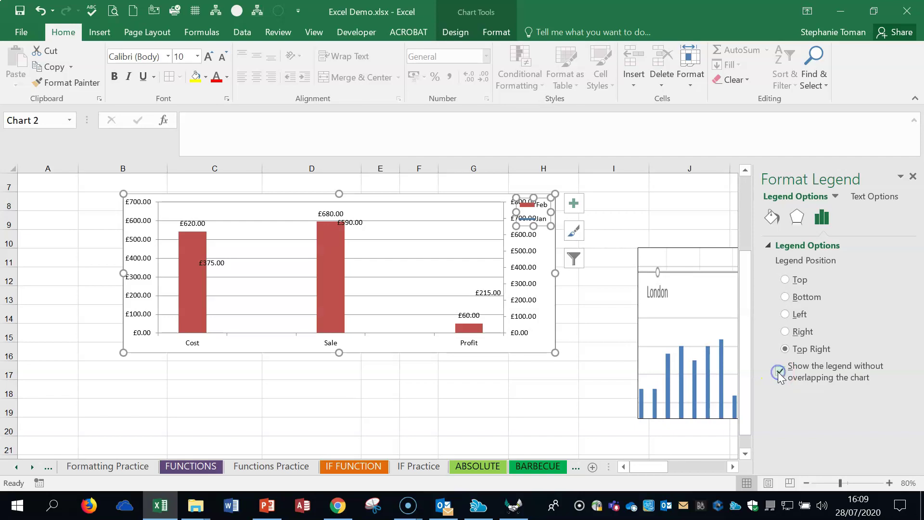
pyautogui.click(553, 404)
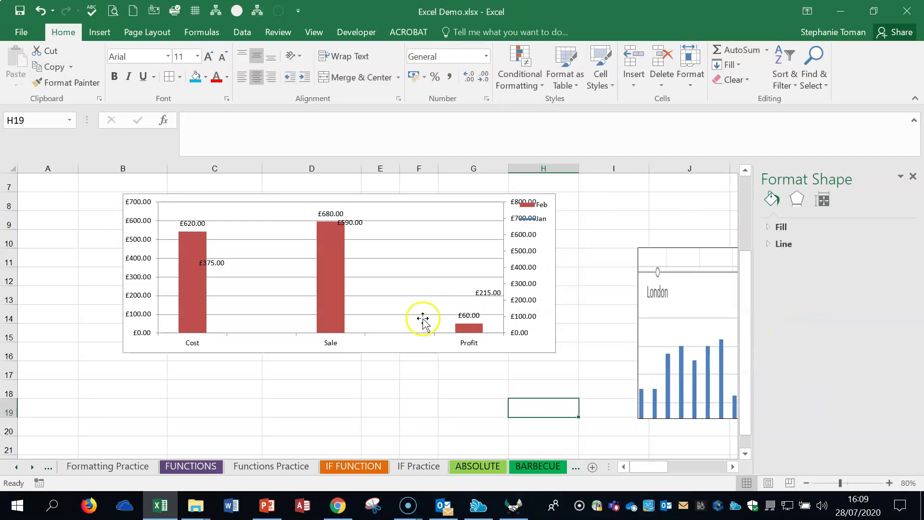
# Delete the data labels of both the Feb and Jan series from the chart.
pyautogui.rightClick(330, 287)
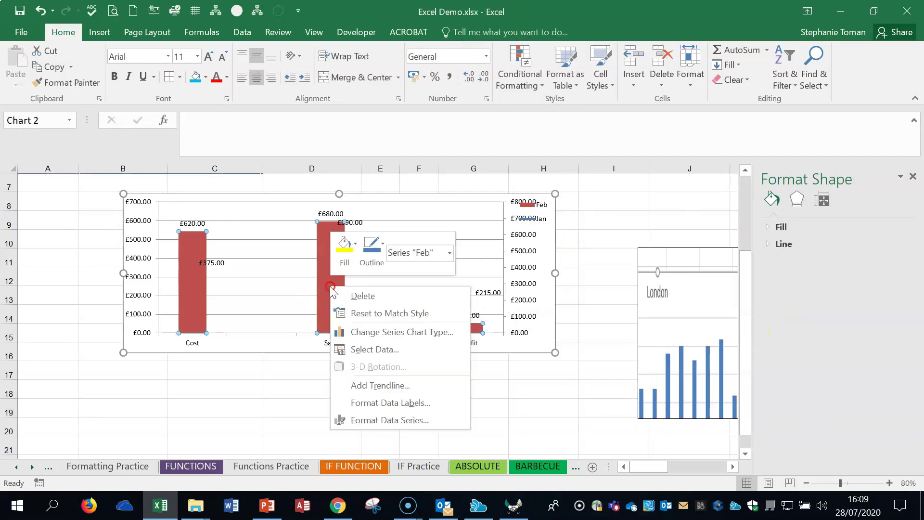
pyautogui.click(393, 403)
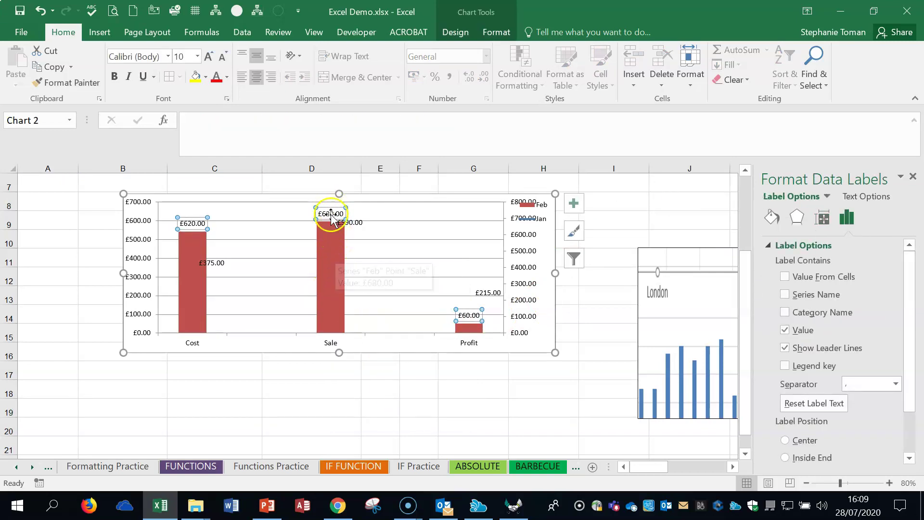
pyautogui.press('Delete')
pyautogui.click(351, 222)
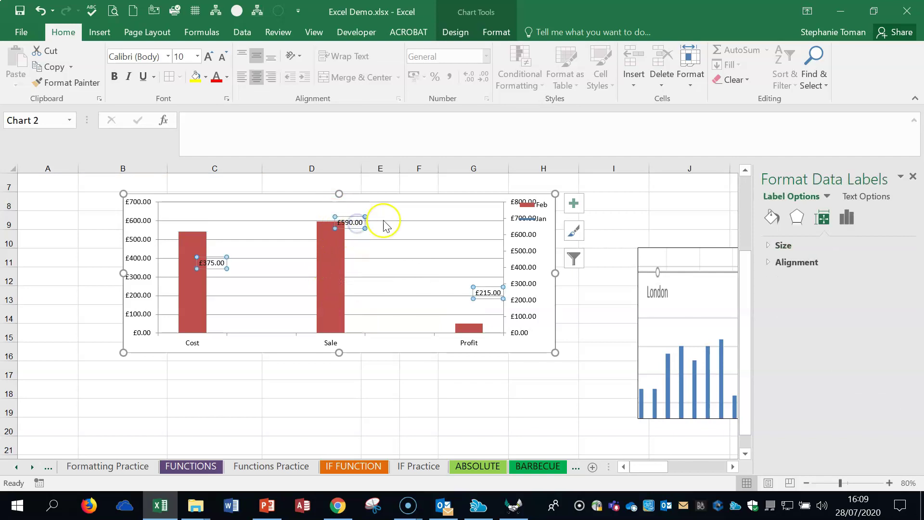
pyautogui.press('Delete')
# Add data labels to the Feb series and close the formatting pane.
pyautogui.rightClick(334, 290)
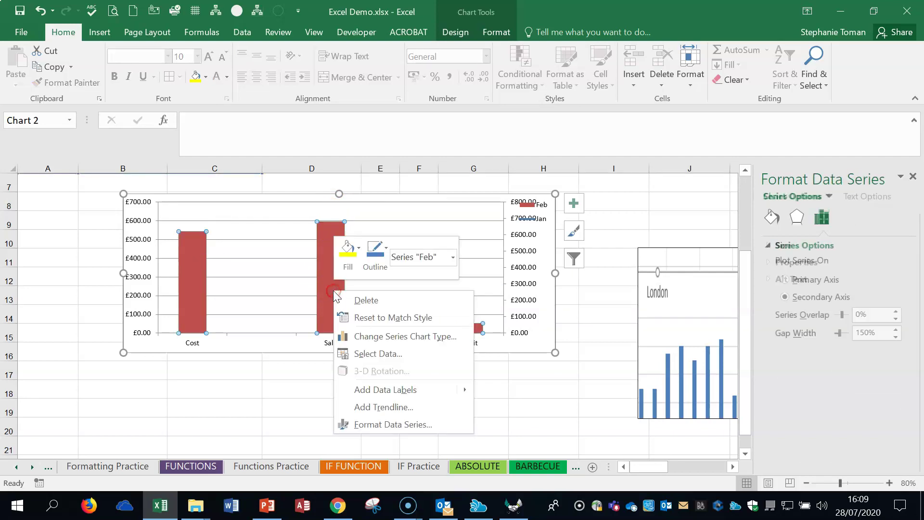
pyautogui.click(409, 389)
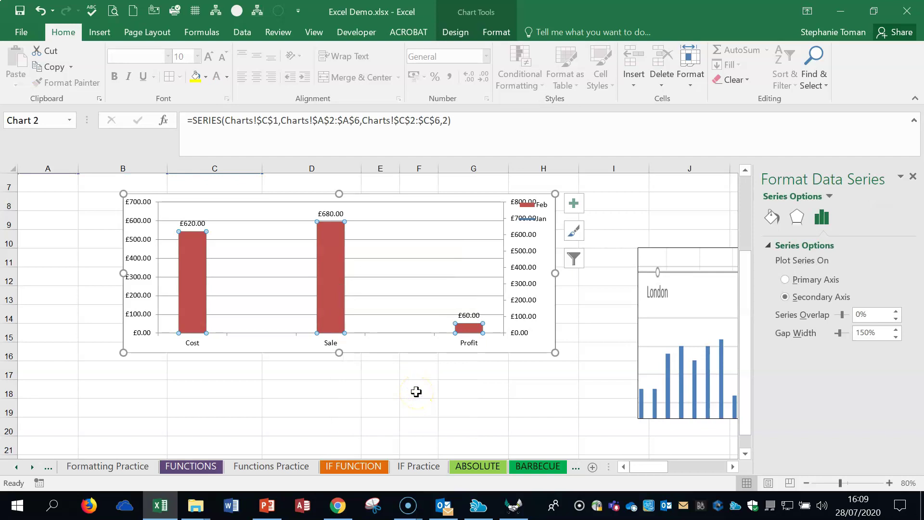
pyautogui.click(913, 176)
# Move the column chart from the Charts sheet to a new sheet named Chart1.
pyautogui.scroll(2, 612, 372)
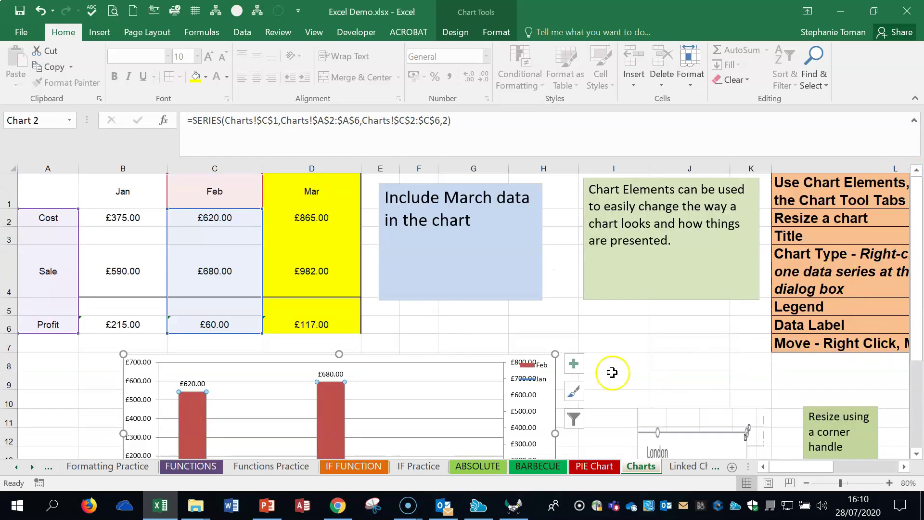
pyautogui.scroll(-2, 488, 385)
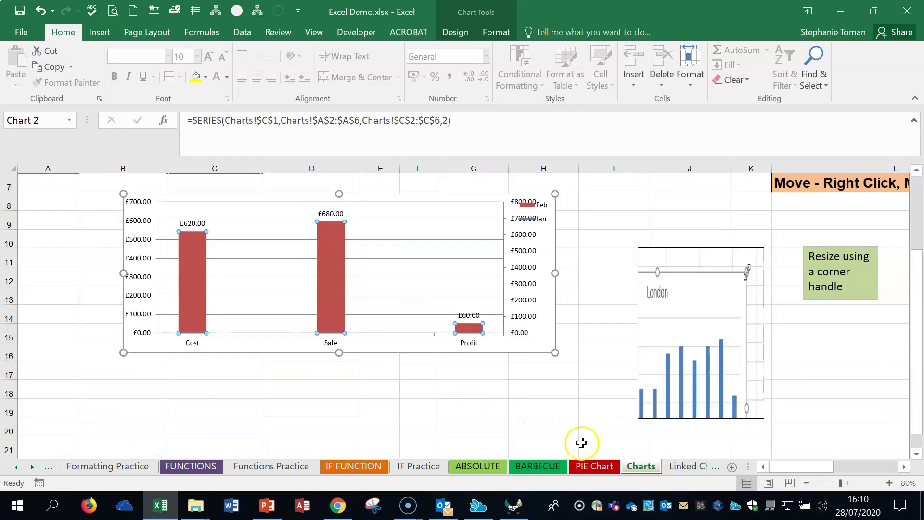
pyautogui.rightClick(526, 343)
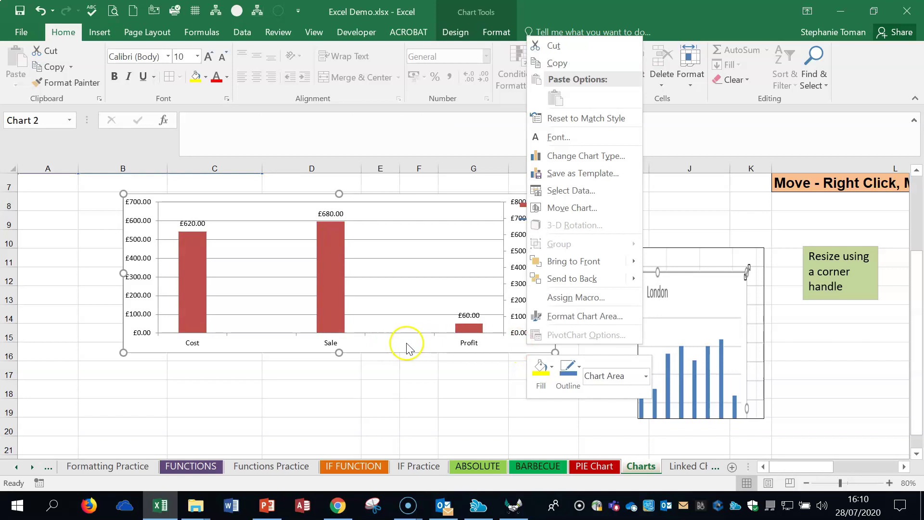
pyautogui.press('Escape')
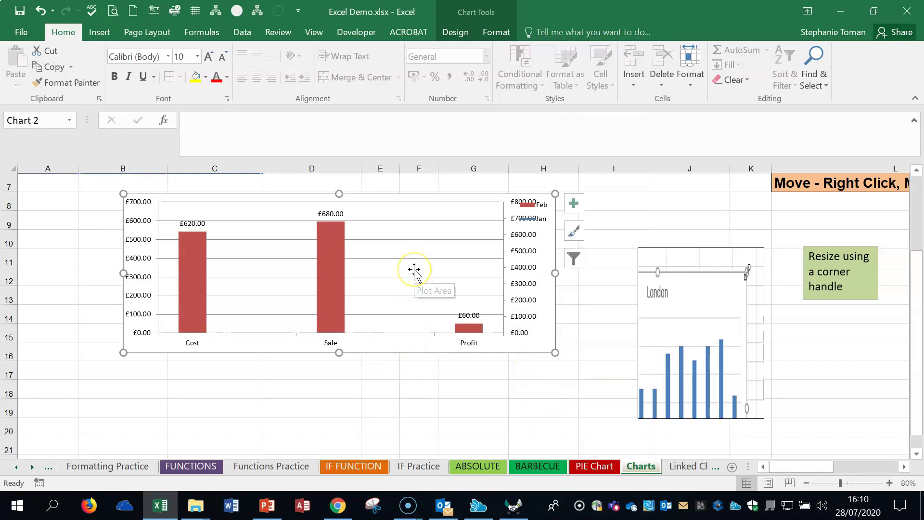
pyautogui.rightClick(533, 340)
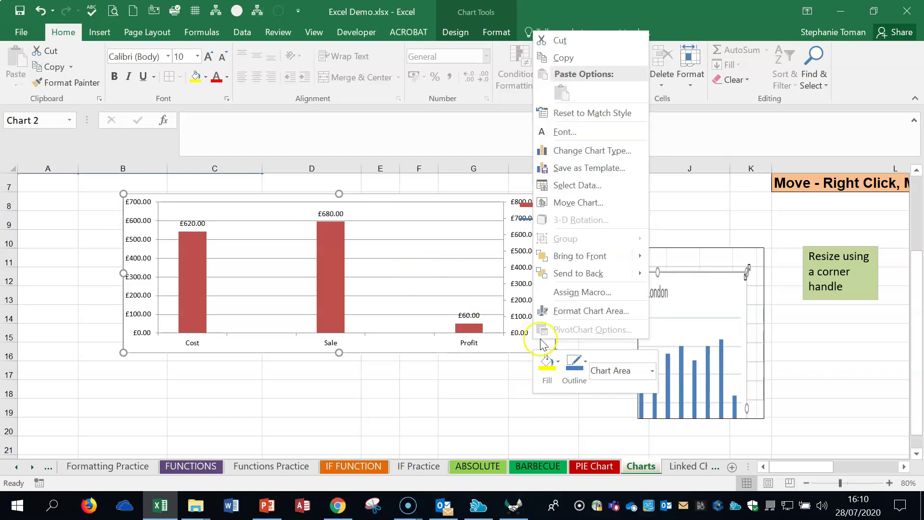
pyautogui.click(583, 203)
pyautogui.click(481, 176)
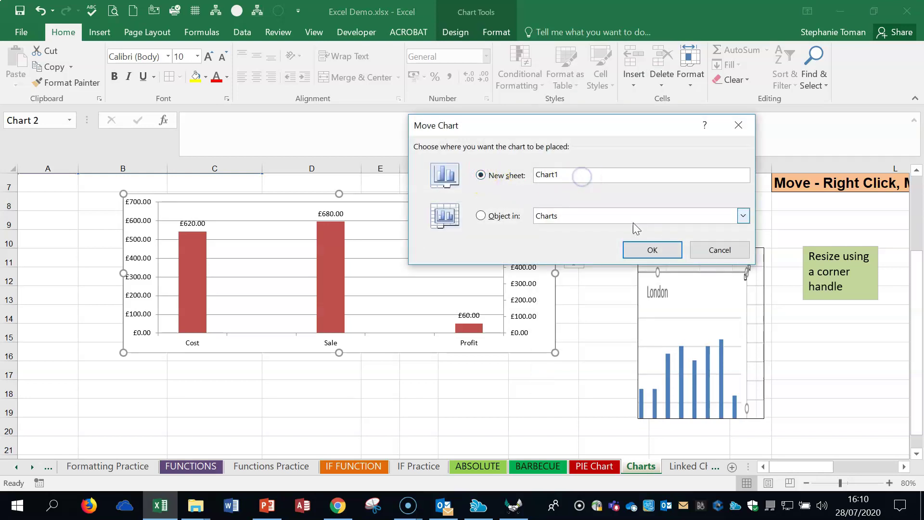
pyautogui.click(659, 250)
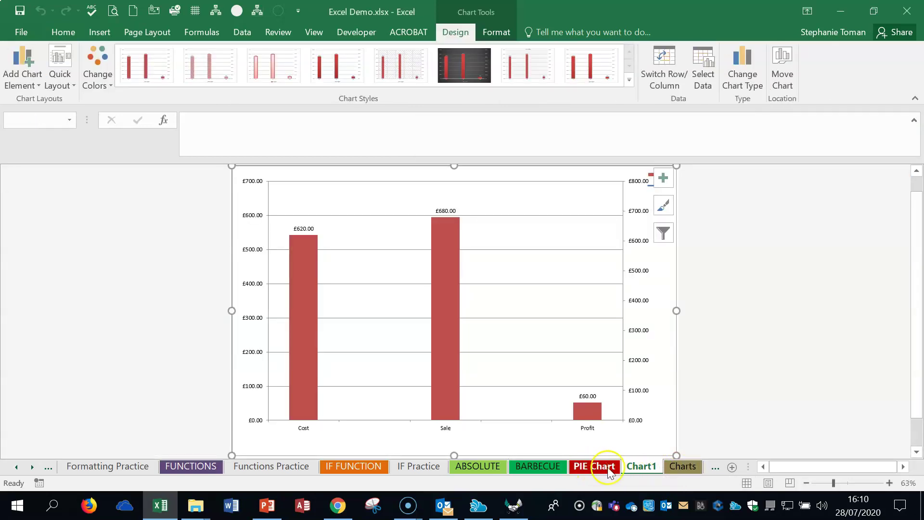
# Compare the Charts worksheet with the Chart1 chart sheet, finishing on Chart1.
pyautogui.click(682, 466)
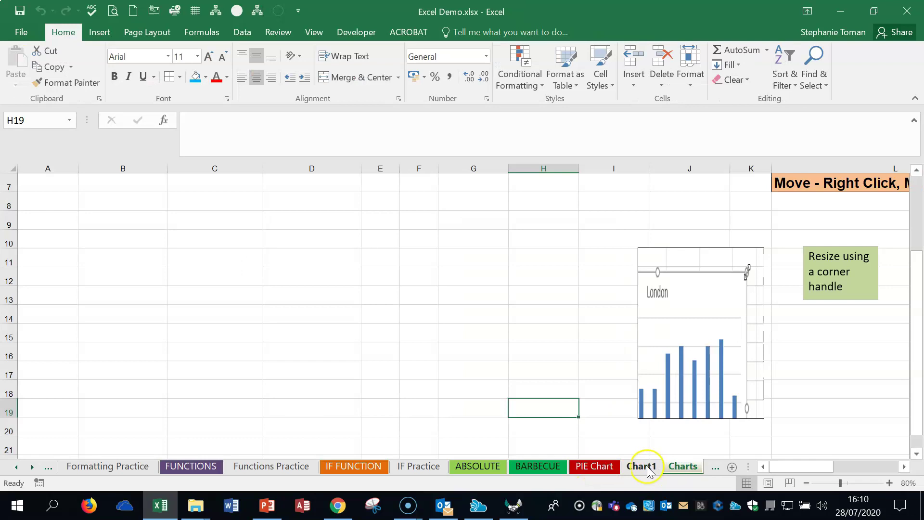
pyautogui.click(648, 468)
pyautogui.click(674, 466)
pyautogui.click(642, 467)
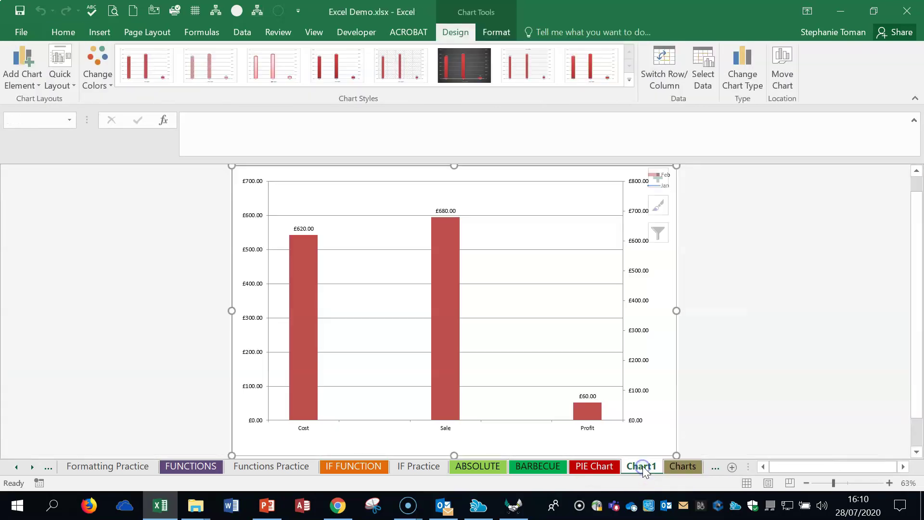
# Move the chart on the Chart1 sheet back into the Charts sheet as an object.
pyautogui.rightClick(654, 295)
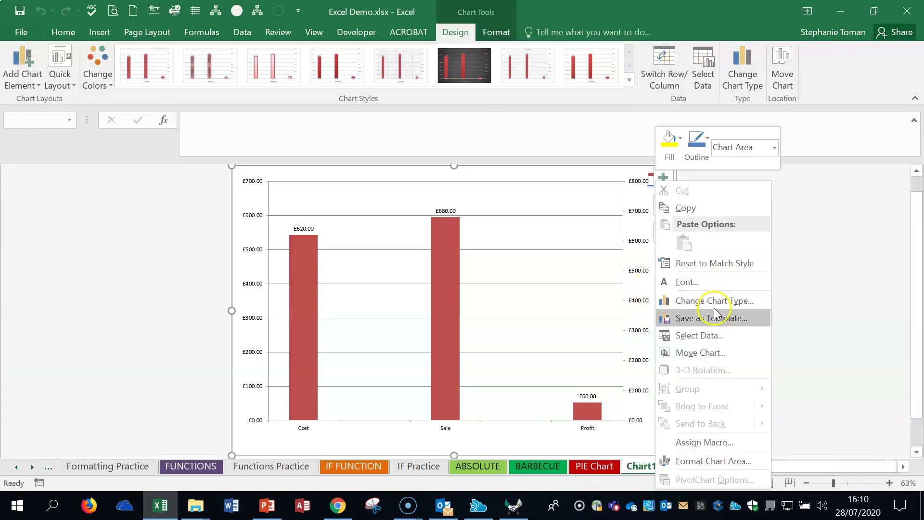
pyautogui.click(709, 352)
pyautogui.click(609, 365)
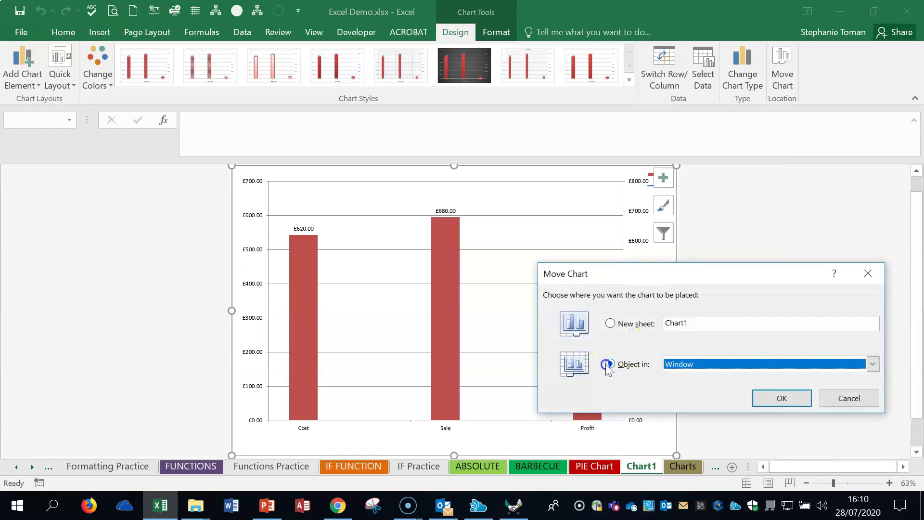
pyautogui.click(872, 363)
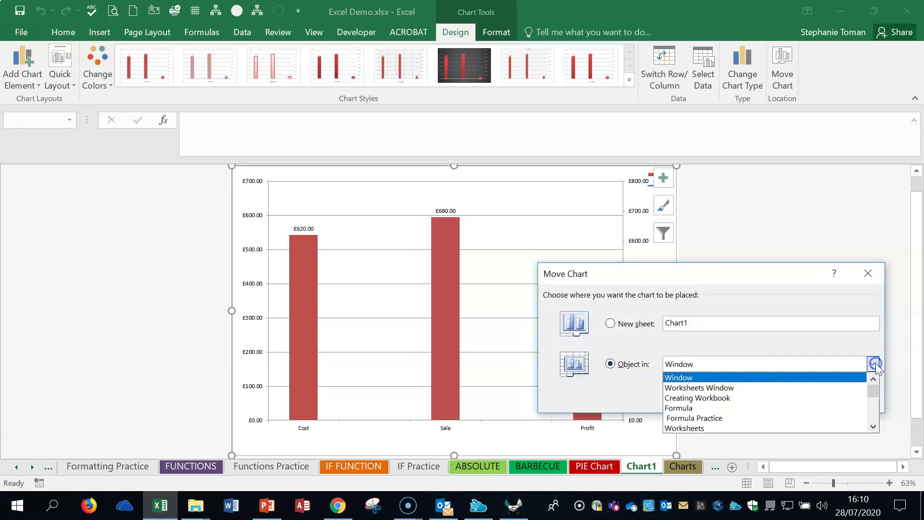
pyautogui.scroll(-2, 763, 423)
pyautogui.scroll(-4, 766, 427)
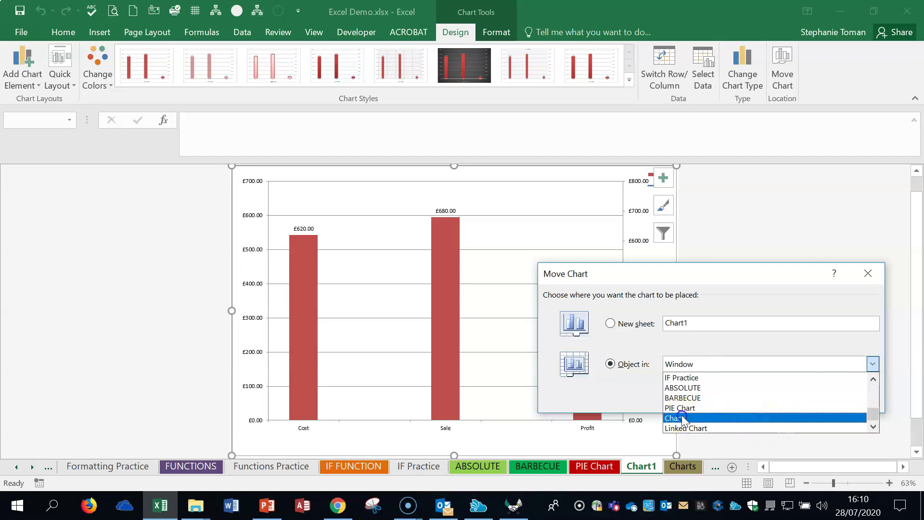
pyautogui.click(683, 417)
pyautogui.click(769, 396)
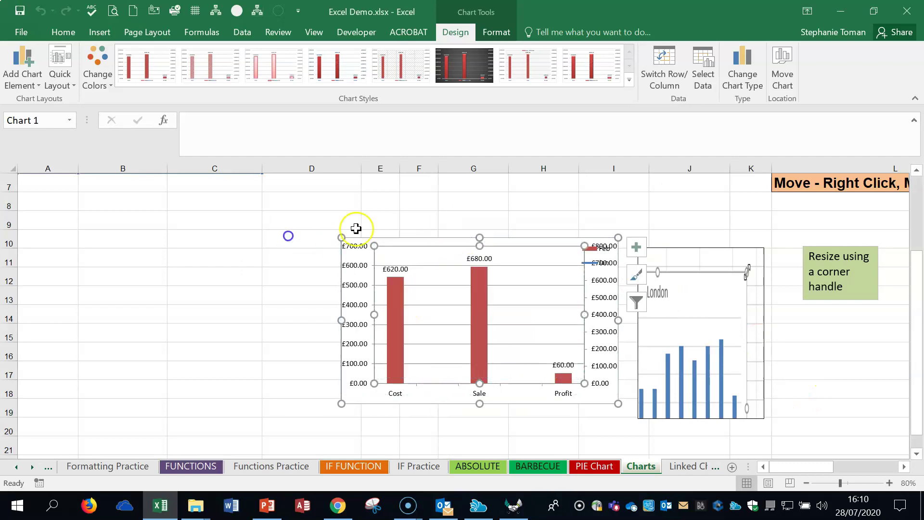
# Move the chart beneath the data table, enlarge it from its corner to span about columns B to H, and deselect it.
pyautogui.moveTo(359, 231); pyautogui.dragTo(147, 208)
pyautogui.moveTo(407, 383); pyautogui.dragTo(569, 457)
pyautogui.click(831, 406)
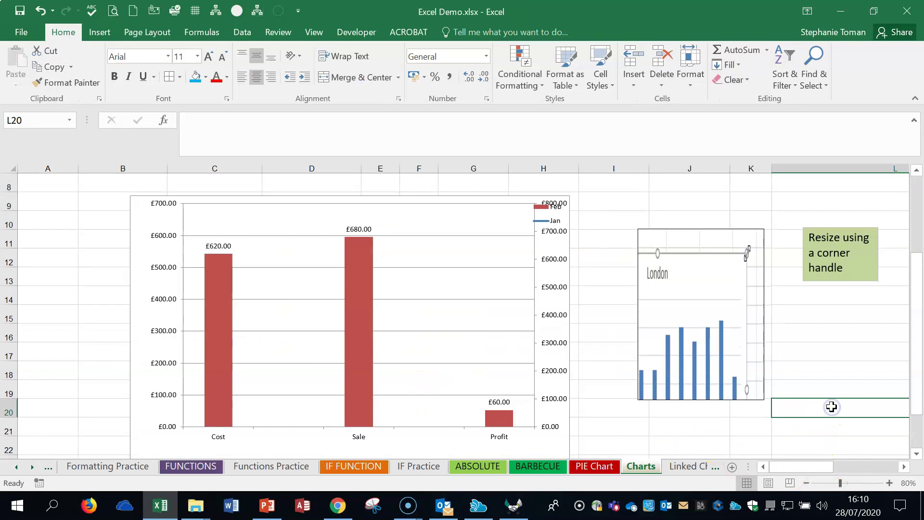
# Review the chart exercise checklist in column L, from Move and Data Label up to Title and Resize a chart.
pyautogui.scroll(-1, 831, 406)
pyautogui.scroll(4, 831, 407)
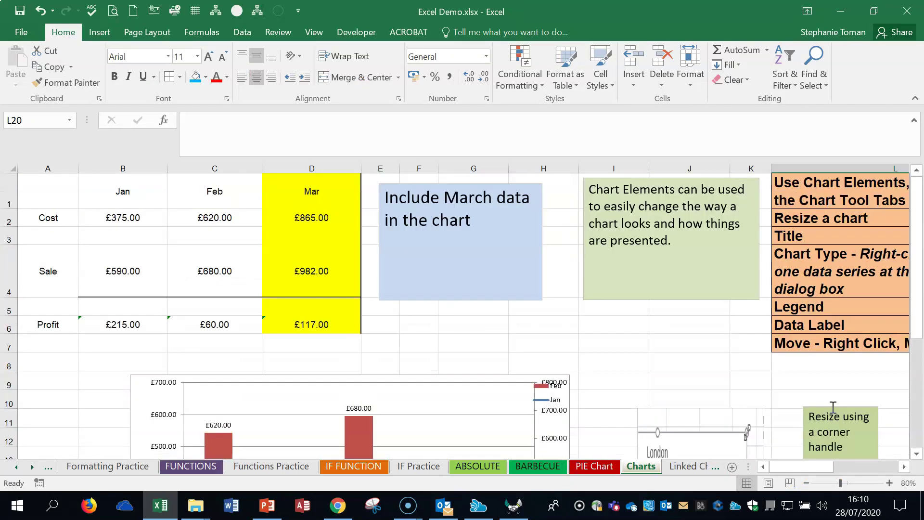
pyautogui.click(821, 329)
pyautogui.click(843, 344)
pyautogui.click(832, 307)
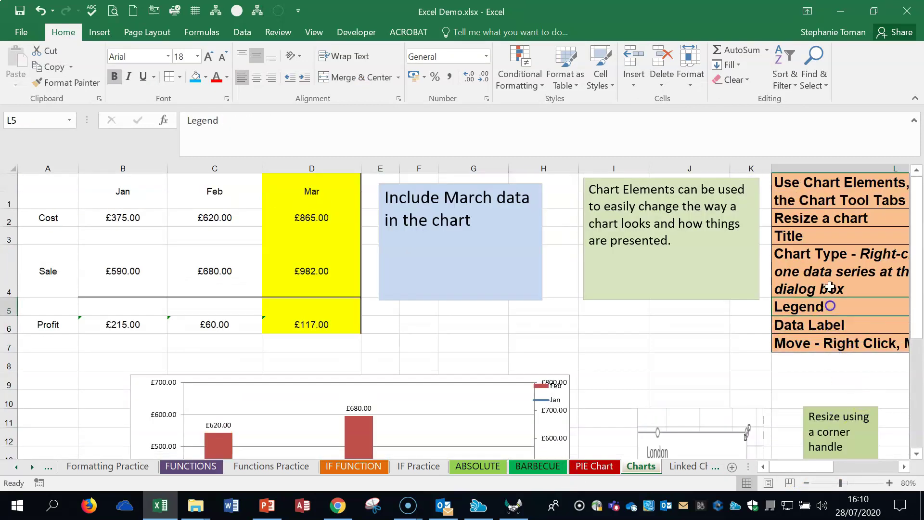
pyautogui.click(833, 270)
pyautogui.click(819, 235)
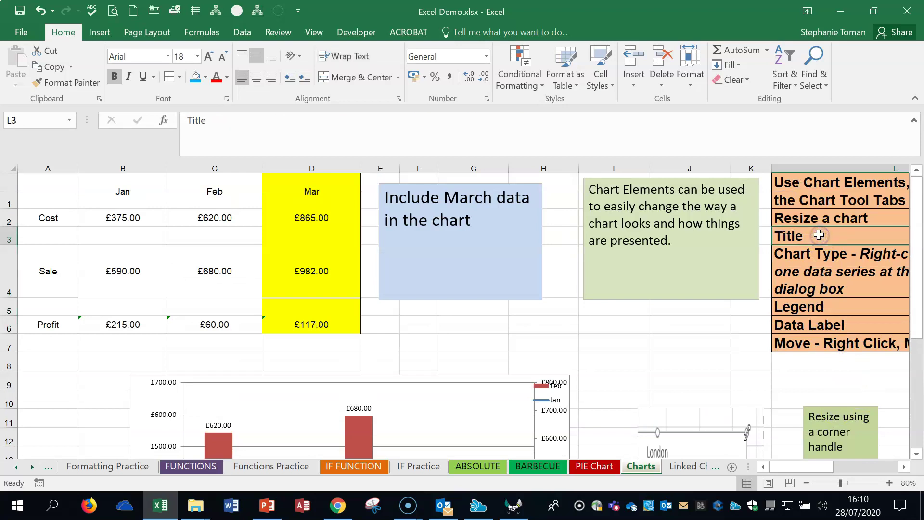
pyautogui.click(838, 220)
pyautogui.click(639, 353)
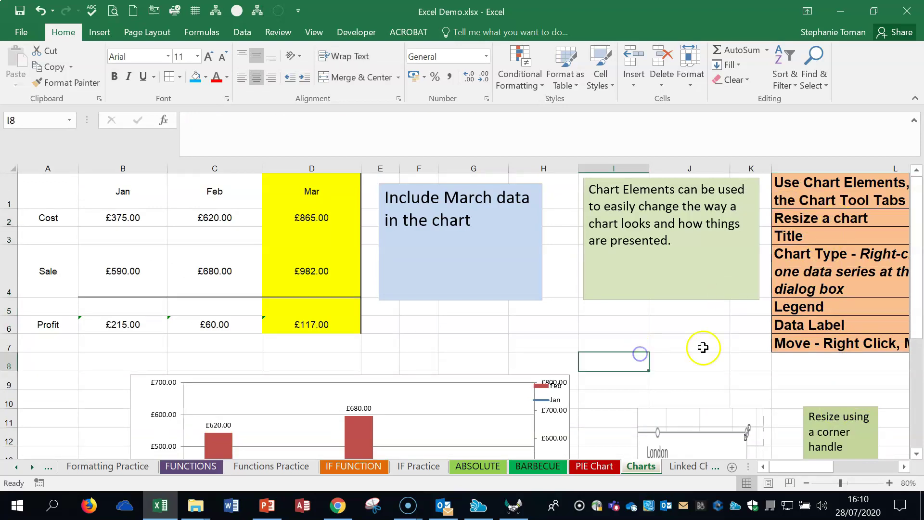
# Examine the formatting options for the chart's gridlines and the fill colour choices for its plot area.
pyautogui.scroll(-3, 702, 346)
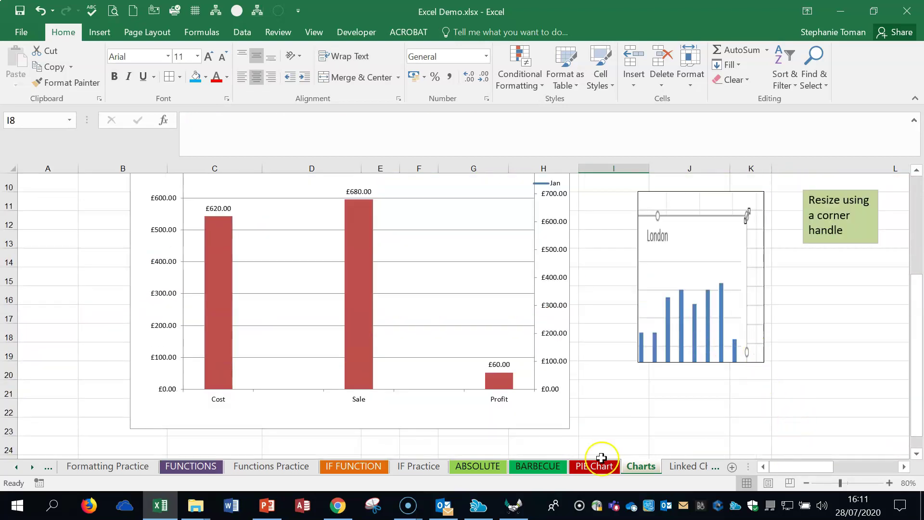
pyautogui.rightClick(413, 327)
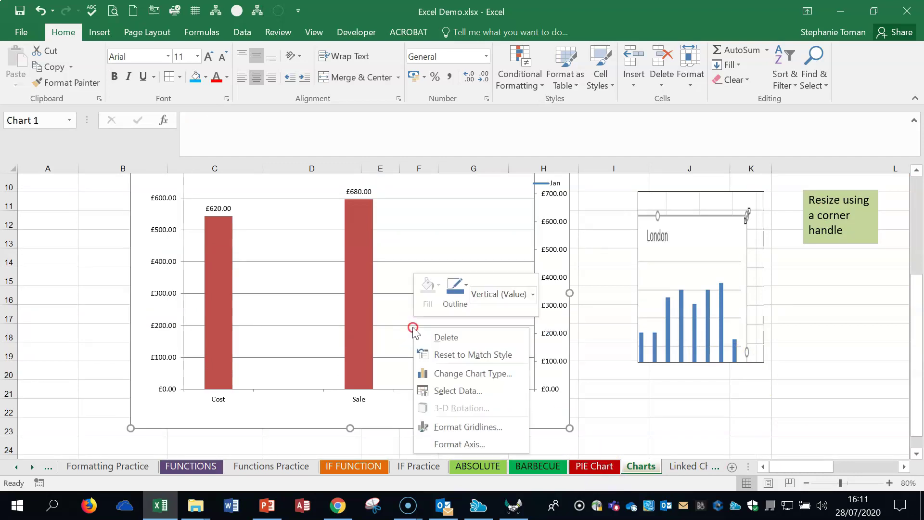
pyautogui.click(393, 336)
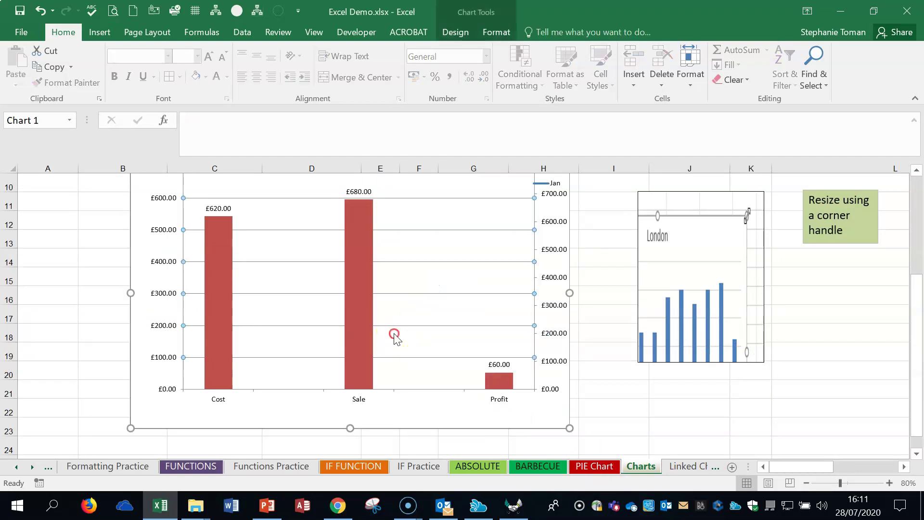
pyautogui.rightClick(393, 335)
pyautogui.click(417, 293)
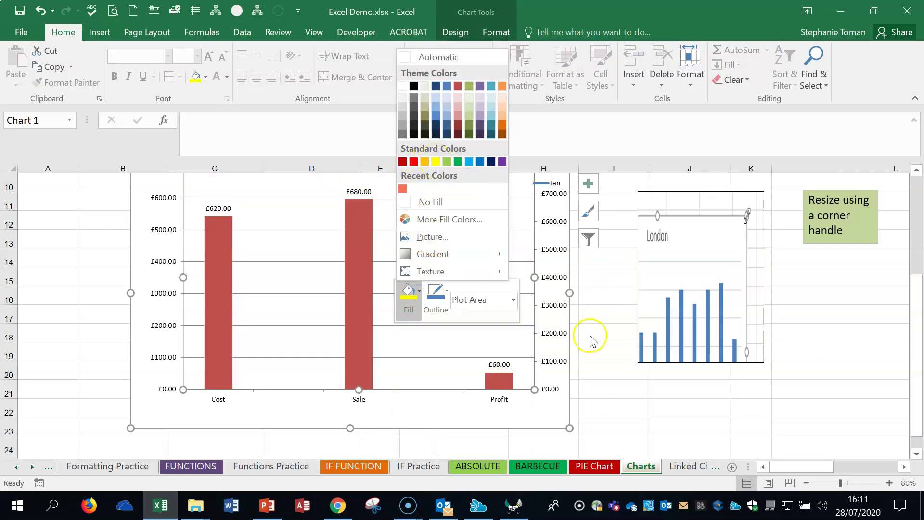
# Open the Format Chart Area options and preview a Light Blue fill on the chart area without applying it.
pyautogui.click(529, 420)
pyautogui.rightClick(547, 424)
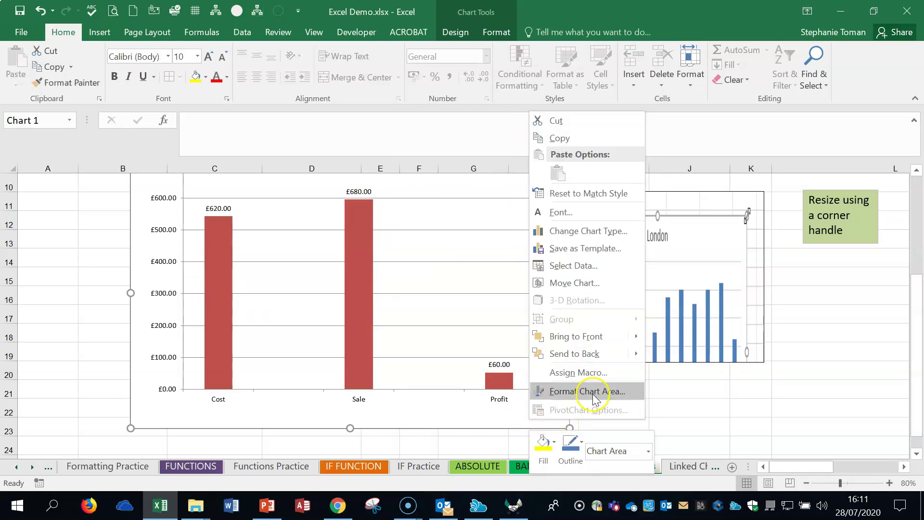
pyautogui.click(556, 391)
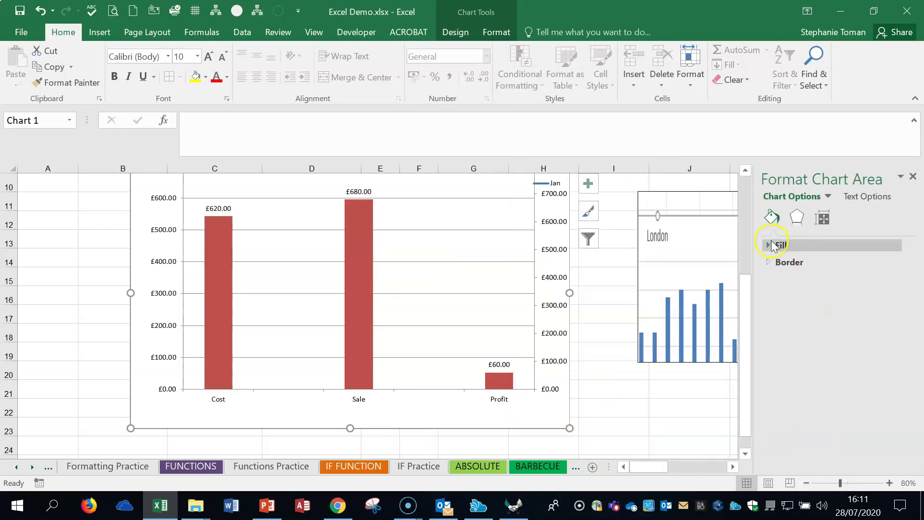
pyautogui.rightClick(539, 422)
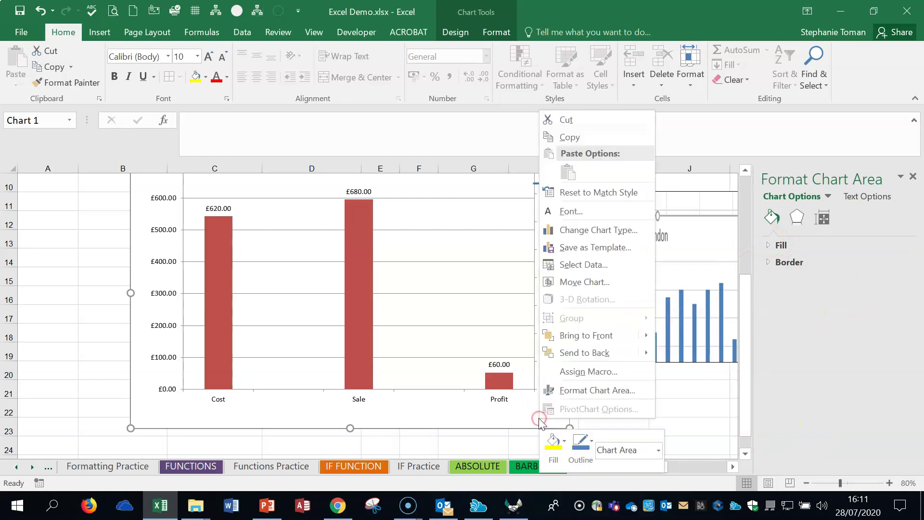
pyautogui.click(564, 441)
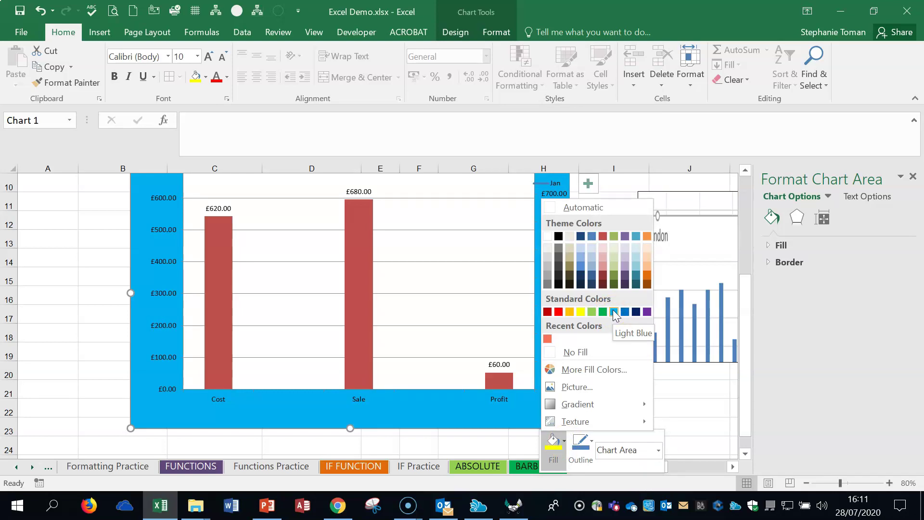
pyautogui.click(353, 290)
# Fill only the Sale column of the Feb series with standard yellow and deselect the chart.
pyautogui.click(353, 290)
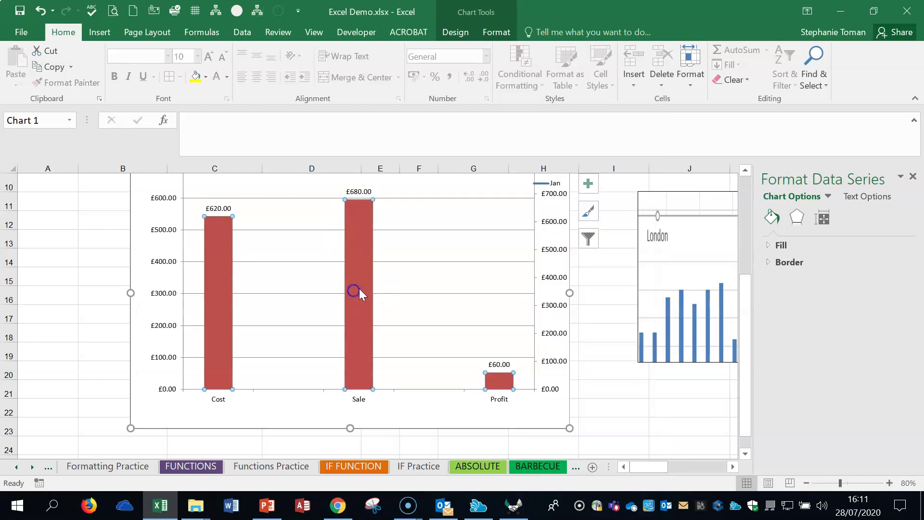
pyautogui.click(359, 288)
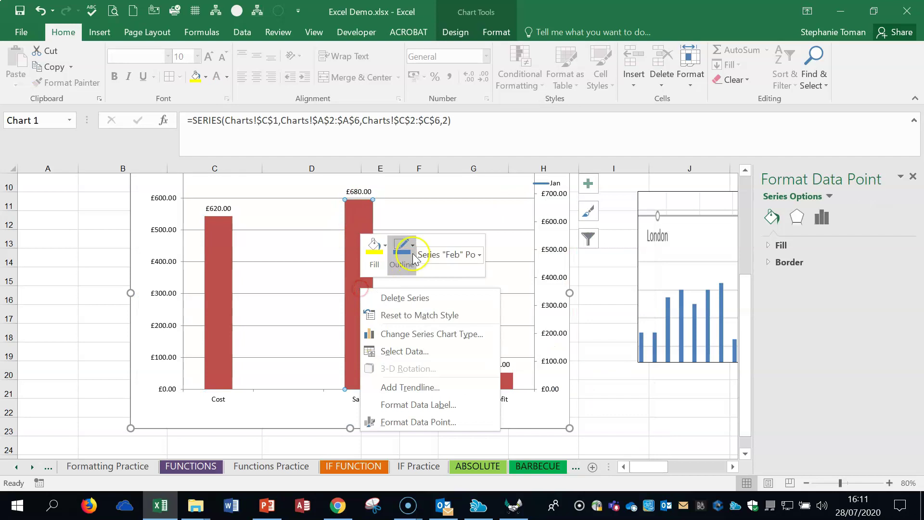
pyautogui.click(385, 248)
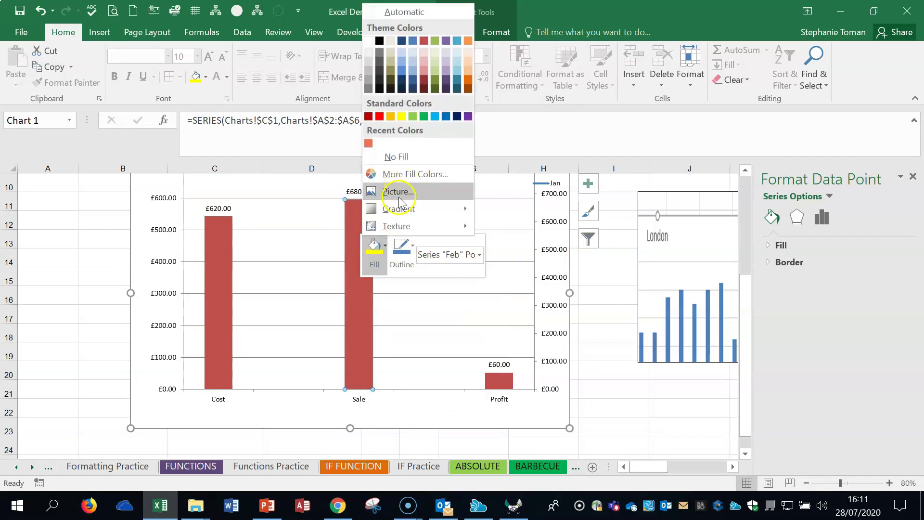
pyautogui.click(398, 157)
pyautogui.click(400, 116)
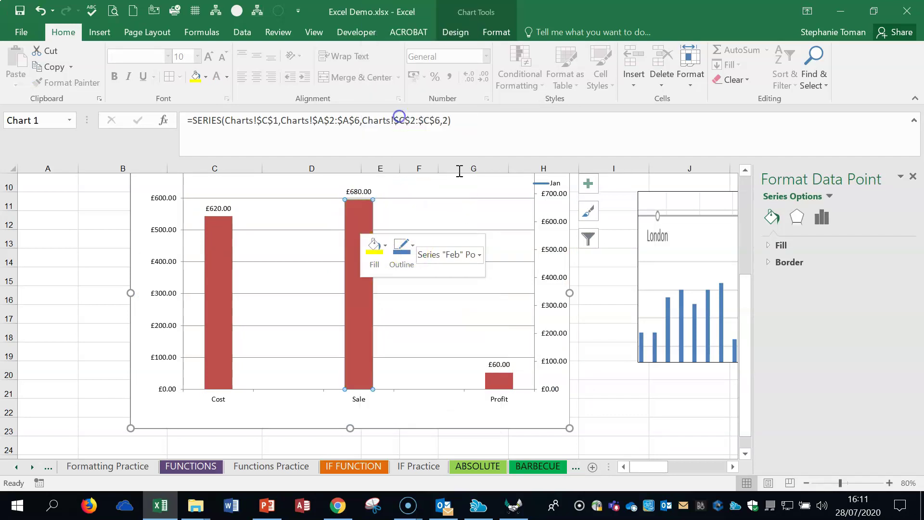
pyautogui.click(645, 425)
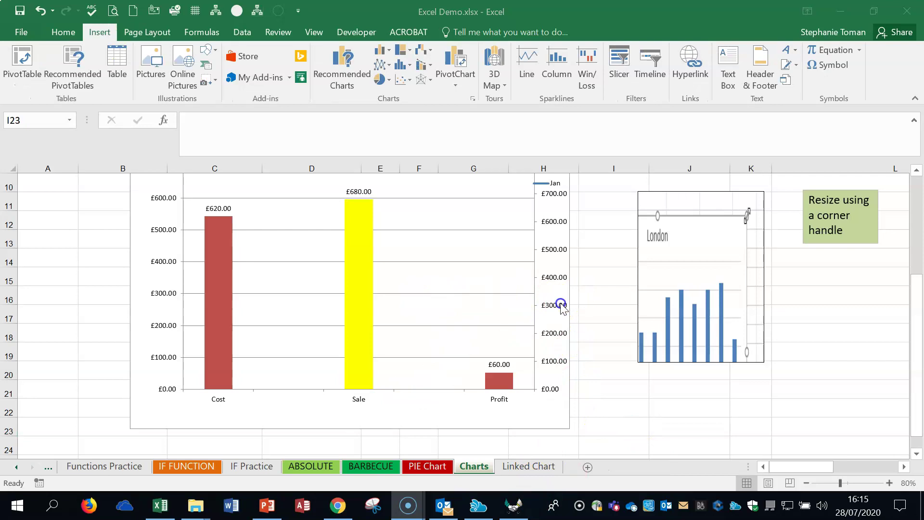
# Delete the column chart from the Charts sheet and select the empty cell G7.
pyautogui.click(537, 284)
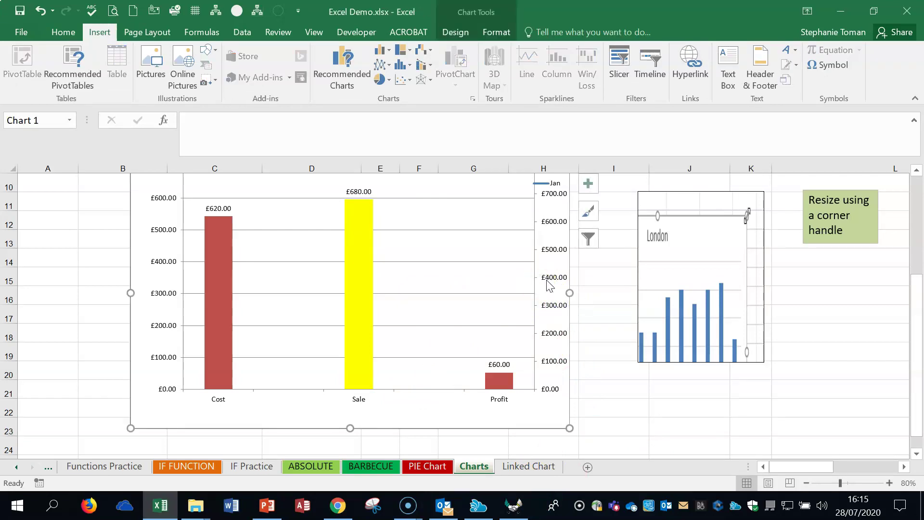
pyautogui.press('Delete')
pyautogui.scroll(3, 503, 296)
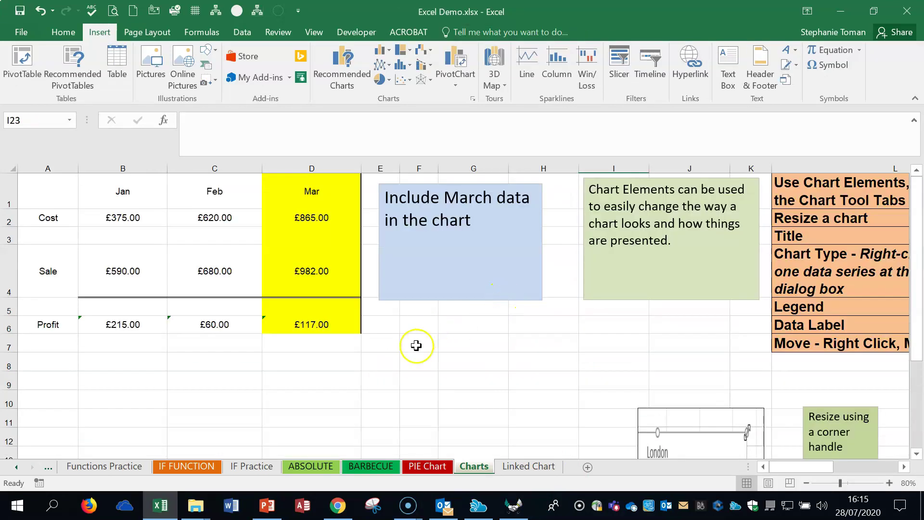
pyautogui.click(463, 346)
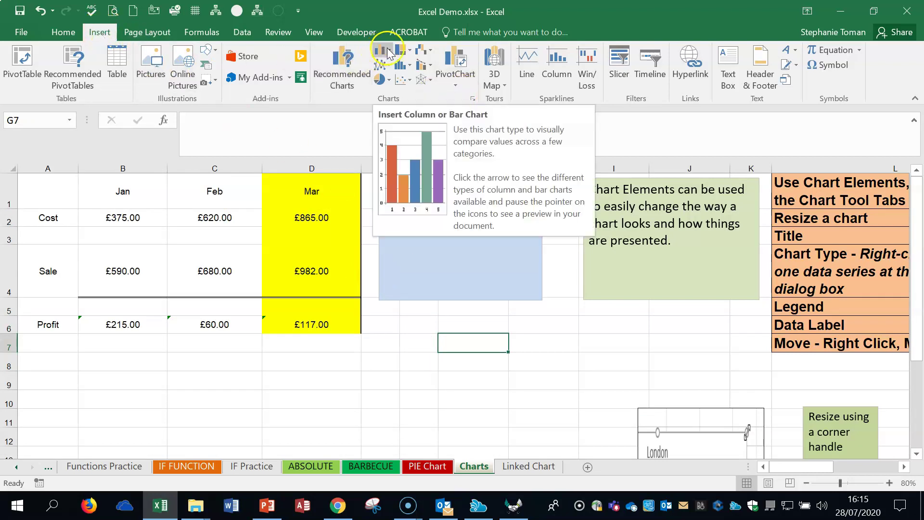
# Insert a 2-D clustered column chart with no data selected, move it over the empty cells and delete it.
pyautogui.click(384, 52)
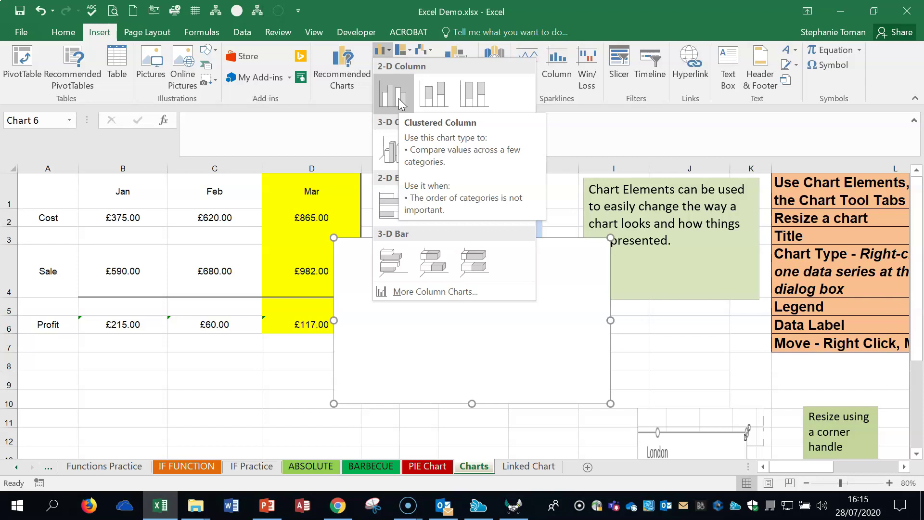
pyautogui.click(399, 98)
pyautogui.moveTo(450, 244); pyautogui.dragTo(405, 286)
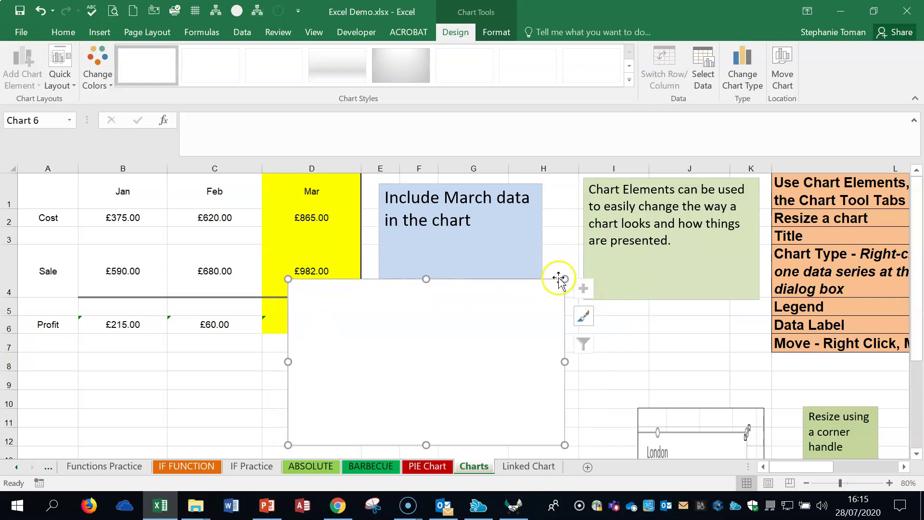
pyautogui.press('Delete')
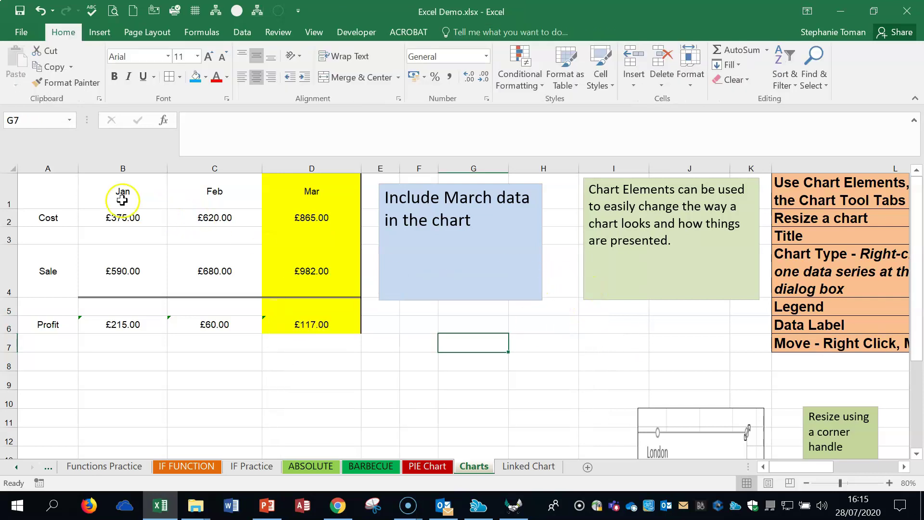
# Insert a 2-D clustered column chart from the range A1:C4 and move it slightly toward the data table.
pyautogui.moveTo(101, 191); pyautogui.dragTo(228, 251)
pyautogui.moveTo(46, 206); pyautogui.dragTo(213, 285)
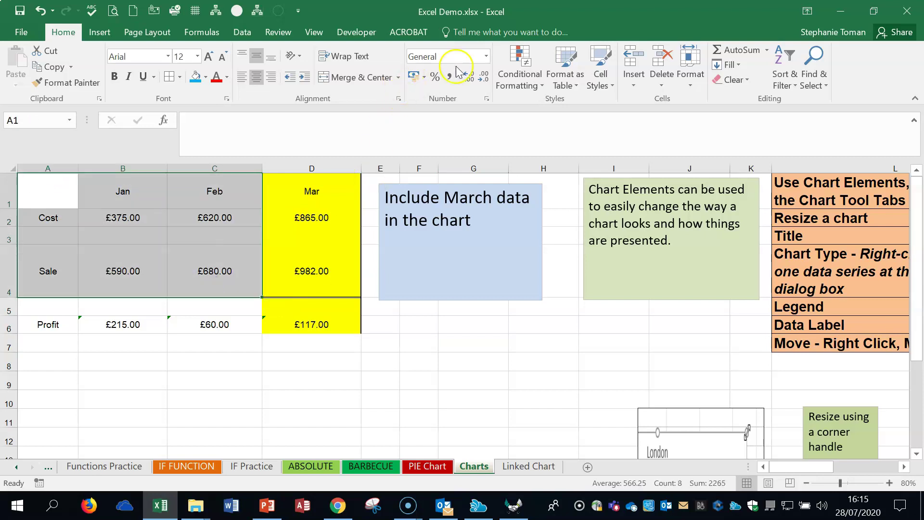
pyautogui.click(100, 31)
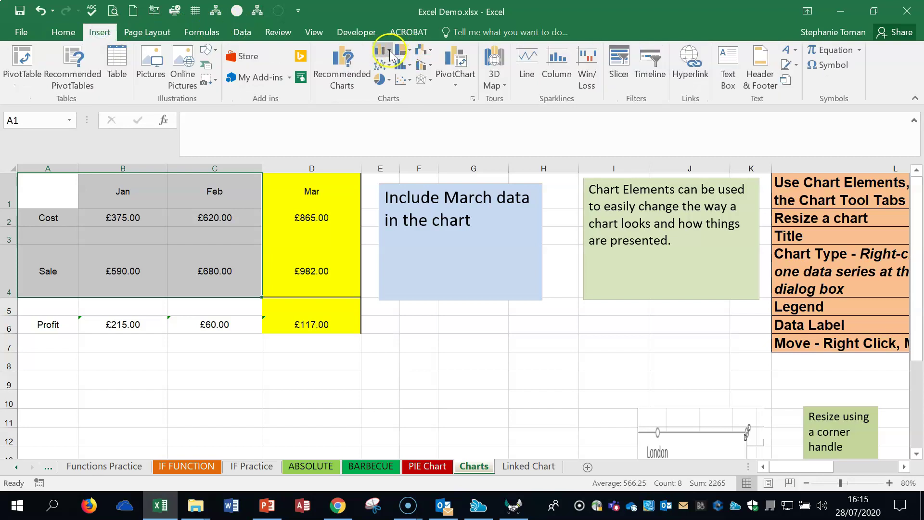
pyautogui.click(384, 52)
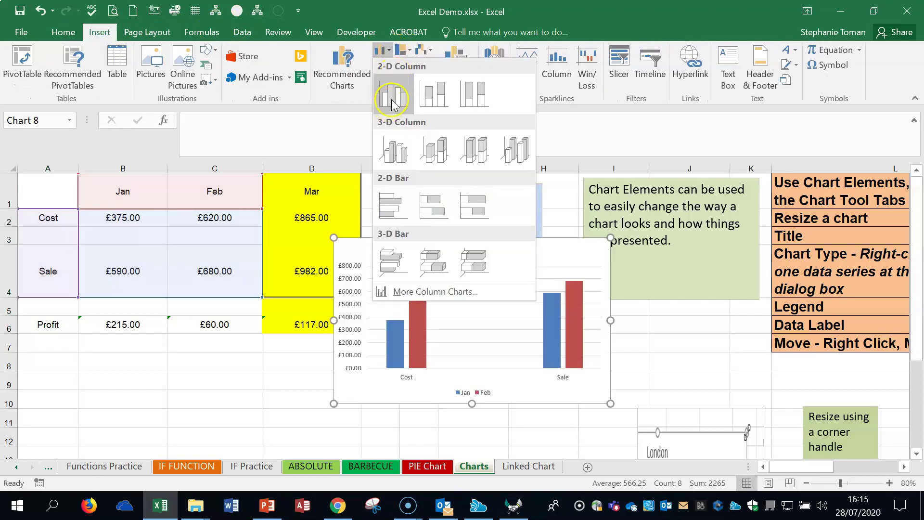
pyautogui.click(391, 100)
pyautogui.moveTo(541, 247); pyautogui.dragTo(482, 259)
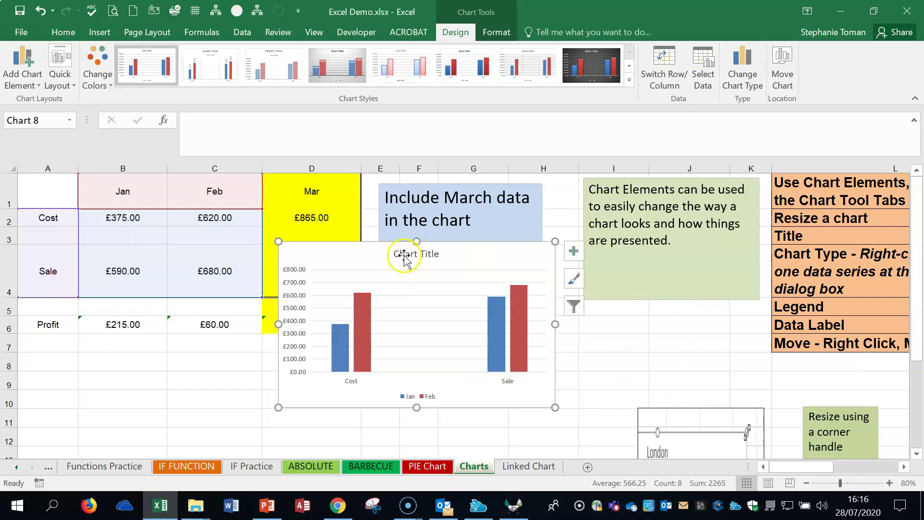
# Set the maximum bound of the chart's vertical axis to 600 and move the chart down toward column C.
pyautogui.click(573, 252)
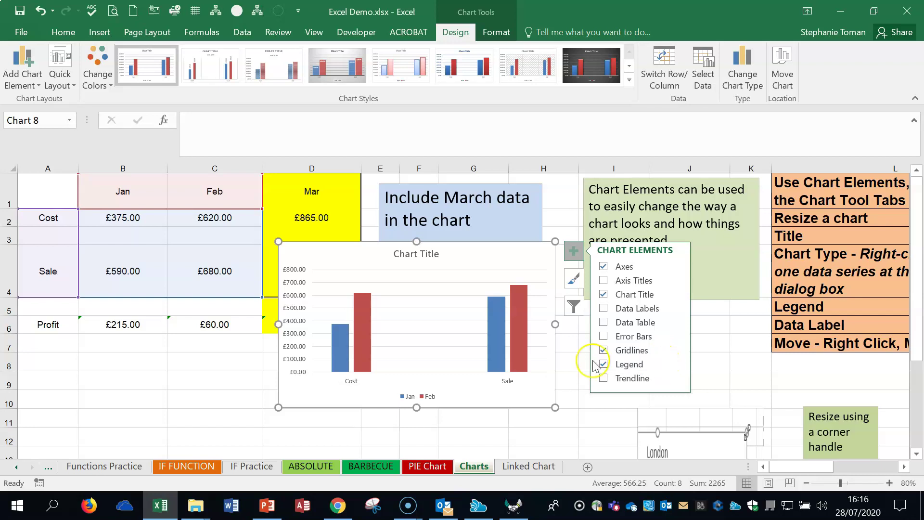
pyautogui.rightClick(294, 328)
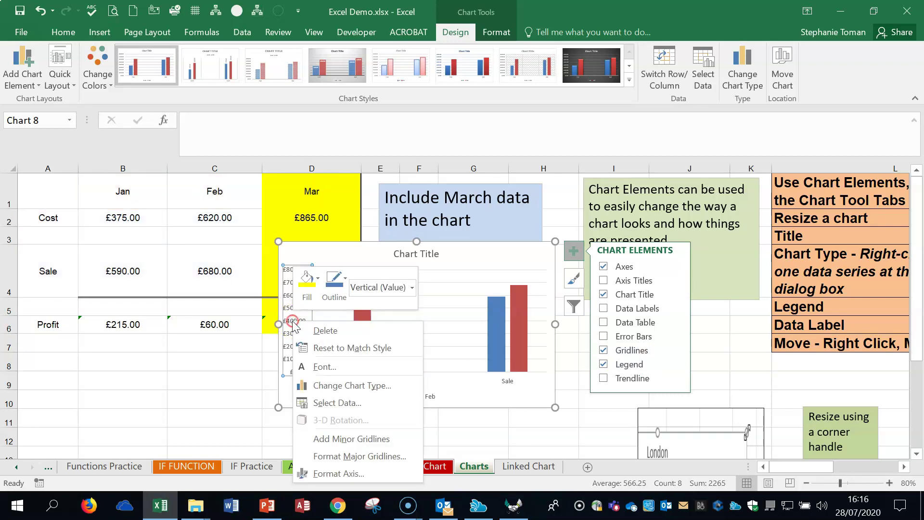
pyautogui.click(358, 475)
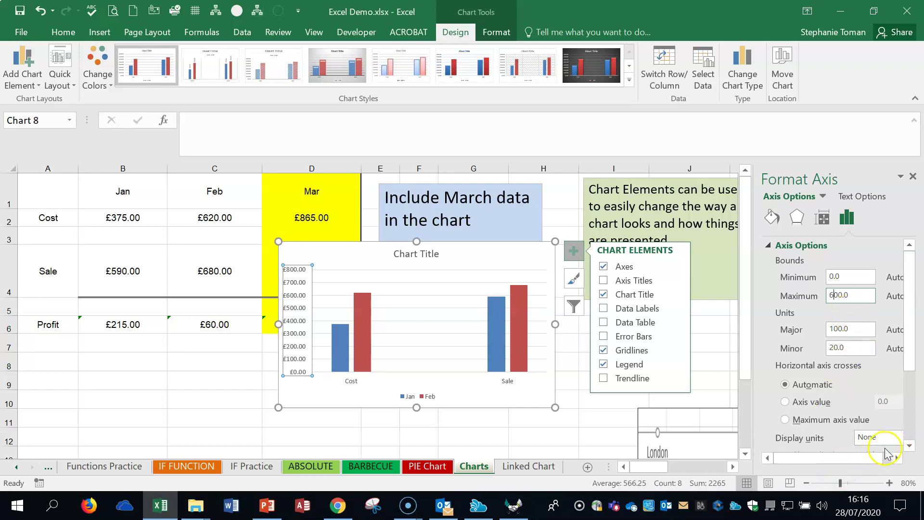
pyautogui.click(861, 346)
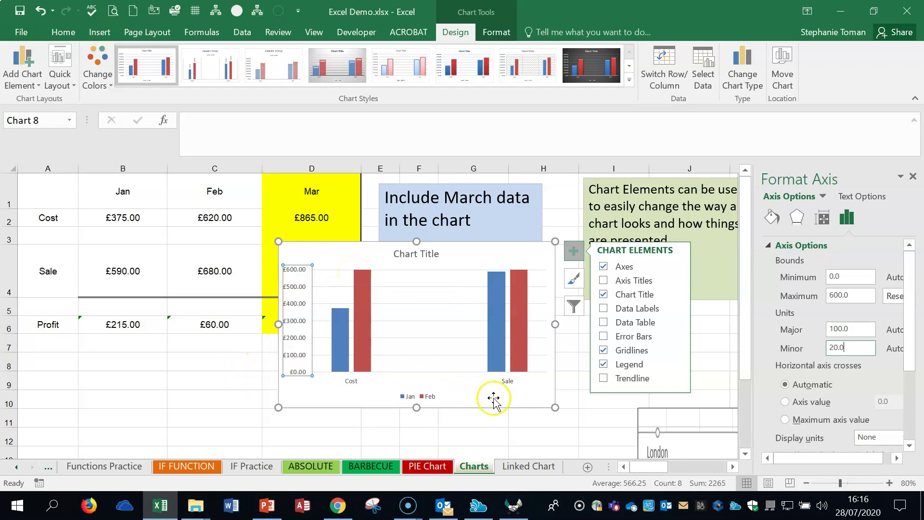
pyautogui.moveTo(472, 258); pyautogui.dragTo(404, 285)
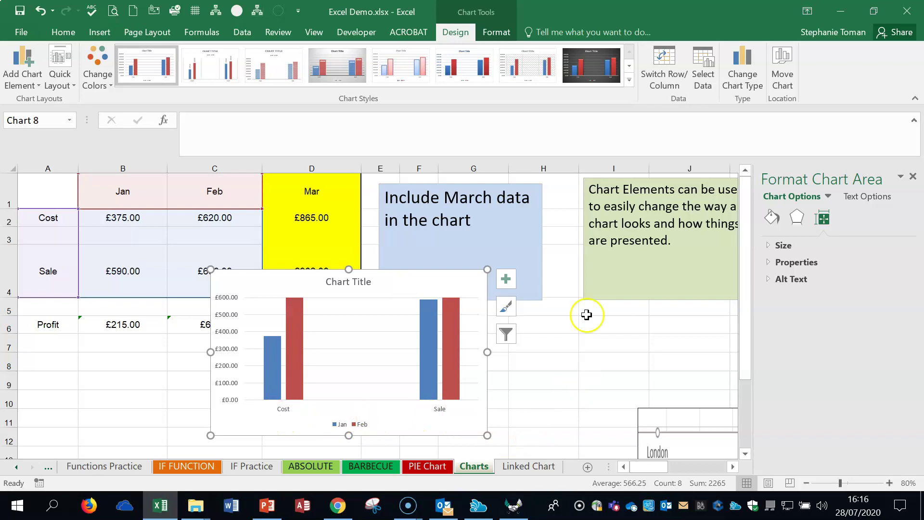
# Exclude the blank category between Cost and Sale from the chart's data source.
pyautogui.click(705, 92)
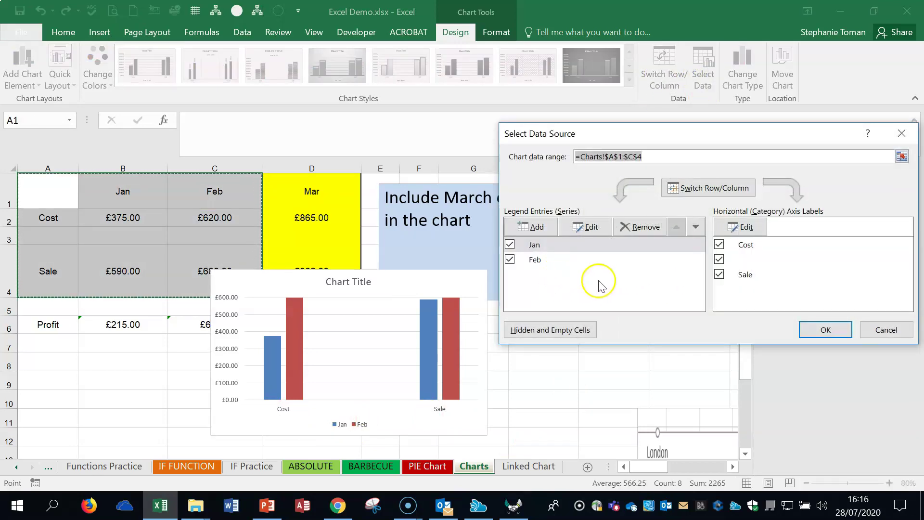
pyautogui.click(719, 261)
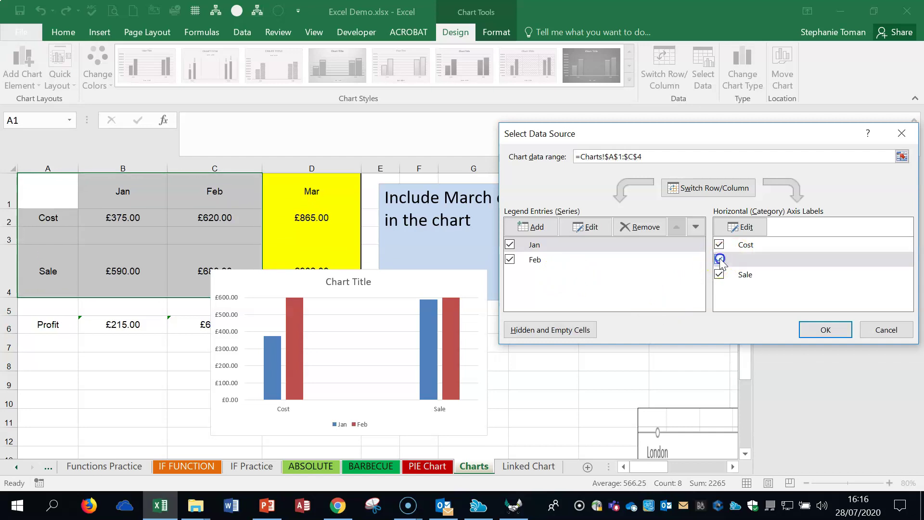
pyautogui.click(821, 329)
pyautogui.click(72, 288)
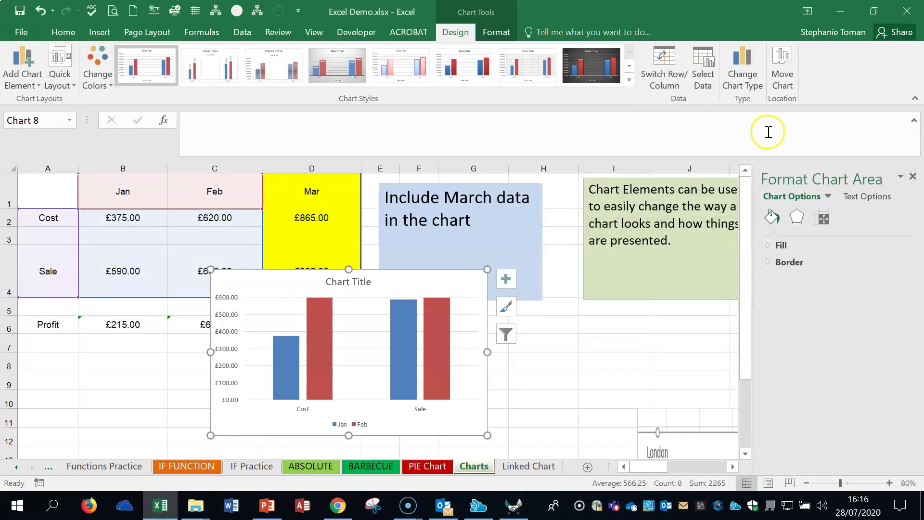
# Try adding a series to the chart's data source with its name from A6 and values from B6:C6.
pyautogui.click(702, 74)
pyautogui.click(534, 228)
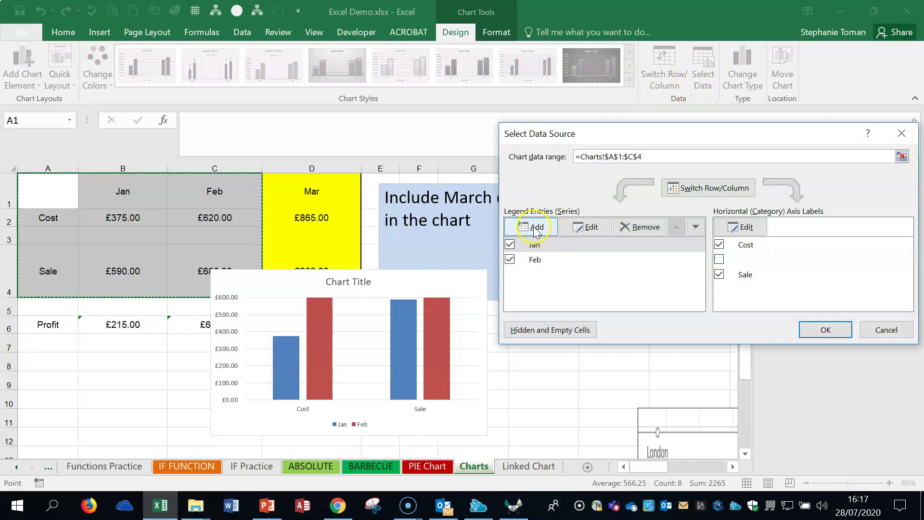
pyautogui.click(60, 323)
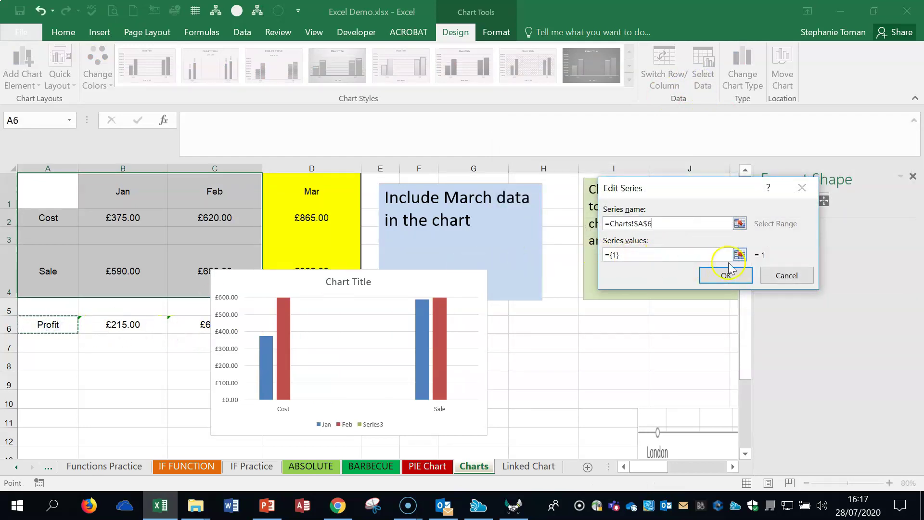
pyautogui.click(740, 254)
pyautogui.moveTo(149, 324); pyautogui.dragTo(218, 324)
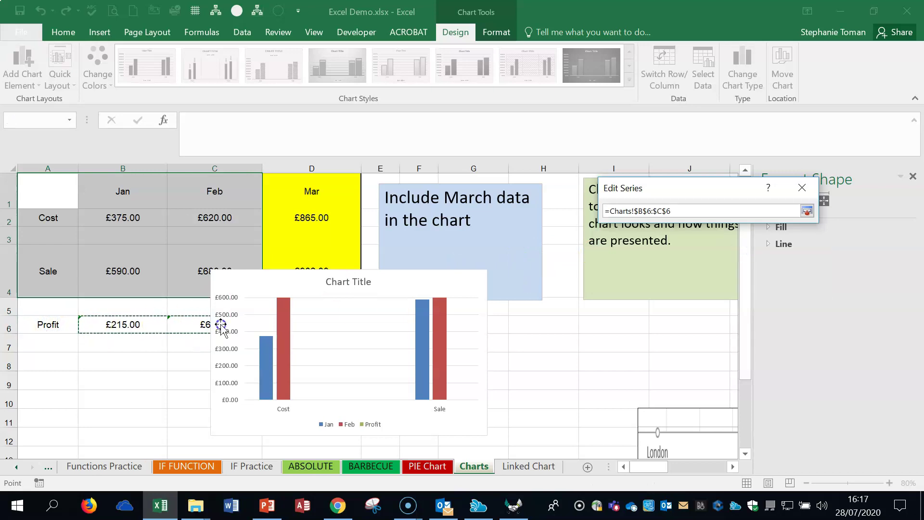
pyautogui.click(807, 211)
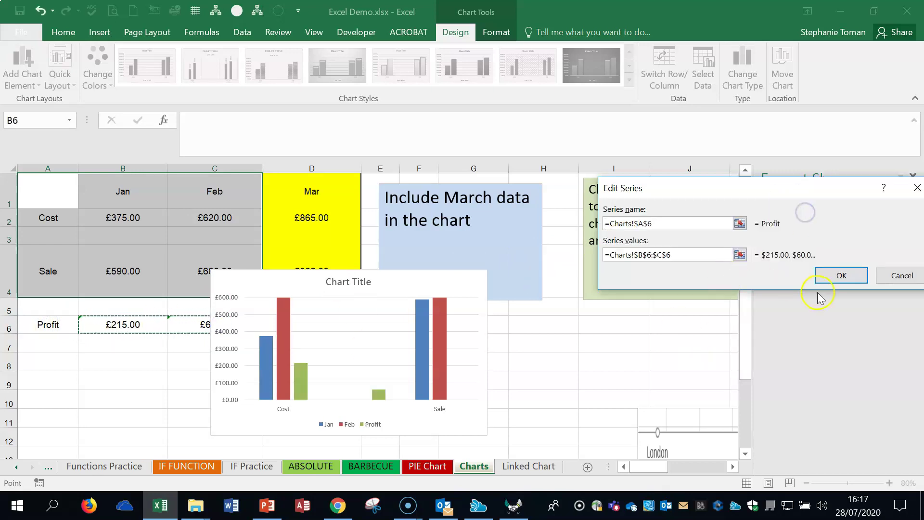
pyautogui.click(837, 277)
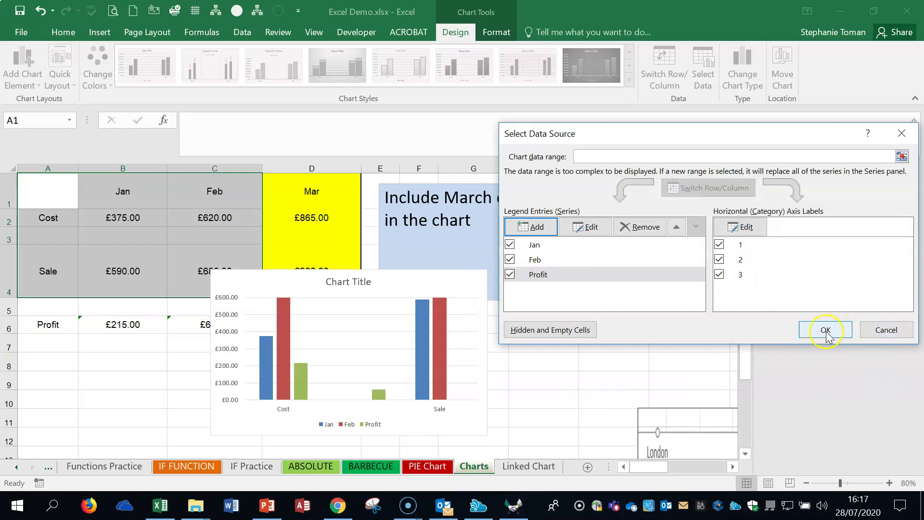
# Reselect A6 as the Profit series name and close the data source settings without applying the changes.
pyautogui.click(591, 226)
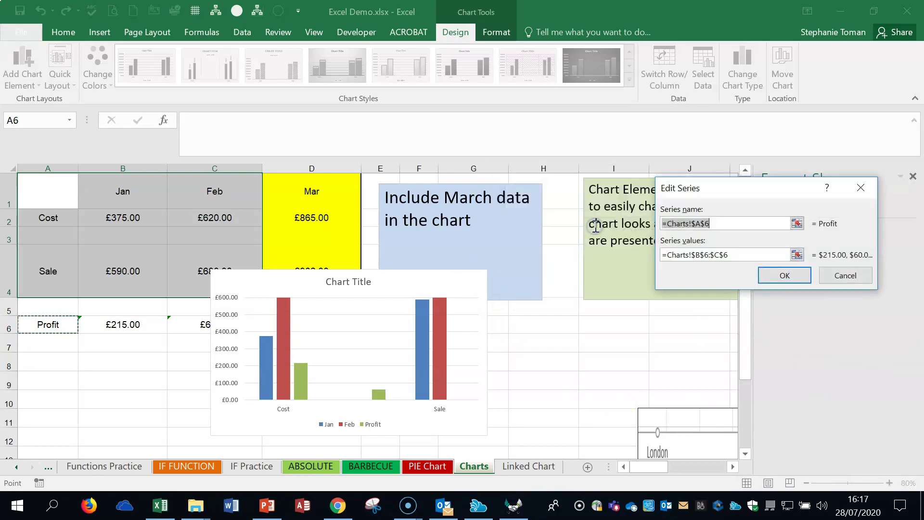
pyautogui.click(796, 223)
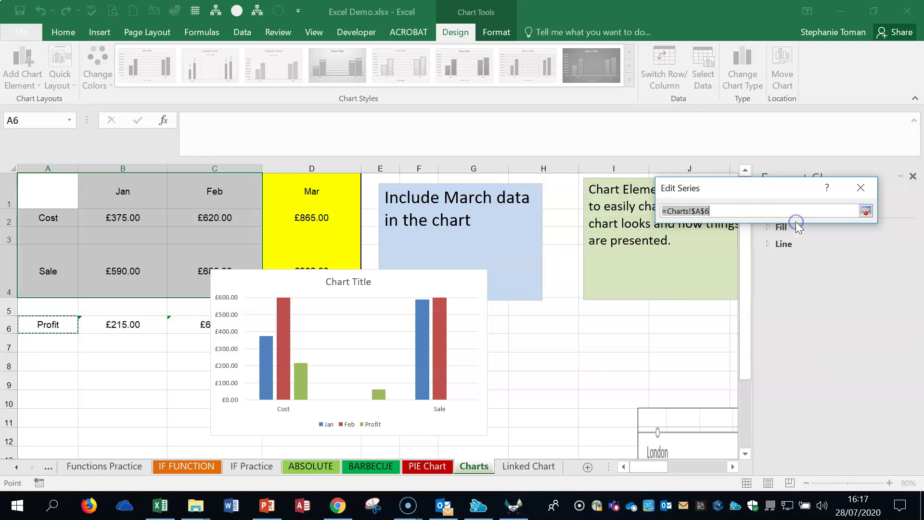
pyautogui.click(43, 325)
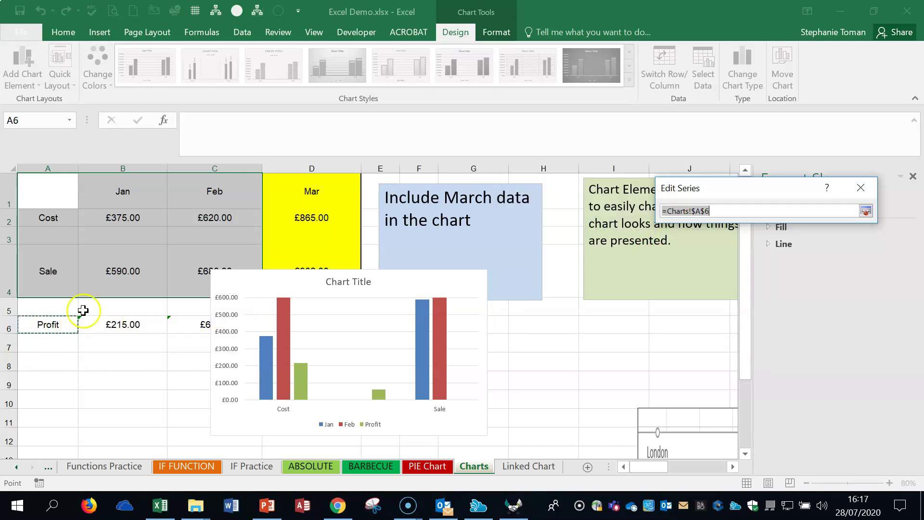
pyautogui.click(865, 211)
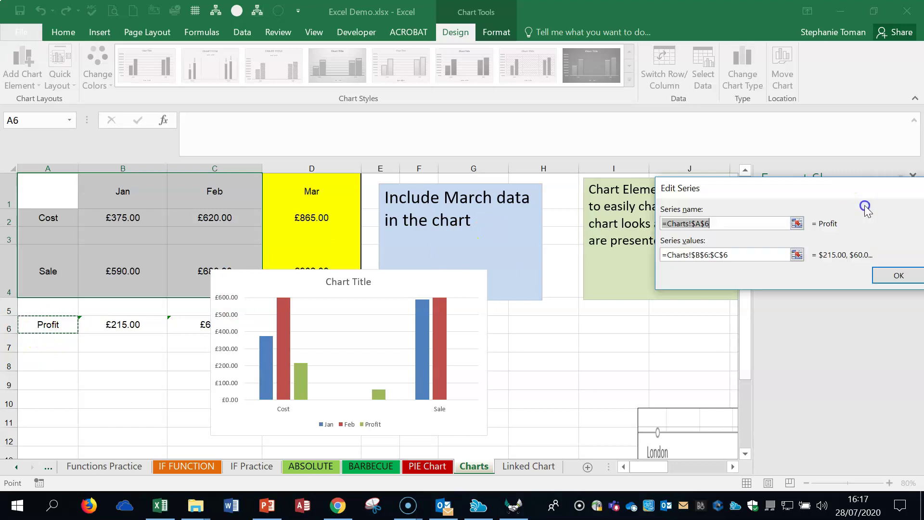
pyautogui.click(898, 275)
pyautogui.click(901, 133)
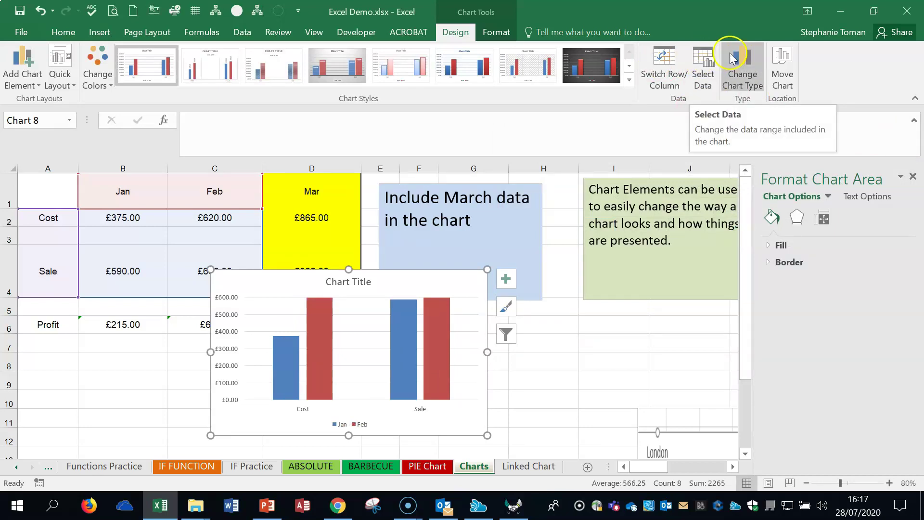
pyautogui.click(784, 73)
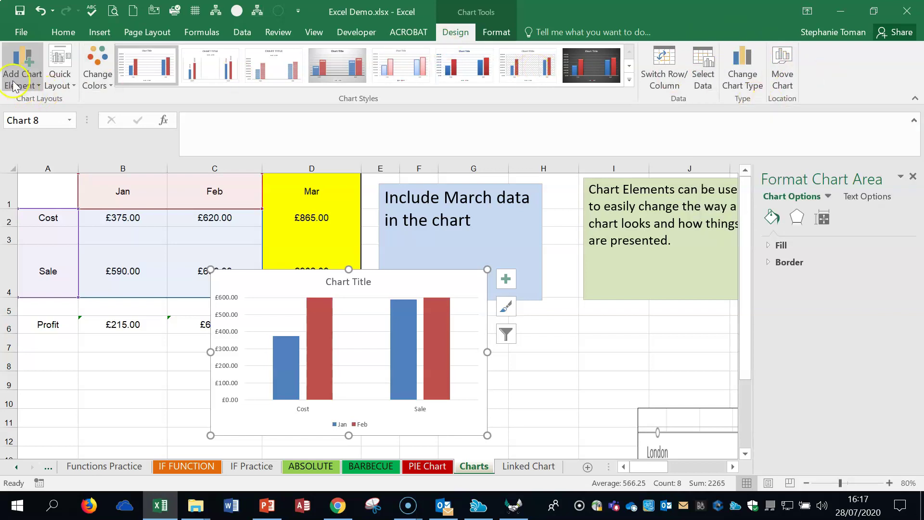
pyautogui.click(38, 88)
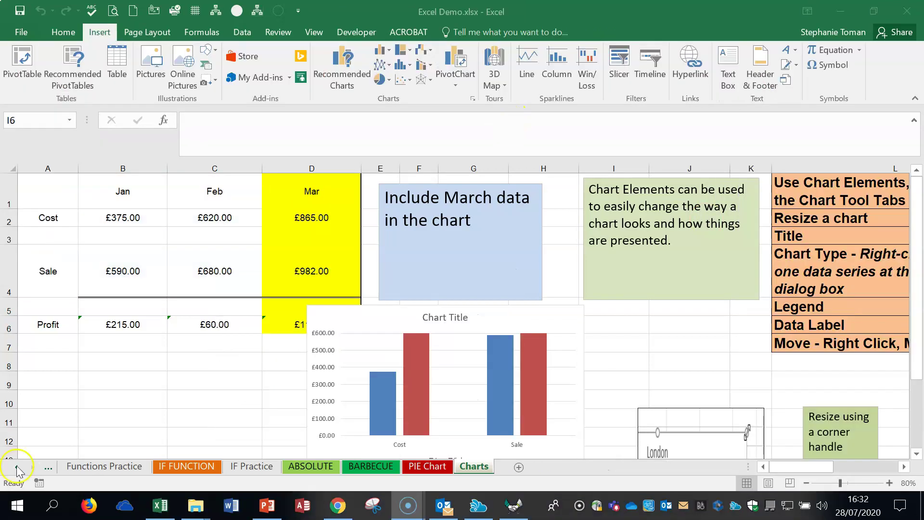
# Show the Window sheet at the start of the workbook and zoom it out to 80%.
pyautogui.click(17, 466)
pyautogui.click(16, 466)
pyautogui.click(17, 465)
pyautogui.click(71, 467)
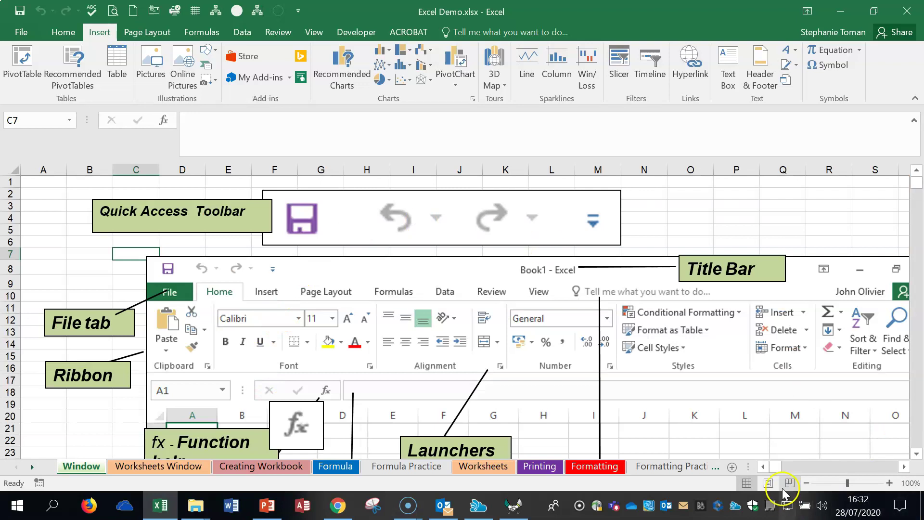
pyautogui.click(808, 482)
pyautogui.click(808, 482)
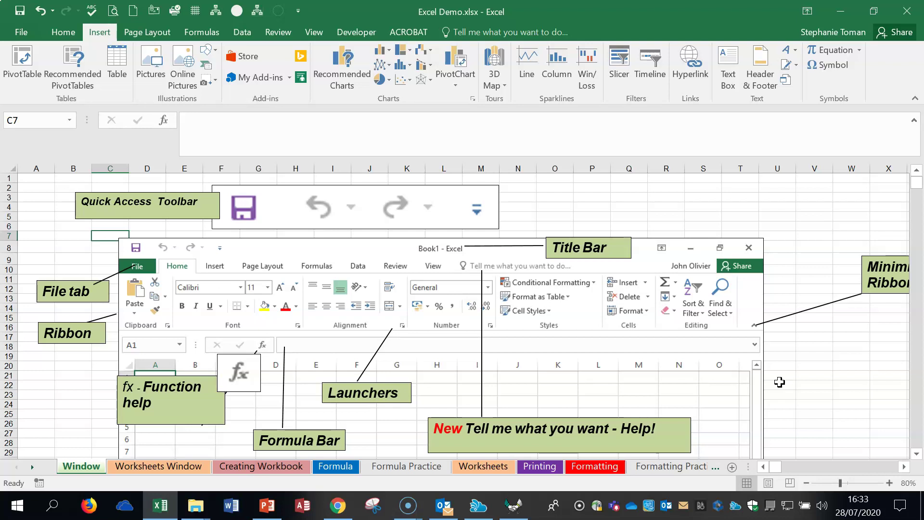
# Close Excel Demo.xlsx and open Worked_Excel Demo.xlsx from the Excel Lecture Materials folder, enabling its content.
pyautogui.click(911, 10)
pyautogui.click(459, 279)
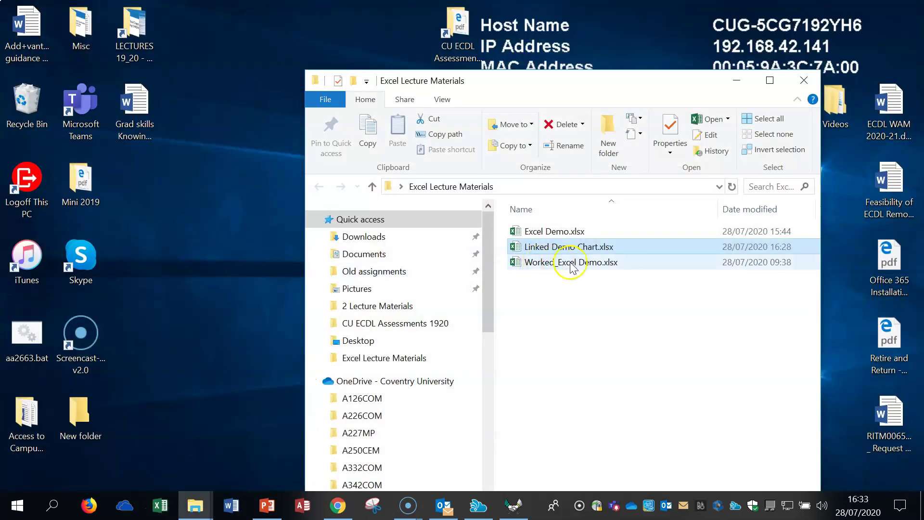
pyautogui.doubleClick(570, 264)
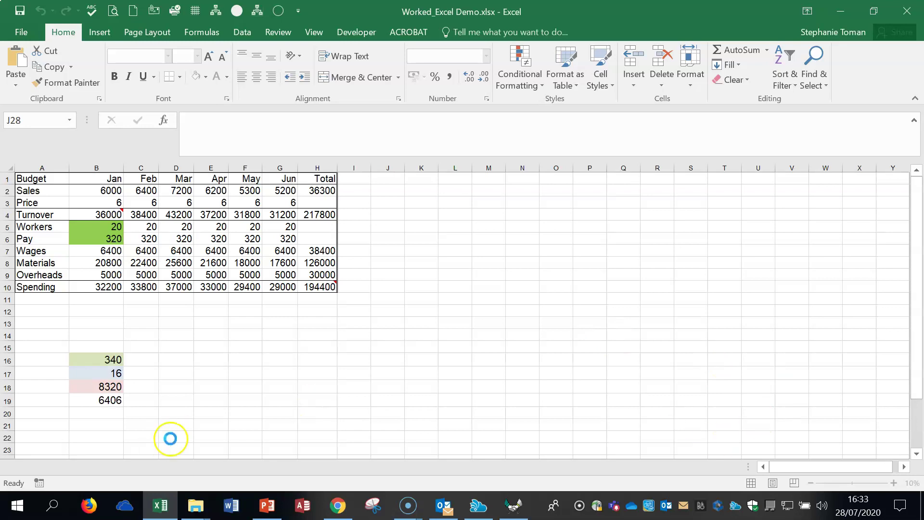
pyautogui.click(345, 116)
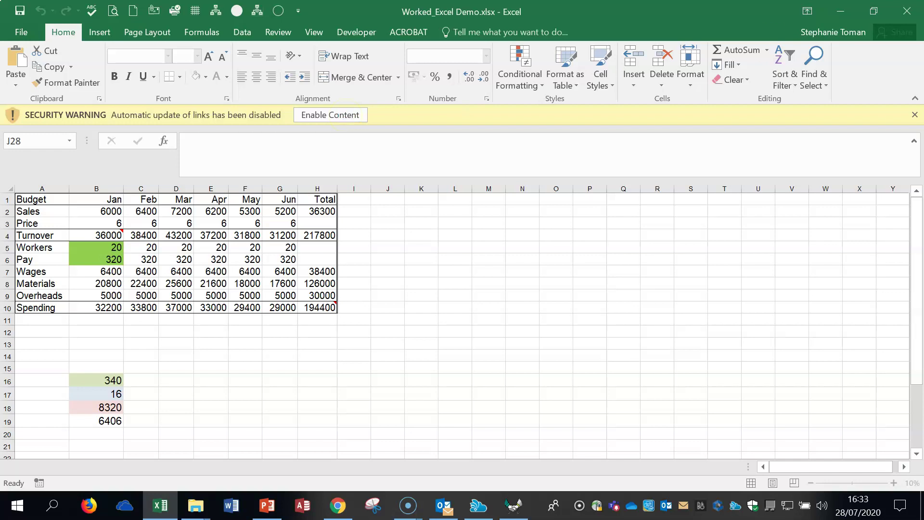
pyautogui.click(18, 503)
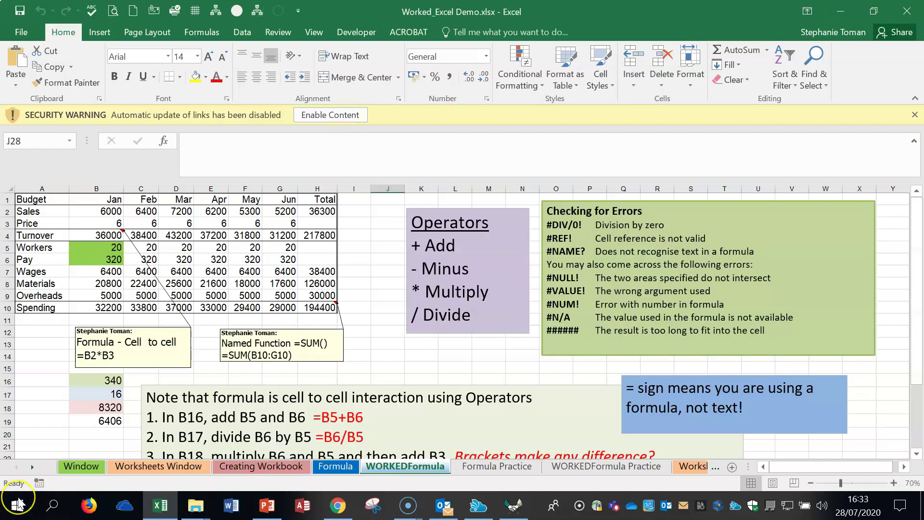